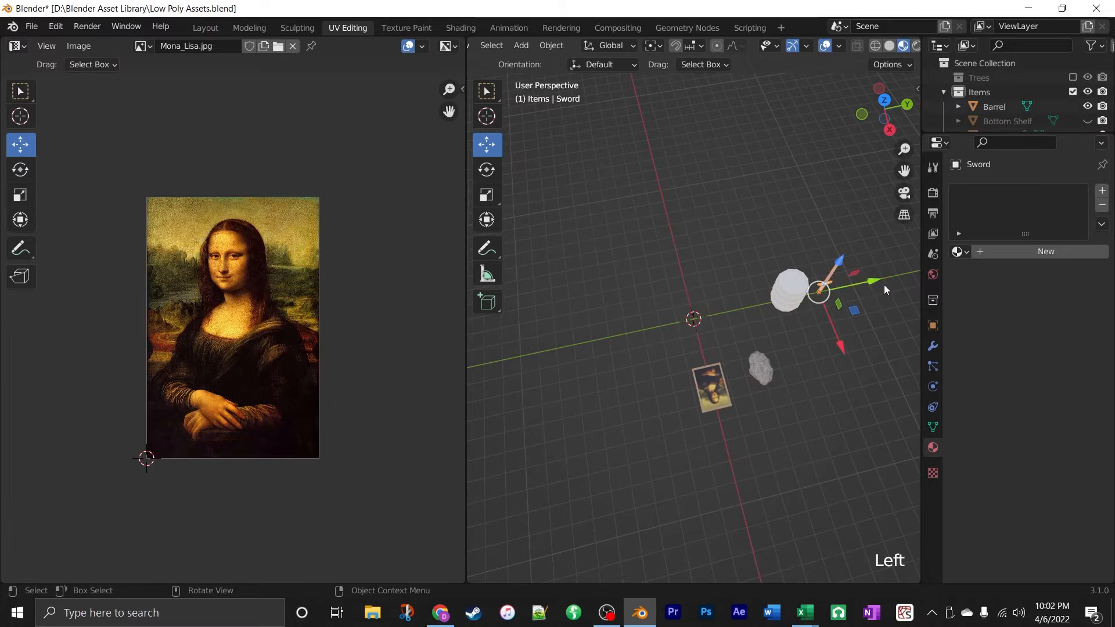
Move the sword along the Y and X axes so its pommel sits at about the world origin.
{"action": "left_click_drag", "start_coordinate": [873, 280], "coordinate": [749, 308]}
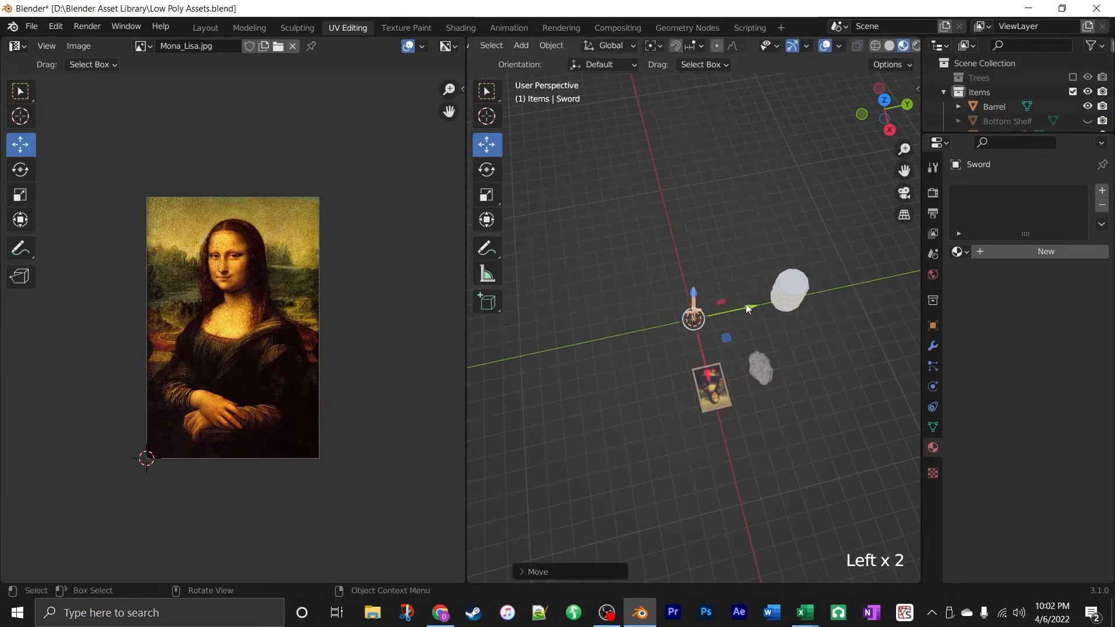
{"action": "left_click_drag", "start_coordinate": [705, 354], "coordinate": [704, 345]}
{"action": "key", "text": "KP_Decimal"}
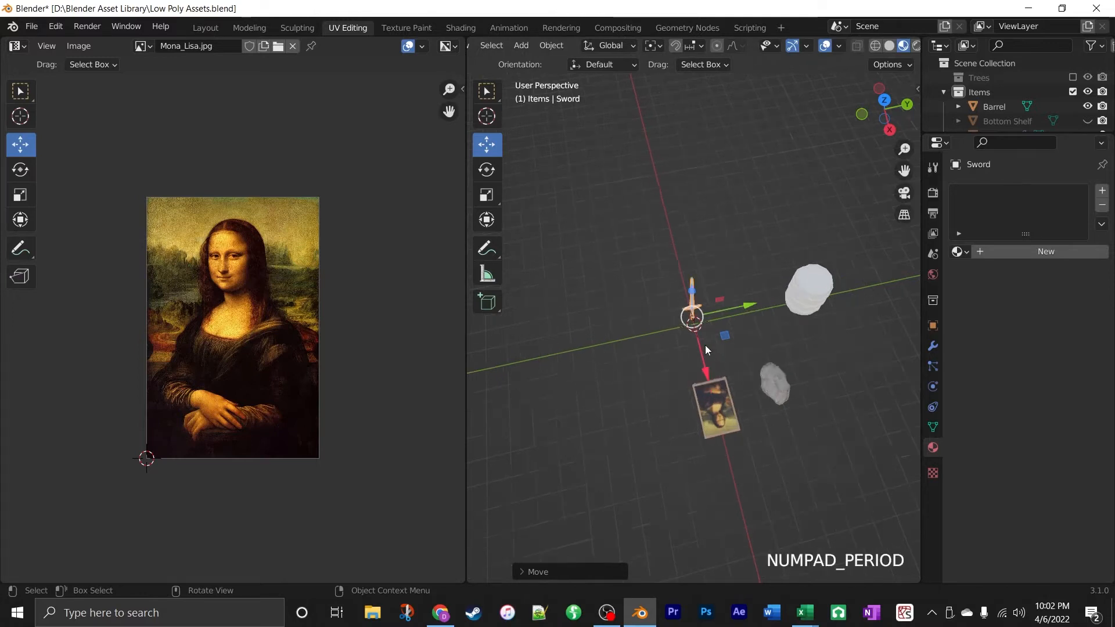
{"action": "scroll", "coordinate": [702, 346], "scroll_direction": "down", "scroll_amount": 6}
{"action": "scroll", "coordinate": [776, 398], "scroll_direction": "up", "scroll_amount": 4}
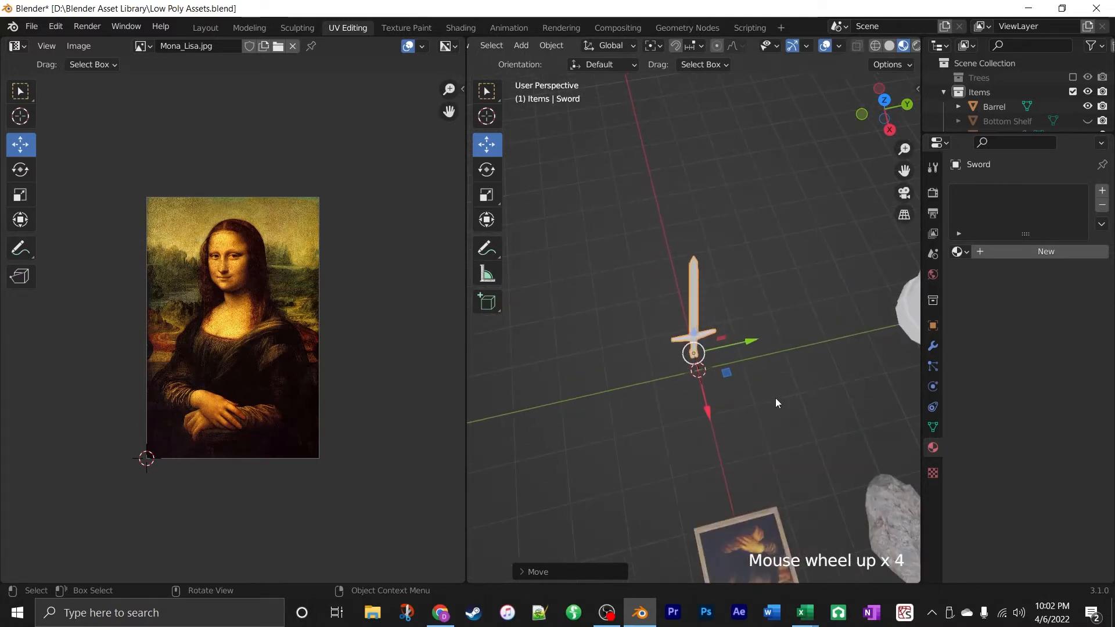
{"action": "middle_click_drag", "start_coordinate": [775, 398], "coordinate": [725, 319]}
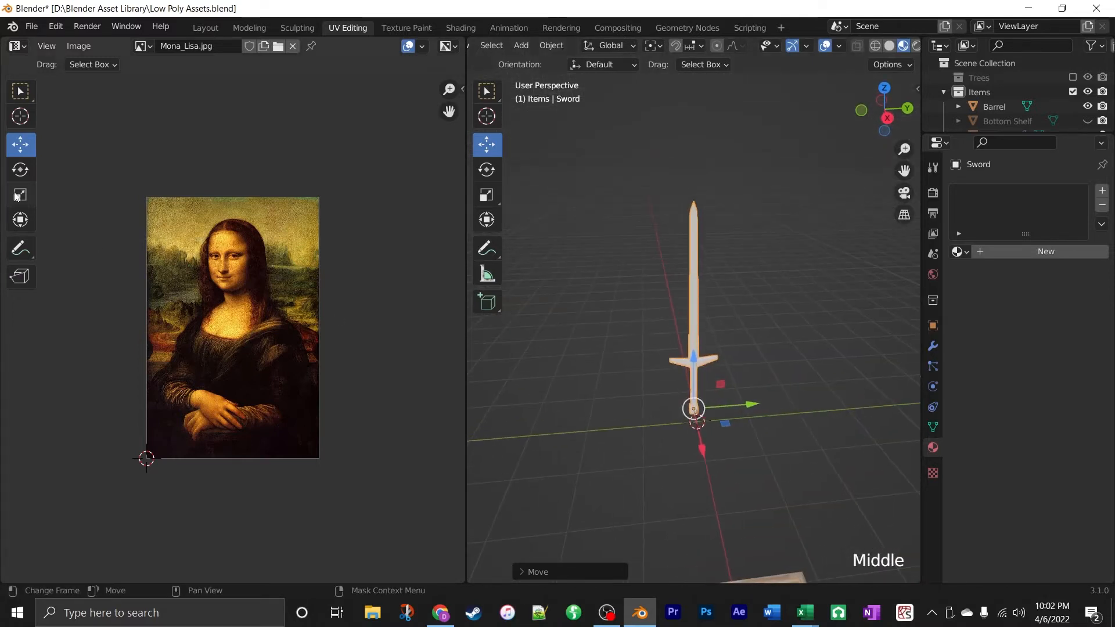
{"action": "middle_click_drag", "start_coordinate": [528, 364], "coordinate": [702, 420]}
{"action": "left_click_drag", "start_coordinate": [706, 420], "coordinate": [763, 437]}
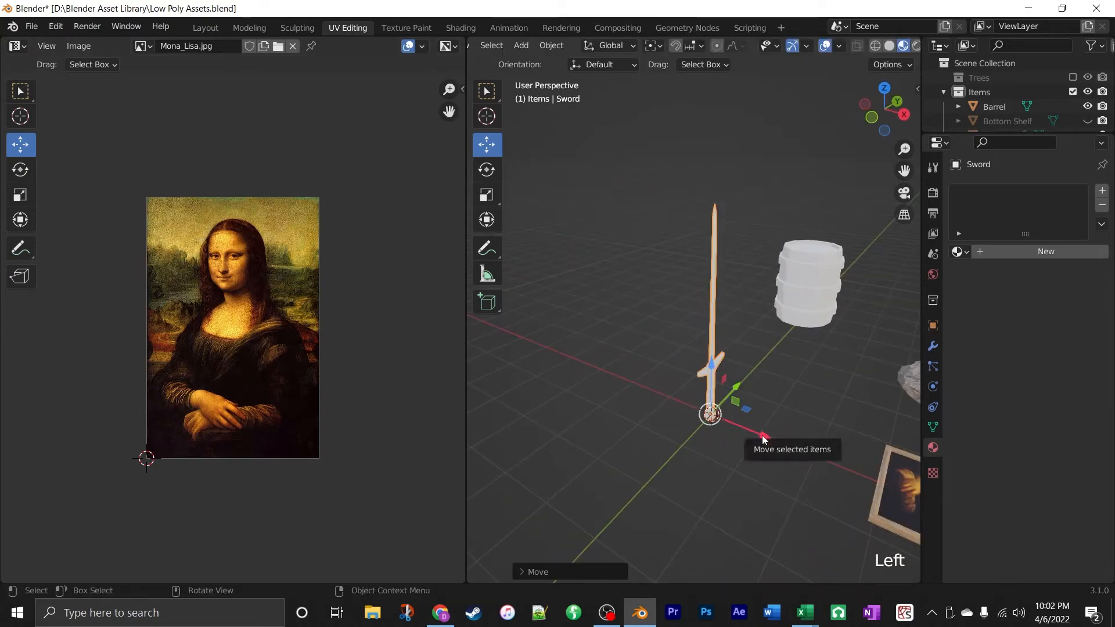
{"action": "middle_click_drag", "start_coordinate": [763, 439], "coordinate": [685, 418]}
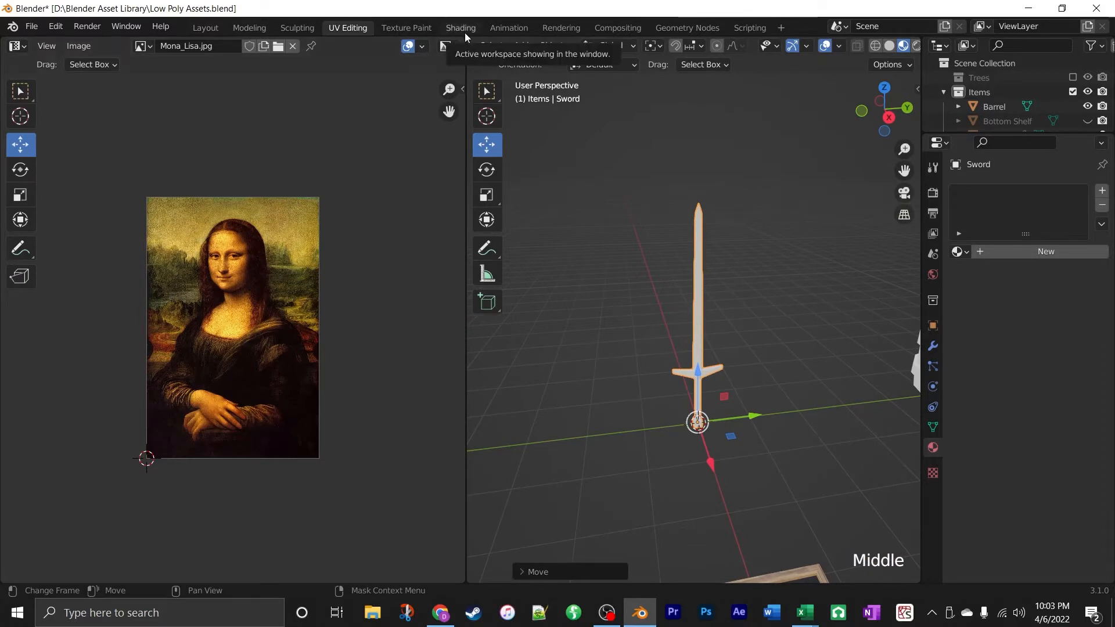
Create a new material for the sword in the Layout workspace.
{"action": "left_click", "coordinate": [206, 28]}
{"action": "scroll", "coordinate": [567, 234], "scroll_direction": "up", "scroll_amount": 3}
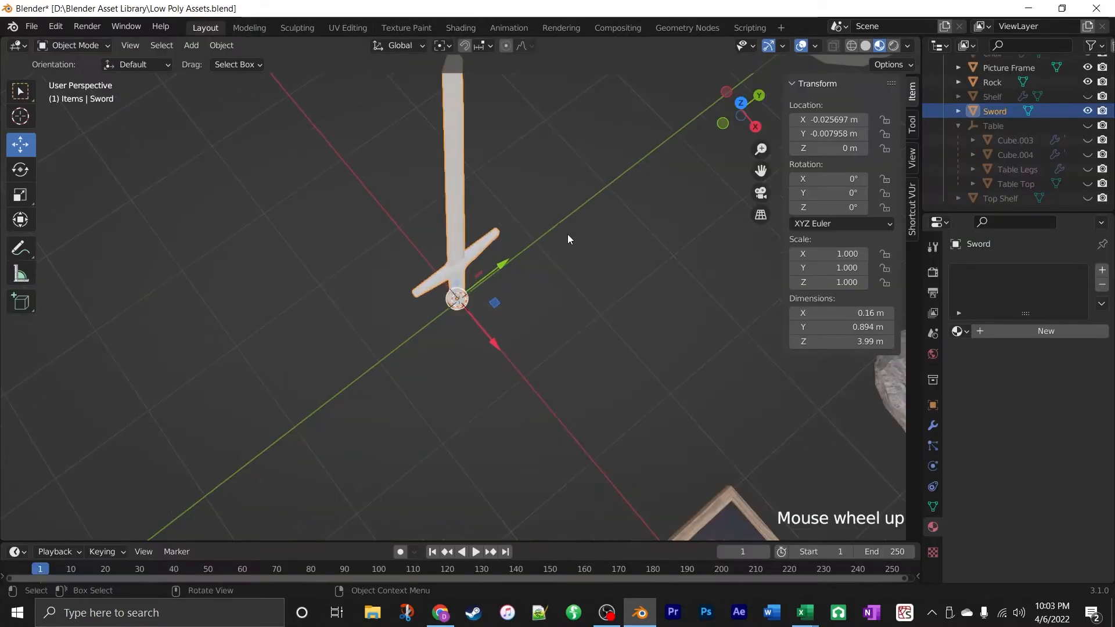
{"action": "middle_click_drag", "start_coordinate": [567, 235], "coordinate": [509, 265]}
{"action": "left_click", "coordinate": [449, 249]}
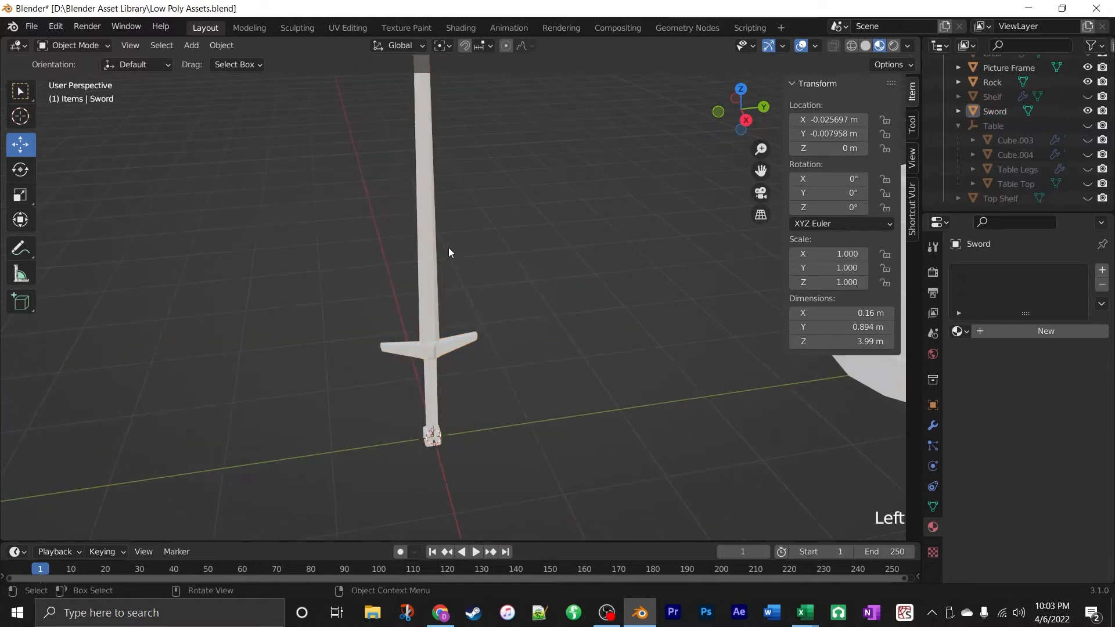
{"action": "left_click", "coordinate": [430, 242]}
{"action": "middle_click_drag", "start_coordinate": [430, 246], "coordinate": [468, 224]}
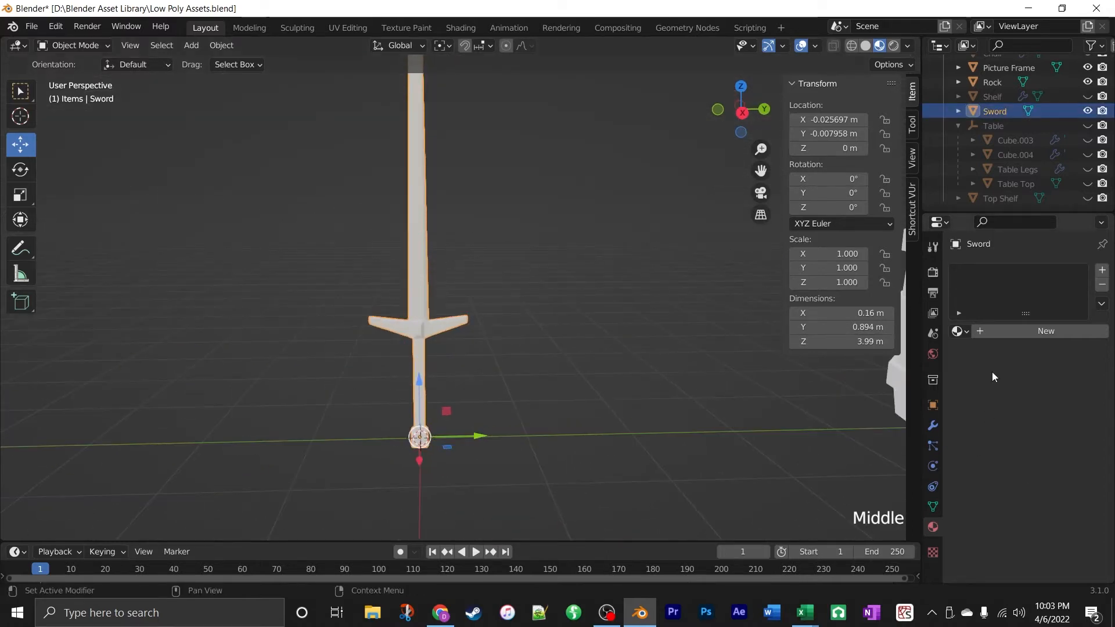
{"action": "left_click", "coordinate": [999, 334]}
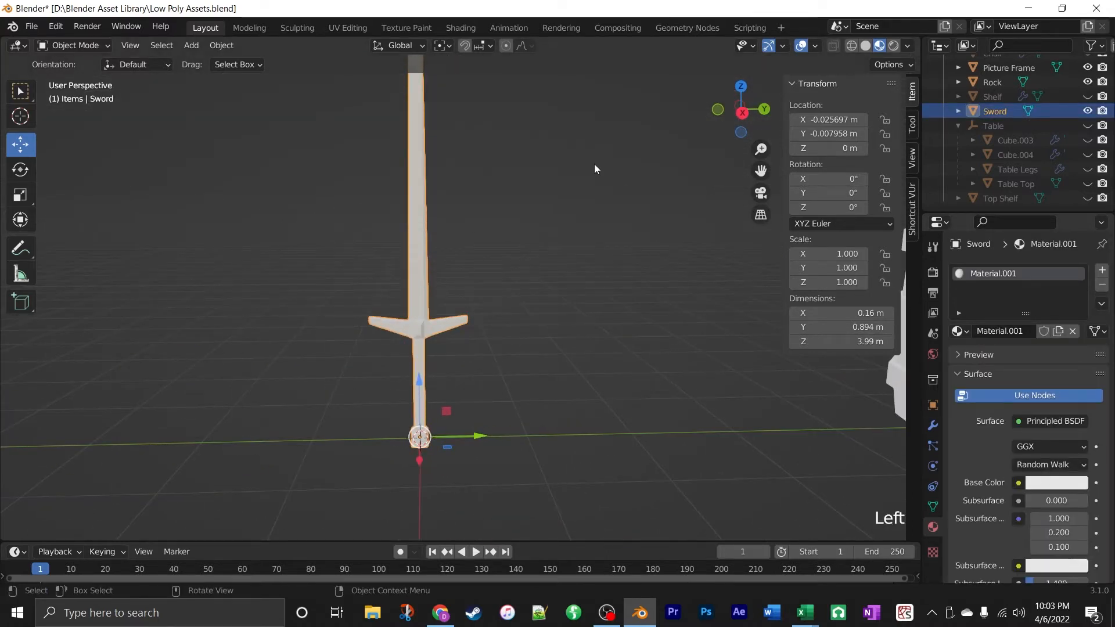
Add a second material slot to the sword.
{"action": "scroll", "coordinate": [595, 176], "scroll_direction": "down", "scroll_amount": 1}
{"action": "scroll", "coordinate": [595, 173], "scroll_direction": "down", "scroll_amount": 1}
{"action": "mouse_move", "coordinate": [560, 175]}
{"action": "middle_mouse_down"}
{"action": "mouse_move", "coordinate": [509, 172]}
{"action": "mouse_move", "coordinate": [544, 160]}
{"action": "middle_mouse_up"}
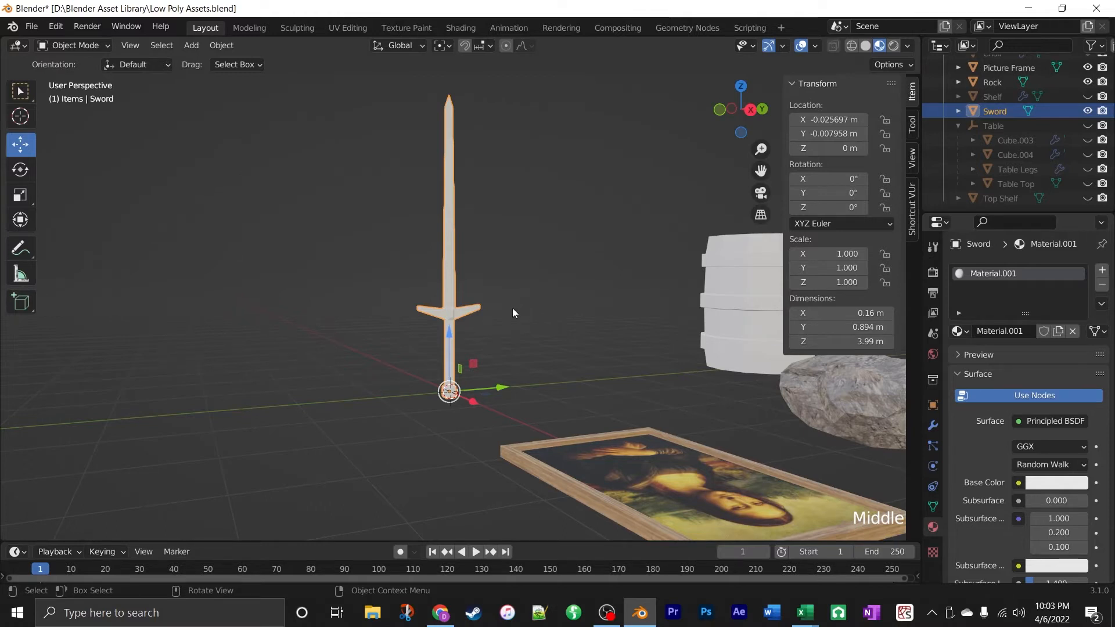
{"action": "middle_click_drag", "start_coordinate": [508, 321], "coordinate": [518, 288], "text": "shift"}
{"action": "scroll", "coordinate": [522, 224], "scroll_direction": "up", "scroll_amount": 4}
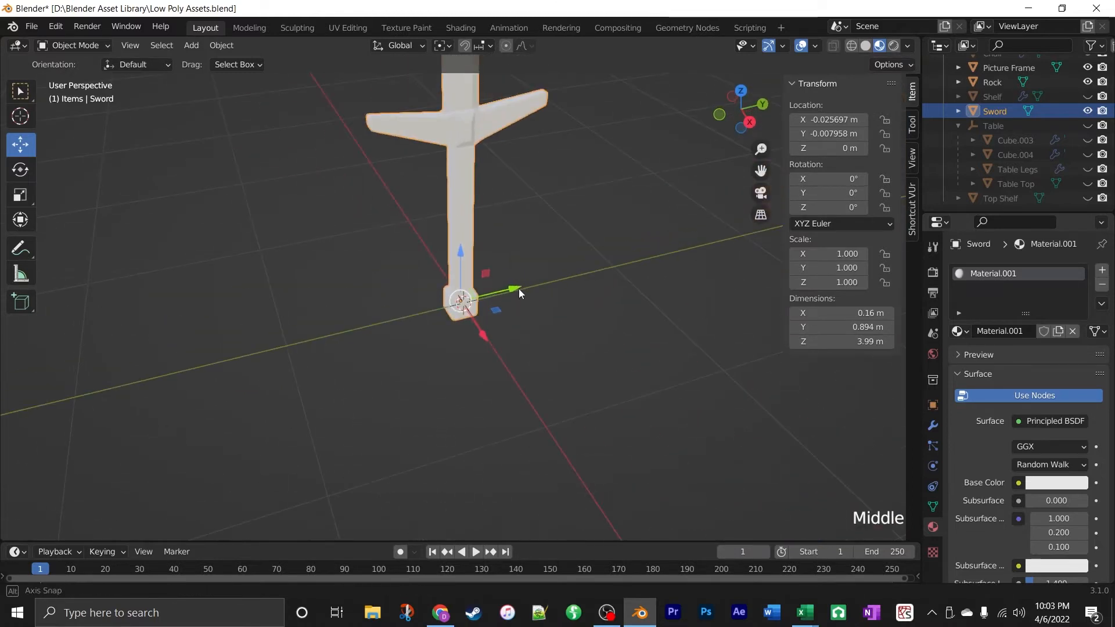
{"action": "left_click", "coordinate": [1101, 270]}
In Edit Mode, select all vertices of the pommel block, including hidden ones, using X-ray and vertex selection.
{"action": "key", "text": "Tab"}
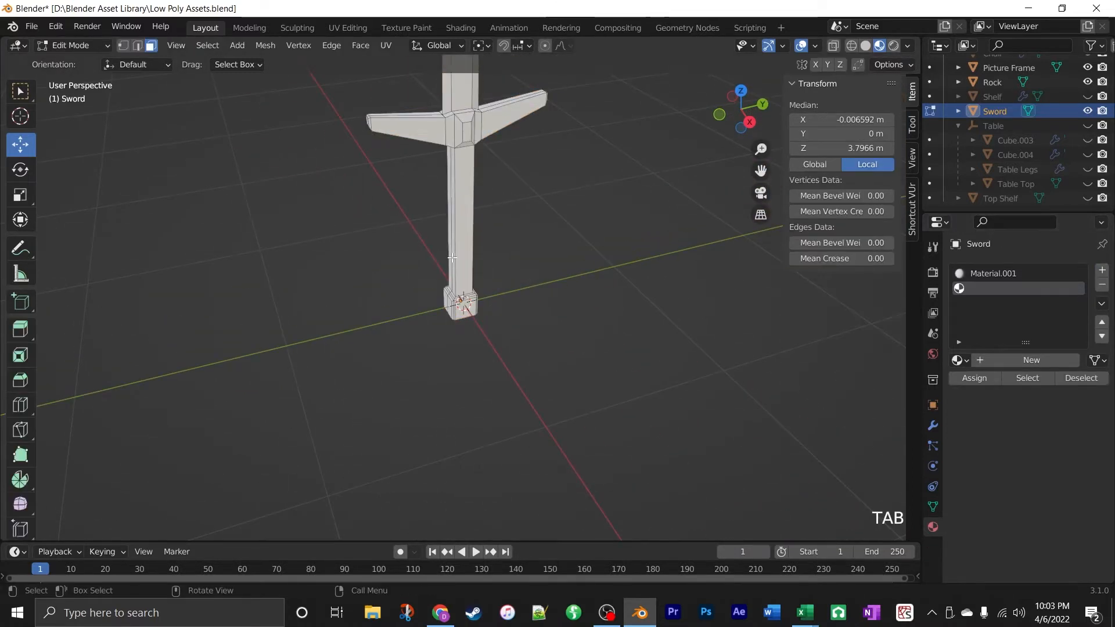
{"action": "scroll", "coordinate": [450, 281], "scroll_direction": "up", "scroll_amount": 2}
{"action": "scroll", "coordinate": [450, 281], "scroll_direction": "up", "scroll_amount": 4}
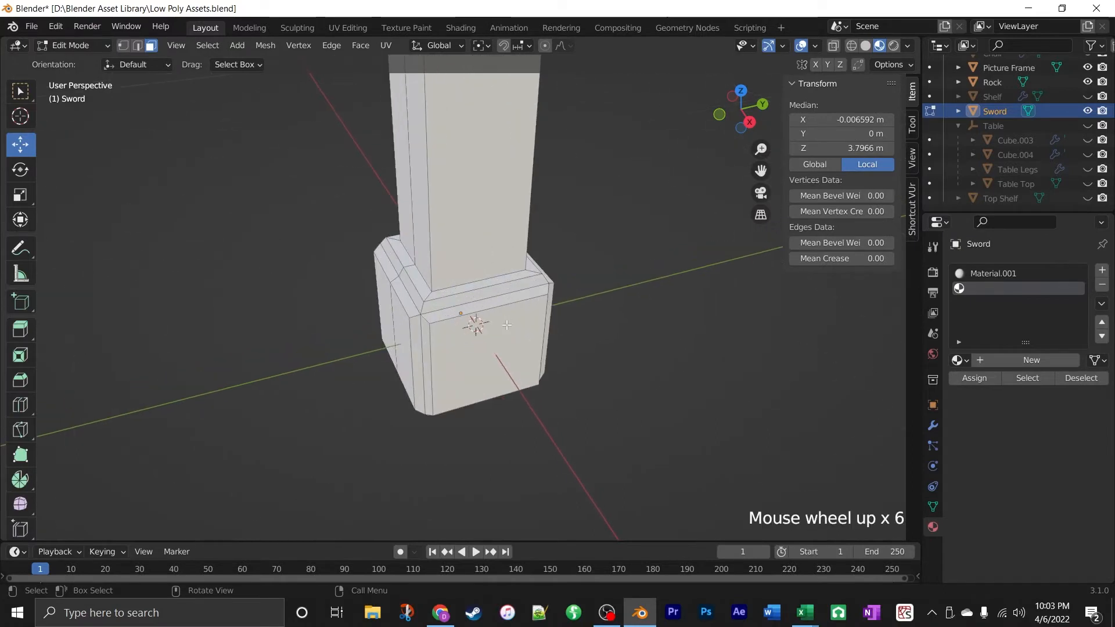
{"action": "left_click", "coordinate": [477, 369]}
{"action": "middle_click_drag", "start_coordinate": [577, 369], "coordinate": [647, 319]}
{"action": "key", "text": "KP_Decimal"}
{"action": "scroll", "coordinate": [590, 366], "scroll_direction": "down", "scroll_amount": 6}
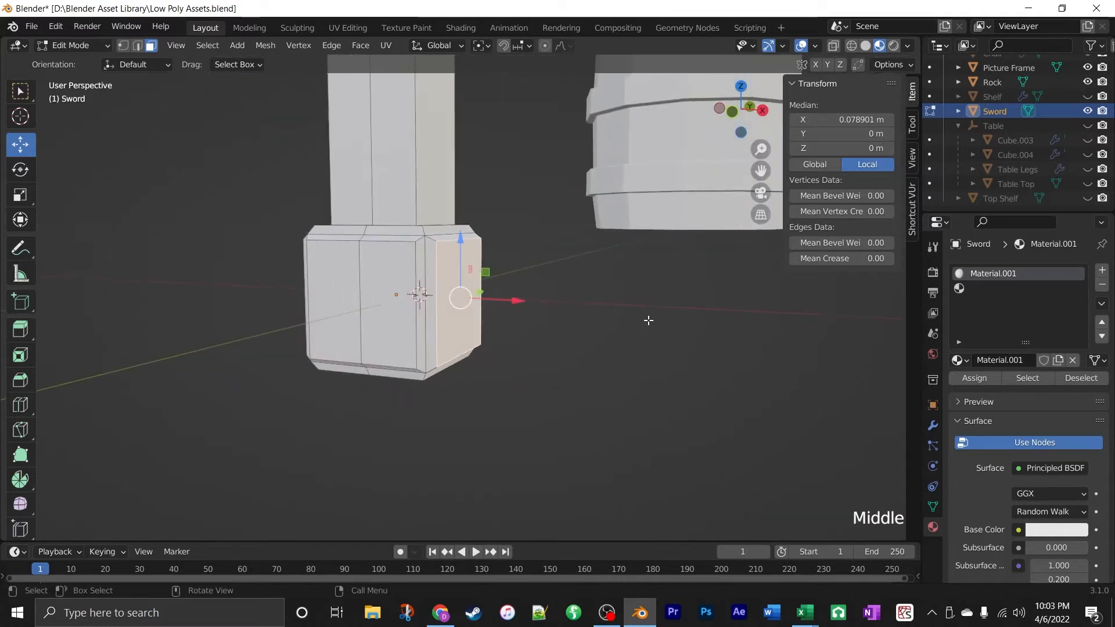
{"action": "left_click", "coordinate": [833, 45]}
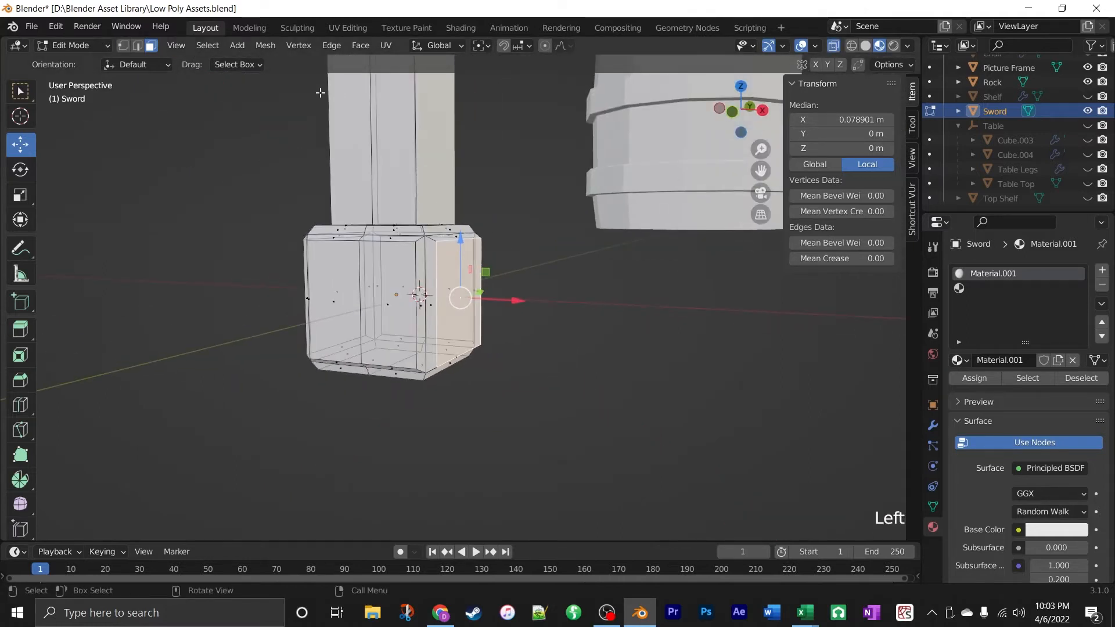
{"action": "left_click", "coordinate": [123, 45]}
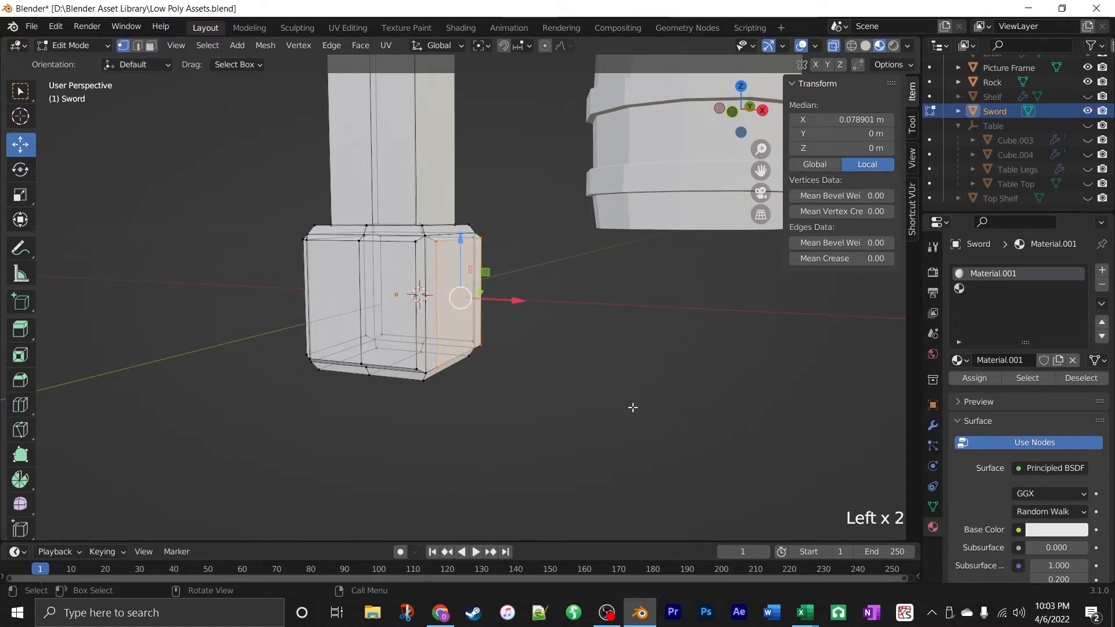
{"action": "left_click_drag", "start_coordinate": [692, 465], "coordinate": [79, 187]}
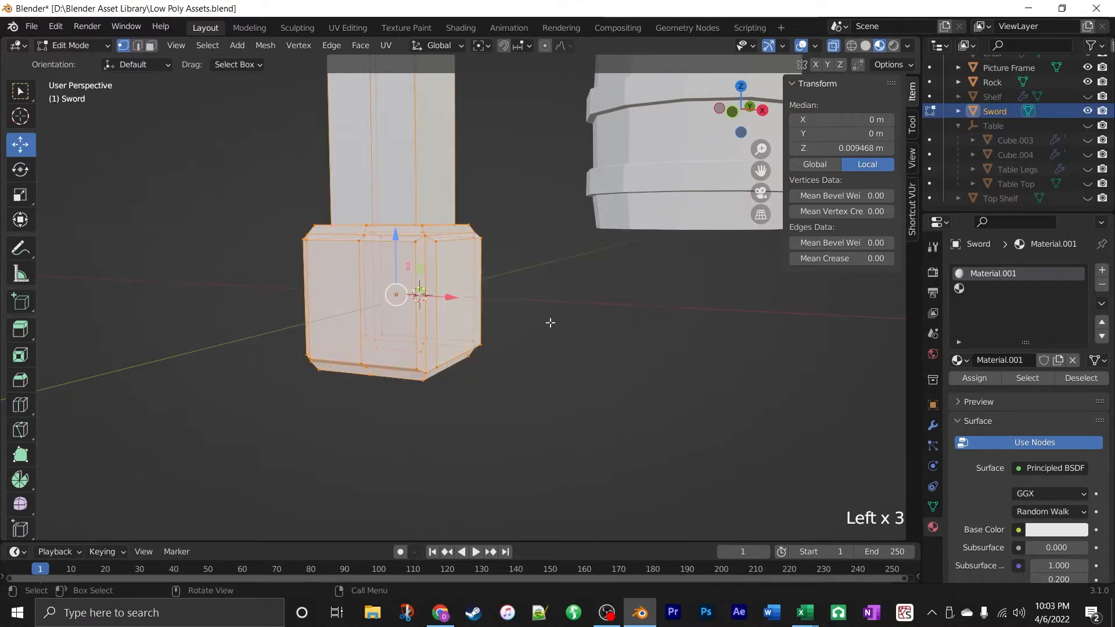
{"action": "middle_click_drag", "start_coordinate": [642, 366], "coordinate": [383, 355]}
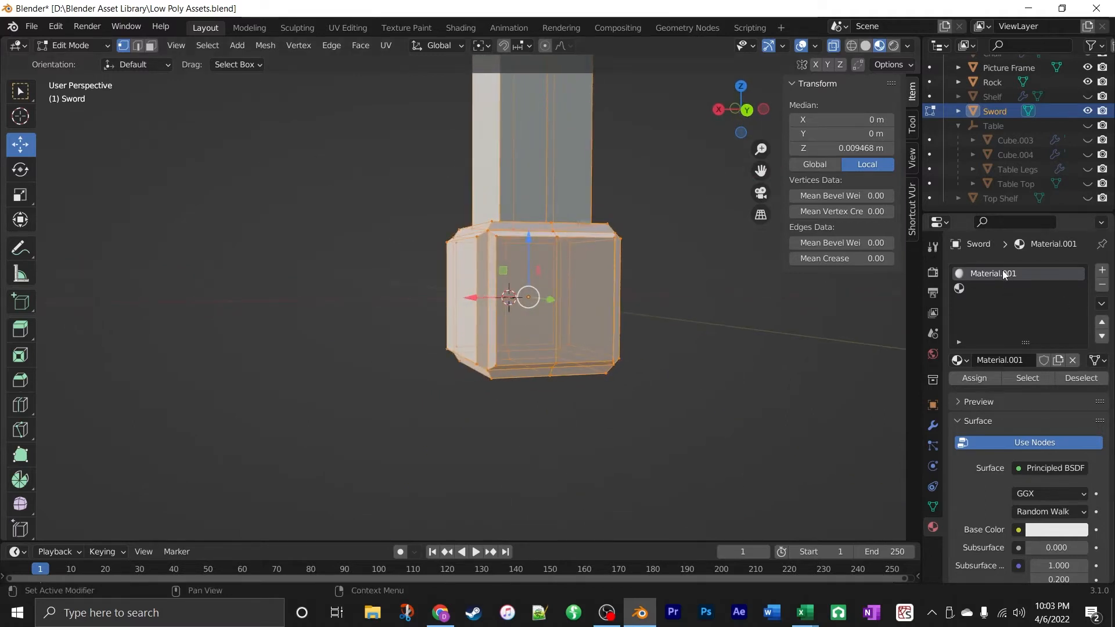
Create a new material in the sword's empty second slot and name it Pommel.
{"action": "left_click", "coordinate": [978, 289]}
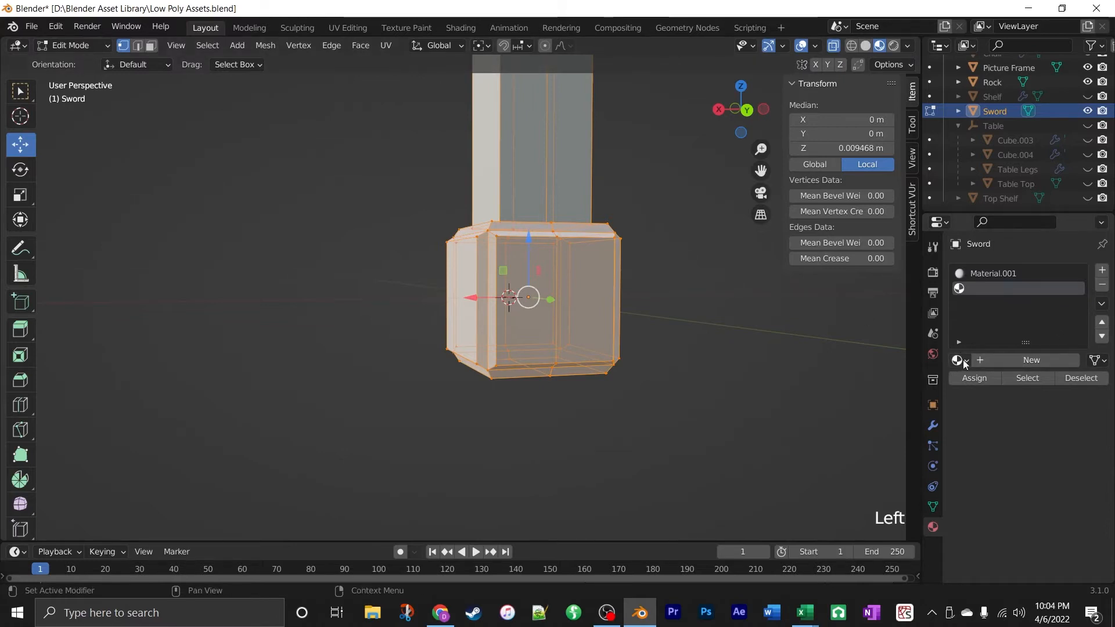
{"action": "left_click", "coordinate": [998, 360]}
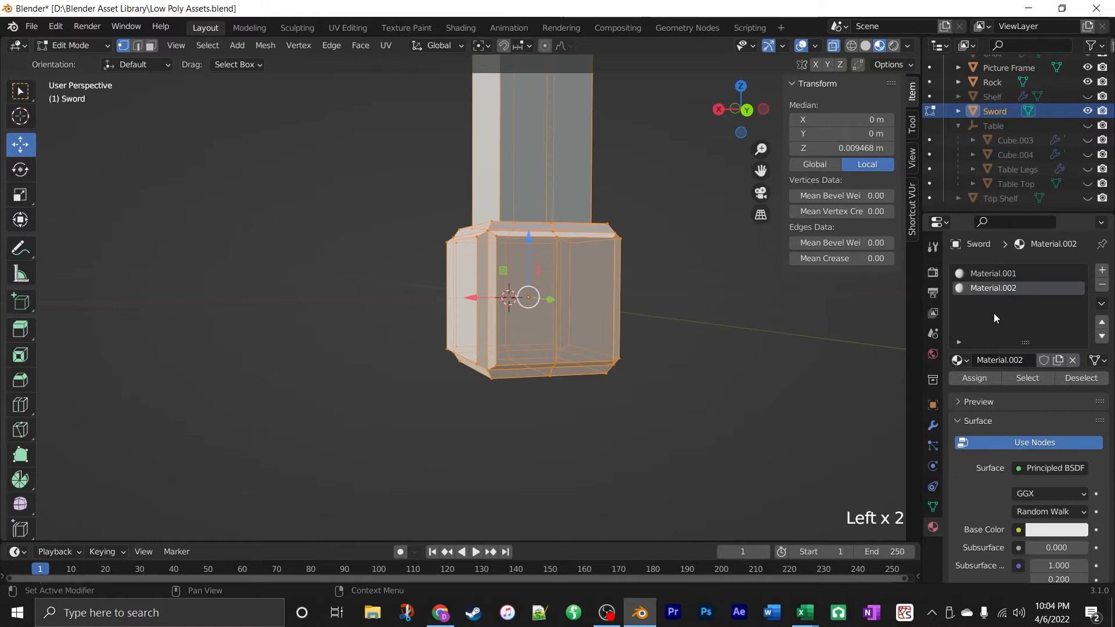
{"action": "left_click", "coordinate": [961, 378]}
{"action": "left_click", "coordinate": [989, 360]}
{"action": "type", "text": "P"}
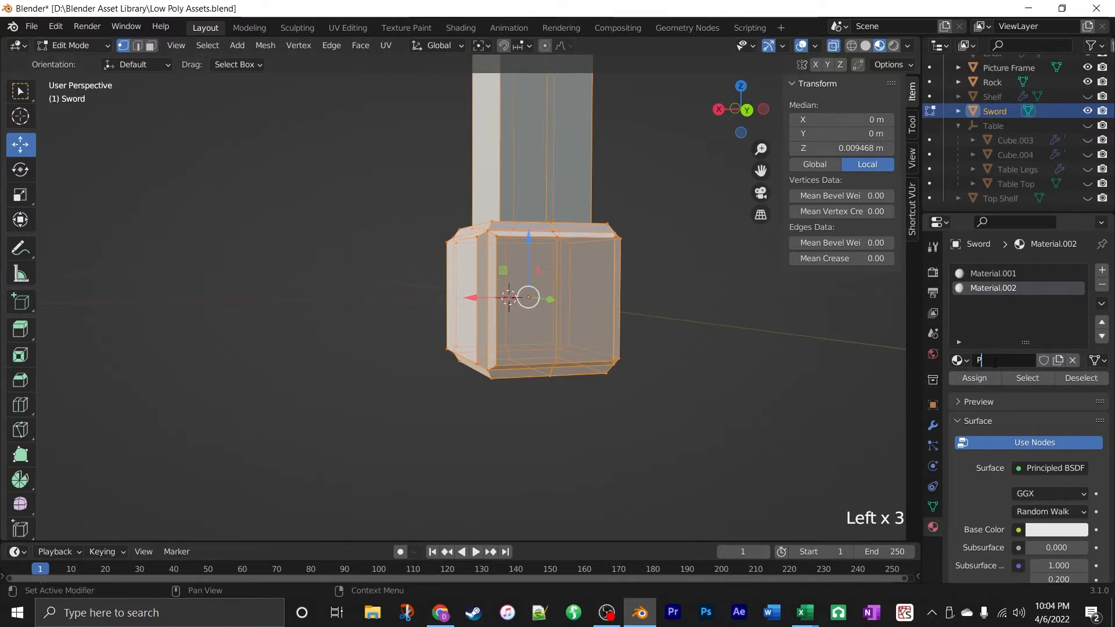
{"action": "type", "text": "ommel"}
{"action": "key", "text": "Return"}
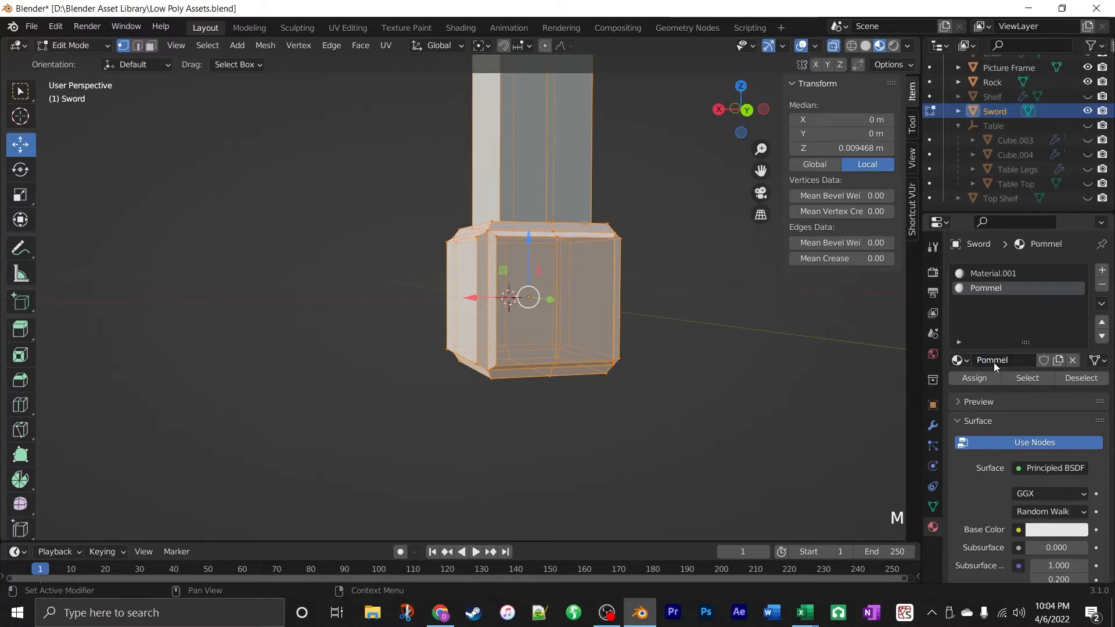
Assign the Pommel material to the selected pommel geometry.
{"action": "scroll", "coordinate": [610, 328], "scroll_direction": "down", "scroll_amount": 3}
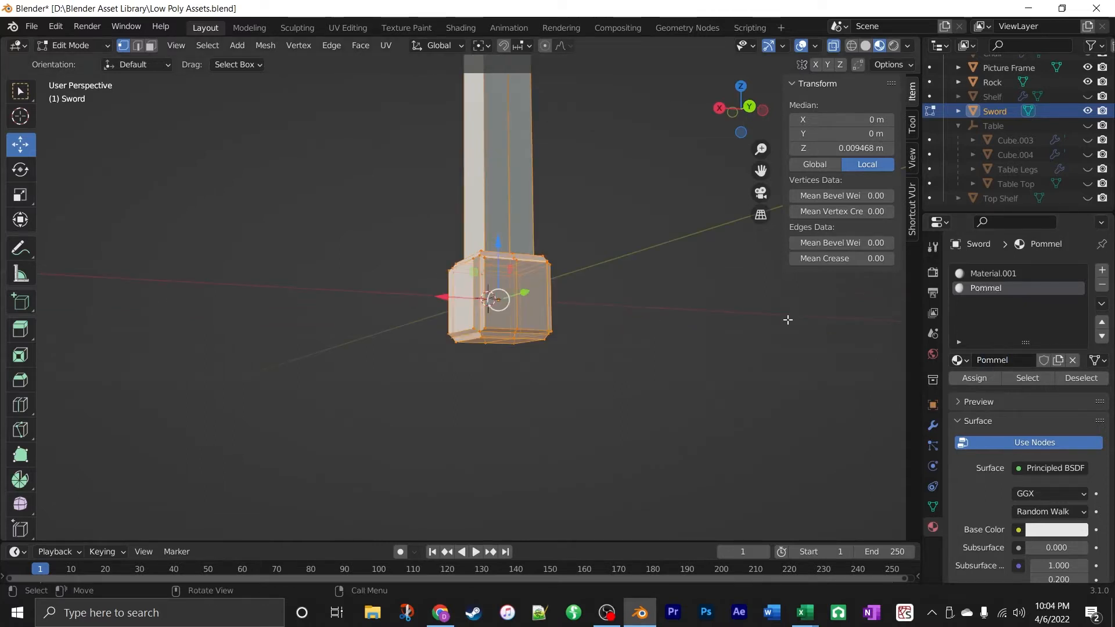
{"action": "left_click", "coordinate": [974, 378]}
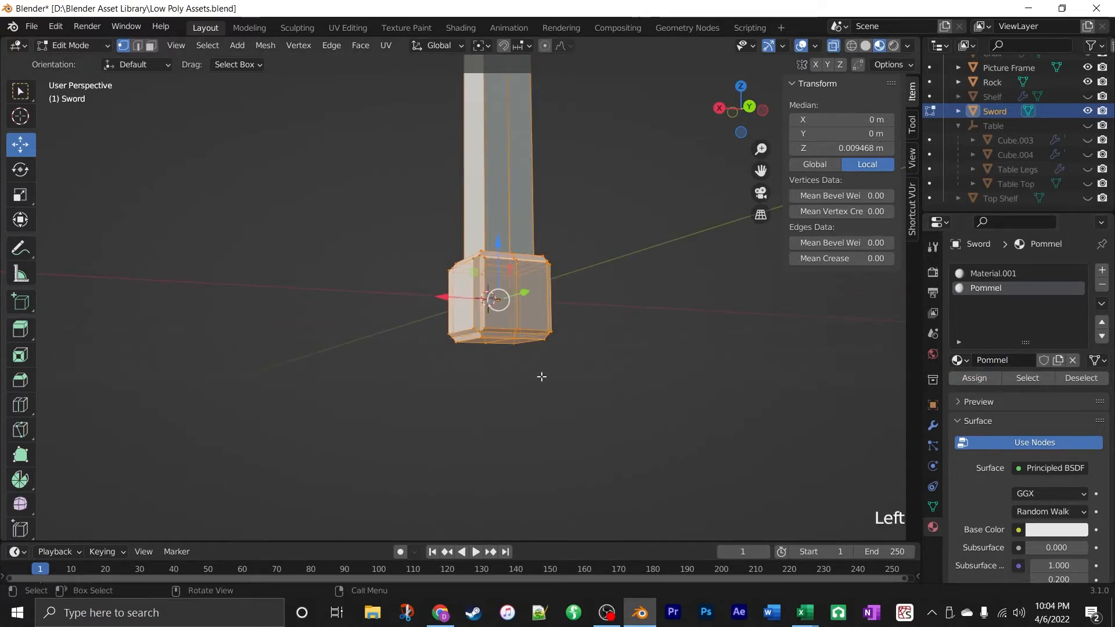
{"action": "middle_click_drag", "start_coordinate": [694, 259], "coordinate": [610, 297]}
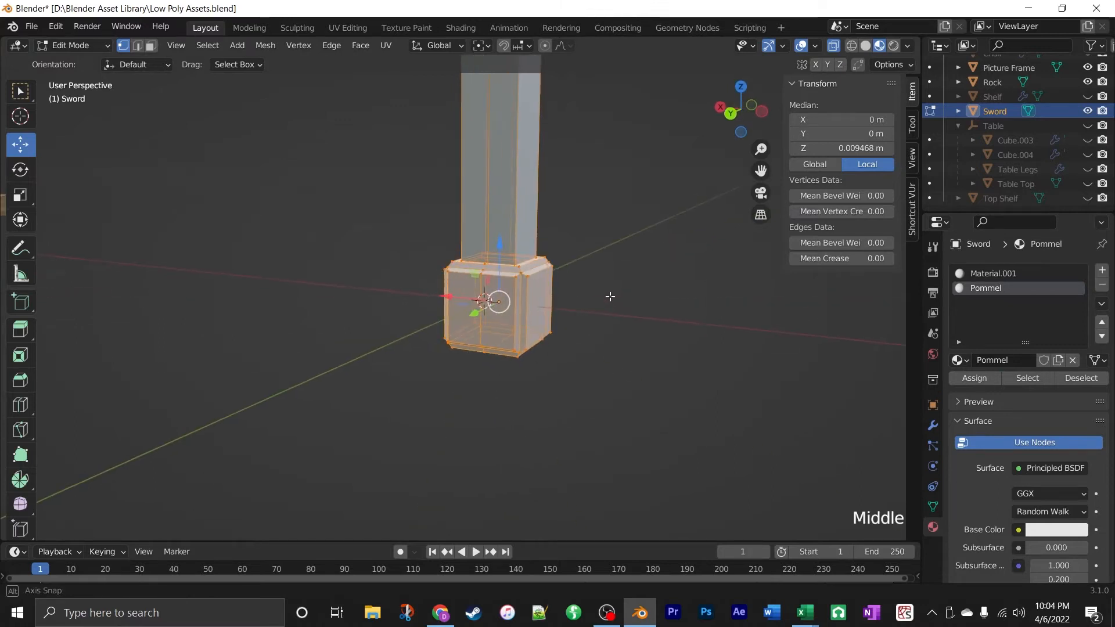
Examine the pommel and its material nodes in the Shading workspace.
{"action": "left_click", "coordinate": [456, 28]}
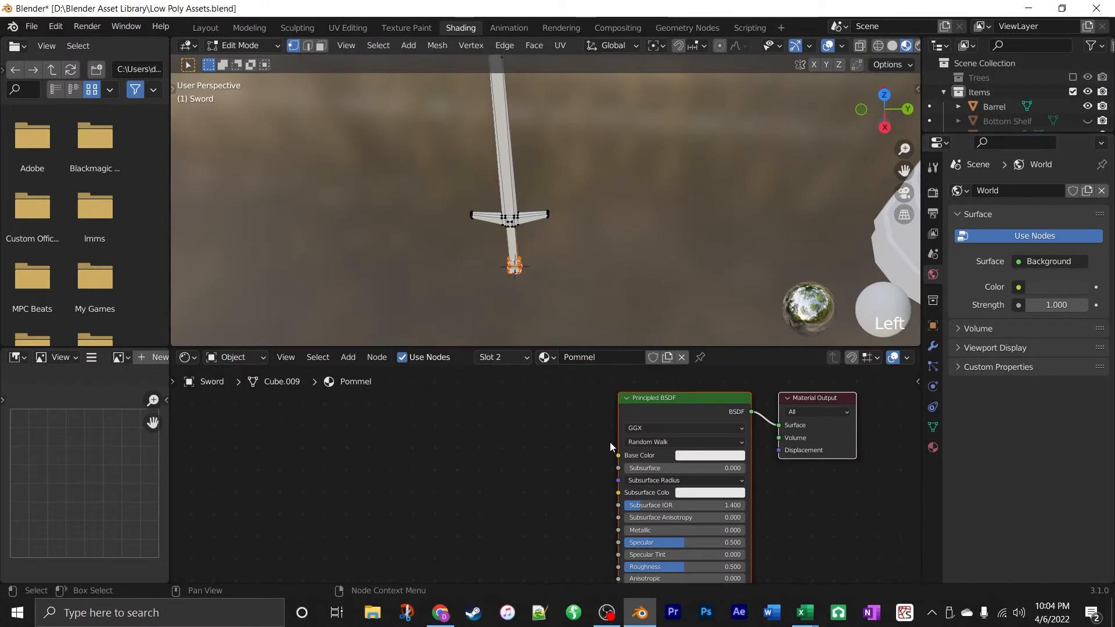
{"action": "scroll", "coordinate": [495, 279], "scroll_direction": "up", "scroll_amount": 4}
{"action": "middle_click_drag", "start_coordinate": [495, 279], "coordinate": [612, 103]}
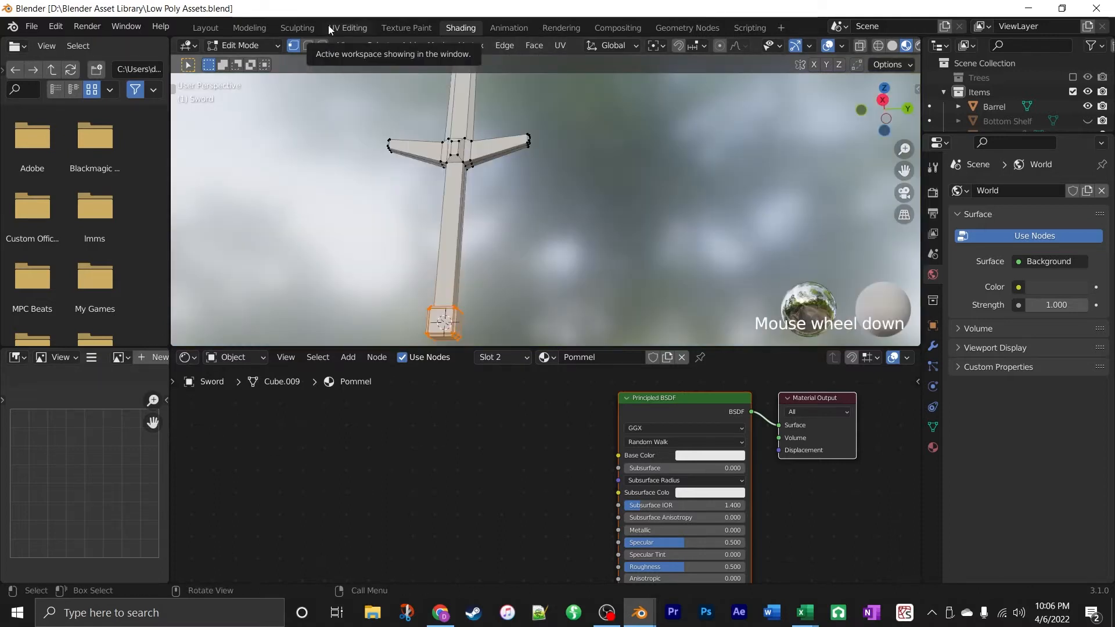
Apply the sword's scale in Object Mode within the UV Editing workspace.
{"action": "left_click", "coordinate": [332, 28]}
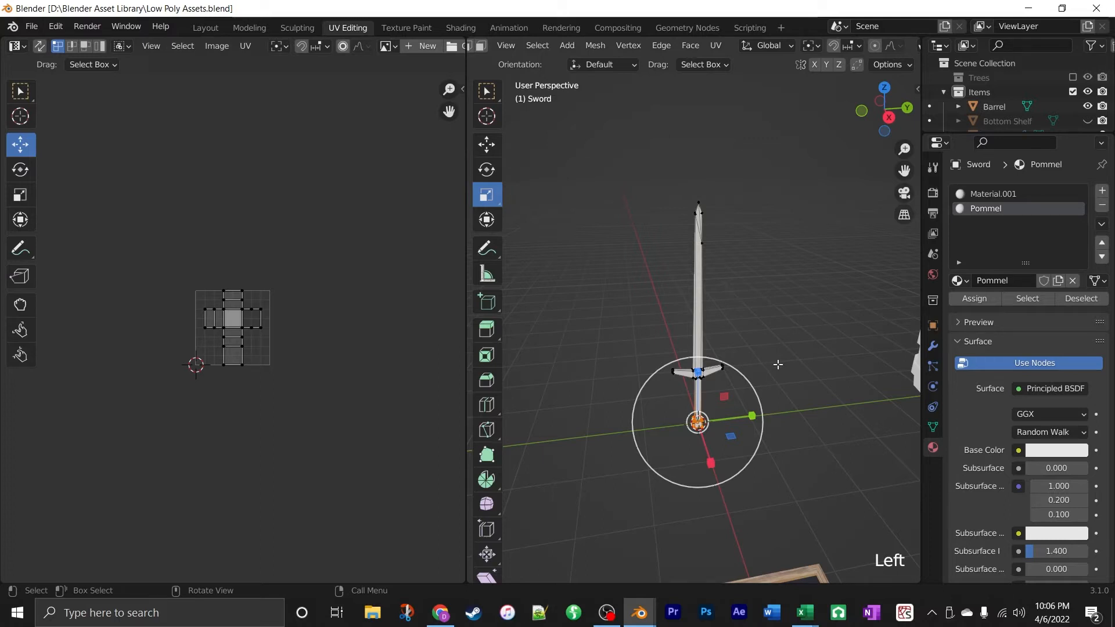
{"action": "key", "text": "Tab"}
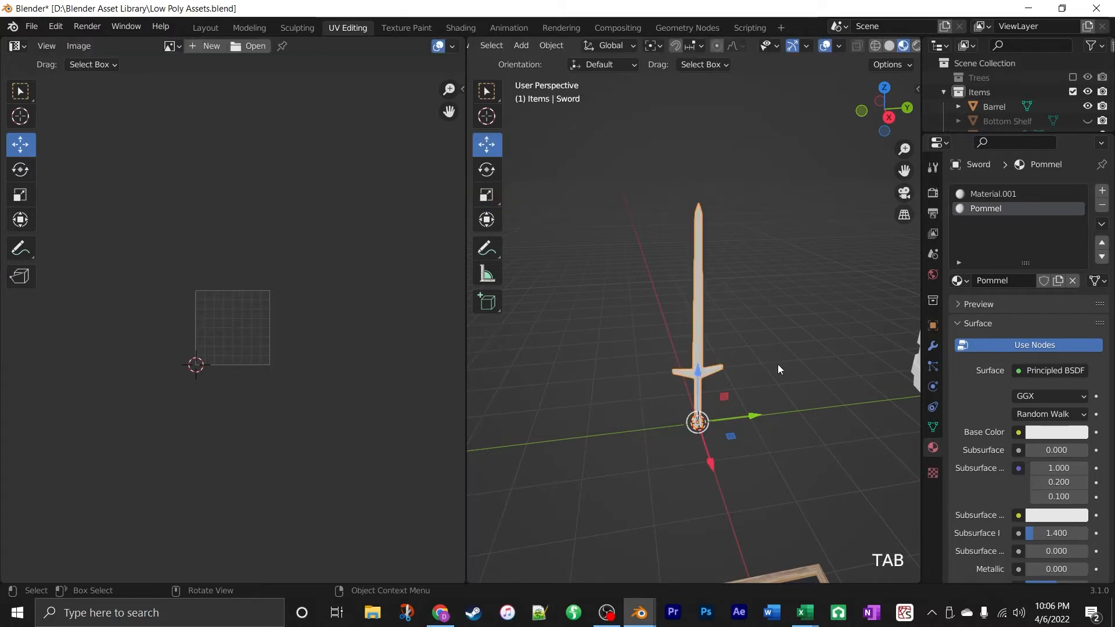
{"action": "key", "text": "ctrl+a"}
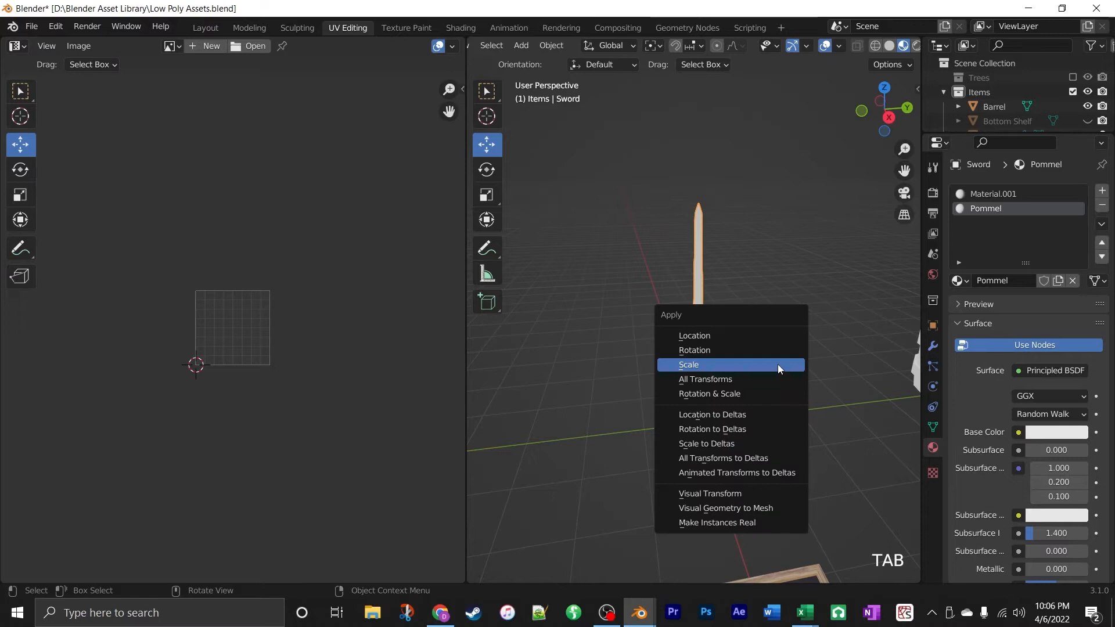
{"action": "left_click", "coordinate": [778, 364]}
Select the sword's entire mesh in Edit Mode and unwrap it with Smart UV Project using the default settings.
{"action": "key", "text": "Tab"}
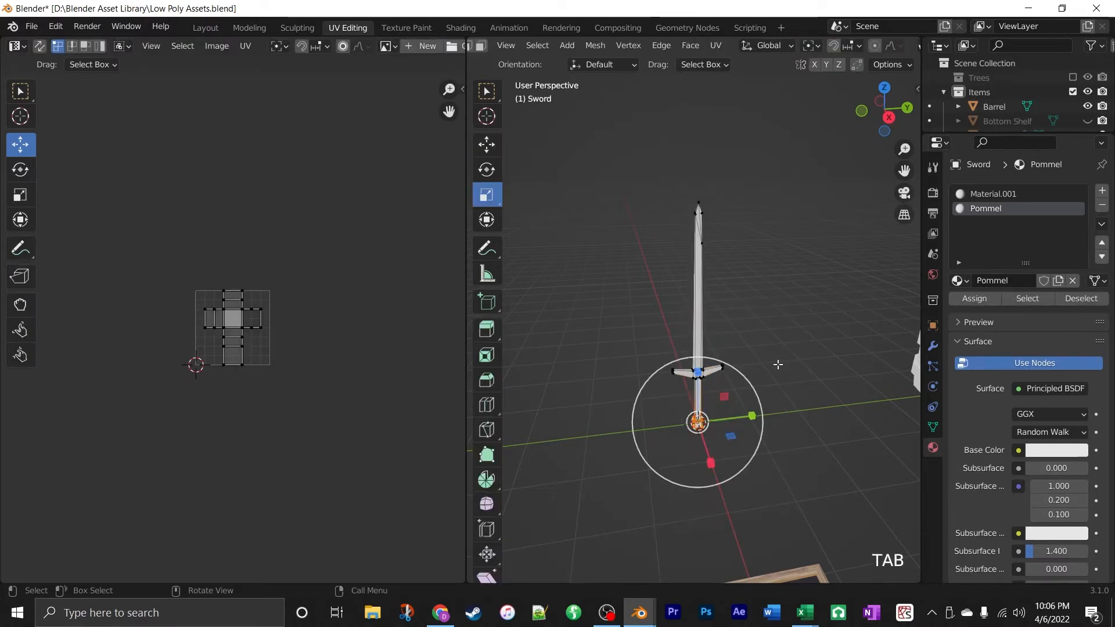
{"action": "mouse_move", "coordinate": [777, 444]}
{"action": "middle_mouse_down"}
{"action": "mouse_move", "coordinate": [784, 451]}
{"action": "mouse_move", "coordinate": [747, 447]}
{"action": "mouse_move", "coordinate": [757, 453]}
{"action": "middle_mouse_up"}
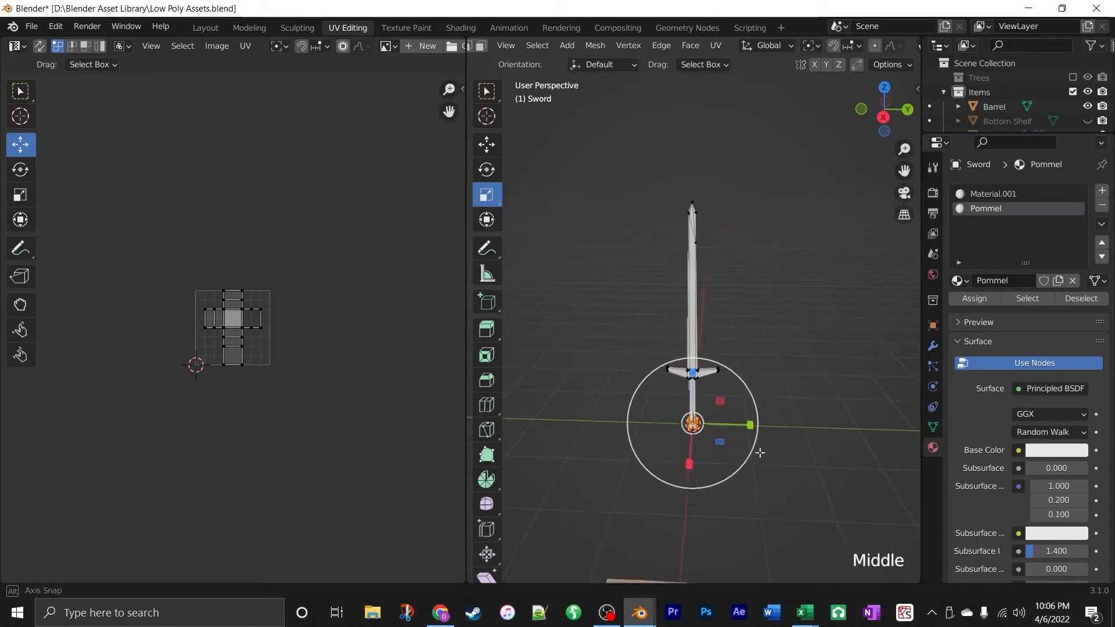
{"action": "key", "text": "a"}
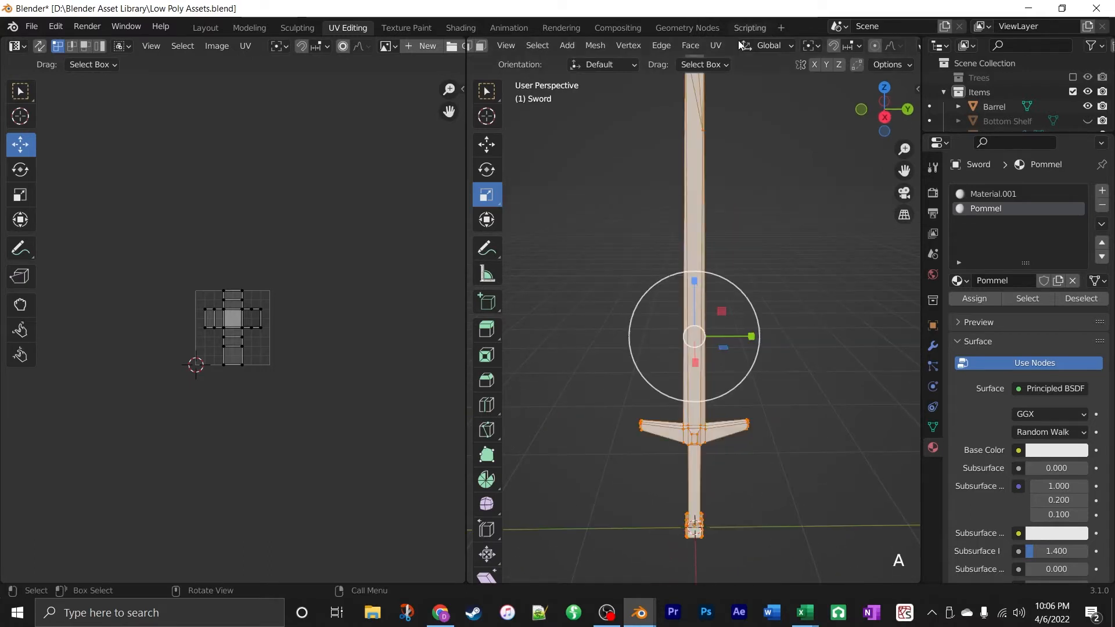
{"action": "left_click", "coordinate": [716, 45]}
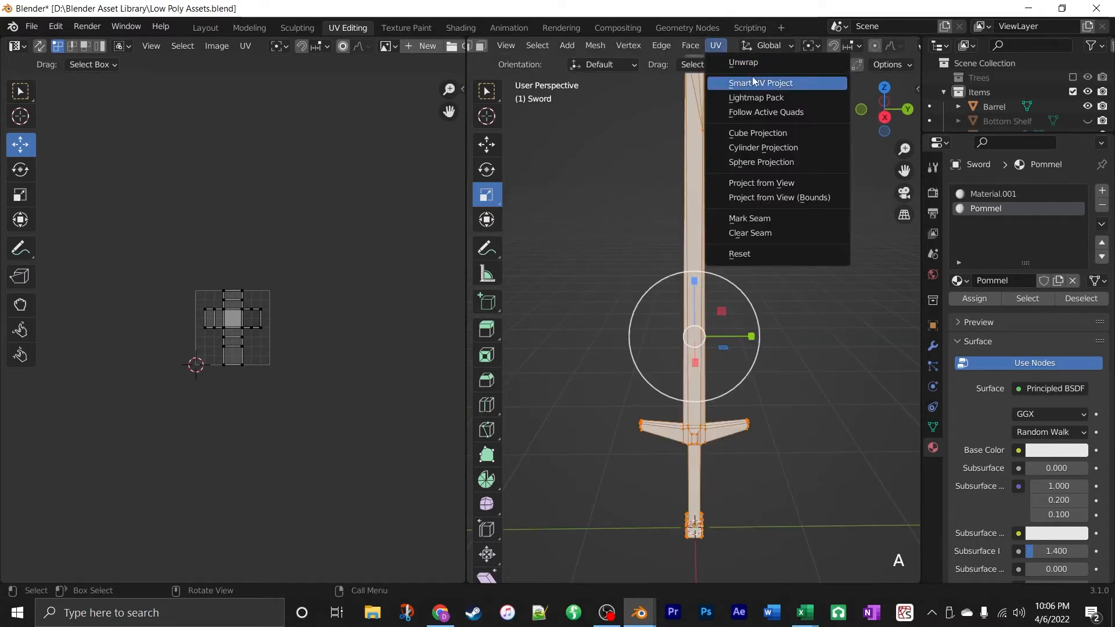
{"action": "left_click", "coordinate": [789, 84]}
{"action": "left_click", "coordinate": [789, 199]}
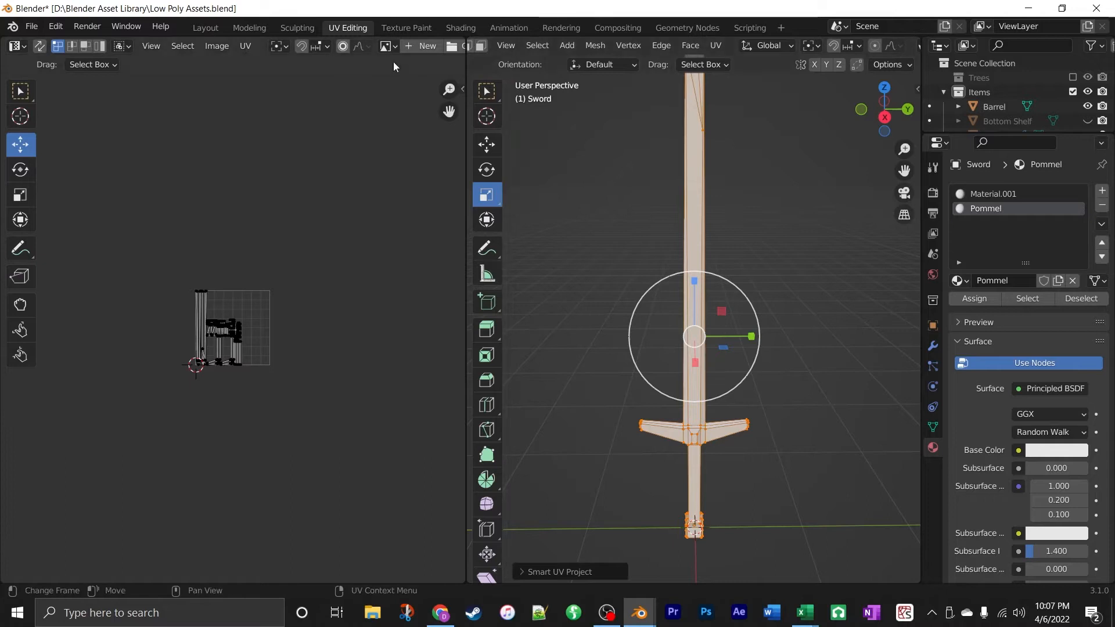
Add a Voronoi Texture node to the Pommel material in the Shading workspace, placed before the Principled BSDF.
{"action": "left_click", "coordinate": [461, 28]}
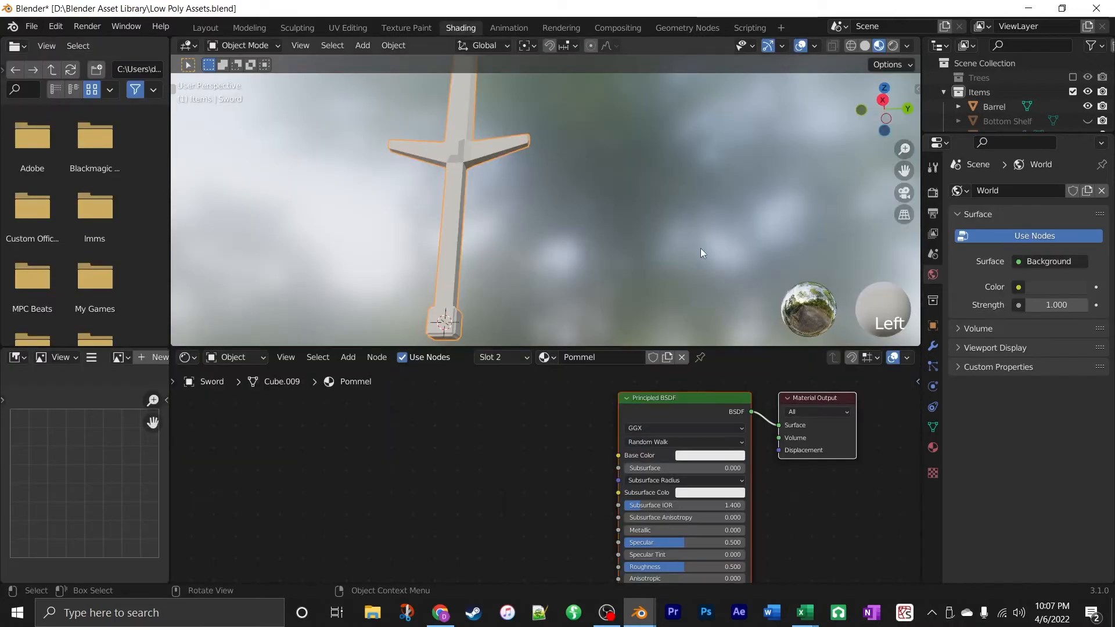
{"action": "scroll", "coordinate": [702, 249], "scroll_direction": "down", "scroll_amount": 4}
{"action": "mouse_move", "coordinate": [705, 249]}
{"action": "middle_mouse_down"}
{"action": "mouse_move", "coordinate": [658, 281]}
{"action": "mouse_move", "coordinate": [353, 342]}
{"action": "mouse_move", "coordinate": [441, 339]}
{"action": "middle_mouse_up"}
{"action": "middle_click_drag", "start_coordinate": [719, 195], "coordinate": [613, 276], "text": "shift"}
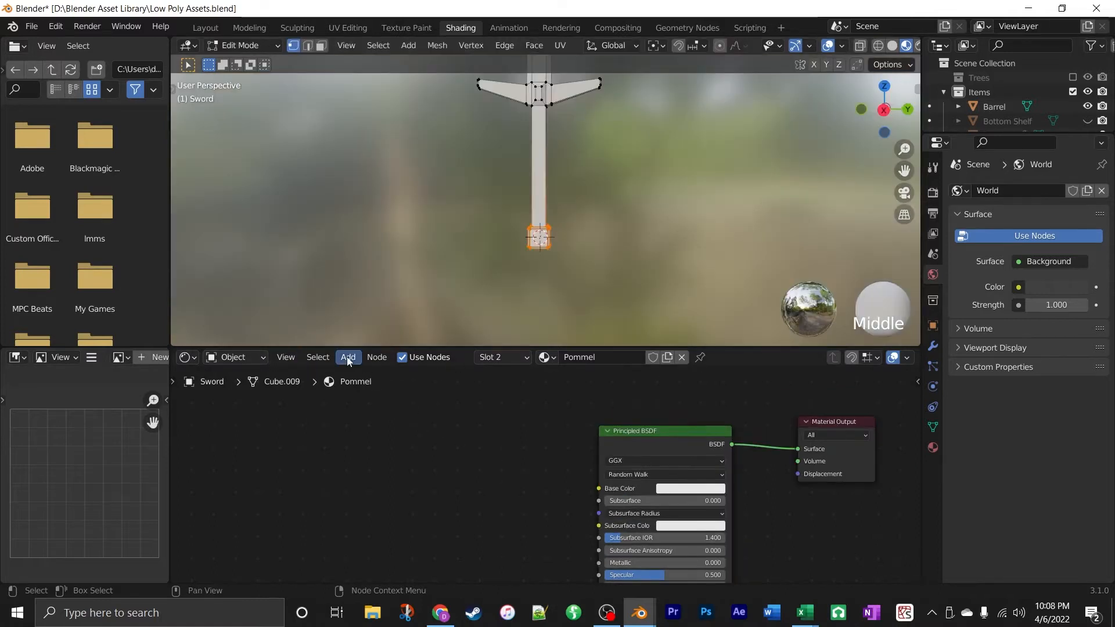
{"action": "left_click", "coordinate": [349, 359]}
{"action": "mouse_move", "coordinate": [397, 441]}
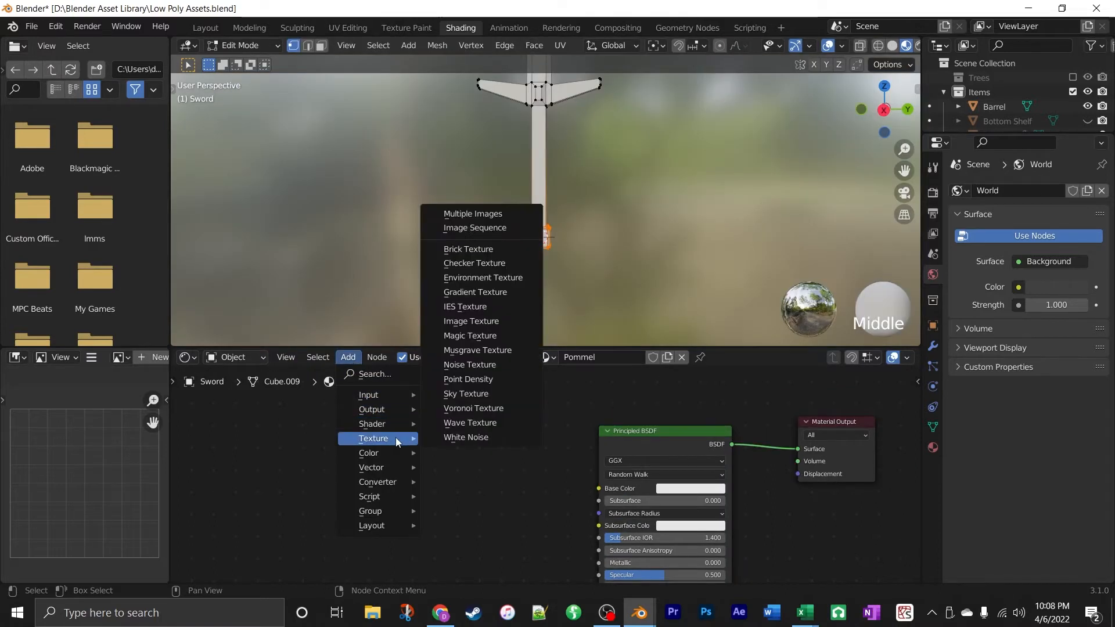
{"action": "left_click", "coordinate": [487, 408]}
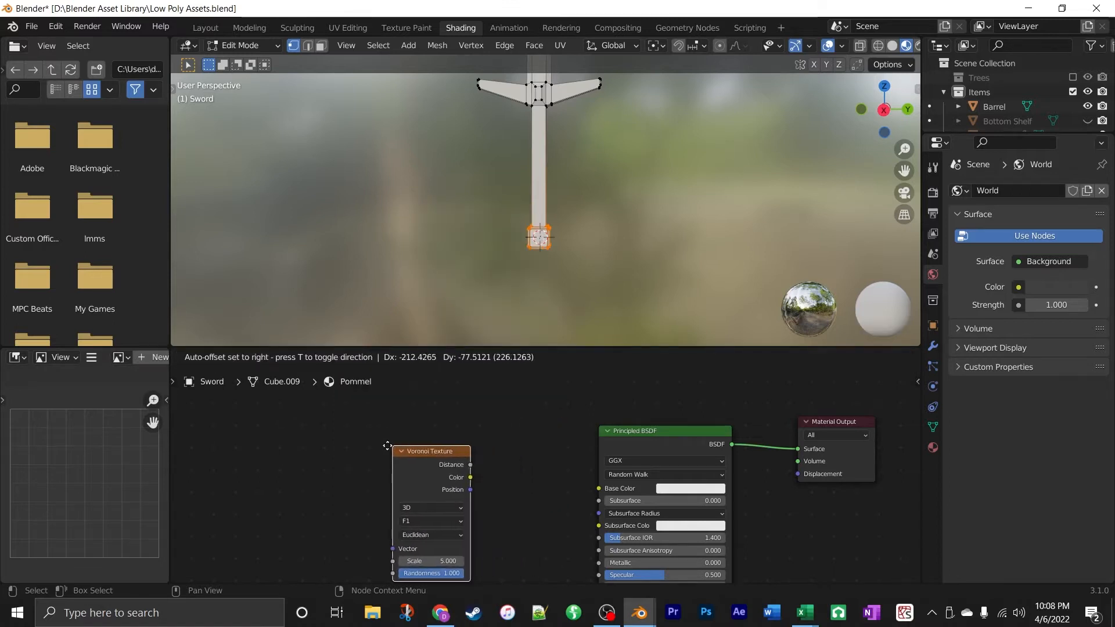
{"action": "left_click", "coordinate": [340, 441]}
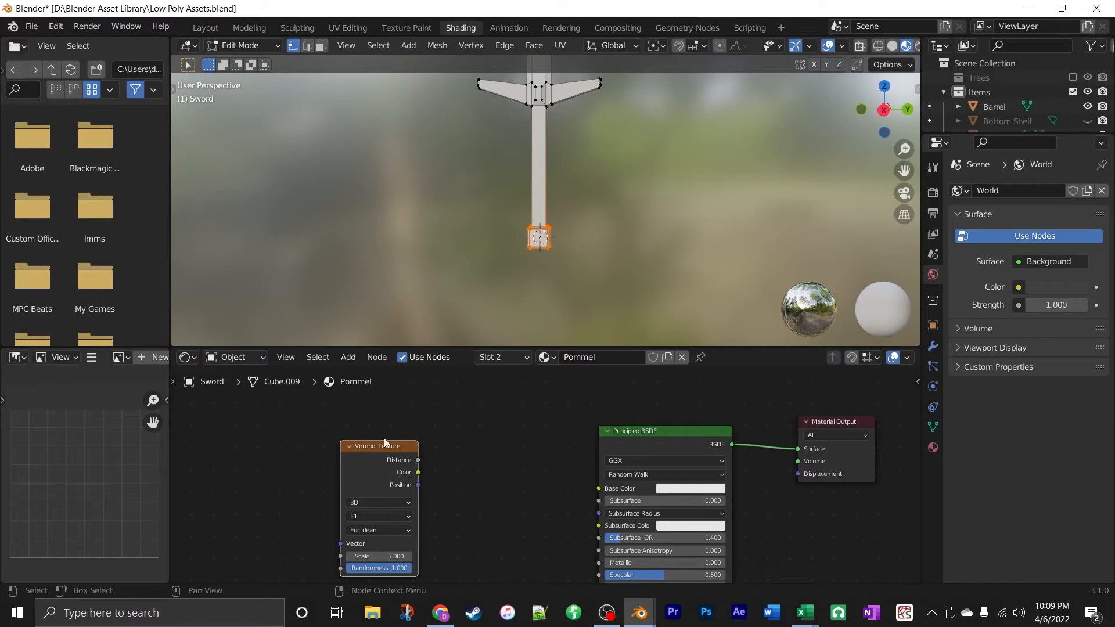
Add a MixRGB node, feed Voronoi Distance into its Fac, and connect its Color output to the Principled BSDF's Base Color.
{"action": "left_click", "coordinate": [346, 359]}
{"action": "mouse_move", "coordinate": [387, 454]}
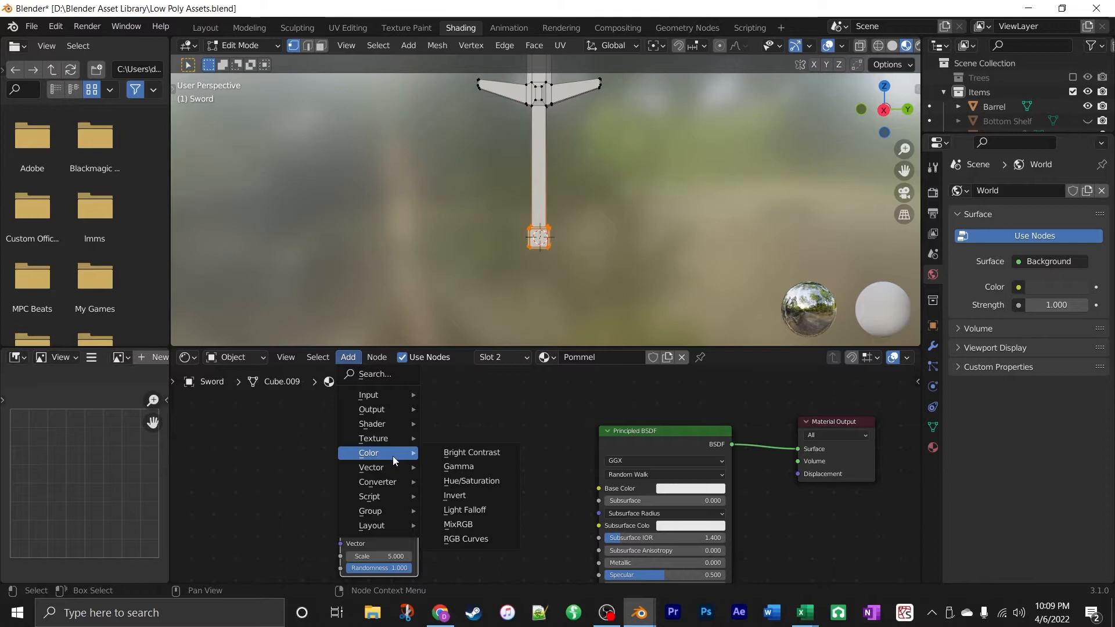
{"action": "left_click", "coordinate": [458, 524]}
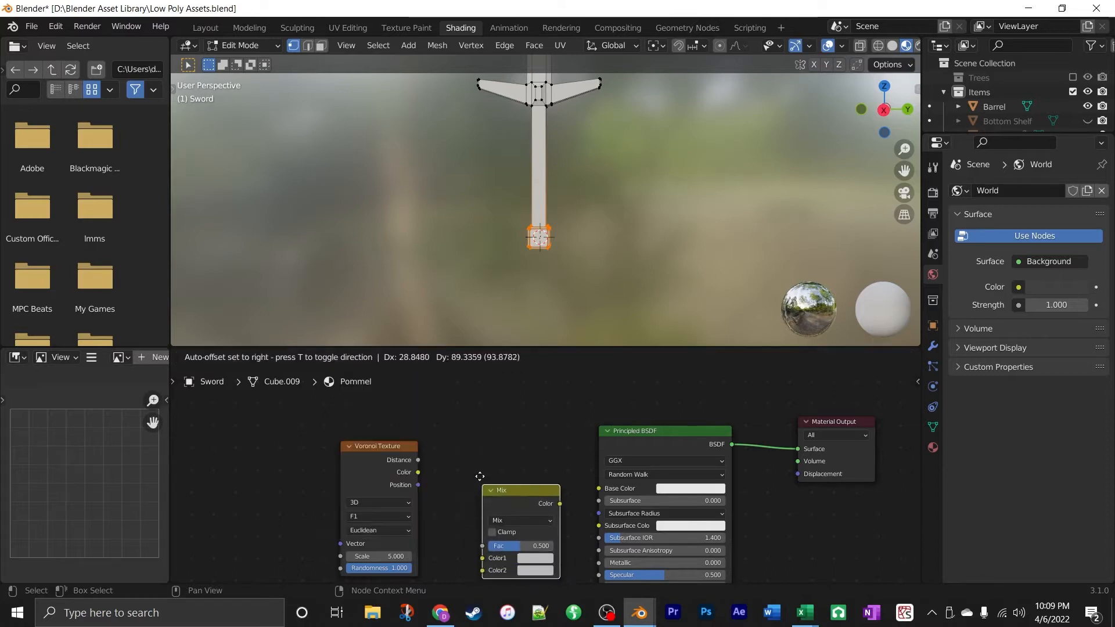
{"action": "left_click", "coordinate": [467, 422]}
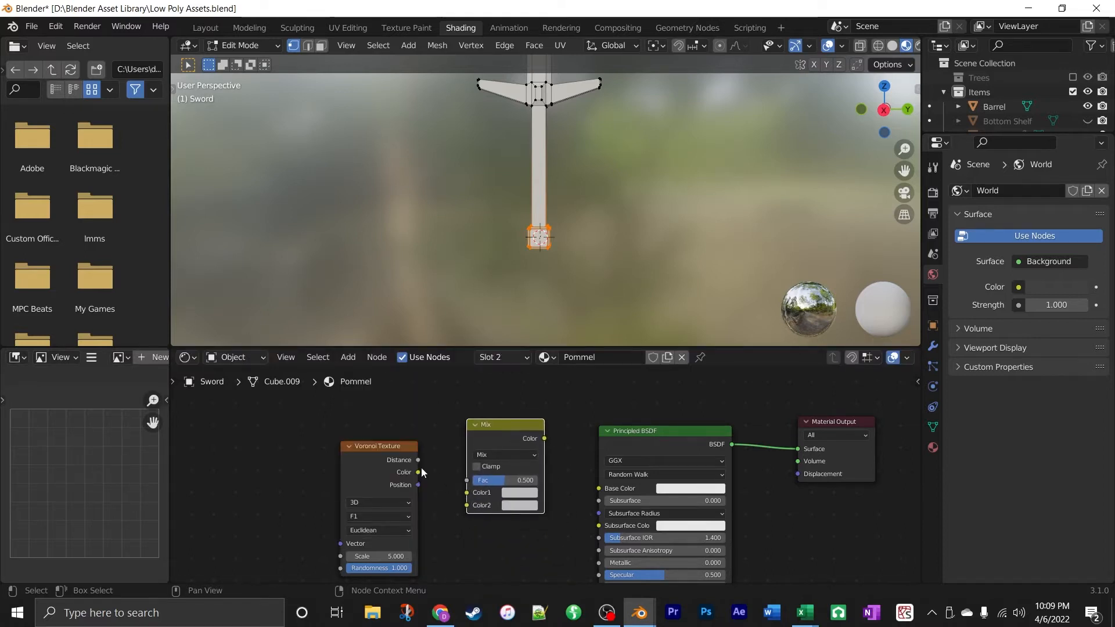
{"action": "left_click_drag", "start_coordinate": [418, 461], "coordinate": [463, 480]}
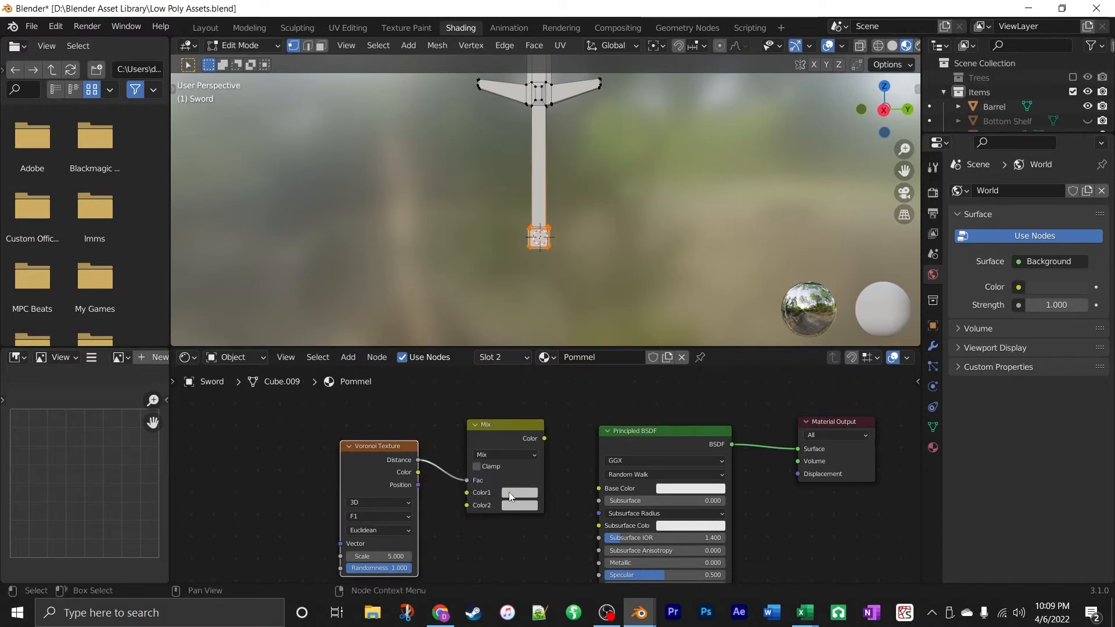
{"action": "left_click_drag", "start_coordinate": [544, 438], "coordinate": [601, 486]}
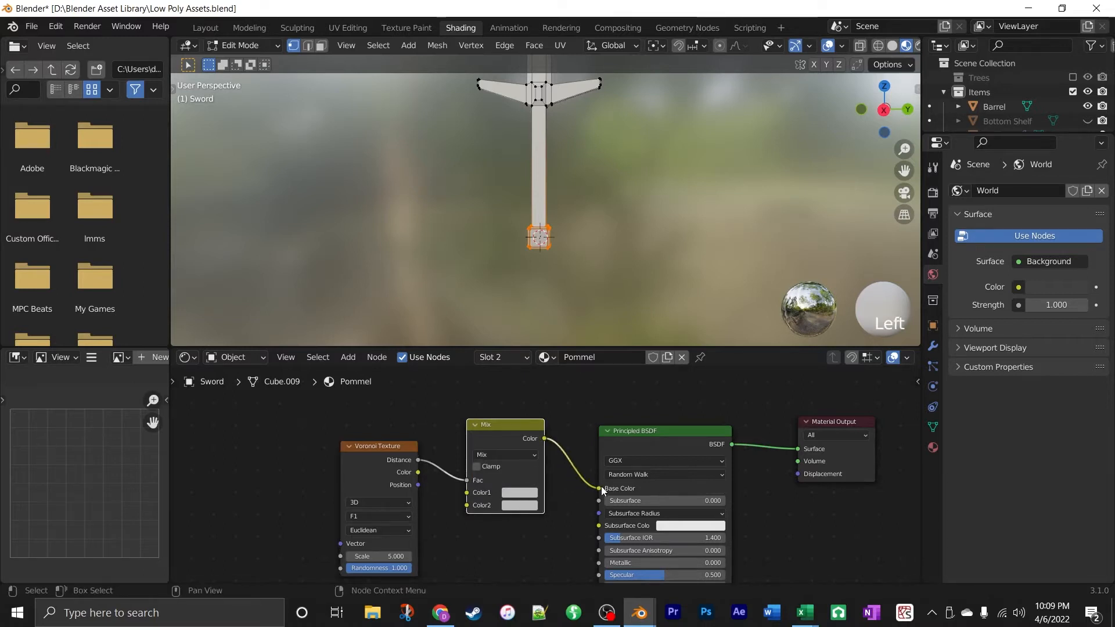
Set the Mix node's Color1 to a dark green with hue 0.343, saturation 0.969 and value 0.336.
{"action": "left_click", "coordinate": [522, 493]}
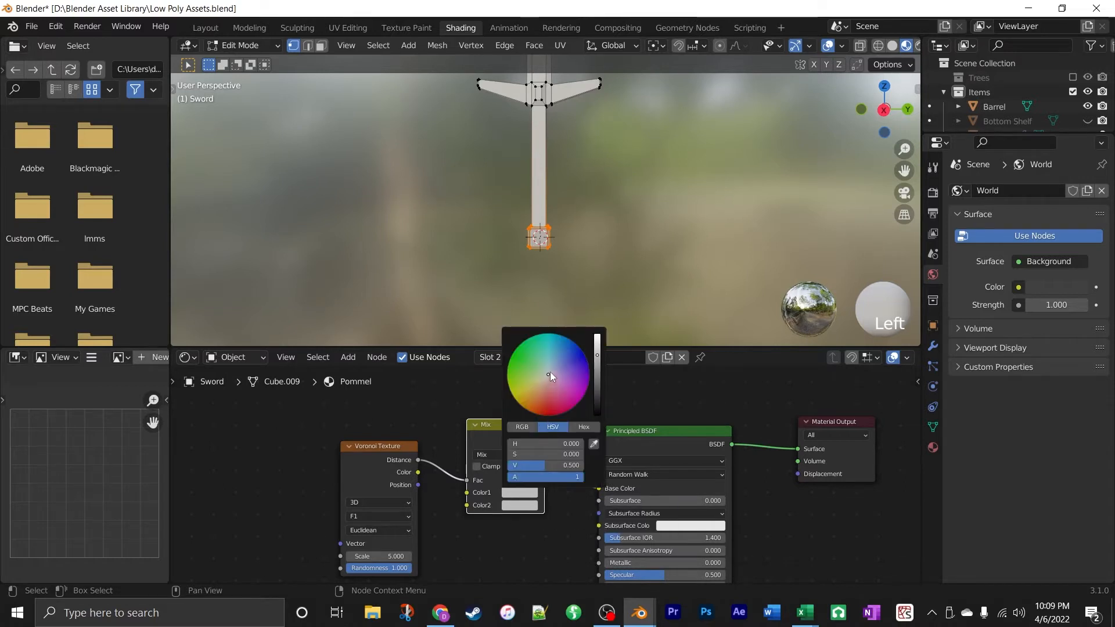
{"action": "left_click_drag", "start_coordinate": [549, 371], "coordinate": [519, 348]}
{"action": "left_click_drag", "start_coordinate": [597, 354], "coordinate": [597, 364]}
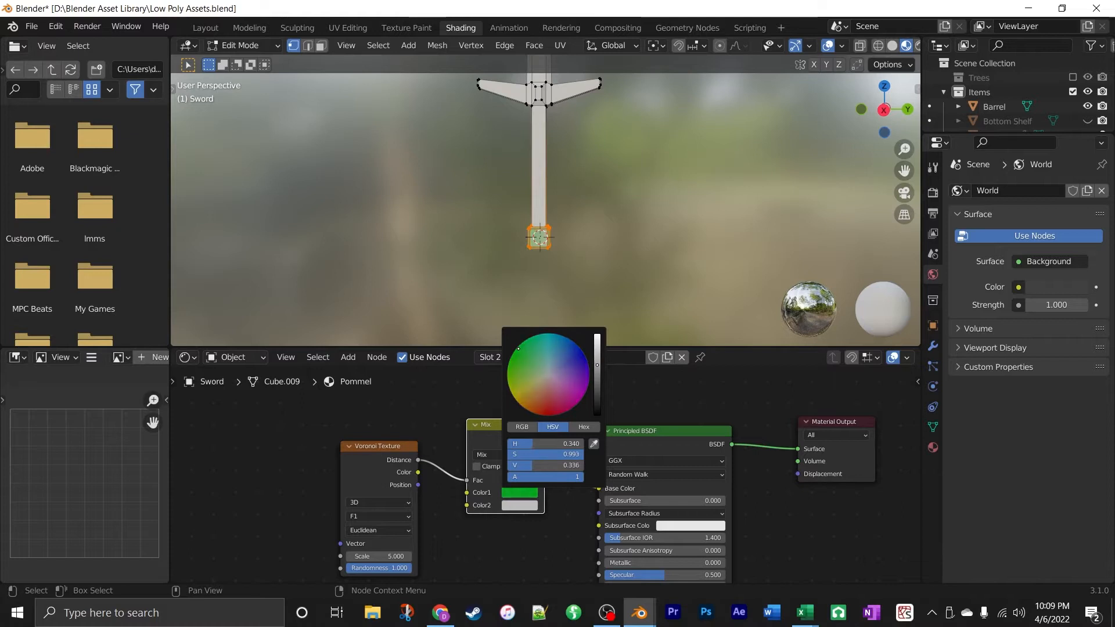
{"action": "left_click", "coordinate": [522, 352]}
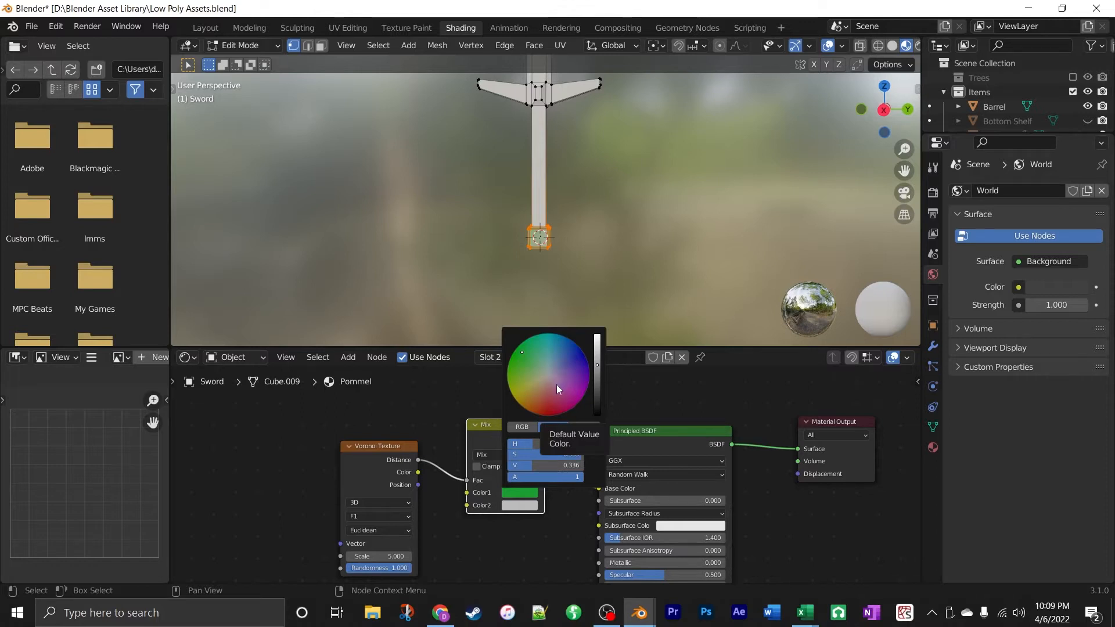
Set the Mix node's Color2 to a dark orange with hue 0.023, saturation 1.000 and value 0.305.
{"action": "left_click", "coordinate": [519, 505]}
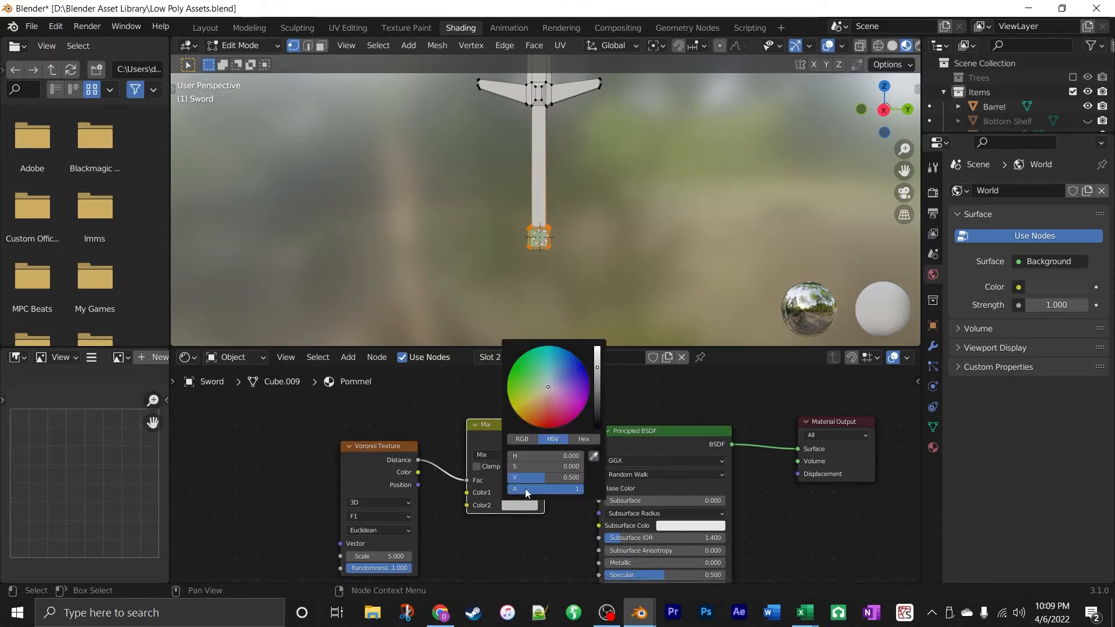
{"action": "left_click_drag", "start_coordinate": [548, 385], "coordinate": [532, 421]}
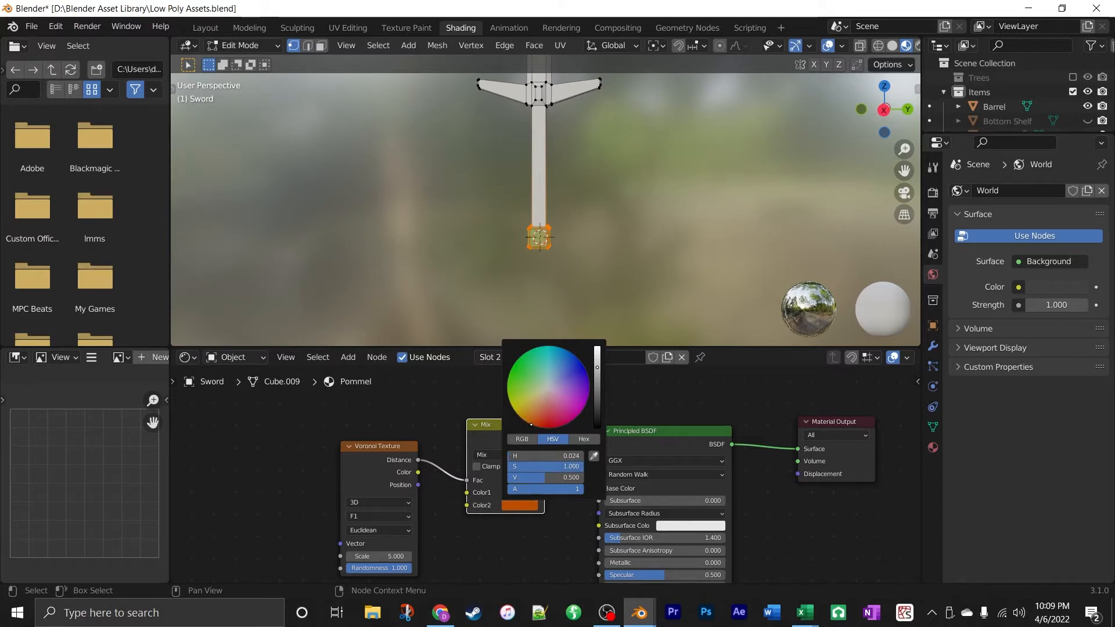
{"action": "left_click_drag", "start_coordinate": [597, 369], "coordinate": [597, 376]}
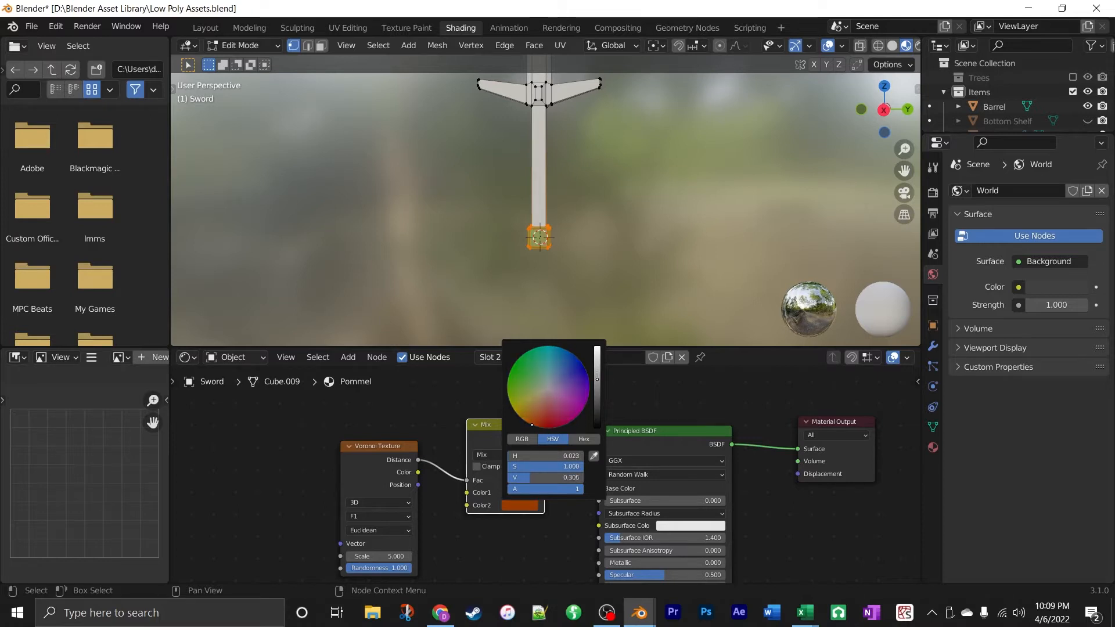
Refine Color1 to a slightly less saturated green and move the Voronoi Texture node farther from the Mix node.
{"action": "left_click", "coordinate": [531, 495]}
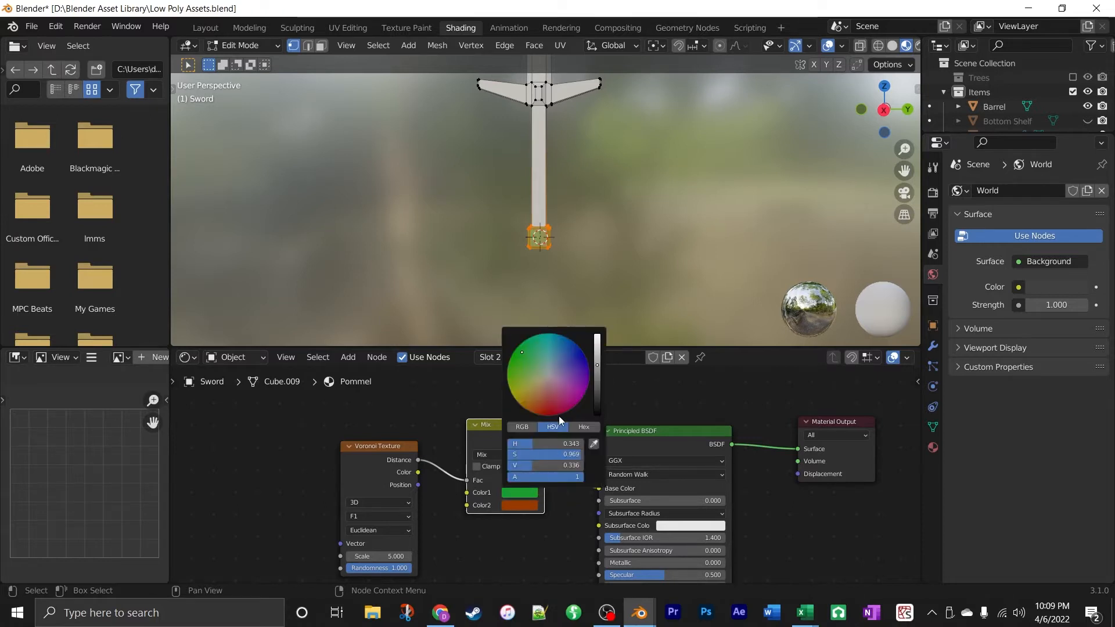
{"action": "left_click", "coordinate": [525, 353]}
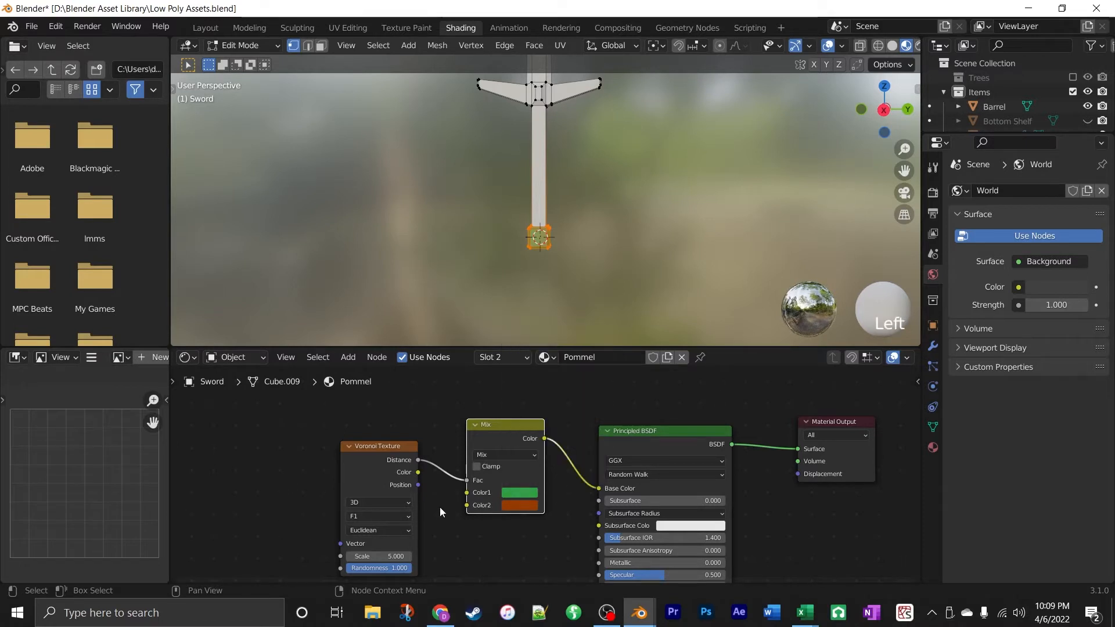
{"action": "left_click_drag", "start_coordinate": [364, 446], "coordinate": [327, 423]}
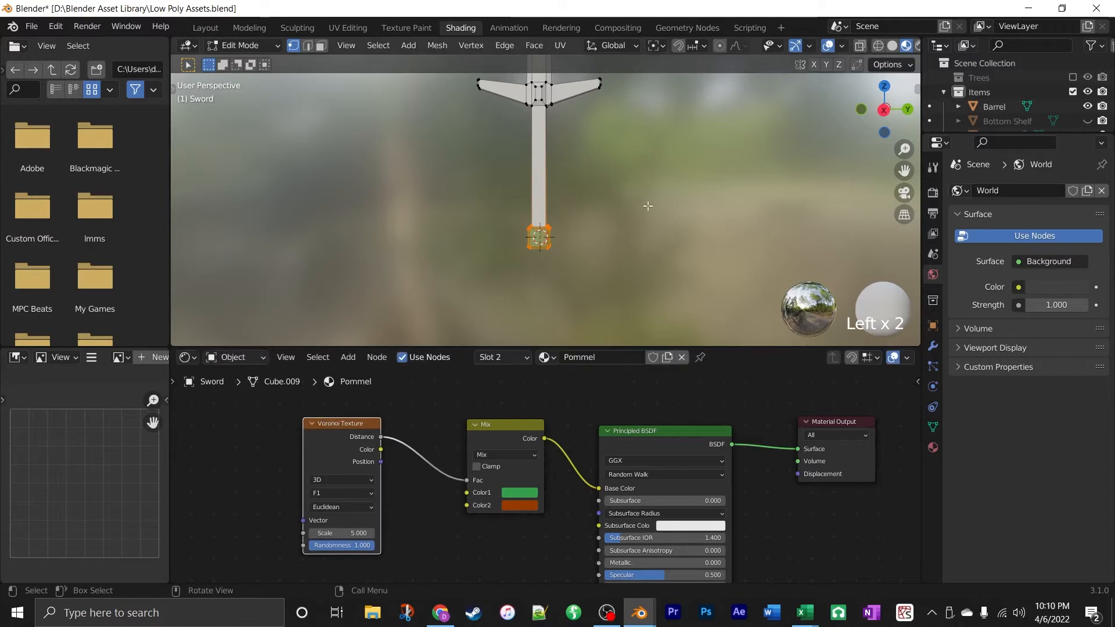
Clear the mesh selection and examine the green and orange pattern on the pommel's faces from several sides.
{"action": "scroll", "coordinate": [621, 217], "scroll_direction": "up", "scroll_amount": 3}
{"action": "scroll", "coordinate": [597, 261], "scroll_direction": "up", "scroll_amount": 2}
{"action": "middle_click_drag", "start_coordinate": [596, 266], "coordinate": [639, 177], "text": "shift"}
{"action": "left_click", "coordinate": [654, 195]}
{"action": "scroll", "coordinate": [669, 211], "scroll_direction": "up", "scroll_amount": 2}
{"action": "middle_click_drag", "start_coordinate": [693, 226], "coordinate": [580, 230]}
{"action": "scroll", "coordinate": [514, 222], "scroll_direction": "up", "scroll_amount": 3}
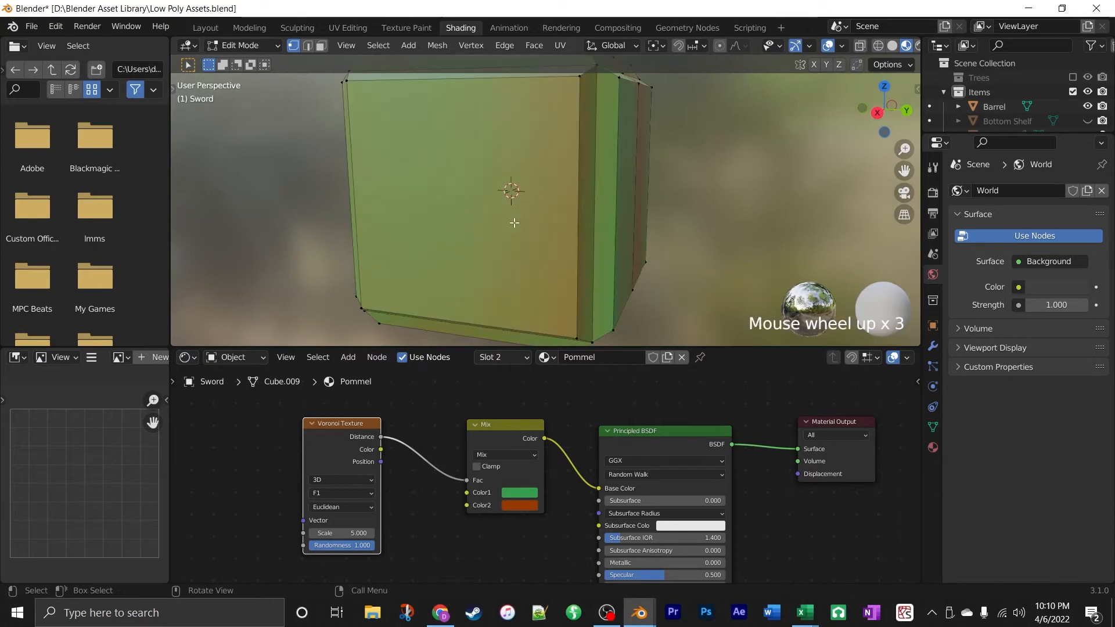
{"action": "scroll", "coordinate": [526, 223], "scroll_direction": "down", "scroll_amount": 1}
{"action": "middle_click_drag", "start_coordinate": [724, 211], "coordinate": [630, 211]}
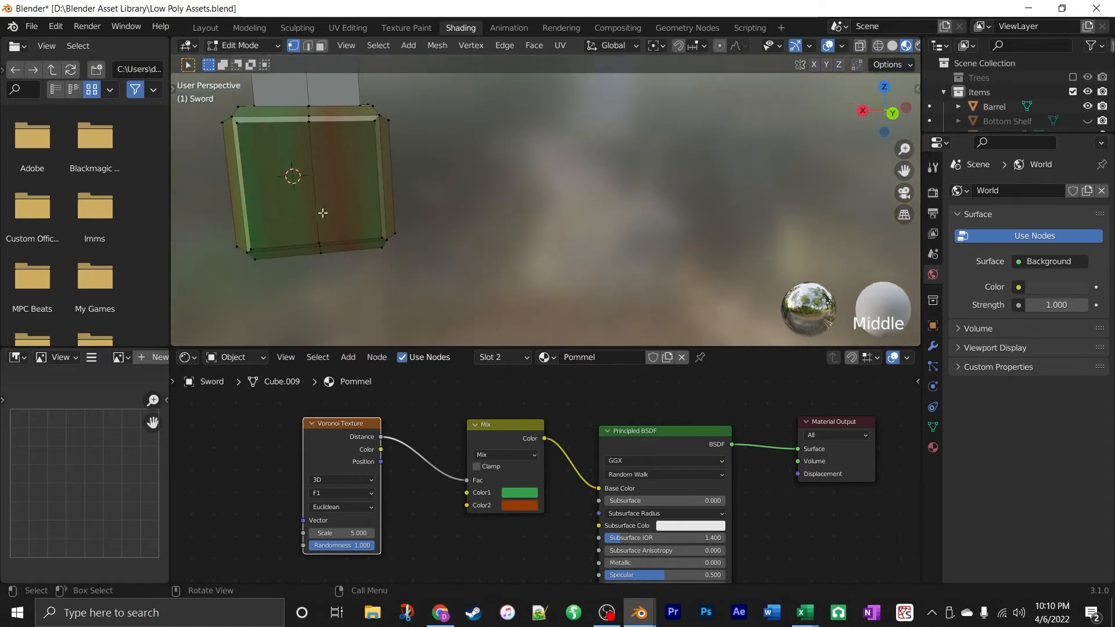
{"action": "middle_click_drag", "start_coordinate": [408, 195], "coordinate": [490, 209]}
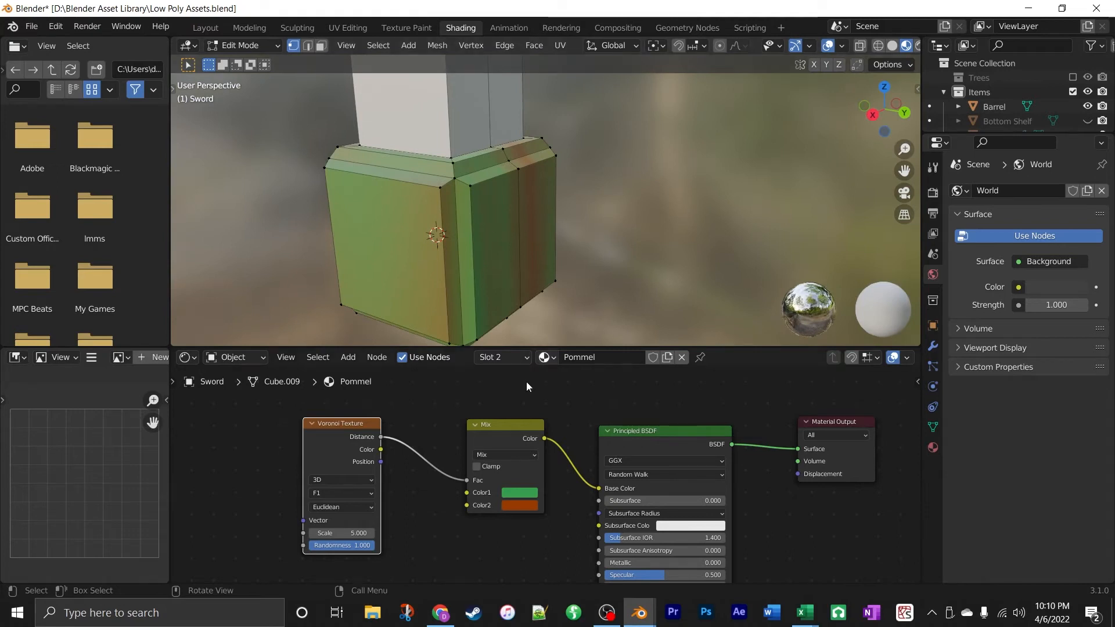
Try a Voronoi Texture scale of 7.2 on the pommel and return the scale to 5.
{"action": "left_click_drag", "start_coordinate": [343, 533], "coordinate": [372, 533]}
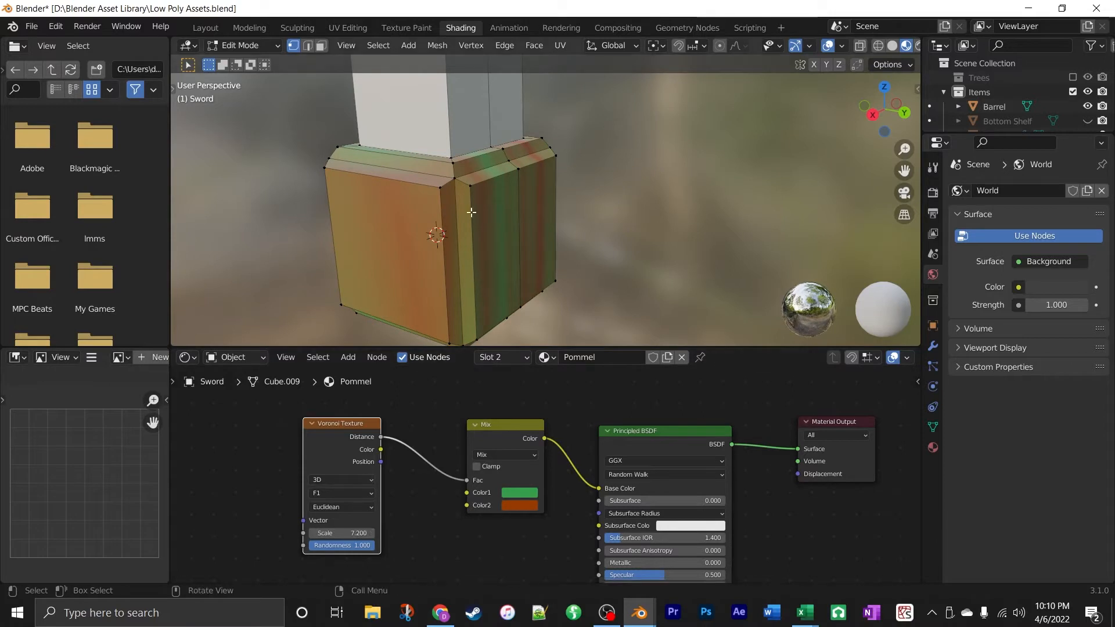
{"action": "left_click", "coordinate": [359, 533]}
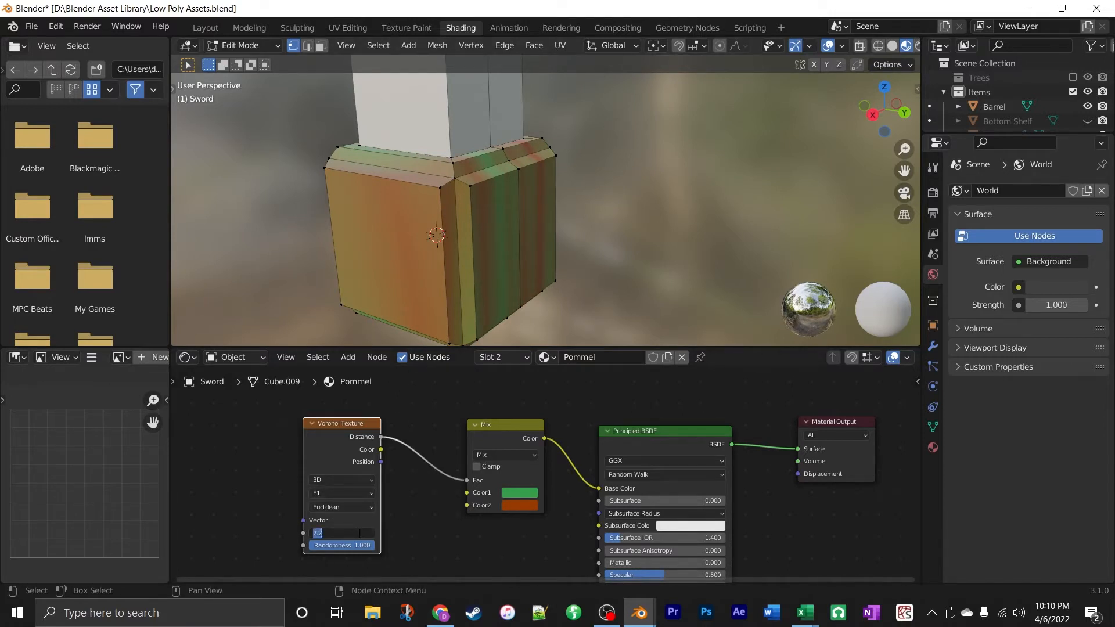
{"action": "type", "text": "4"}
{"action": "key", "text": "BackSpace"}
{"action": "type", "text": "5"}
{"action": "key", "text": "Return"}
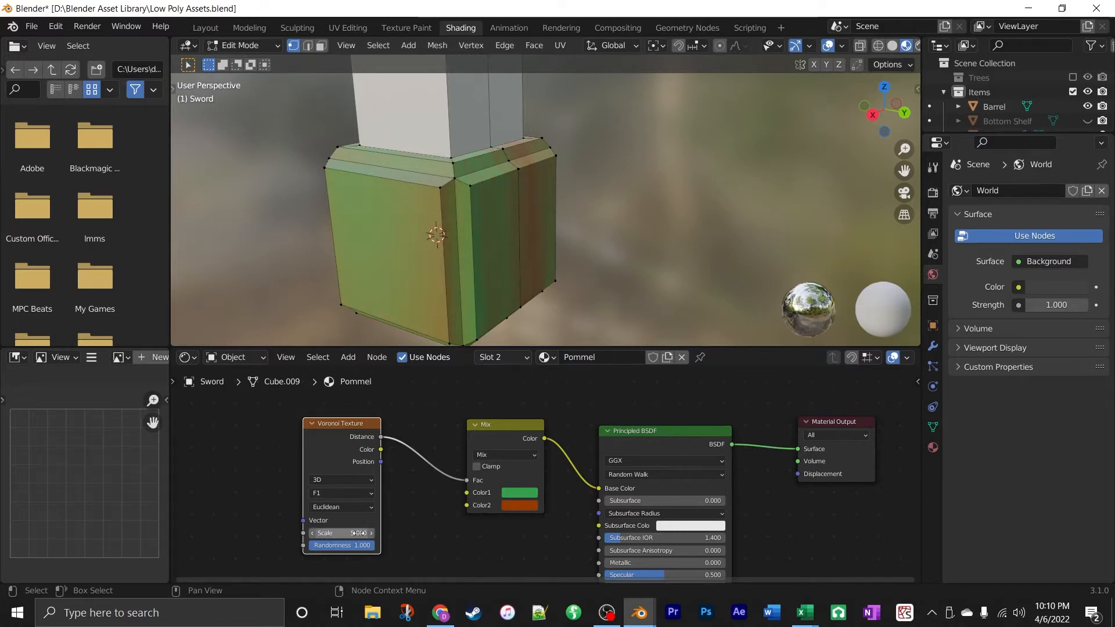
Change the Voronoi Texture's distance metric to Minkowski and set its exponent to 2.000.
{"action": "left_click", "coordinate": [347, 506]}
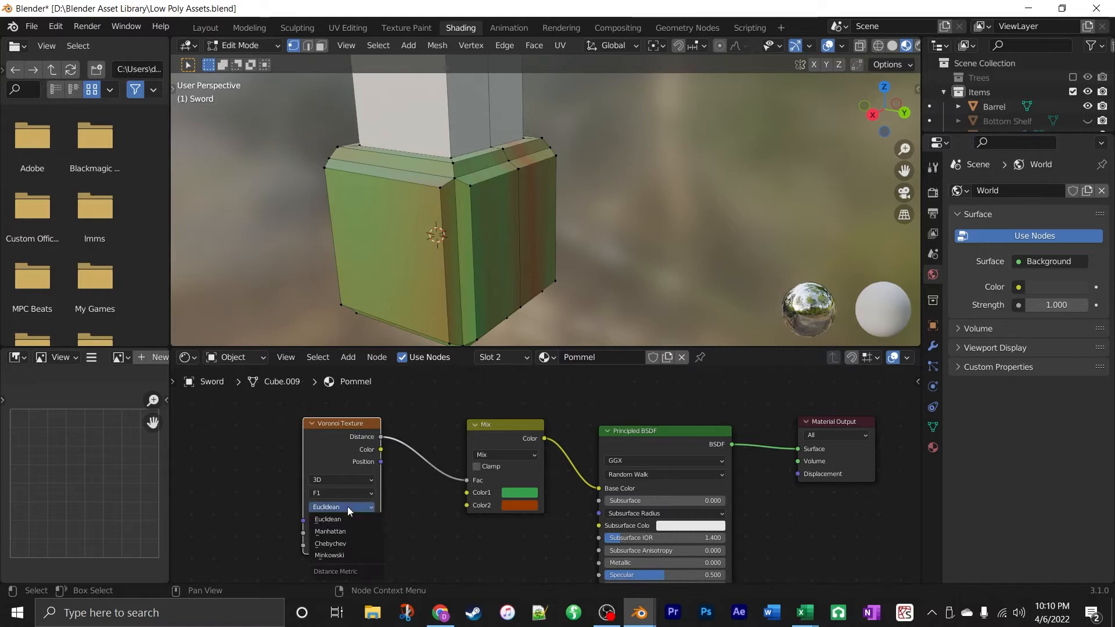
{"action": "left_click", "coordinate": [370, 556]}
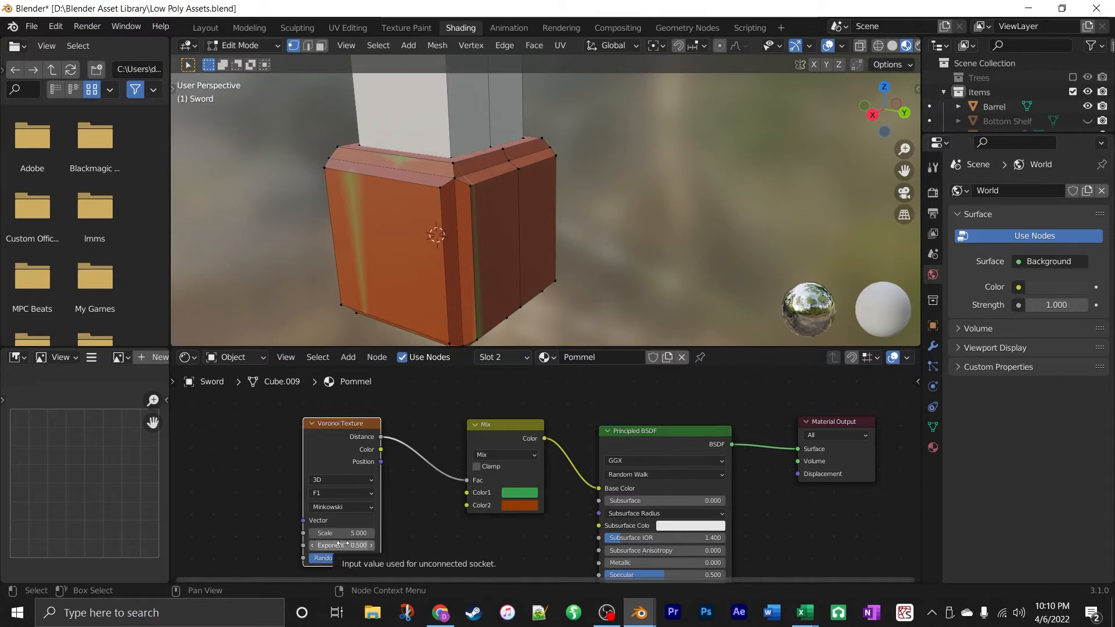
{"action": "left_click_drag", "start_coordinate": [343, 545], "coordinate": [406, 537]}
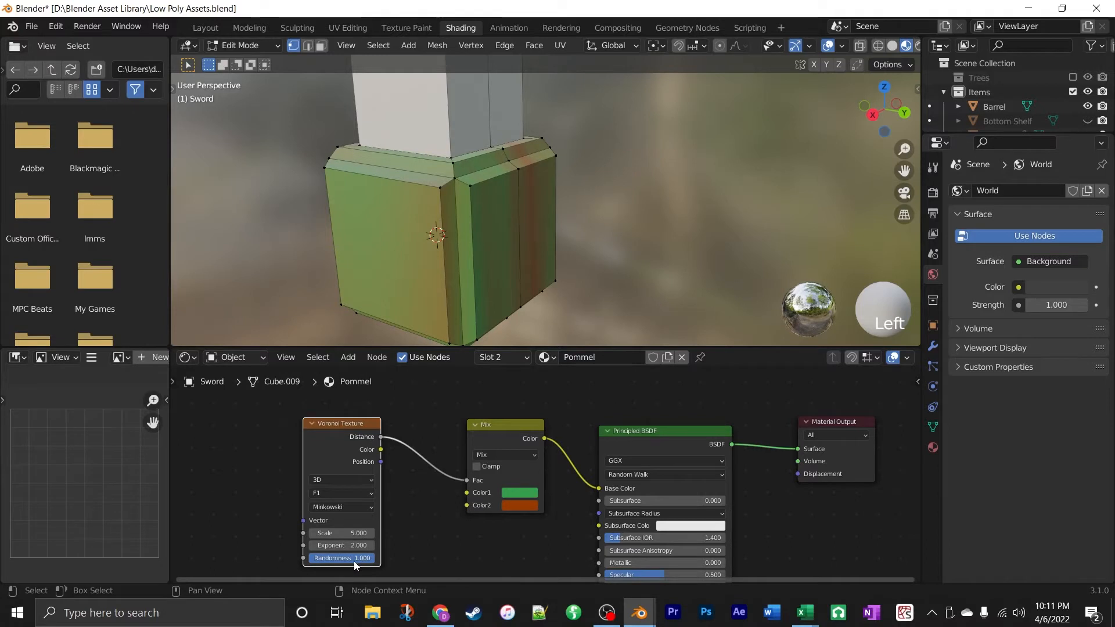
Set the Voronoi Texture's scale to 4.5.
{"action": "mouse_move", "coordinate": [343, 533]}
{"action": "left_mouse_down"}
{"action": "mouse_move", "coordinate": [329, 533]}
{"action": "mouse_move", "coordinate": [341, 533]}
{"action": "left_mouse_up"}
{"action": "left_click", "coordinate": [340, 533]}
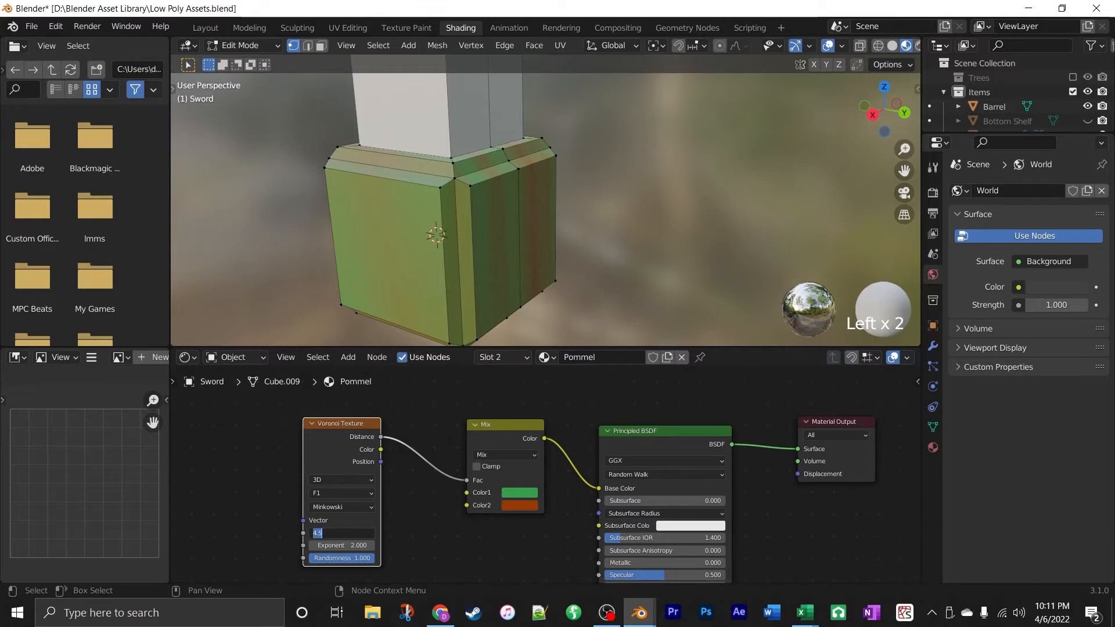
{"action": "left_click", "coordinate": [426, 513]}
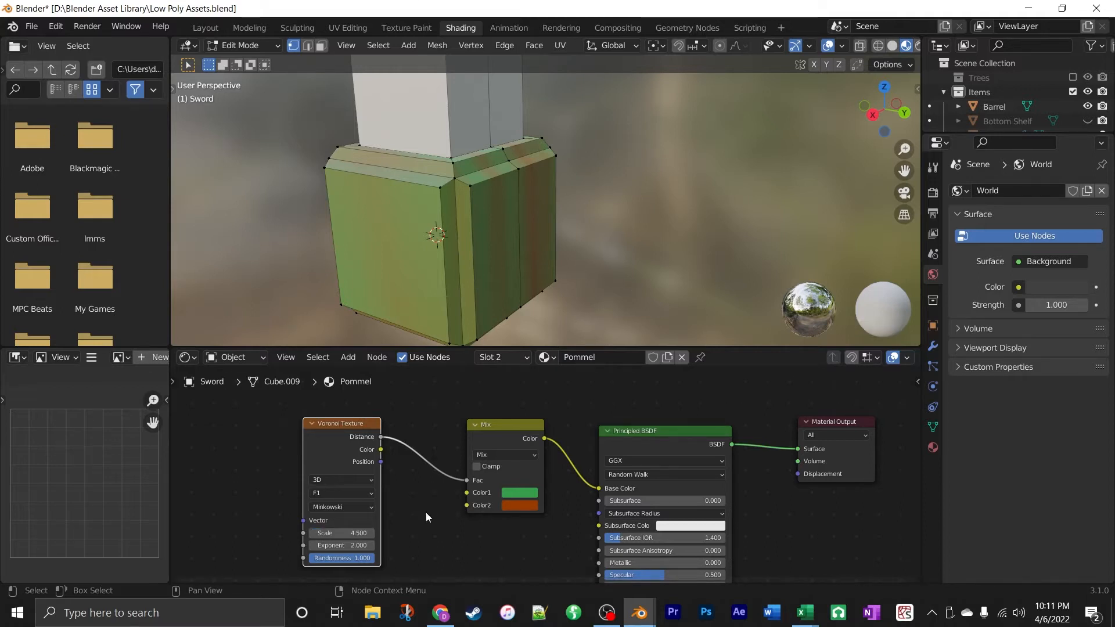
Add a Mapping node before the Voronoi Texture and connect its Vector output to the texture's Vector input.
{"action": "middle_click_drag", "start_coordinate": [598, 249], "coordinate": [648, 198]}
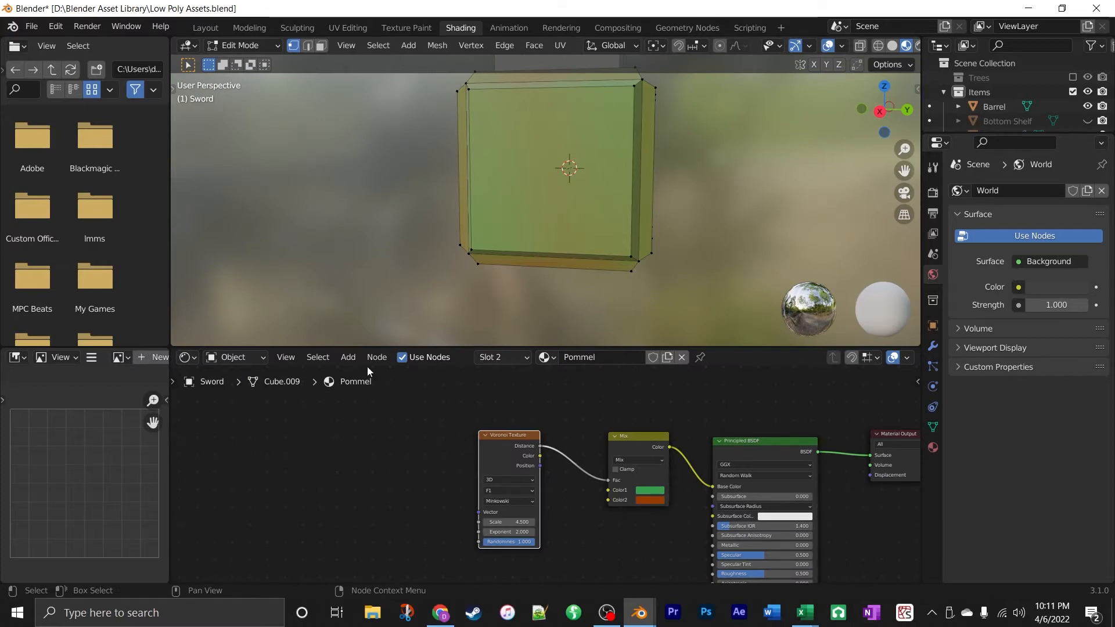
{"action": "left_click", "coordinate": [354, 359]}
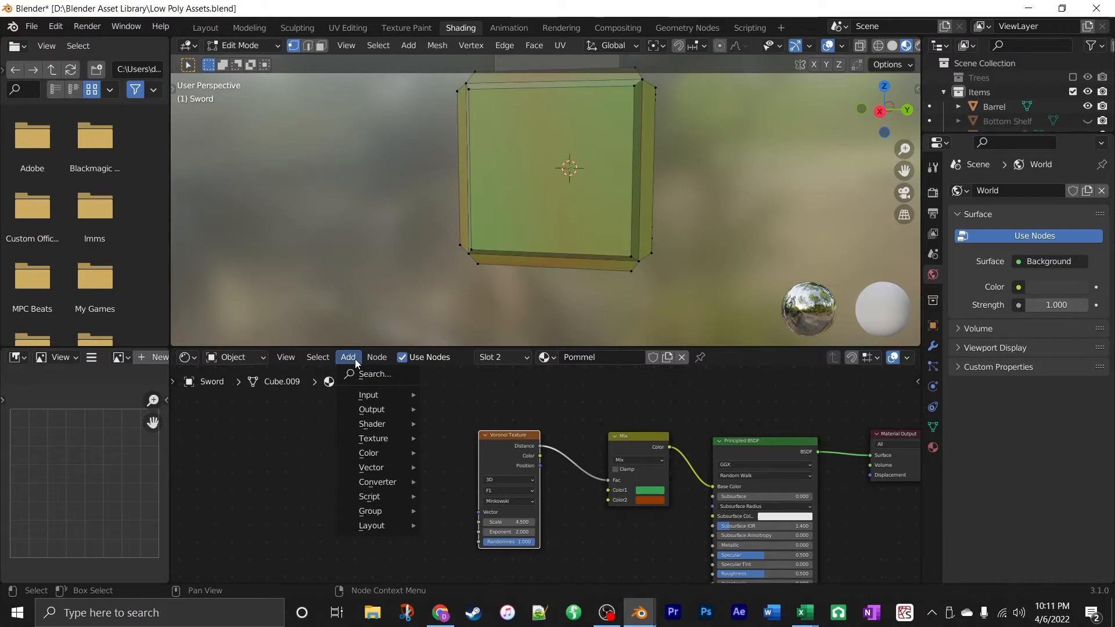
{"action": "mouse_move", "coordinate": [382, 447]}
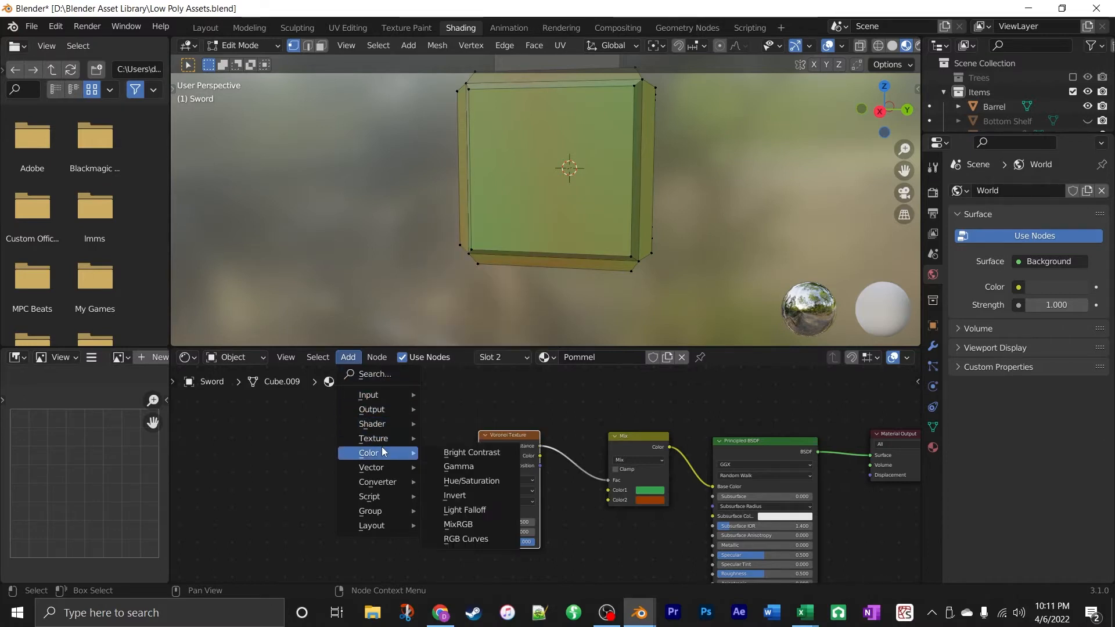
{"action": "mouse_move", "coordinate": [391, 469]}
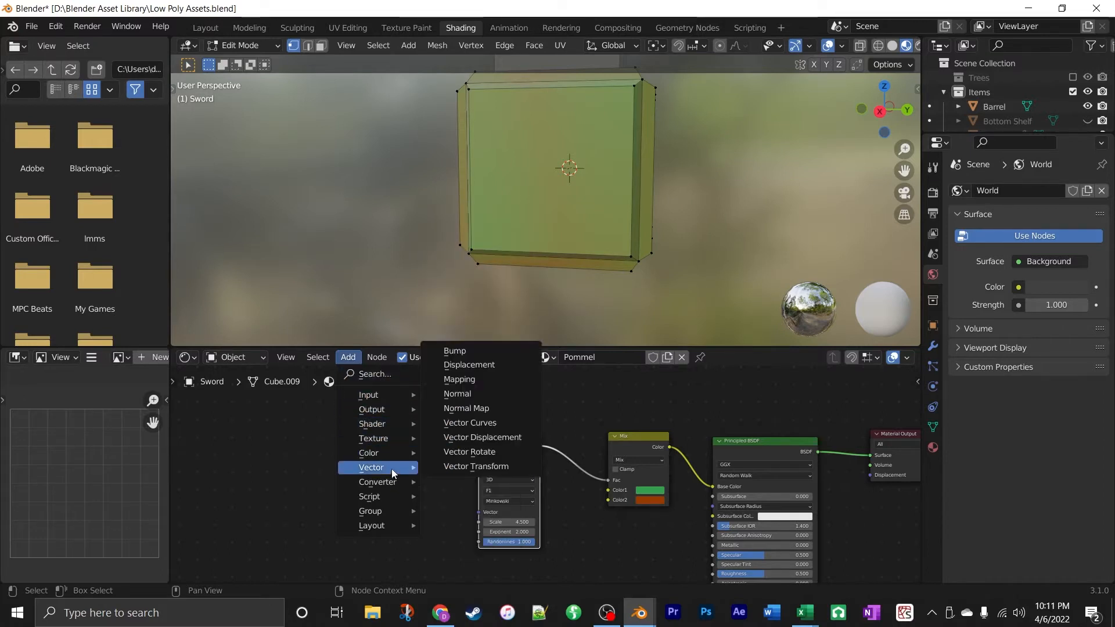
{"action": "left_click", "coordinate": [459, 379]}
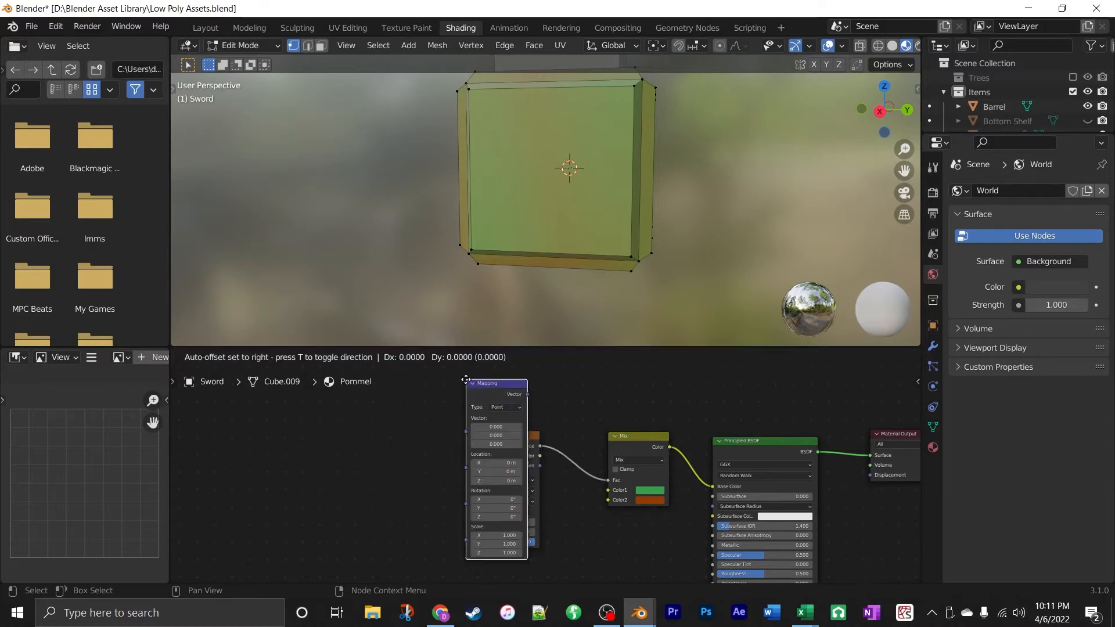
{"action": "left_click", "coordinate": [318, 401]}
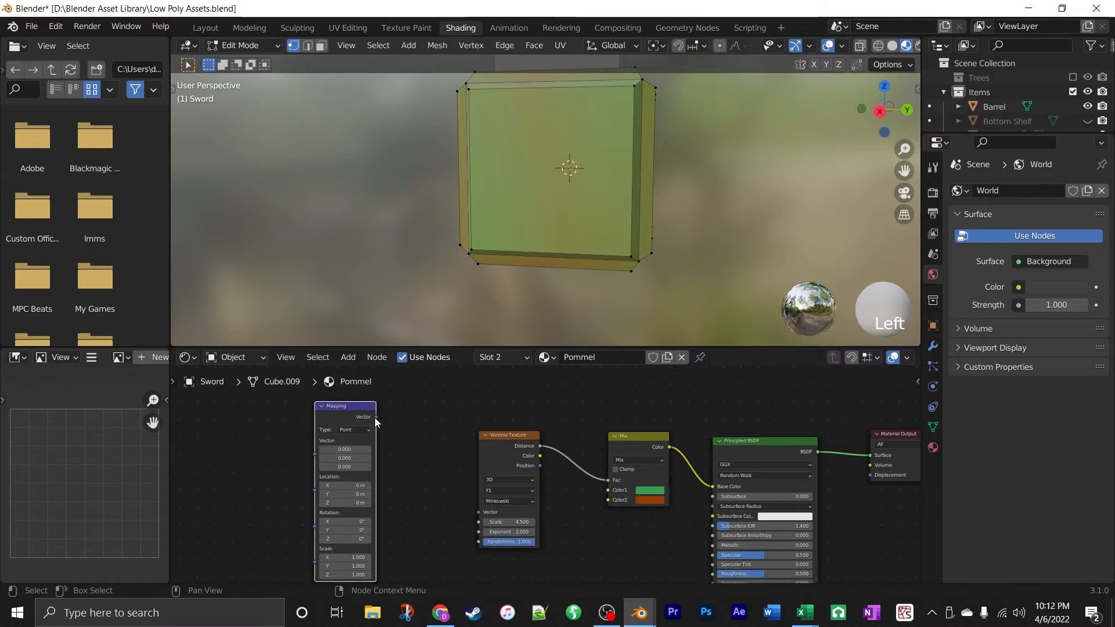
{"action": "left_click_drag", "start_coordinate": [377, 417], "coordinate": [479, 511]}
{"action": "key", "text": "ctrl+z"}
{"action": "key", "text": "ctrl+z"}
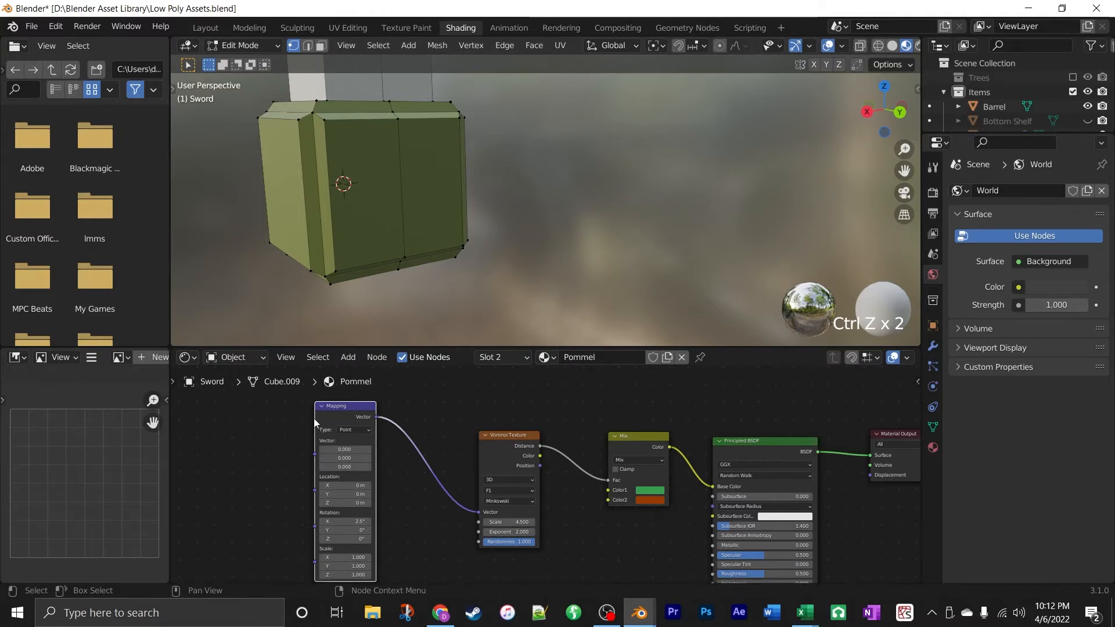
Add a UV Map node using UVMap and connect its UV output to the Mapping node's Vector input.
{"action": "left_click", "coordinate": [349, 358]}
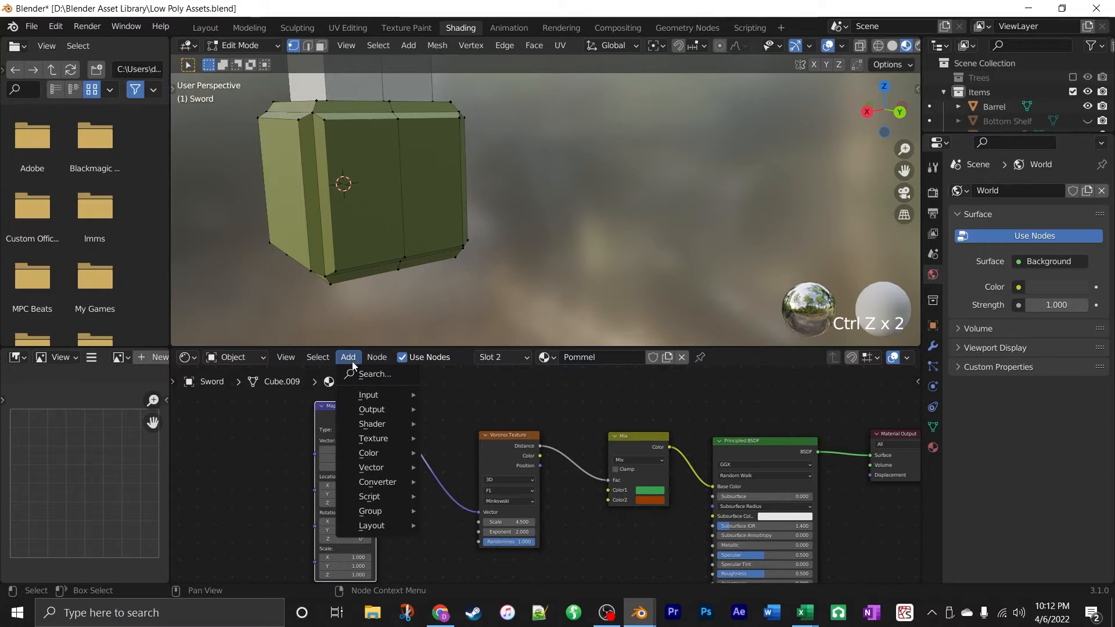
{"action": "mouse_move", "coordinate": [368, 396]}
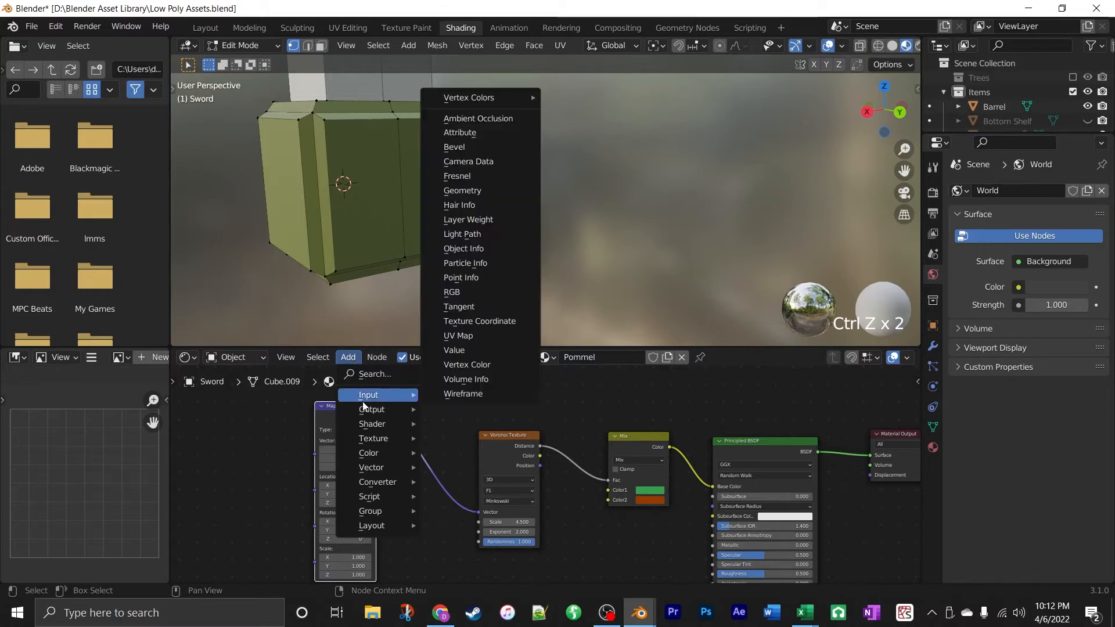
{"action": "left_click", "coordinate": [473, 340]}
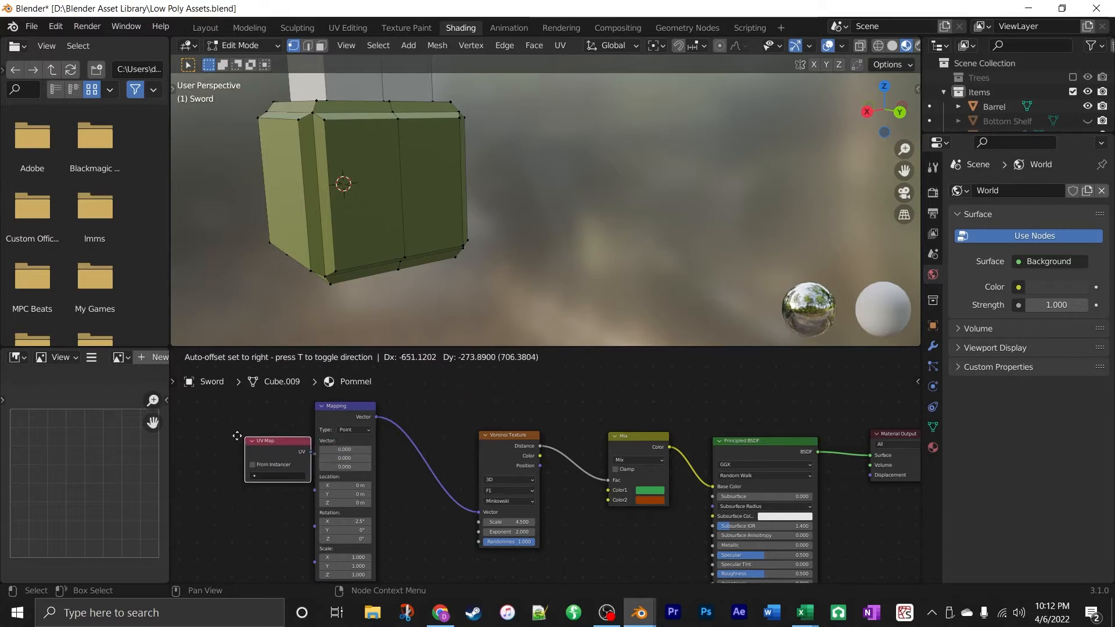
{"action": "left_click", "coordinate": [187, 423]}
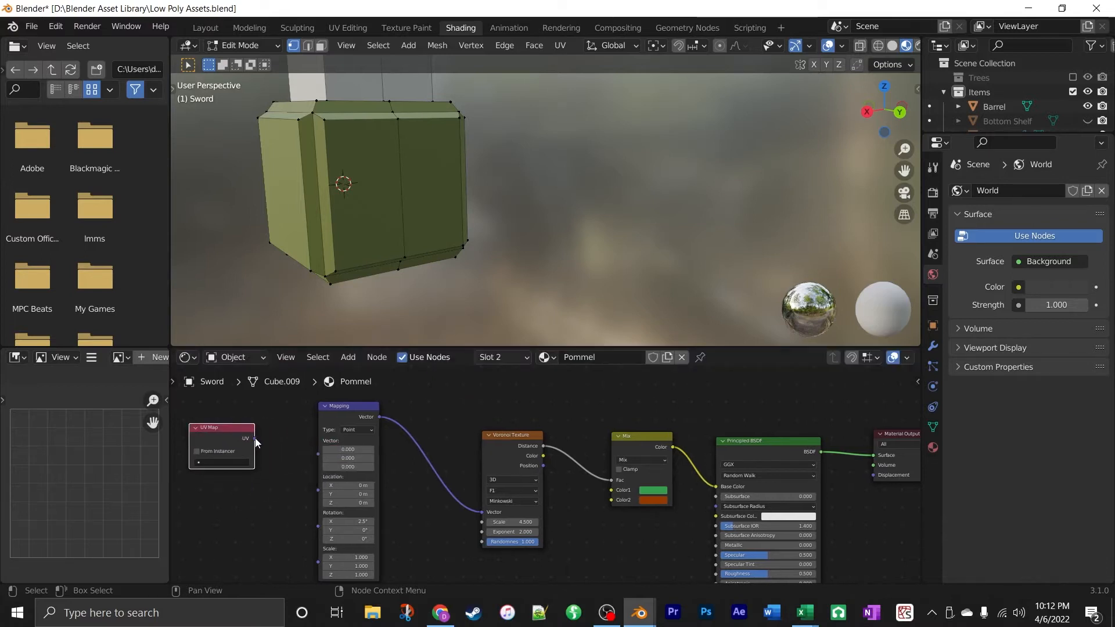
{"action": "left_click_drag", "start_coordinate": [254, 438], "coordinate": [319, 456]}
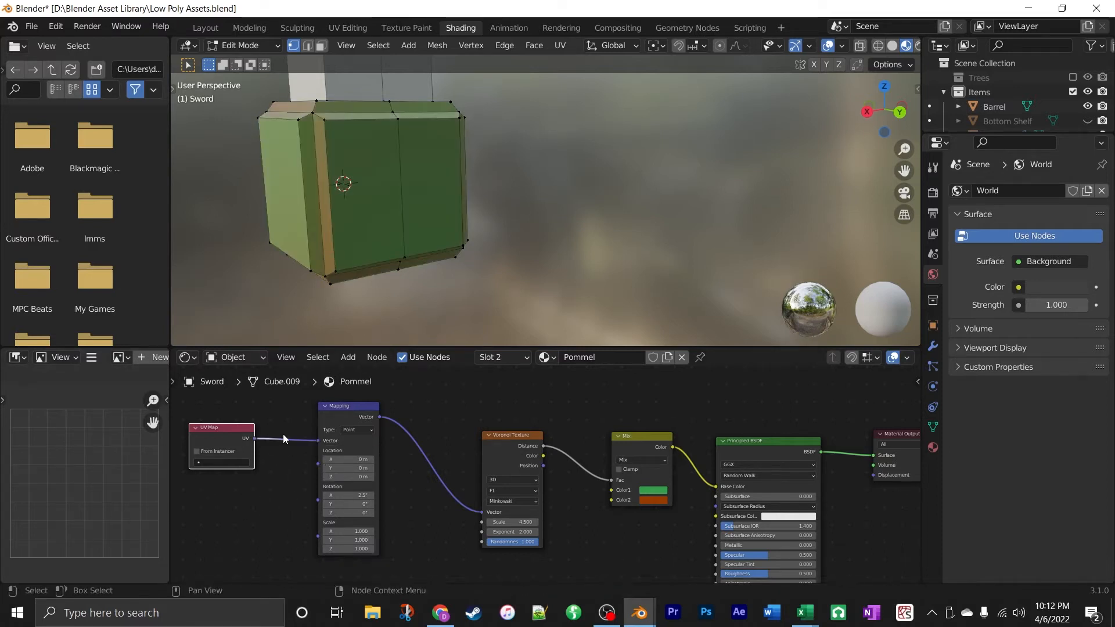
{"action": "left_click", "coordinate": [201, 461]}
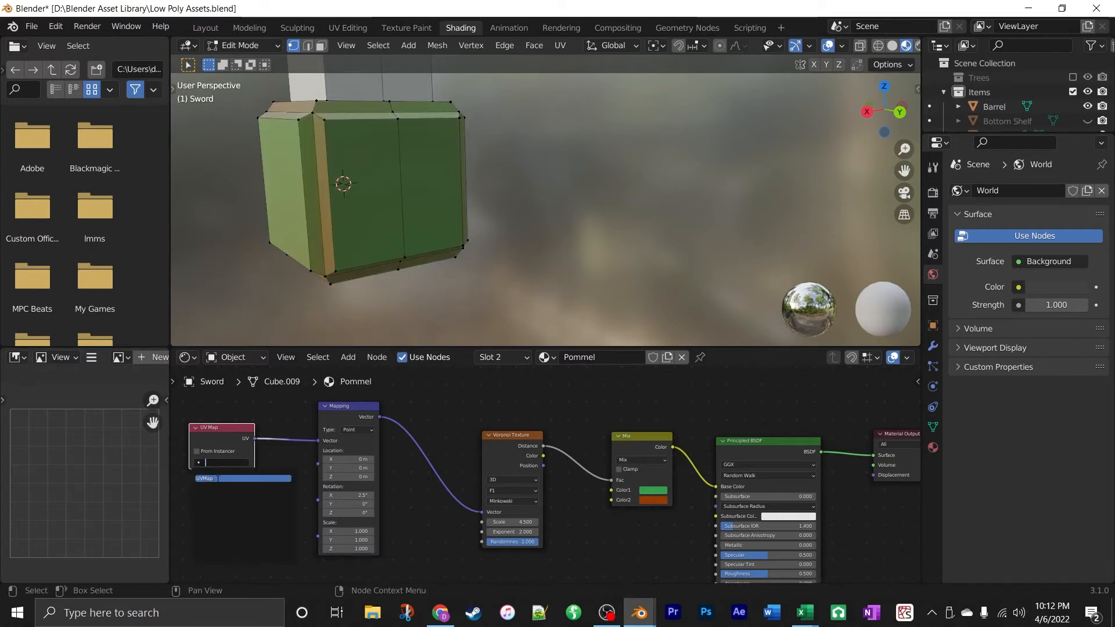
{"action": "left_click", "coordinate": [217, 478]}
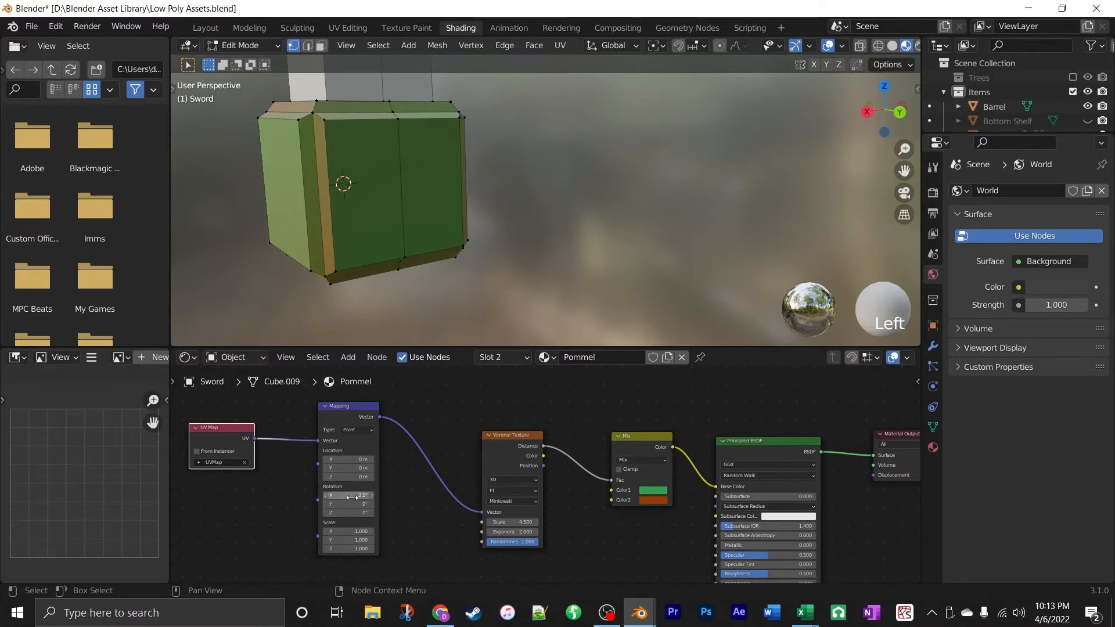
Set the Mapping node's X rotation to -6.1° and its location to X 1.9 m, Y -1.1 m, Z 0.3 m.
{"action": "left_click_drag", "start_coordinate": [352, 497], "coordinate": [323, 497]}
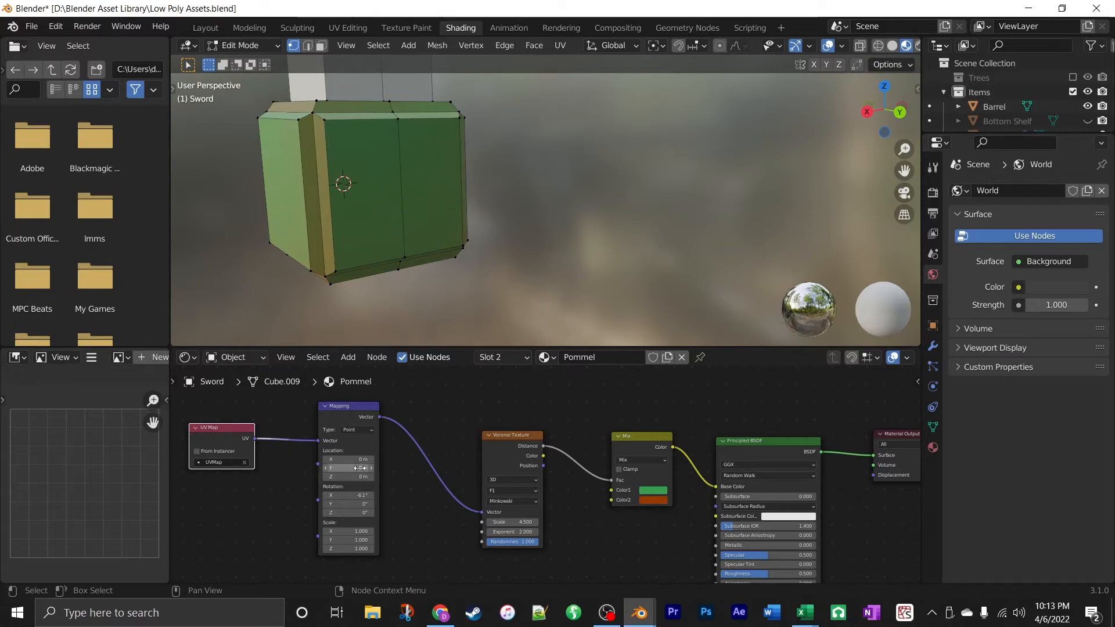
{"action": "left_click_drag", "start_coordinate": [349, 460], "coordinate": [363, 477]}
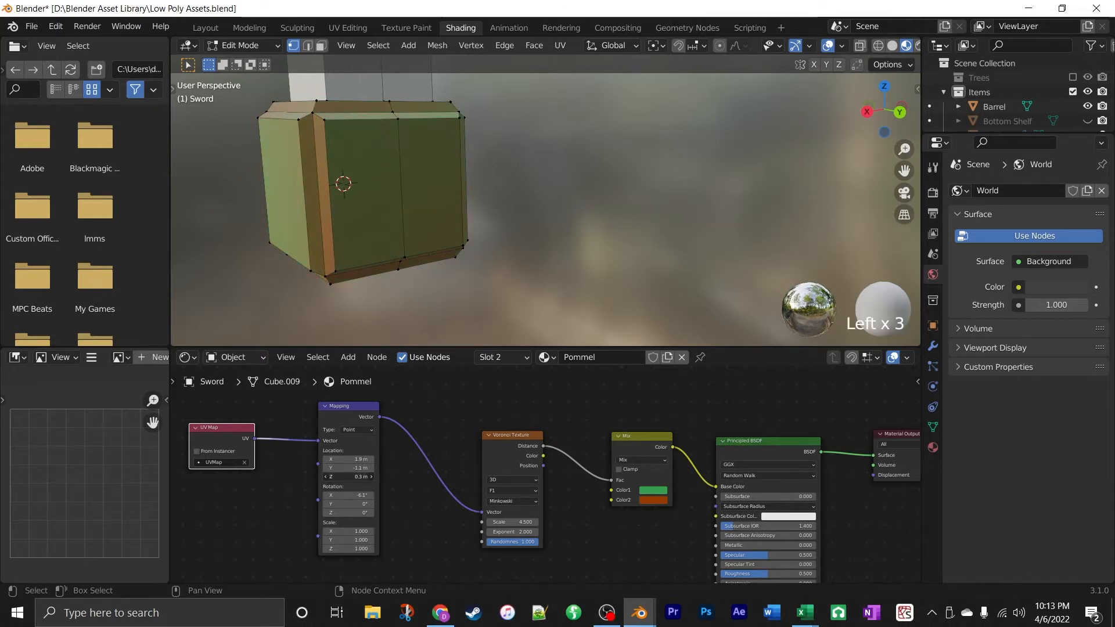
{"action": "middle_click_drag", "start_coordinate": [373, 294], "coordinate": [515, 299]}
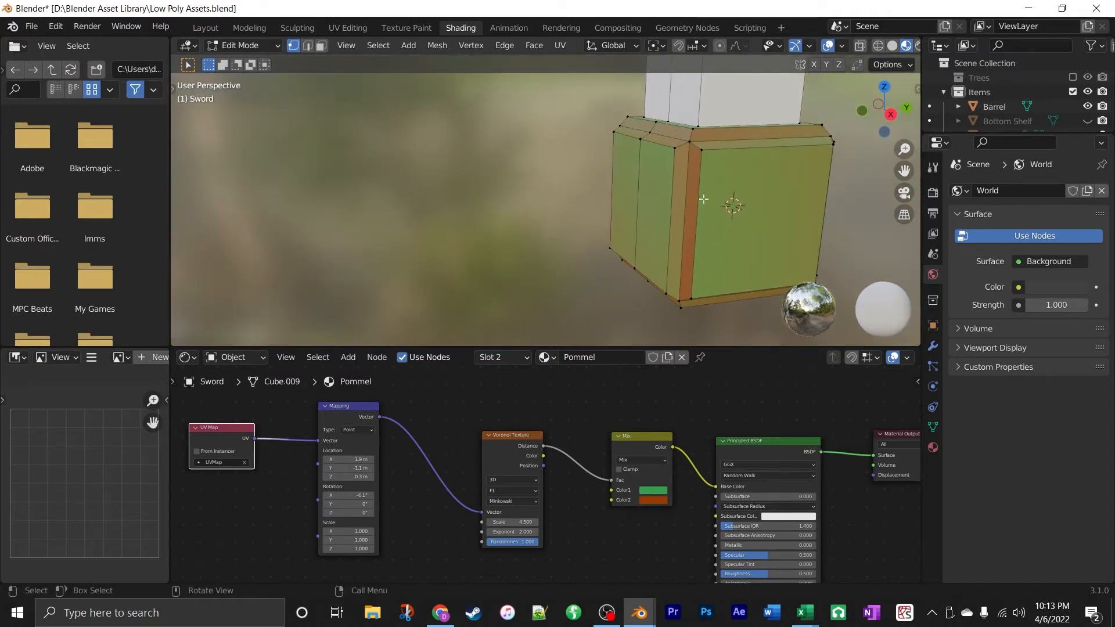
Switch the sword to Object Mode and set the Mapping node's X scale to 1.700.
{"action": "scroll", "coordinate": [718, 244], "scroll_direction": "down", "scroll_amount": 2}
{"action": "middle_click_drag", "start_coordinate": [742, 251], "coordinate": [604, 264]}
{"action": "key", "text": "Tab"}
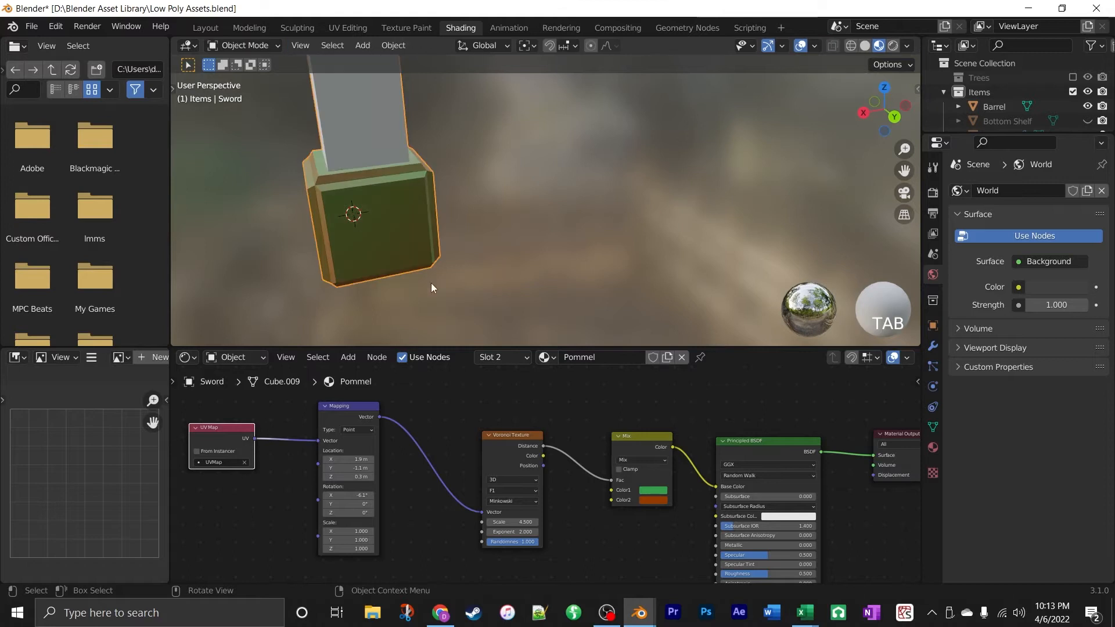
{"action": "middle_click_drag", "start_coordinate": [431, 284], "coordinate": [472, 281]}
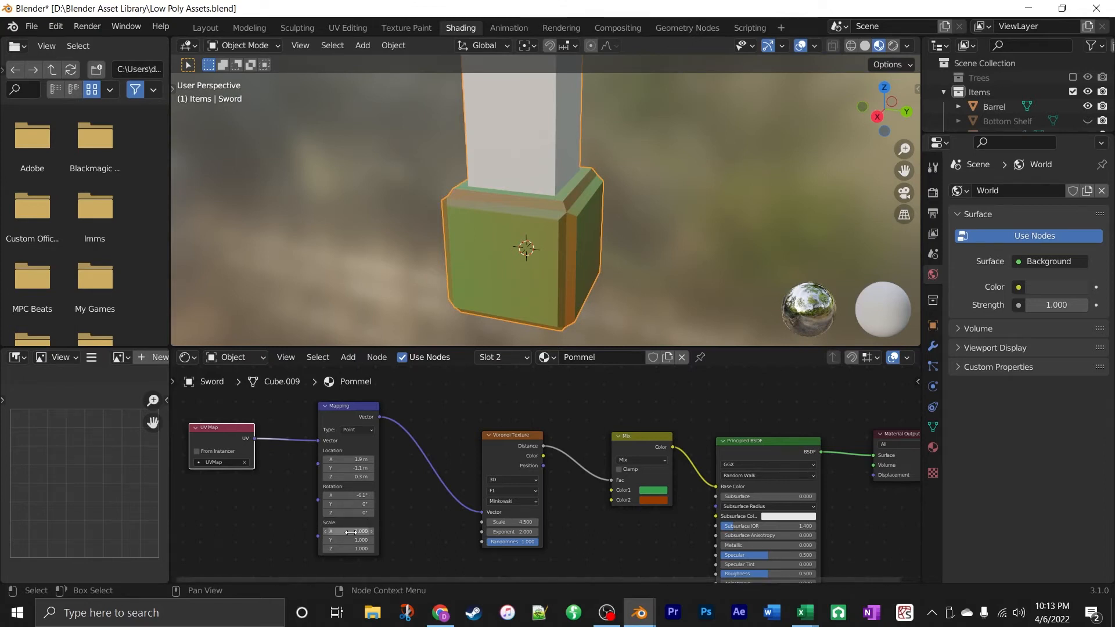
{"action": "left_click_drag", "start_coordinate": [351, 531], "coordinate": [382, 532]}
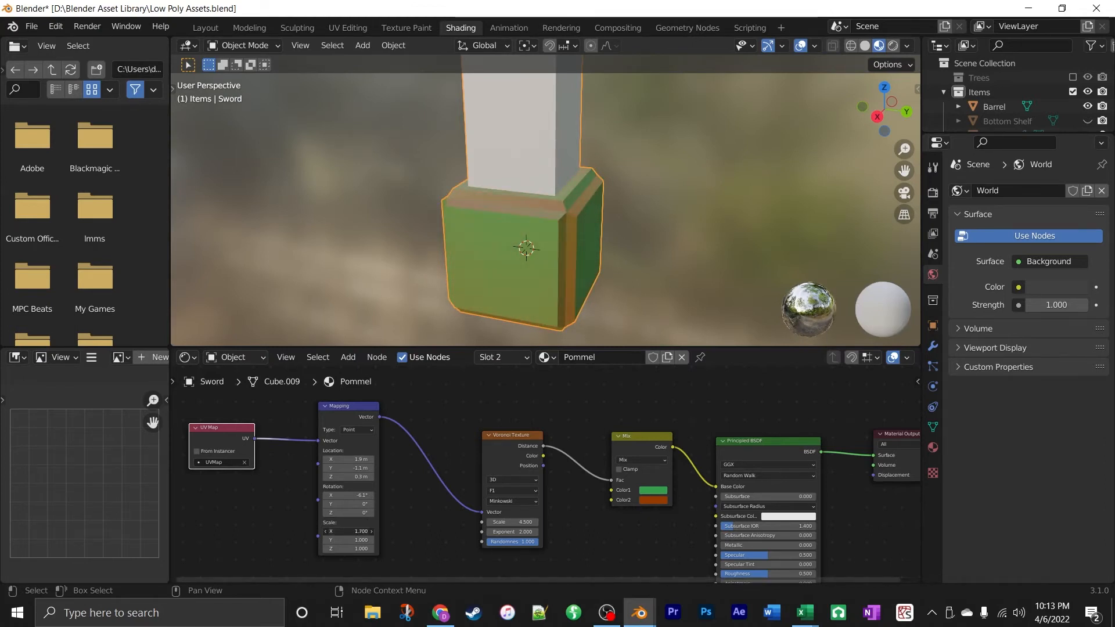
{"action": "middle_click_drag", "start_coordinate": [609, 232], "coordinate": [705, 210]}
{"action": "scroll", "coordinate": [710, 200], "scroll_direction": "down", "scroll_amount": 4}
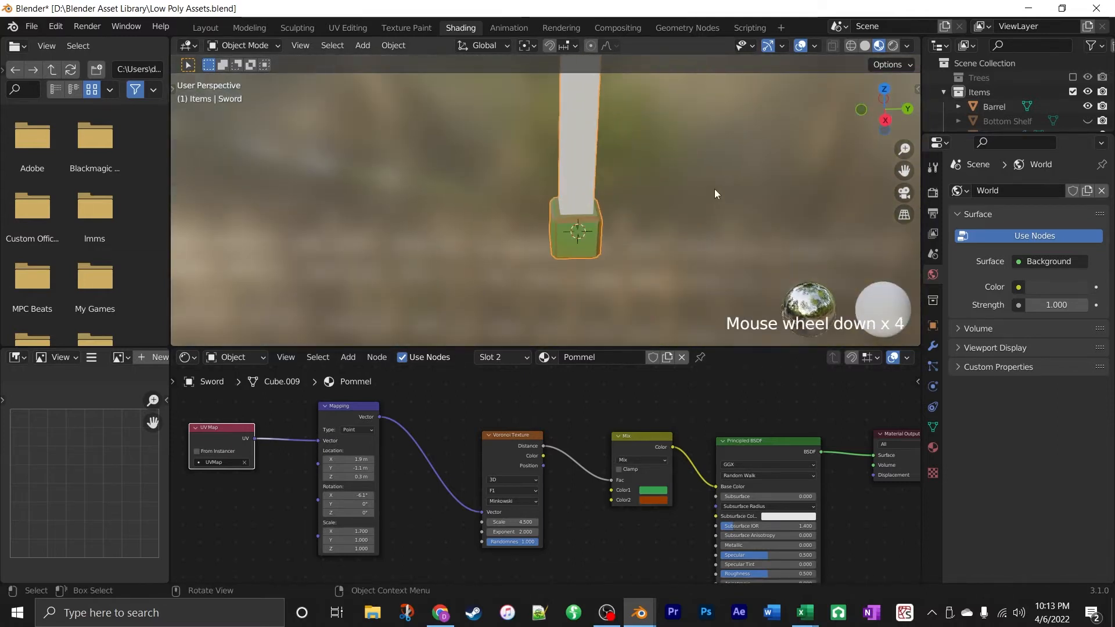
Select all grip faces between the guard and the pommel in Edit Mode, using face selection with X-ray enabled.
{"action": "middle_click_drag", "start_coordinate": [711, 153], "coordinate": [650, 36], "text": "shift"}
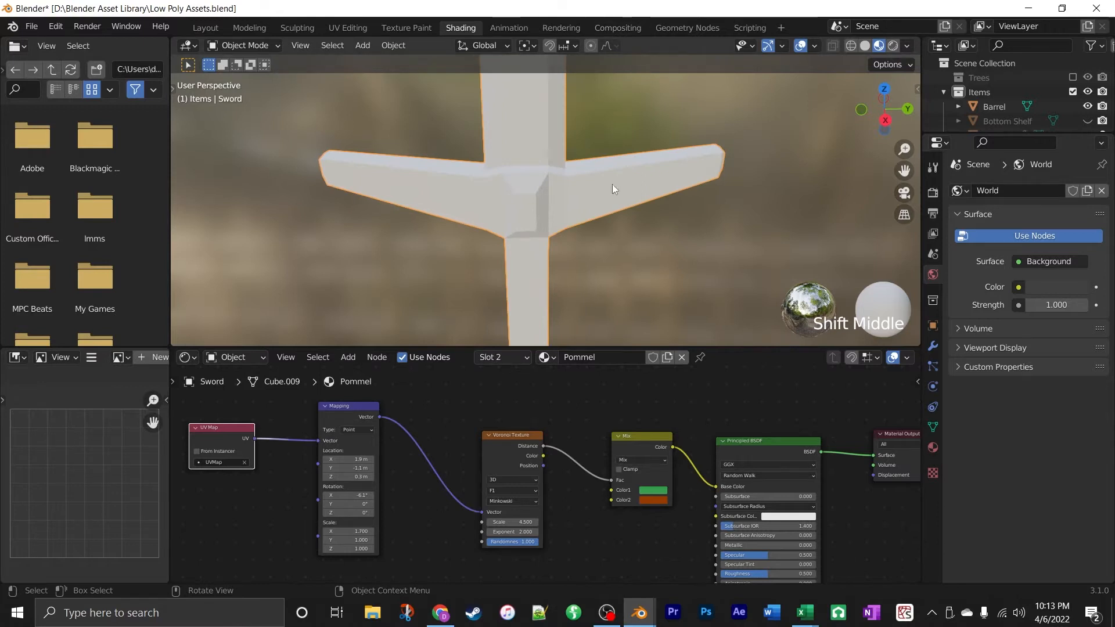
{"action": "scroll", "coordinate": [627, 178], "scroll_direction": "down", "scroll_amount": 3}
{"action": "middle_click_drag", "start_coordinate": [645, 228], "coordinate": [686, 184]}
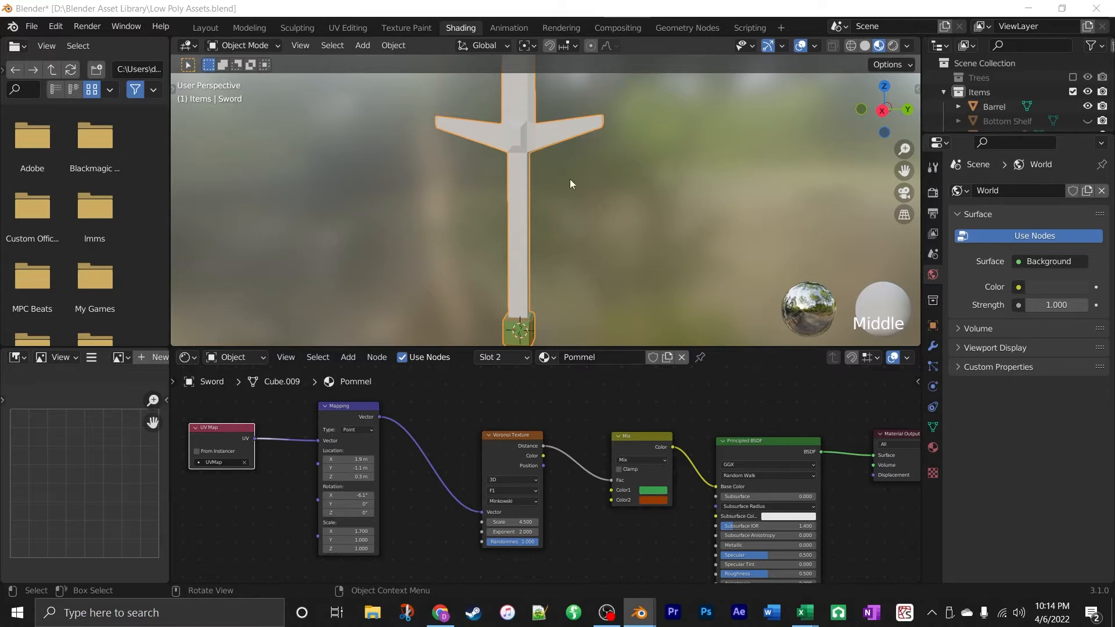
{"action": "left_click", "coordinate": [524, 138]}
{"action": "key", "text": "Tab"}
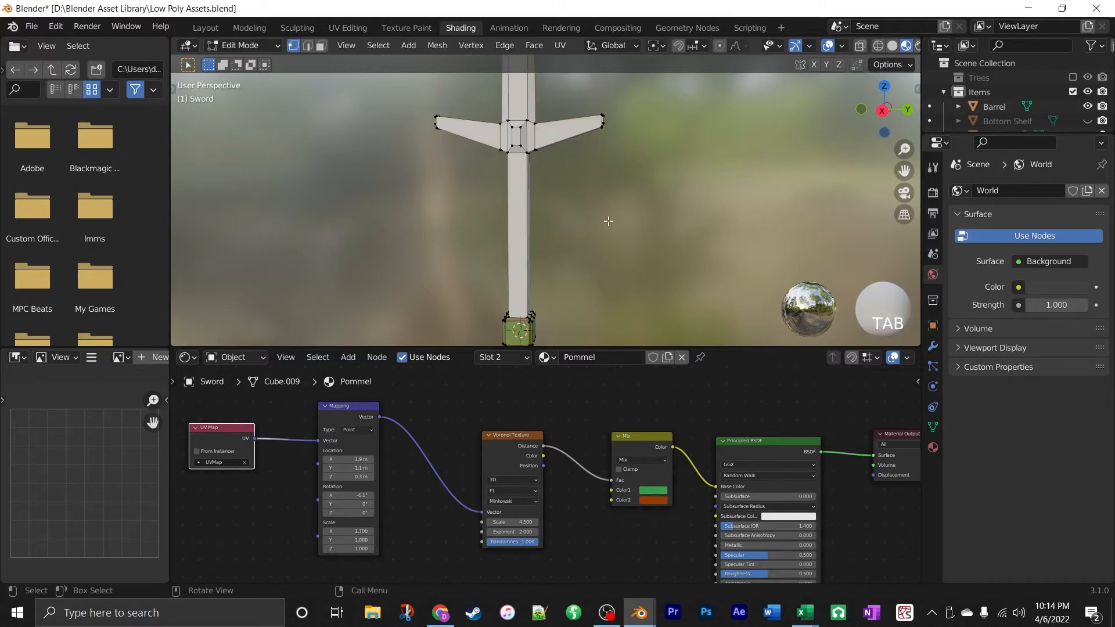
{"action": "middle_click_drag", "start_coordinate": [608, 246], "coordinate": [566, 236]}
{"action": "left_click", "coordinate": [321, 45]}
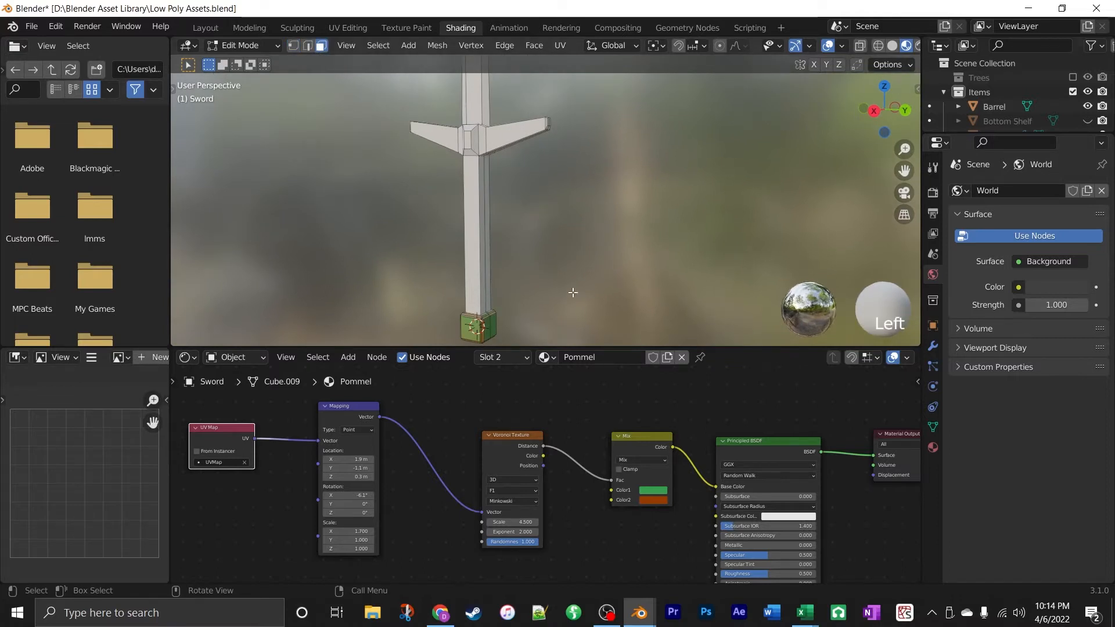
{"action": "left_click", "coordinate": [861, 46]}
{"action": "left_click_drag", "start_coordinate": [689, 277], "coordinate": [312, 194]}
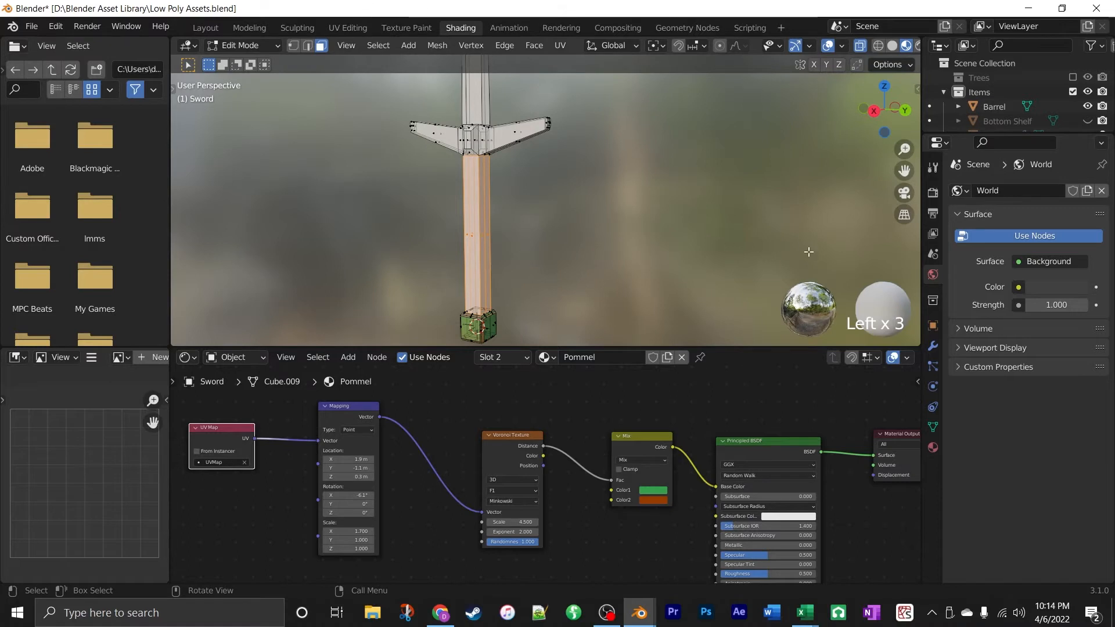
Add a third material slot to the sword with a new material named Grip.
{"action": "left_click", "coordinate": [933, 447]}
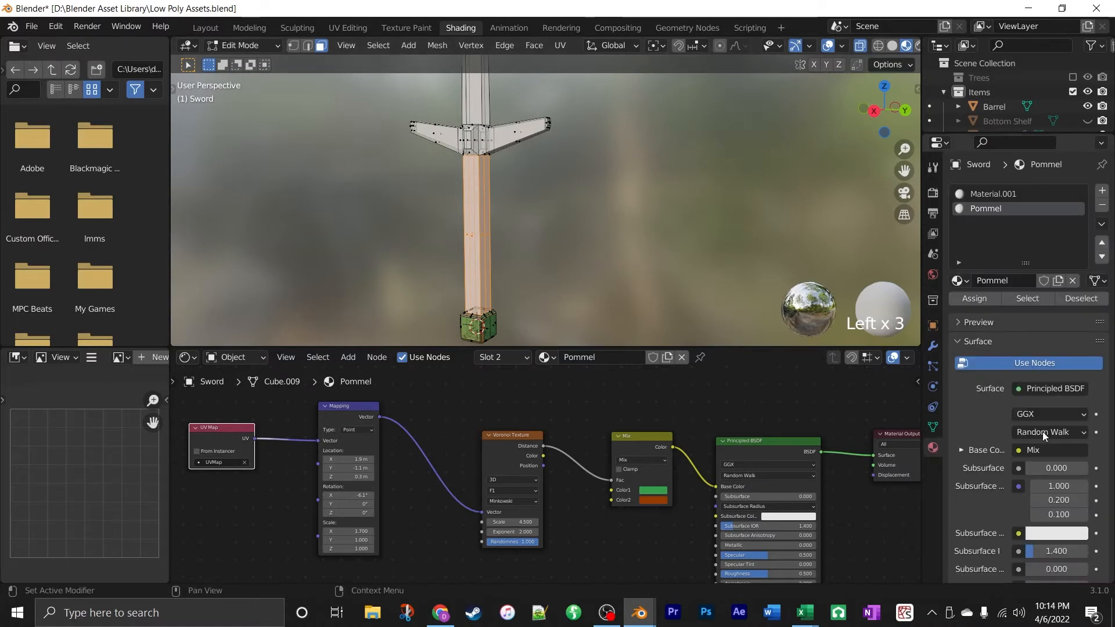
{"action": "left_click", "coordinate": [1102, 190]}
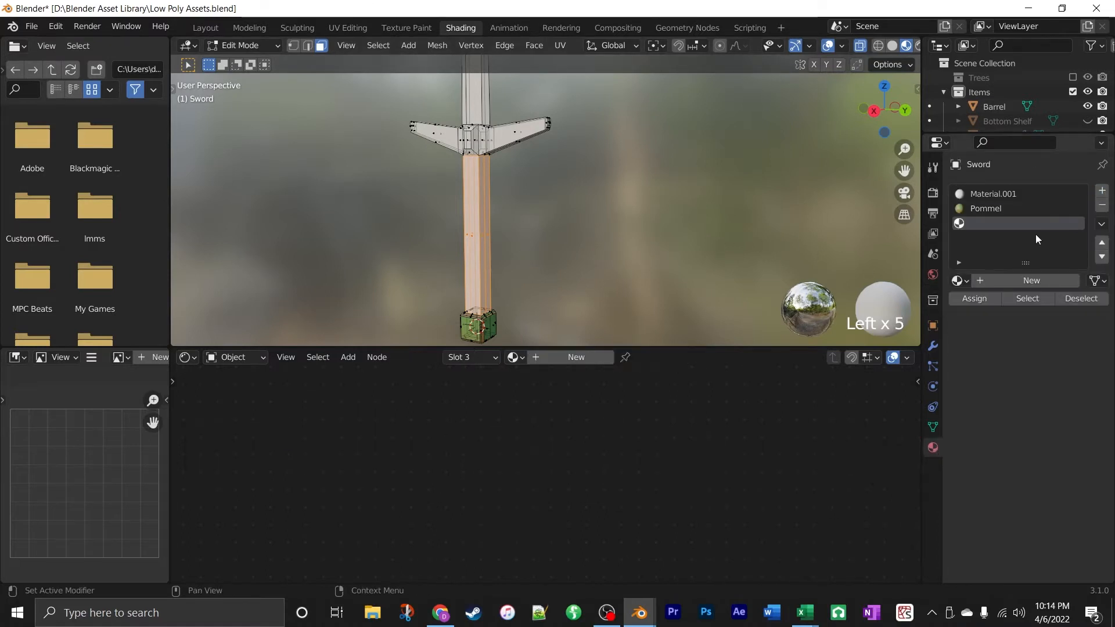
{"action": "left_click", "coordinate": [993, 281]}
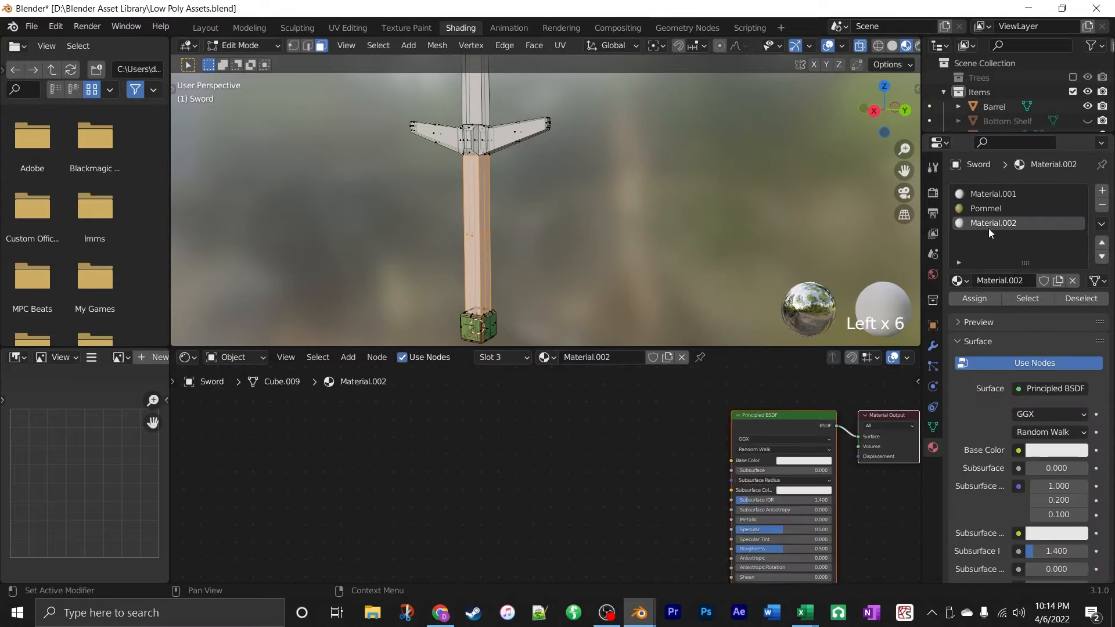
{"action": "type", "text": "Grip"}
{"action": "left_click", "coordinate": [993, 280]}
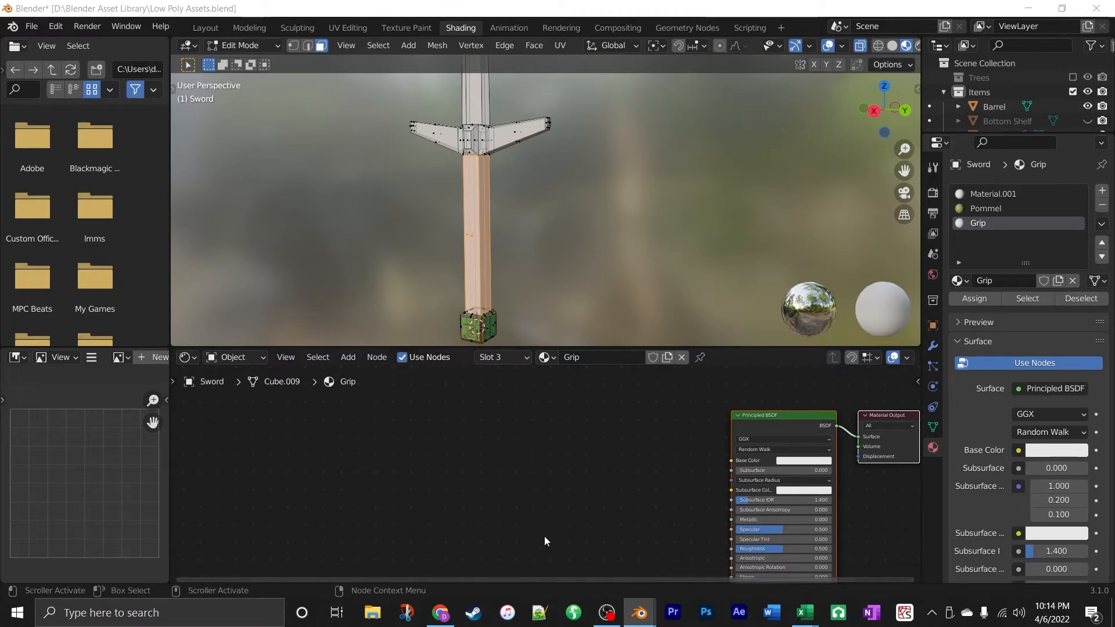
Add a Wave Texture node to the Grip material, well before the Principled BSDF.
{"action": "left_click", "coordinate": [348, 358]}
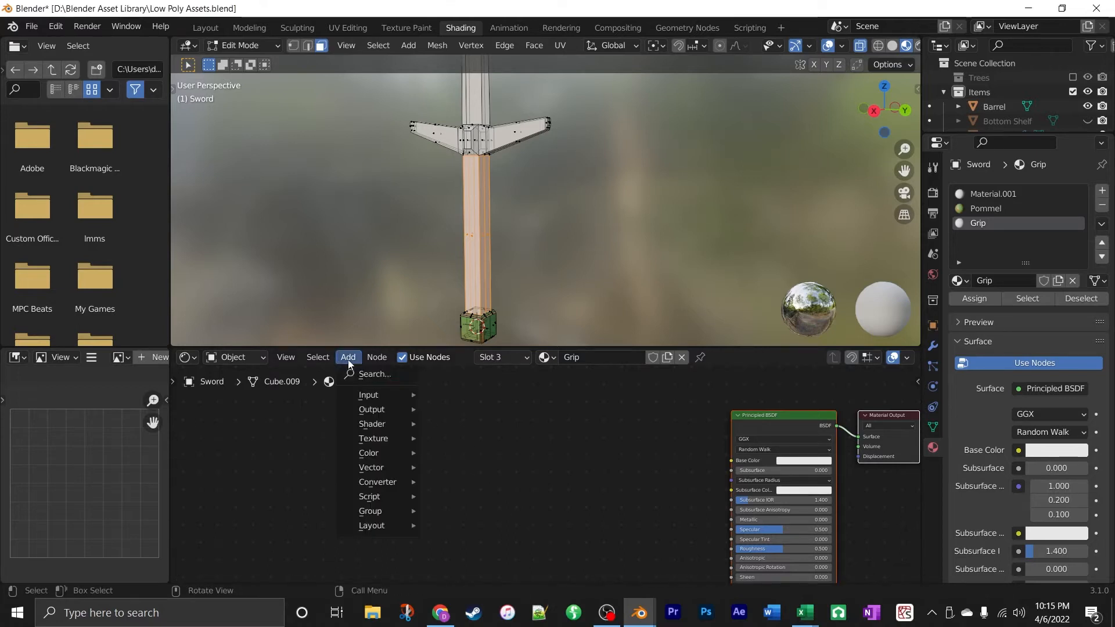
{"action": "mouse_move", "coordinate": [382, 439]}
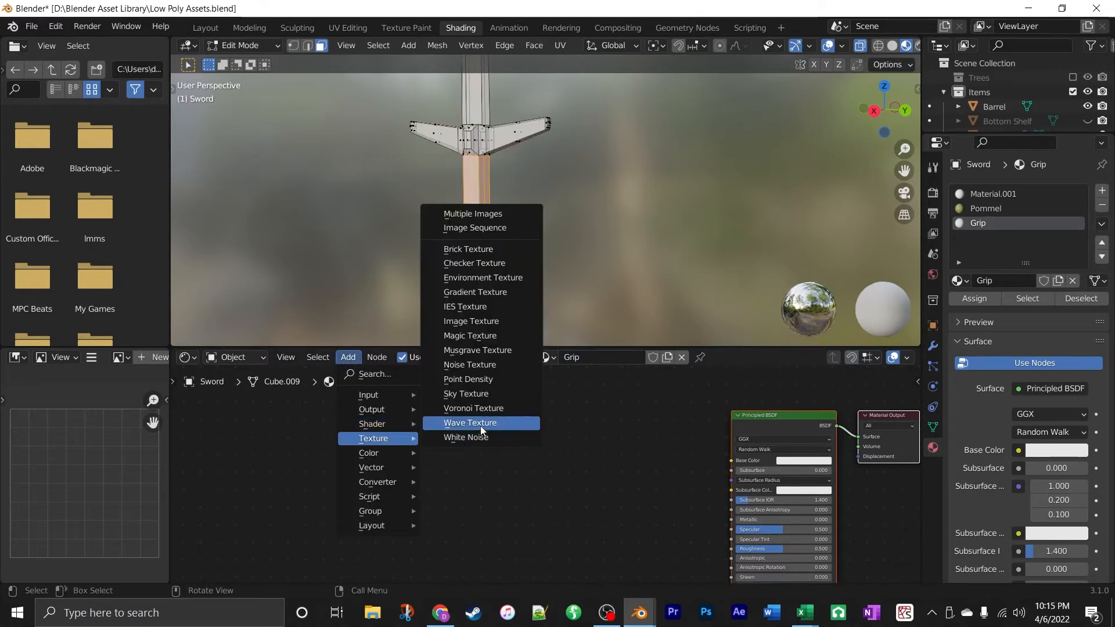
{"action": "left_click", "coordinate": [495, 424]}
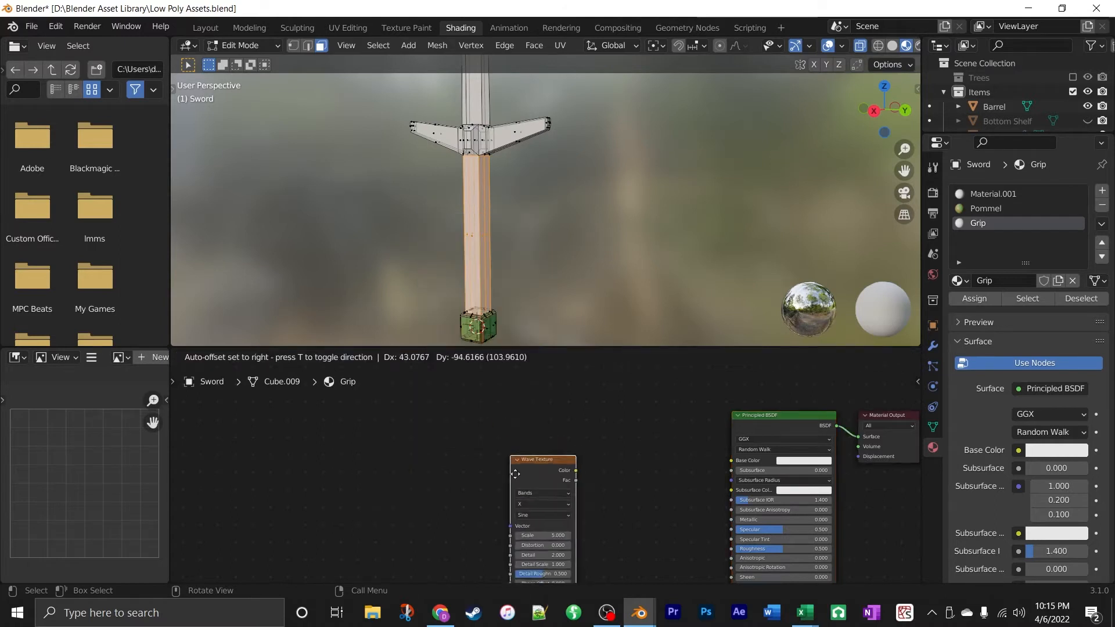
{"action": "left_click", "coordinate": [368, 447]}
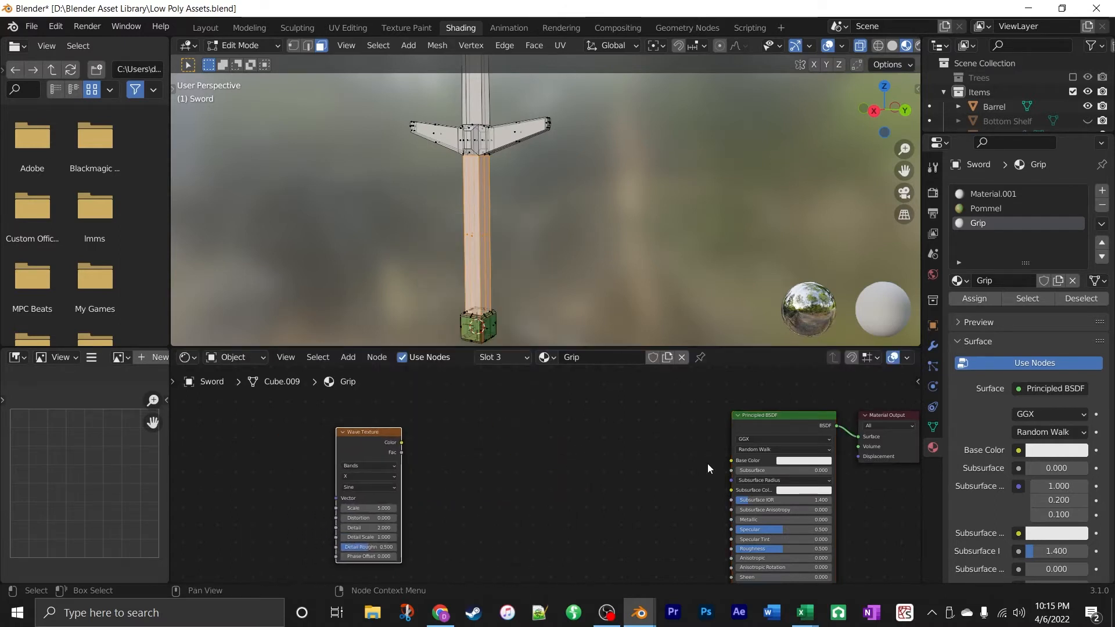
Add a MixRGB node, connecting the Wave Texture's Fac output to its Fac and its Color output to the Principled BSDF's Base Color.
{"action": "left_click", "coordinate": [349, 358]}
{"action": "mouse_move", "coordinate": [392, 454]}
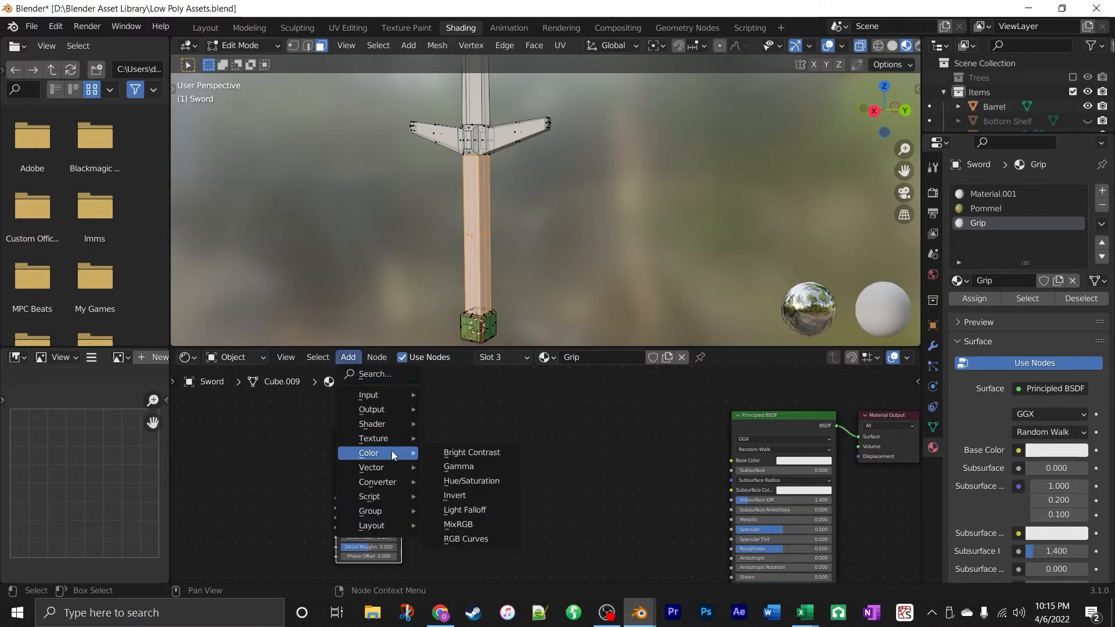
{"action": "left_click", "coordinate": [510, 524]}
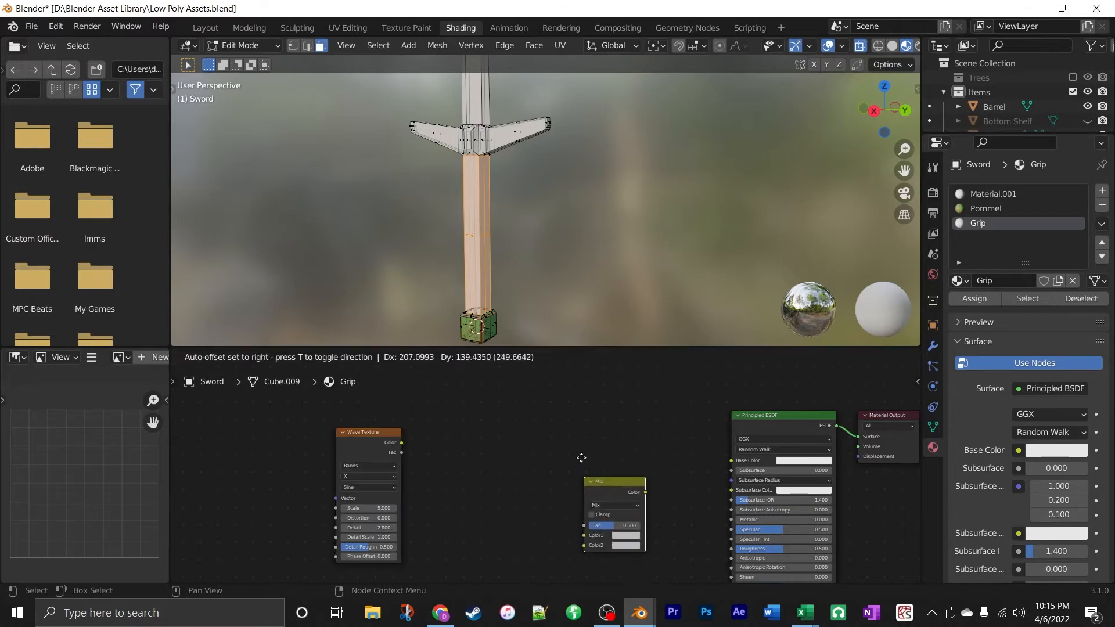
{"action": "left_click", "coordinate": [529, 402]}
{"action": "left_click_drag", "start_coordinate": [594, 437], "coordinate": [731, 459]}
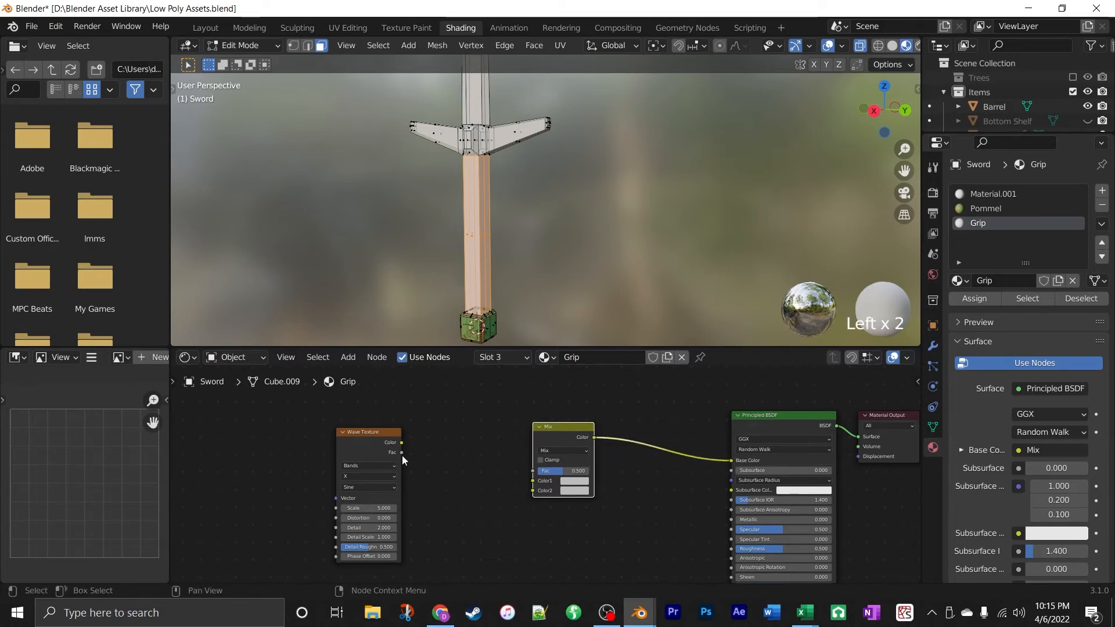
{"action": "left_click_drag", "start_coordinate": [402, 452], "coordinate": [426, 455]}
{"action": "left_click_drag", "start_coordinate": [499, 475], "coordinate": [532, 472]}
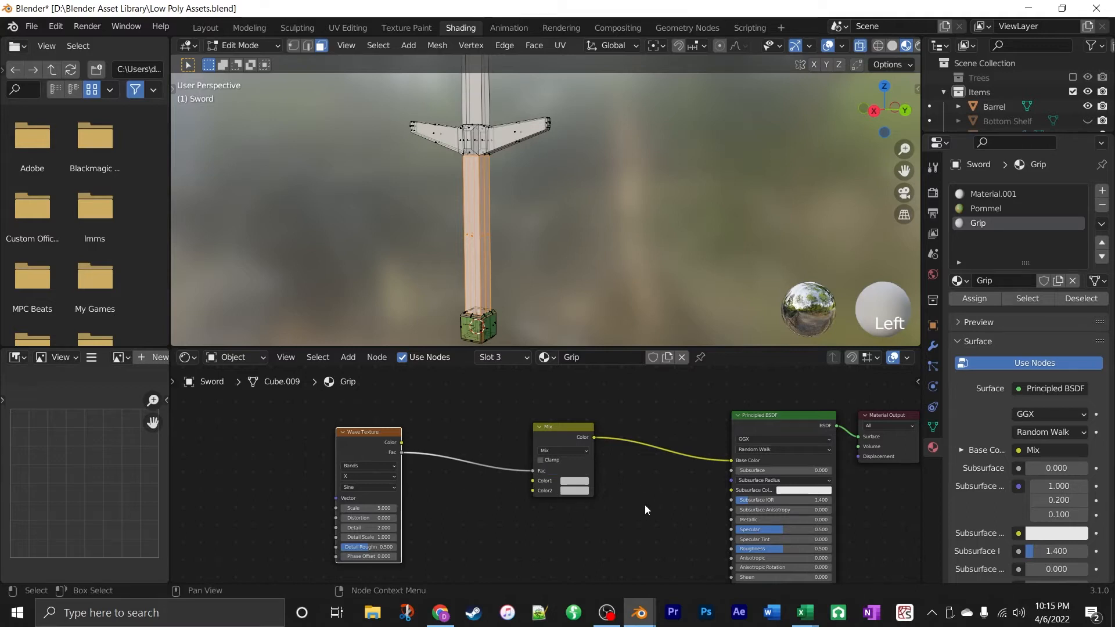
Set the Mix node's Color1 to black and Color2 to a dark red, and assign the Grip material to the selected grip faces.
{"action": "left_click", "coordinate": [583, 482]}
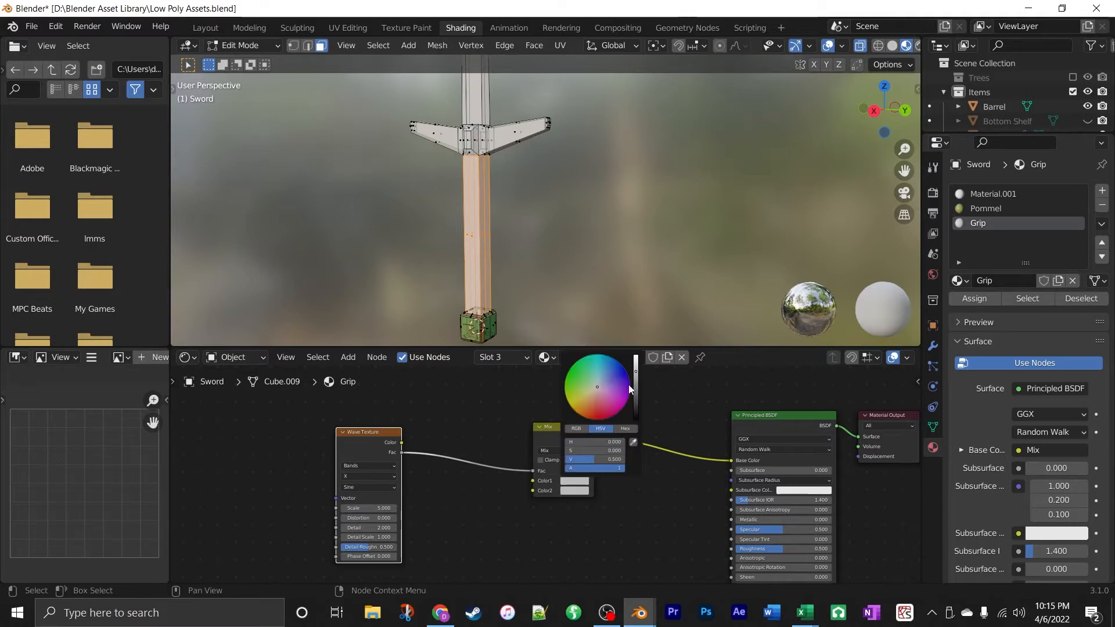
{"action": "left_click_drag", "start_coordinate": [636, 375], "coordinate": [640, 426]}
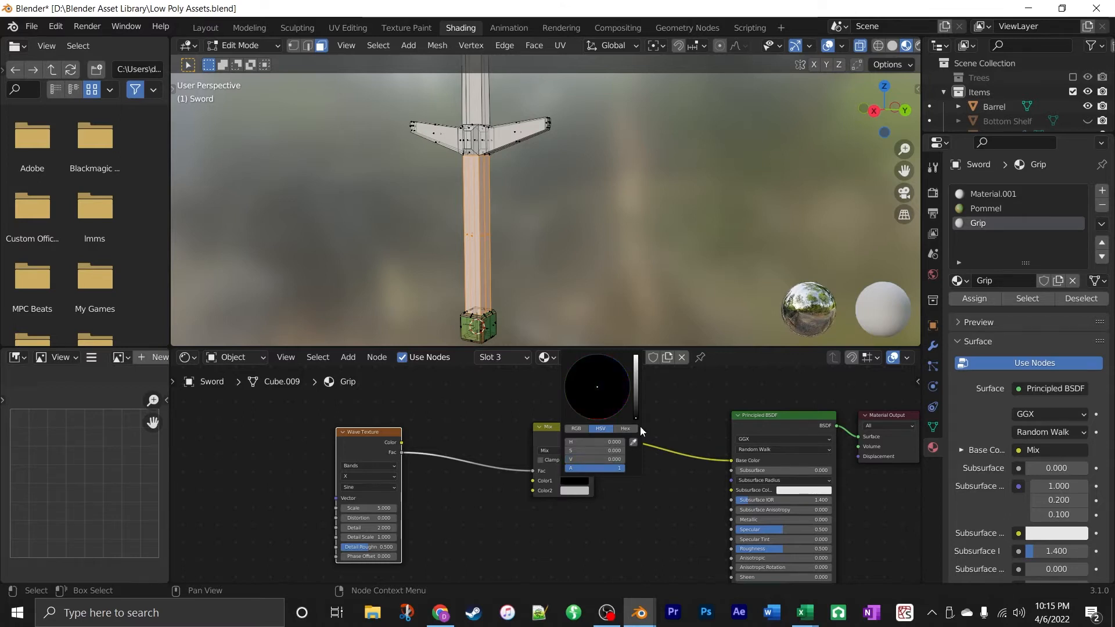
{"action": "left_click", "coordinate": [572, 490]}
{"action": "left_click_drag", "start_coordinate": [597, 396], "coordinate": [593, 425]}
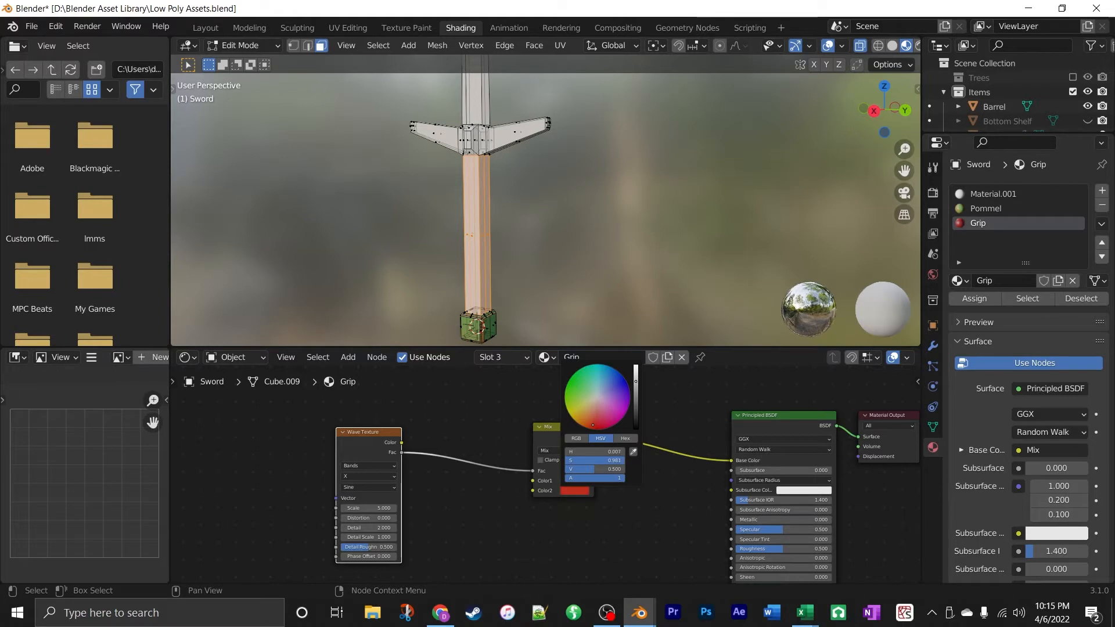
{"action": "mouse_move", "coordinate": [644, 390]}
{"action": "left_mouse_down"}
{"action": "mouse_move", "coordinate": [643, 404]}
{"action": "mouse_move", "coordinate": [590, 422]}
{"action": "mouse_move", "coordinate": [636, 414]}
{"action": "left_mouse_up"}
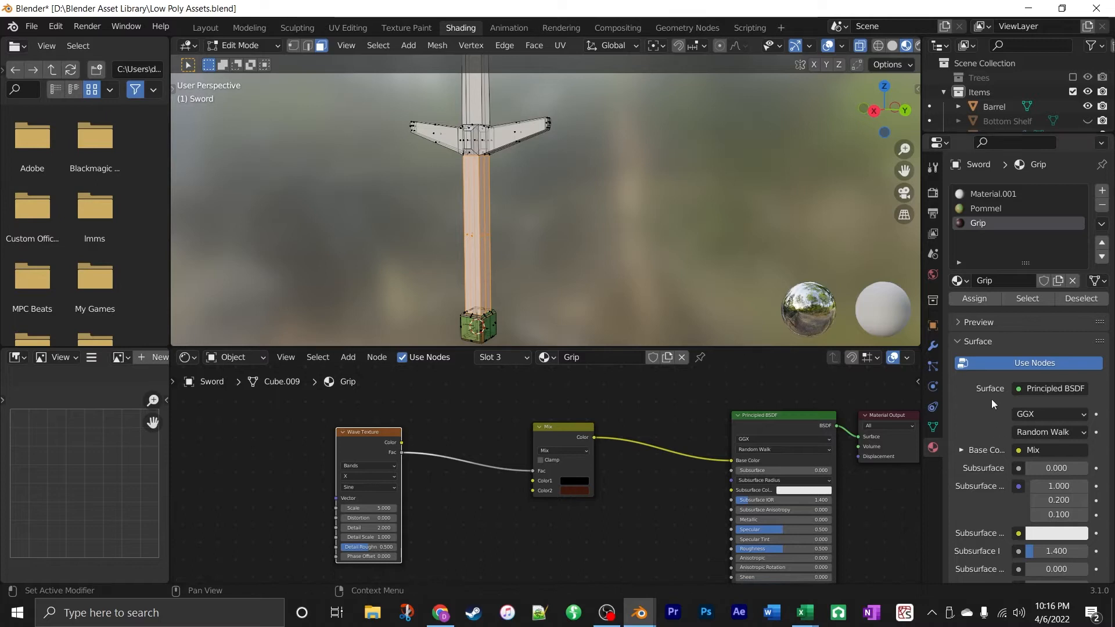
{"action": "left_click", "coordinate": [978, 301]}
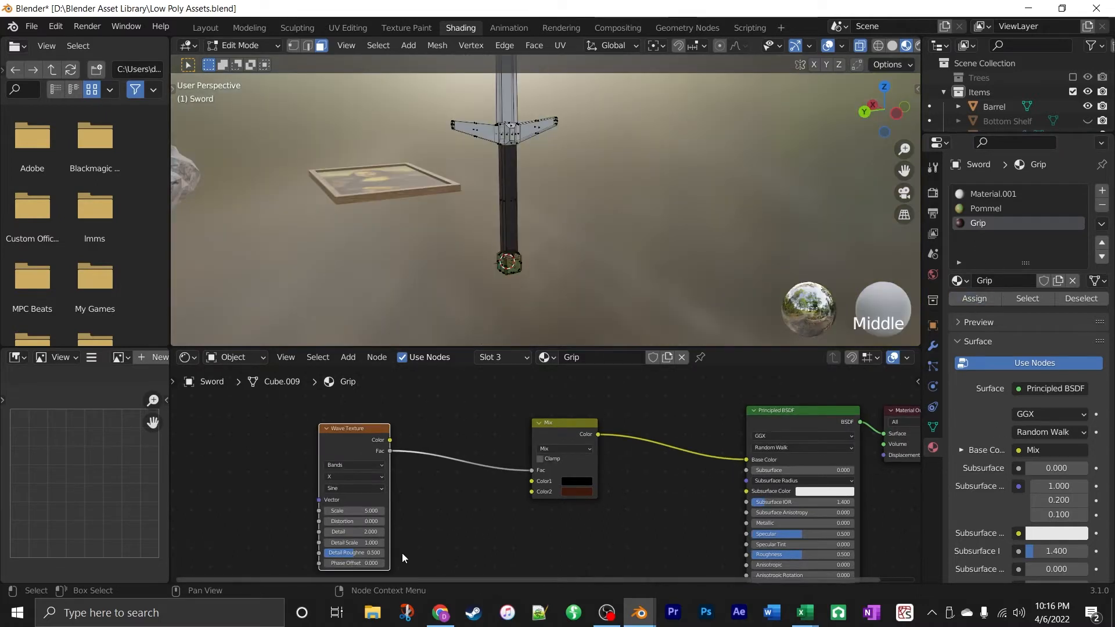
Set the Wave Texture's bands direction to Z.
{"action": "scroll", "coordinate": [402, 545], "scroll_direction": "up", "scroll_amount": 3}
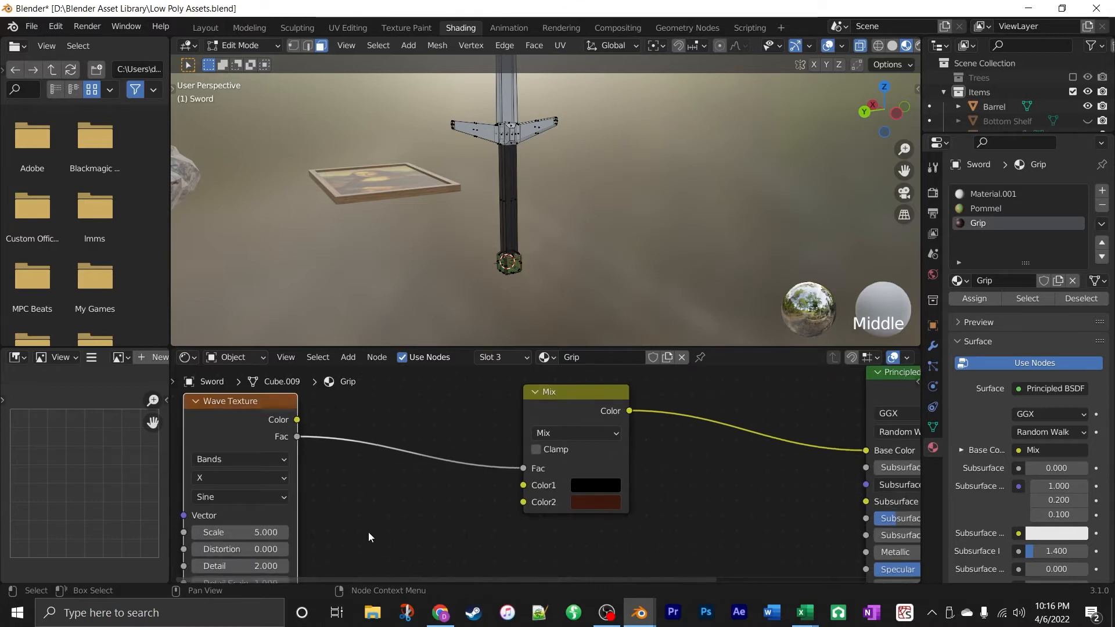
{"action": "middle_click_drag", "start_coordinate": [369, 532], "coordinate": [687, 479]}
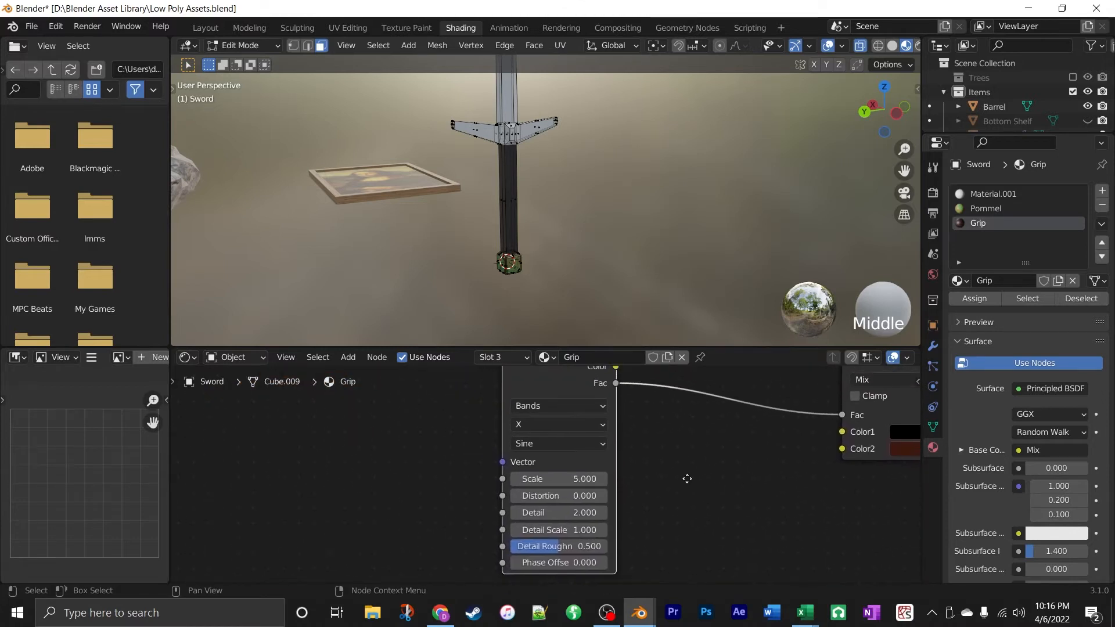
{"action": "left_click", "coordinate": [595, 430]}
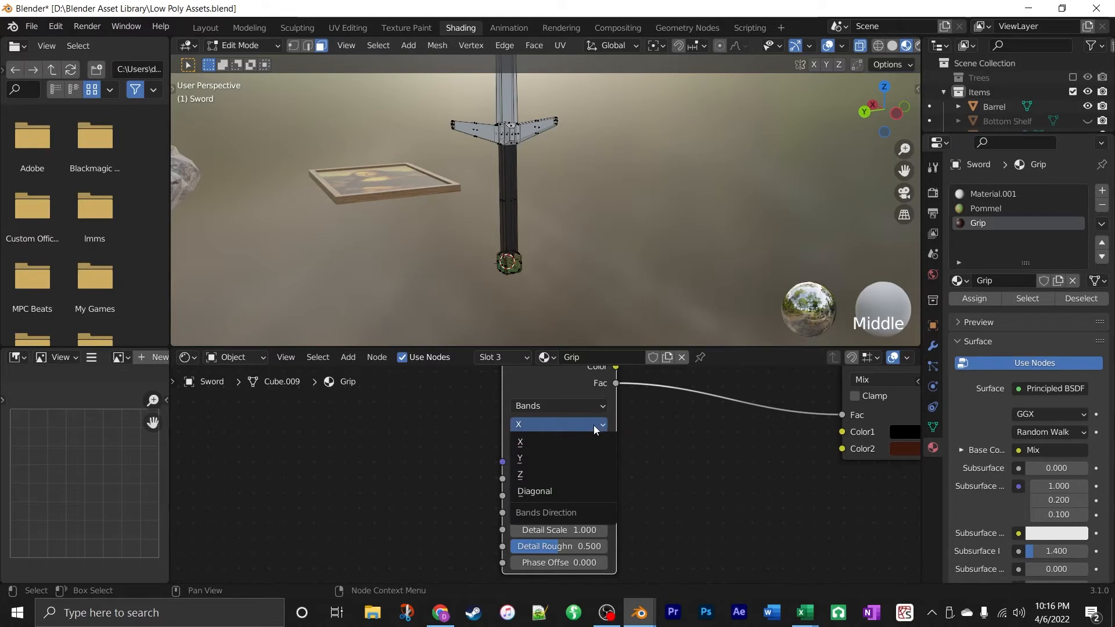
{"action": "left_click", "coordinate": [585, 475]}
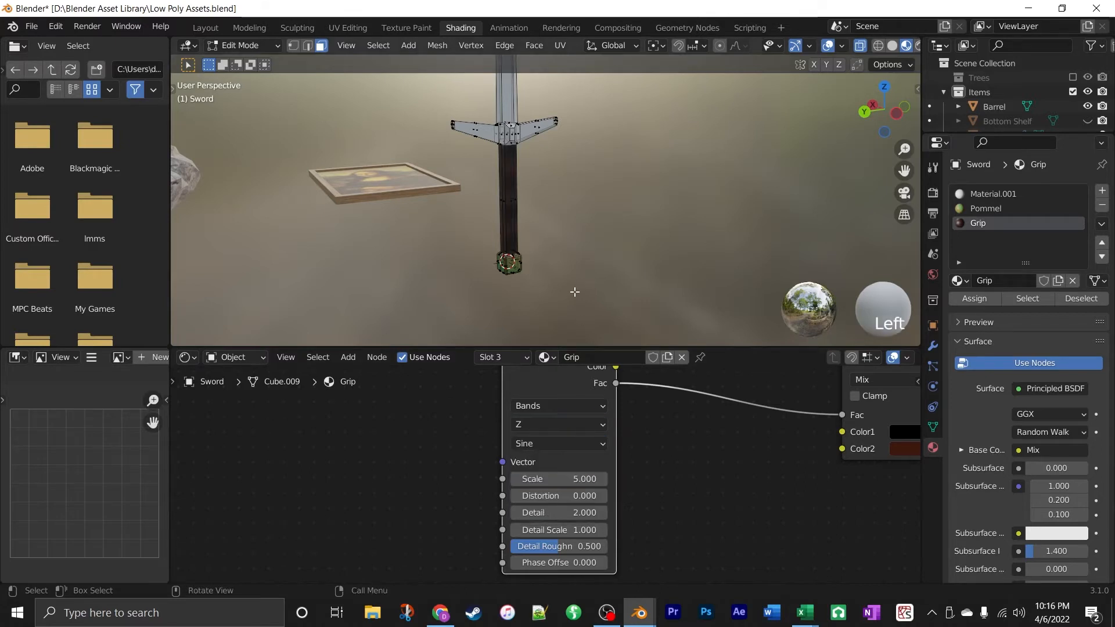
Change the Wave Texture's wave profile to Saw.
{"action": "scroll", "coordinate": [569, 279], "scroll_direction": "up", "scroll_amount": 8}
{"action": "middle_click_drag", "start_coordinate": [554, 248], "coordinate": [512, 209]}
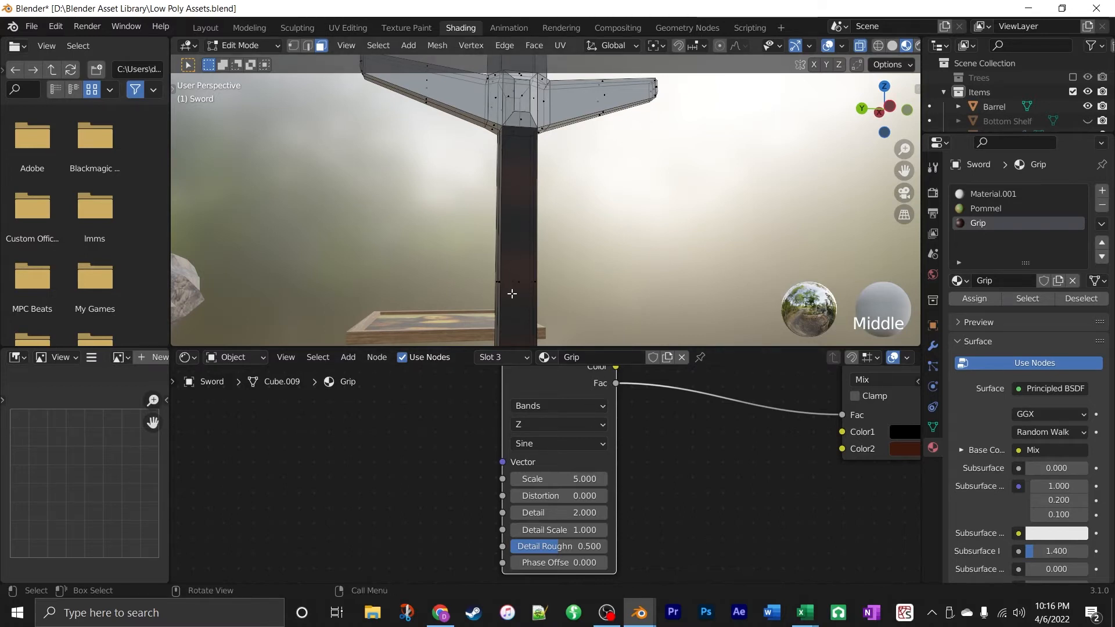
{"action": "scroll", "coordinate": [510, 294], "scroll_direction": "down", "scroll_amount": 3}
{"action": "middle_click_drag", "start_coordinate": [510, 294], "coordinate": [525, 407]}
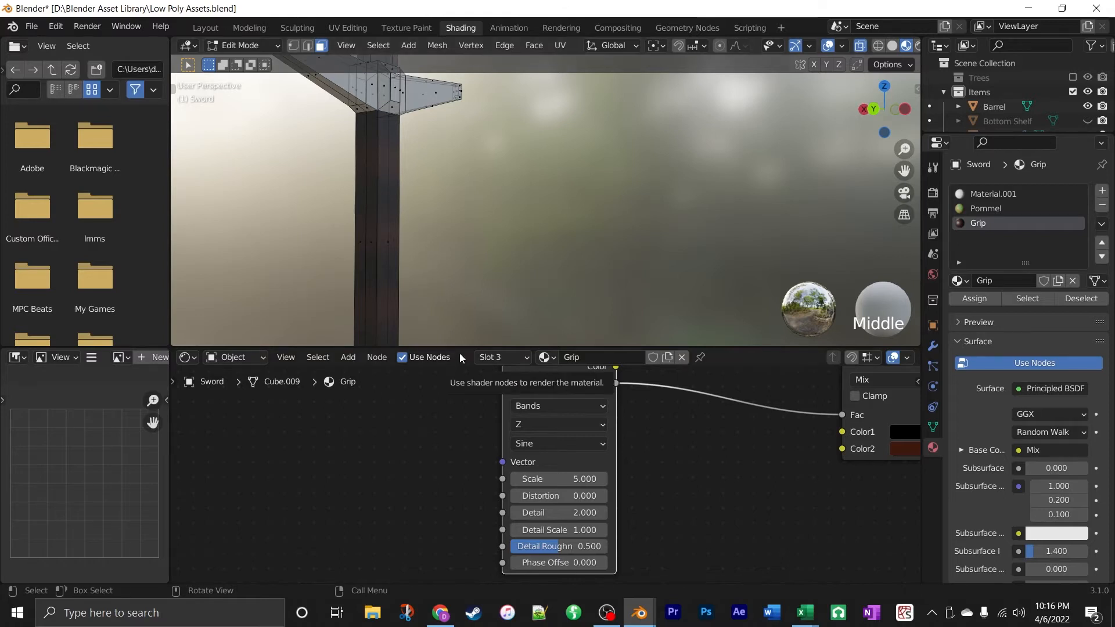
{"action": "left_click", "coordinate": [566, 443]}
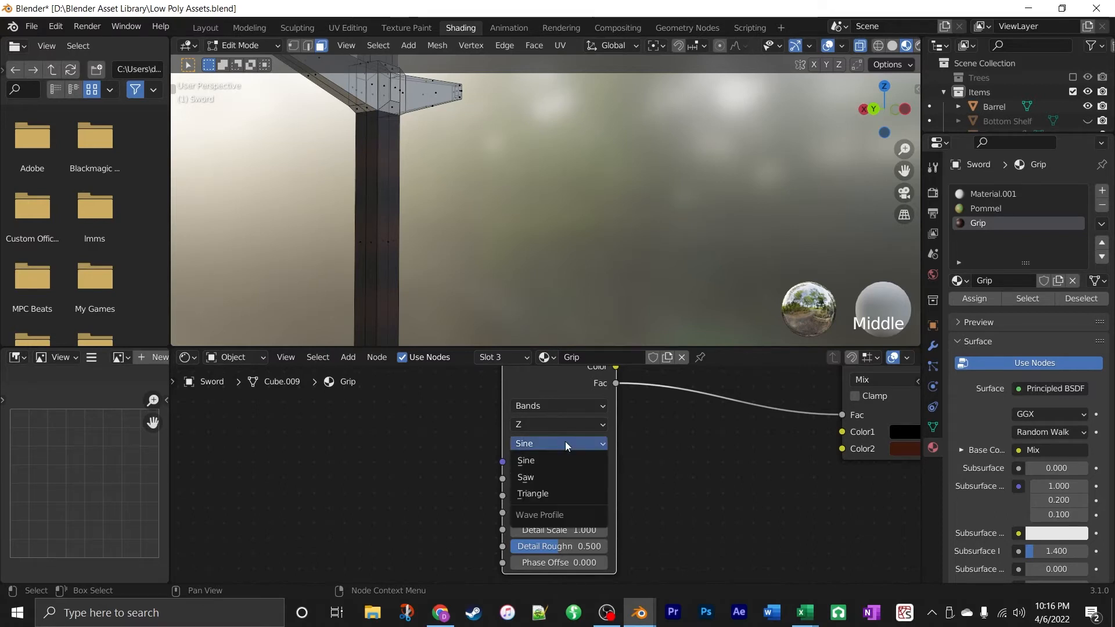
{"action": "left_click", "coordinate": [567, 477]}
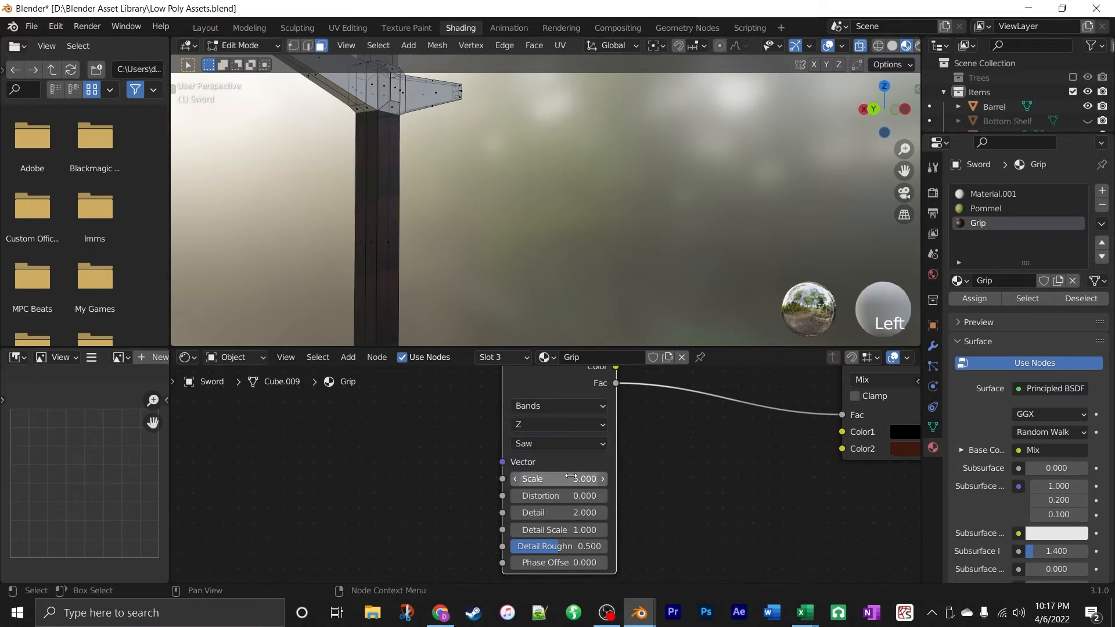
Set the Wave Texture's Scale to -12.200.
{"action": "middle_click_drag", "start_coordinate": [550, 199], "coordinate": [589, 134]}
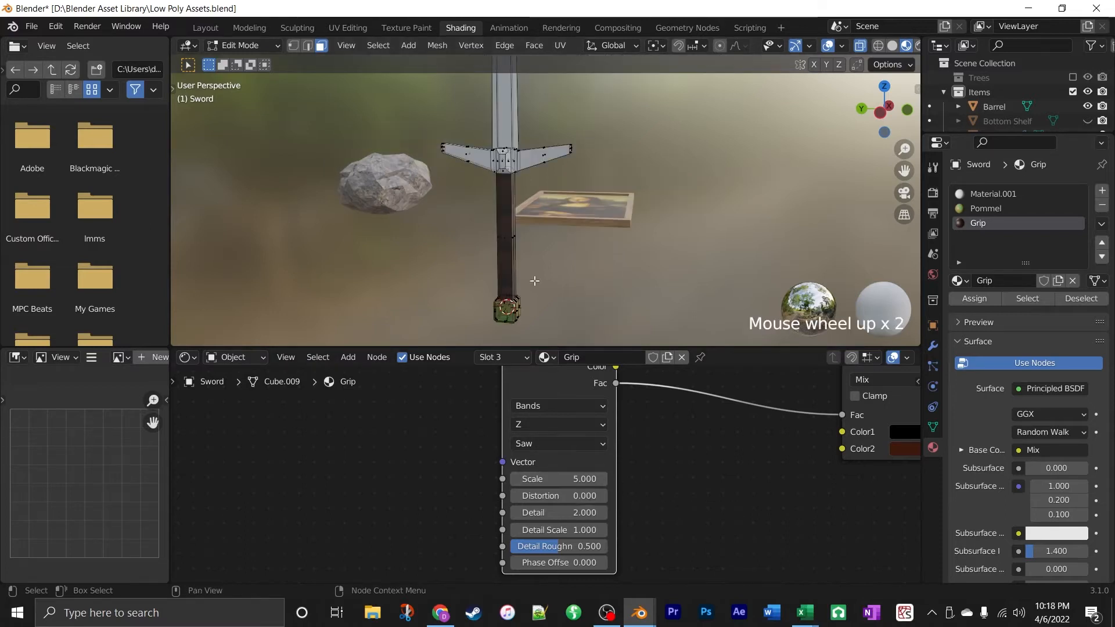
{"action": "scroll", "coordinate": [529, 239], "scroll_direction": "up", "scroll_amount": 3}
{"action": "scroll", "coordinate": [529, 239], "scroll_direction": "up", "scroll_amount": 6}
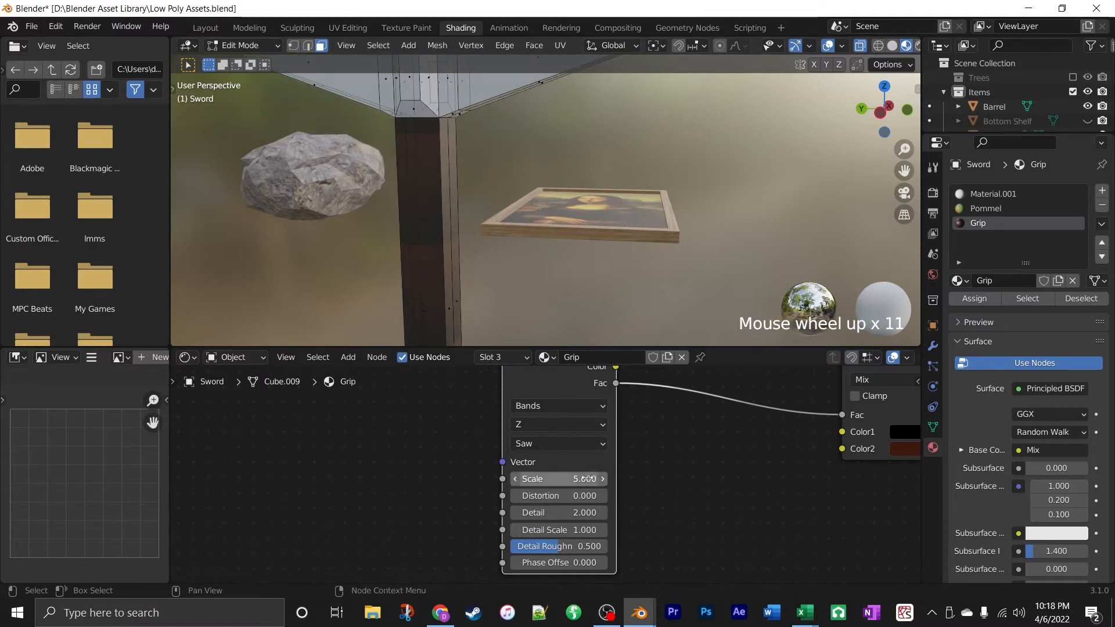
{"action": "mouse_move", "coordinate": [557, 479]}
{"action": "left_mouse_down"}
{"action": "mouse_move", "coordinate": [522, 479]}
{"action": "mouse_move", "coordinate": [564, 479]}
{"action": "left_mouse_up"}
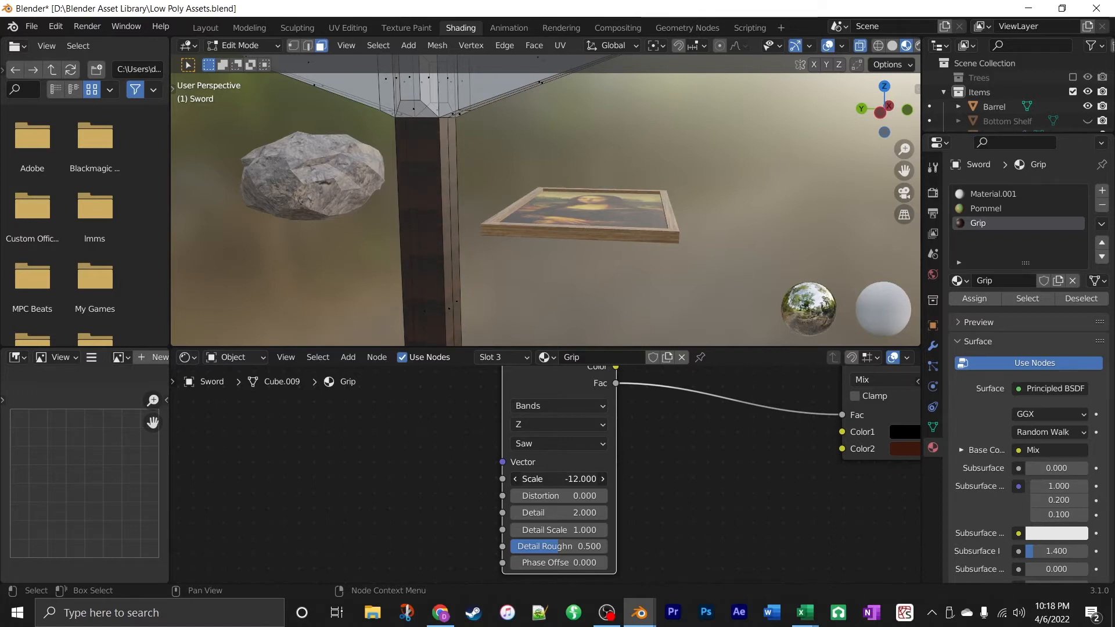
Switch the sword to Object Mode and examine the grip's banding from several sides.
{"action": "scroll", "coordinate": [543, 290], "scroll_direction": "down", "scroll_amount": 9}
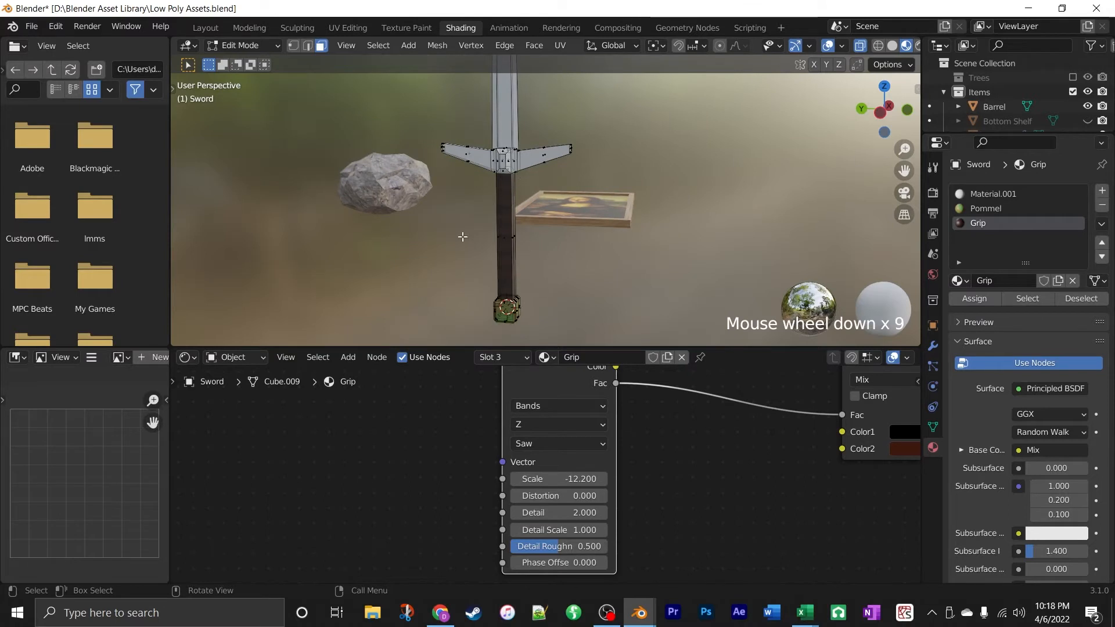
{"action": "middle_click_drag", "start_coordinate": [569, 289], "coordinate": [518, 288]}
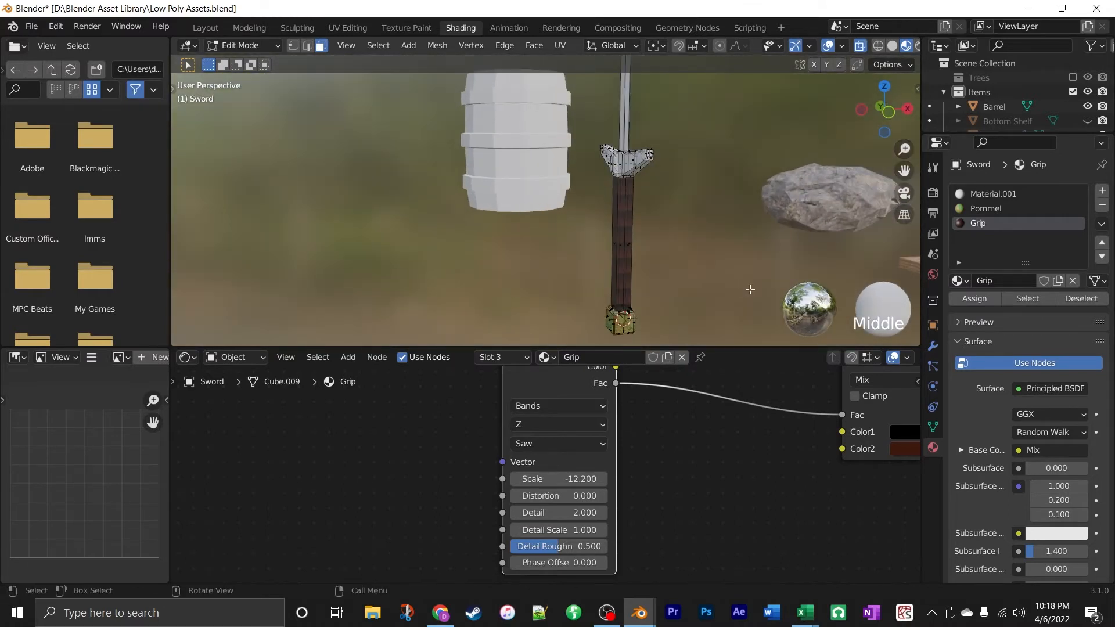
{"action": "key", "text": "Tab"}
{"action": "middle_click_drag", "start_coordinate": [708, 293], "coordinate": [529, 251]}
{"action": "scroll", "coordinate": [644, 211], "scroll_direction": "down", "scroll_amount": 2}
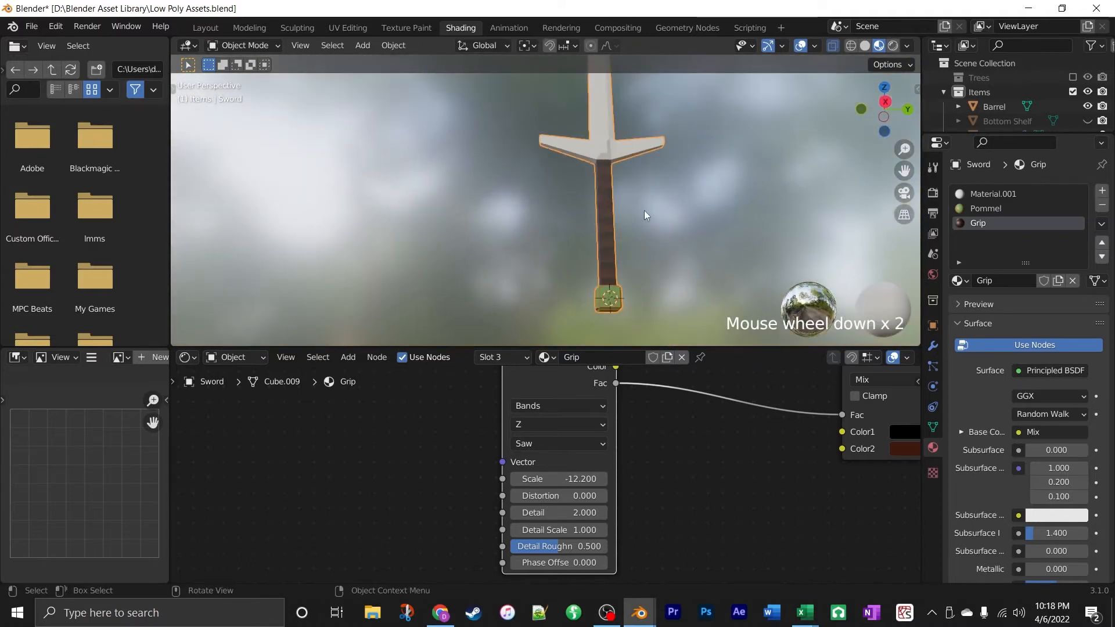
{"action": "middle_click_drag", "start_coordinate": [643, 210], "coordinate": [674, 267]}
{"action": "scroll", "coordinate": [653, 242], "scroll_direction": "down", "scroll_amount": 4}
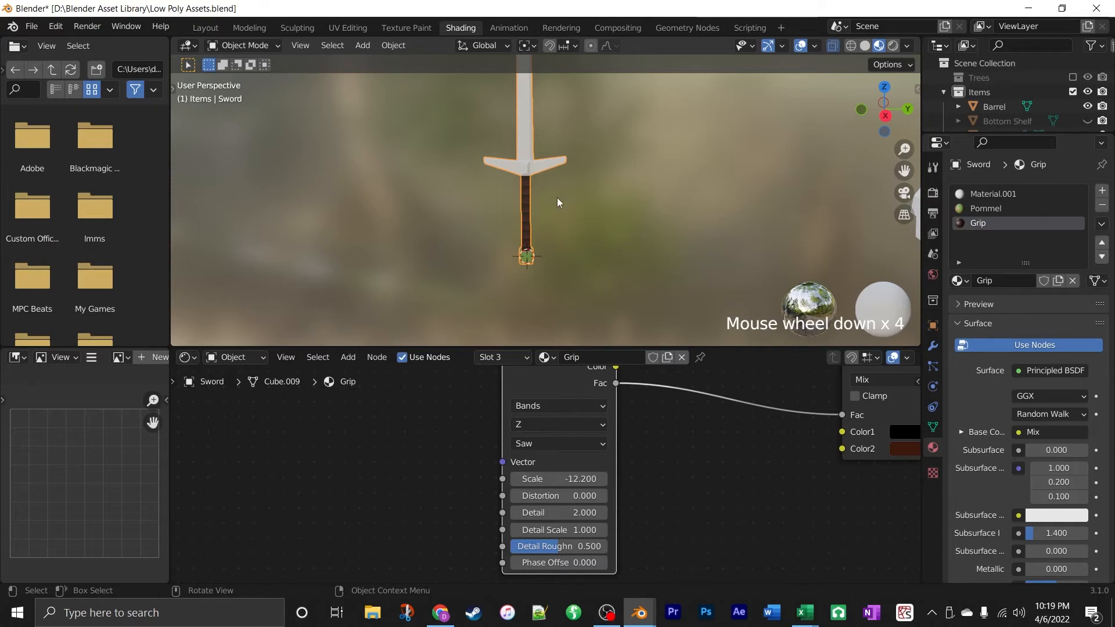
Return to Edit Mode and select all faces of the crossguard, including both arms and the centre block.
{"action": "key", "text": "Tab"}
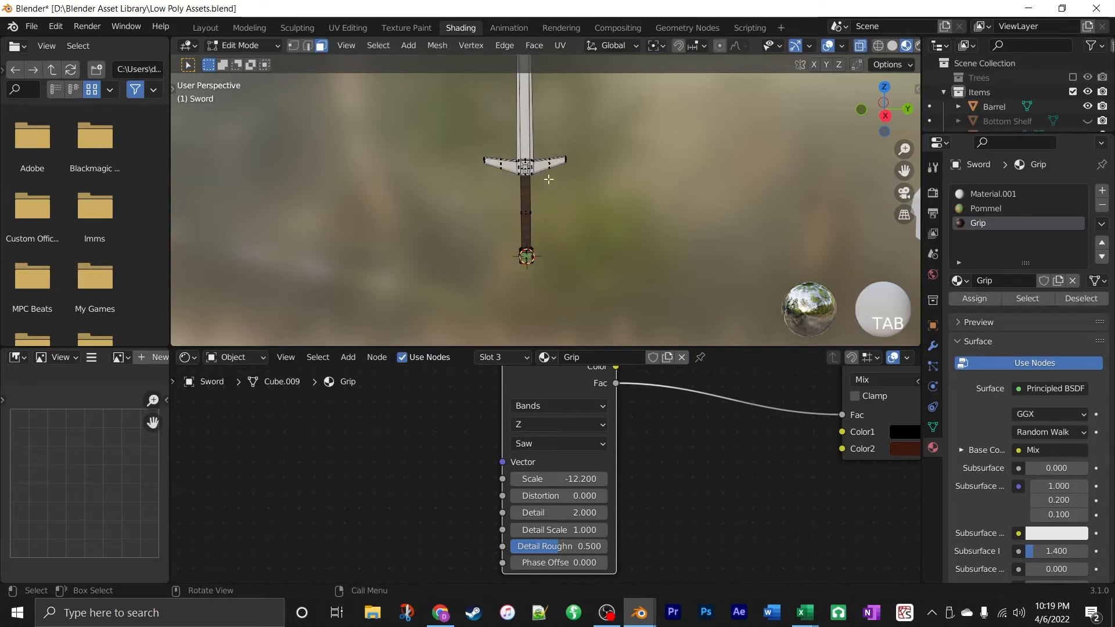
{"action": "left_click", "coordinate": [544, 167]}
{"action": "scroll", "coordinate": [544, 170], "scroll_direction": "up", "scroll_amount": 3}
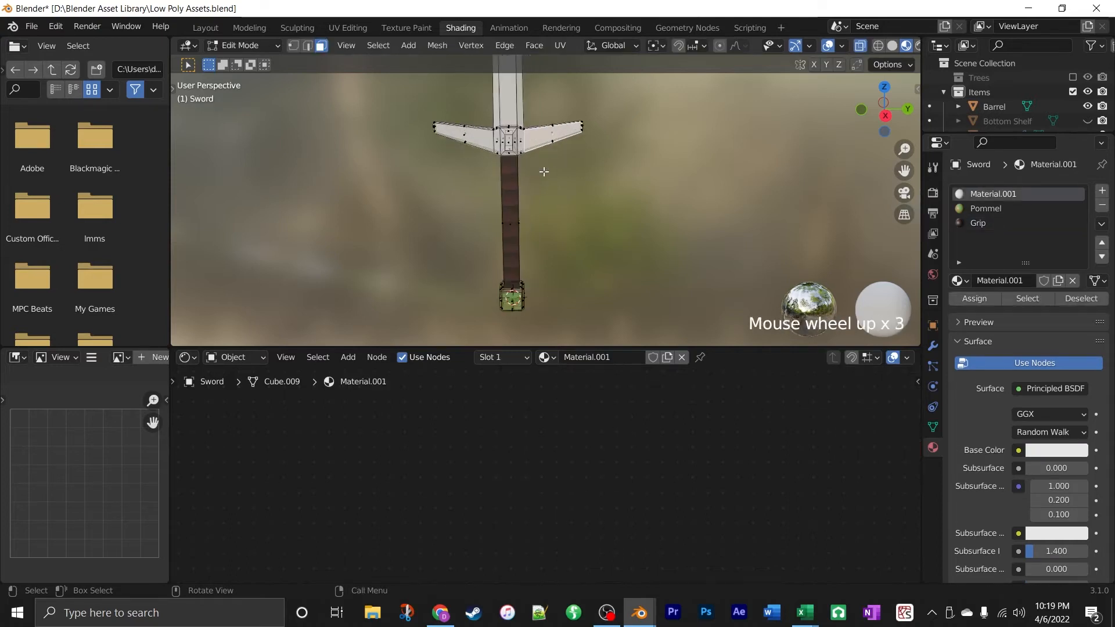
{"action": "key", "text": "KP_Decimal"}
{"action": "scroll", "coordinate": [525, 162], "scroll_direction": "down", "scroll_amount": 3}
{"action": "scroll", "coordinate": [524, 162], "scroll_direction": "down", "scroll_amount": 1}
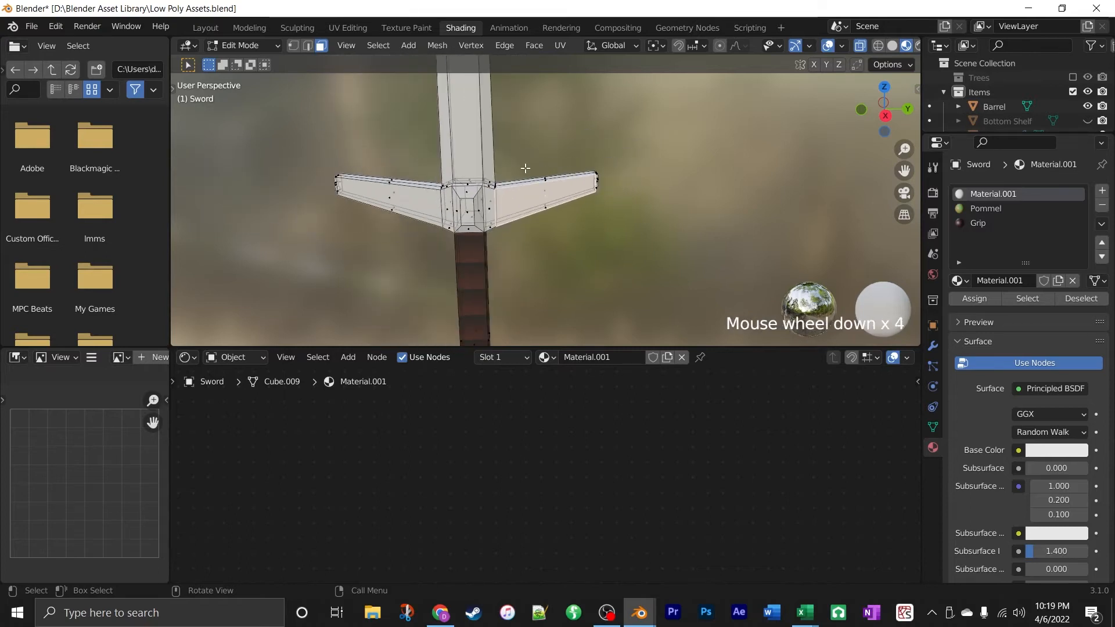
{"action": "left_click_drag", "start_coordinate": [519, 105], "coordinate": [702, 271]}
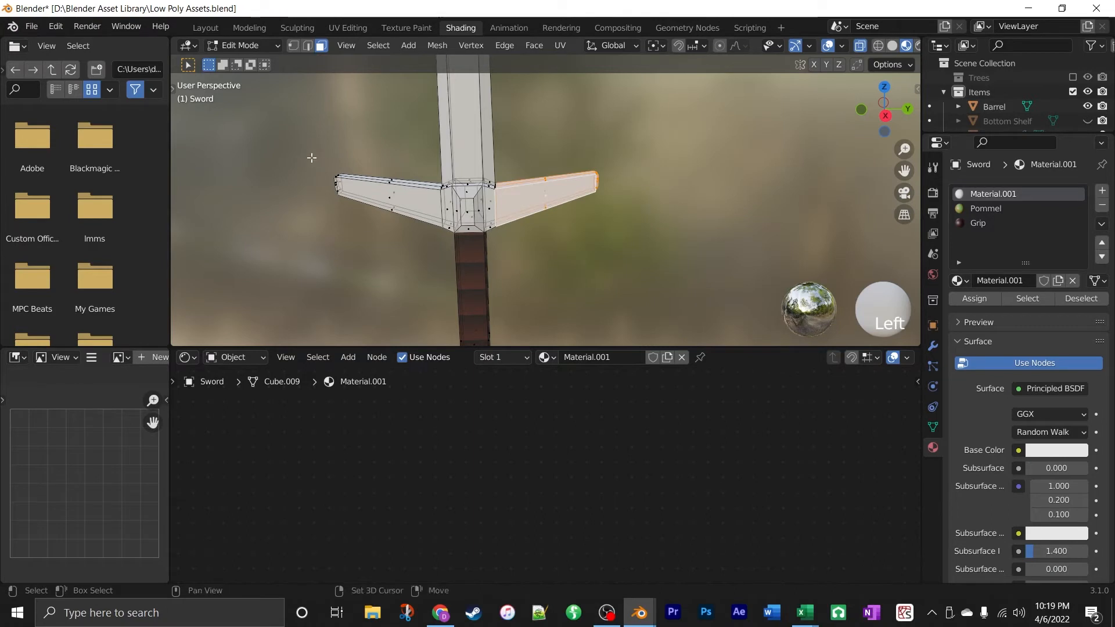
{"action": "left_click_drag", "start_coordinate": [299, 124], "coordinate": [414, 258]}
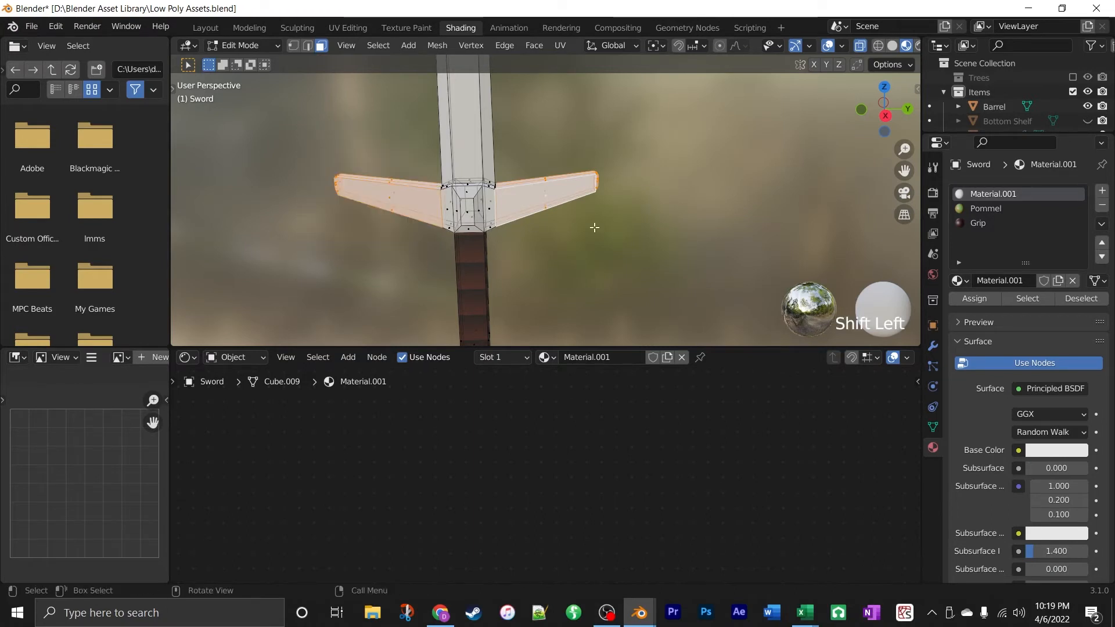
{"action": "middle_click_drag", "start_coordinate": [583, 256], "coordinate": [582, 224]}
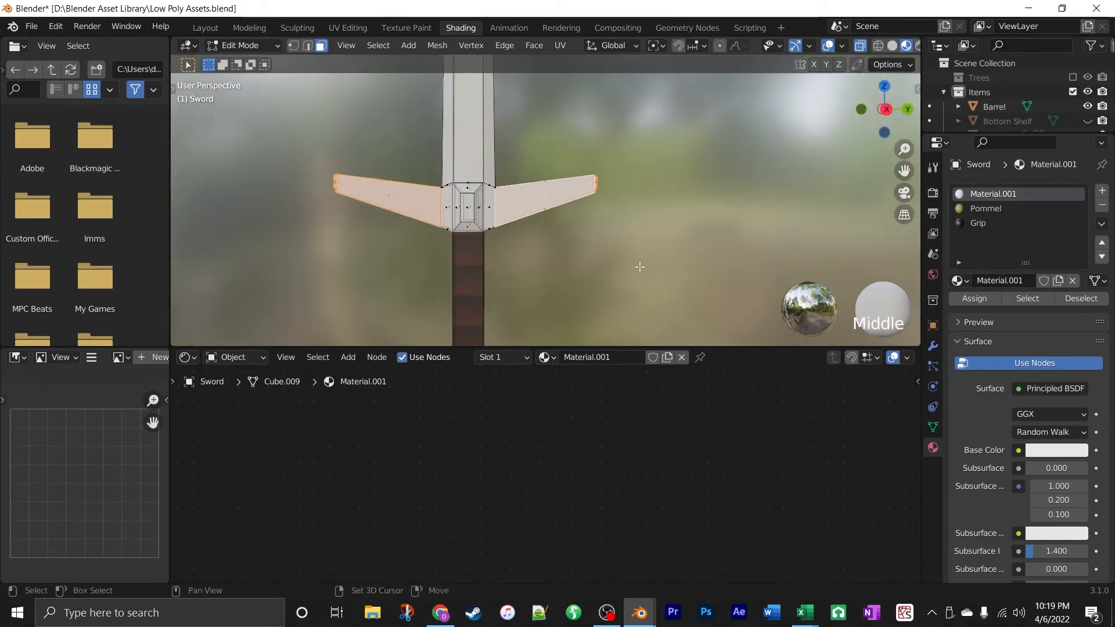
{"action": "left_click_drag", "start_coordinate": [640, 266], "coordinate": [384, 165]}
{"action": "mouse_move", "coordinate": [582, 231]}
{"action": "middle_mouse_down"}
{"action": "mouse_move", "coordinate": [353, 245]}
{"action": "mouse_move", "coordinate": [681, 226]}
{"action": "mouse_move", "coordinate": [720, 244]}
{"action": "middle_mouse_up"}
{"action": "scroll", "coordinate": [684, 226], "scroll_direction": "down", "scroll_amount": 4}
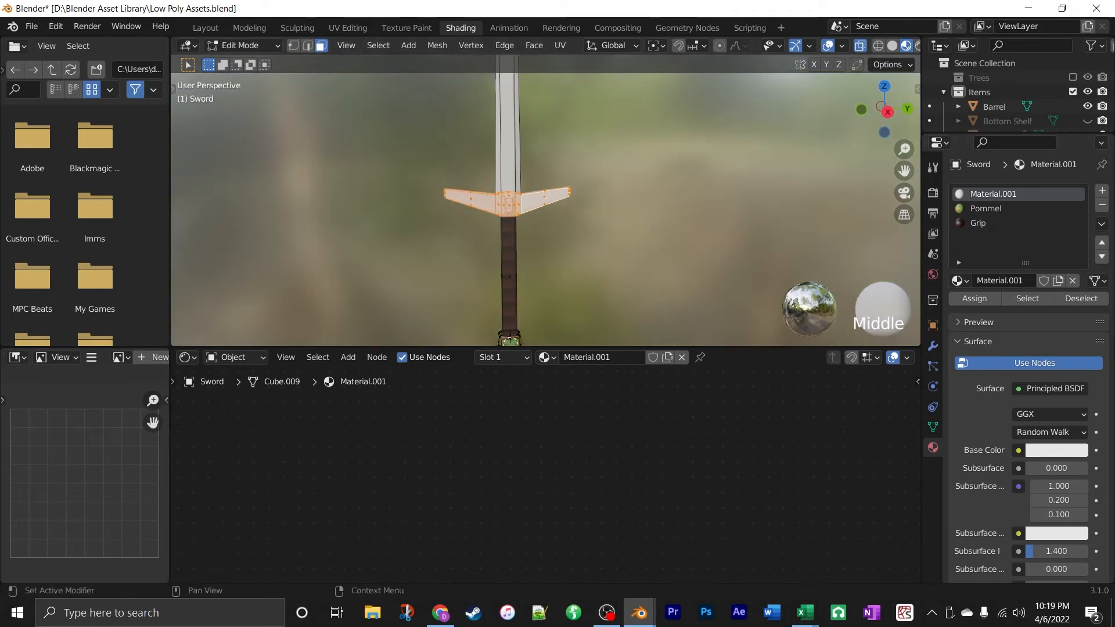
Add a fourth material slot assigned to the selected guard faces and create a new material named Hilt in it.
{"action": "left_click", "coordinate": [1101, 190]}
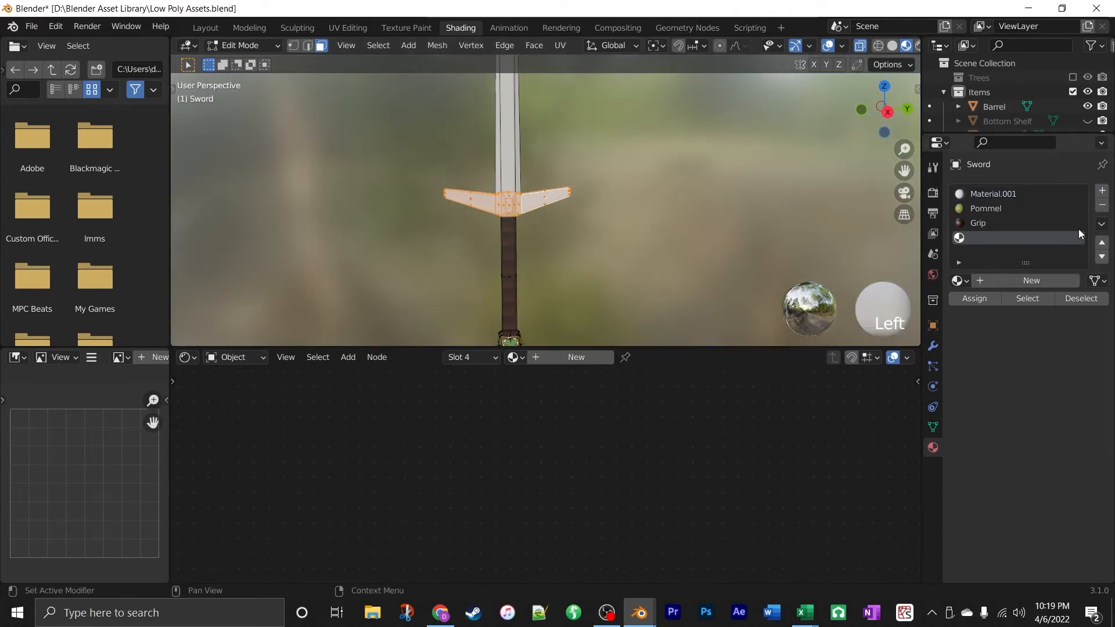
{"action": "left_click", "coordinate": [986, 299]}
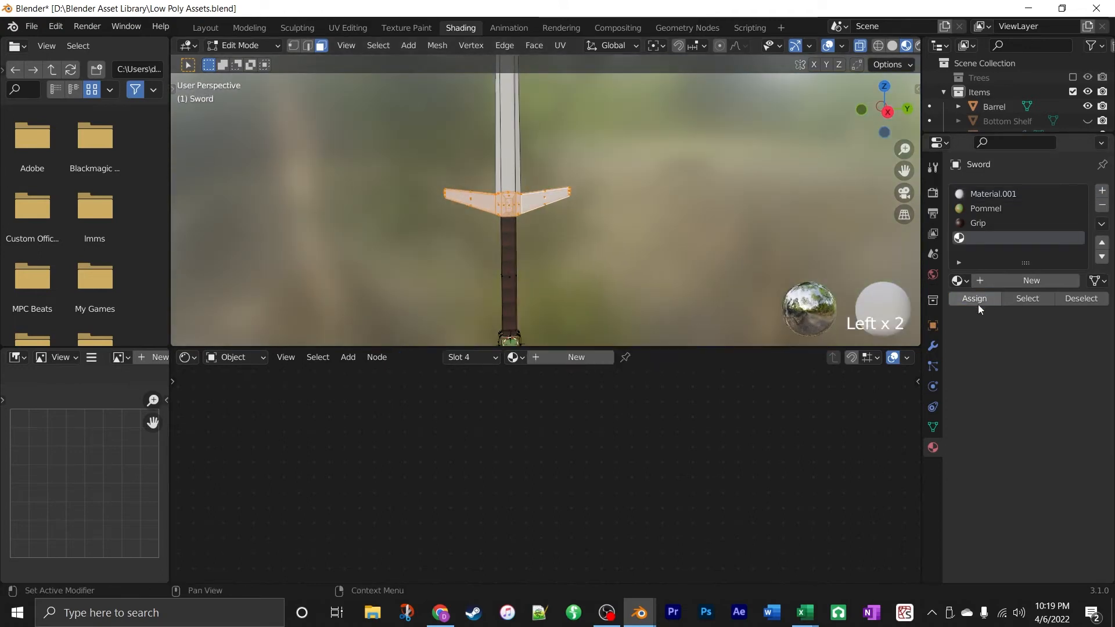
{"action": "left_click", "coordinate": [1027, 283]}
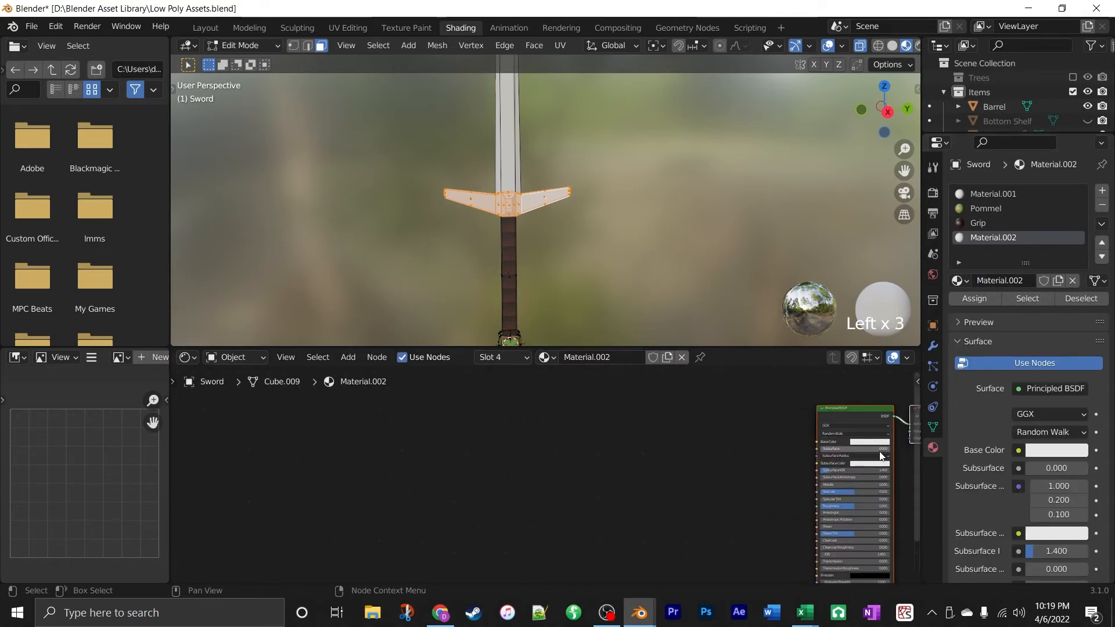
{"action": "key", "text": "Home"}
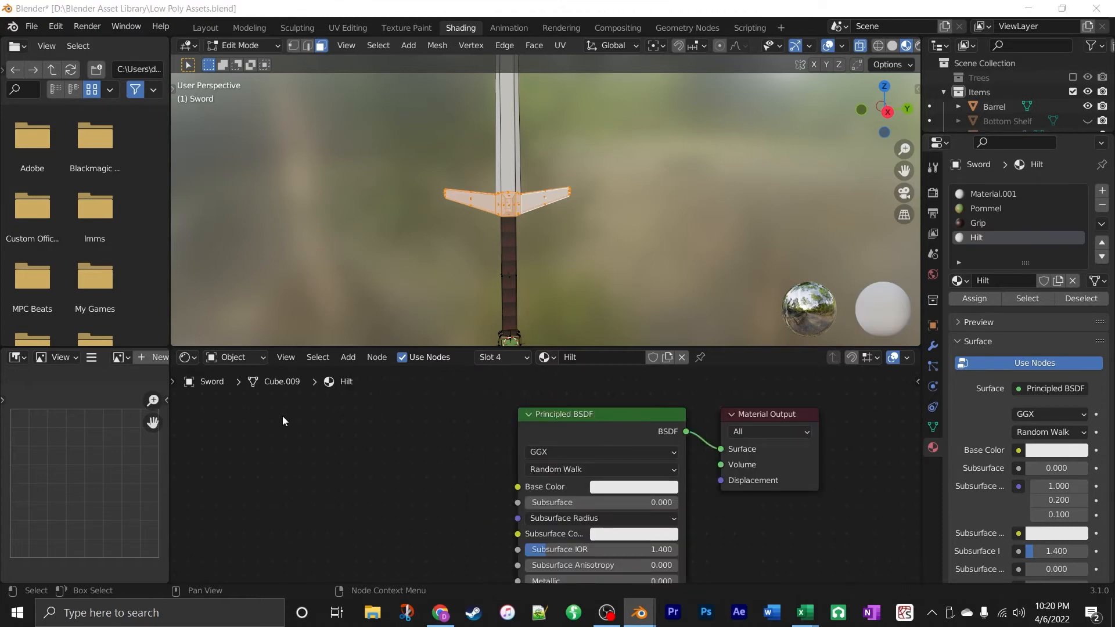
Add a UV Map input node to the Hilt material, well before the Principled BSDF.
{"action": "left_click", "coordinate": [349, 357]}
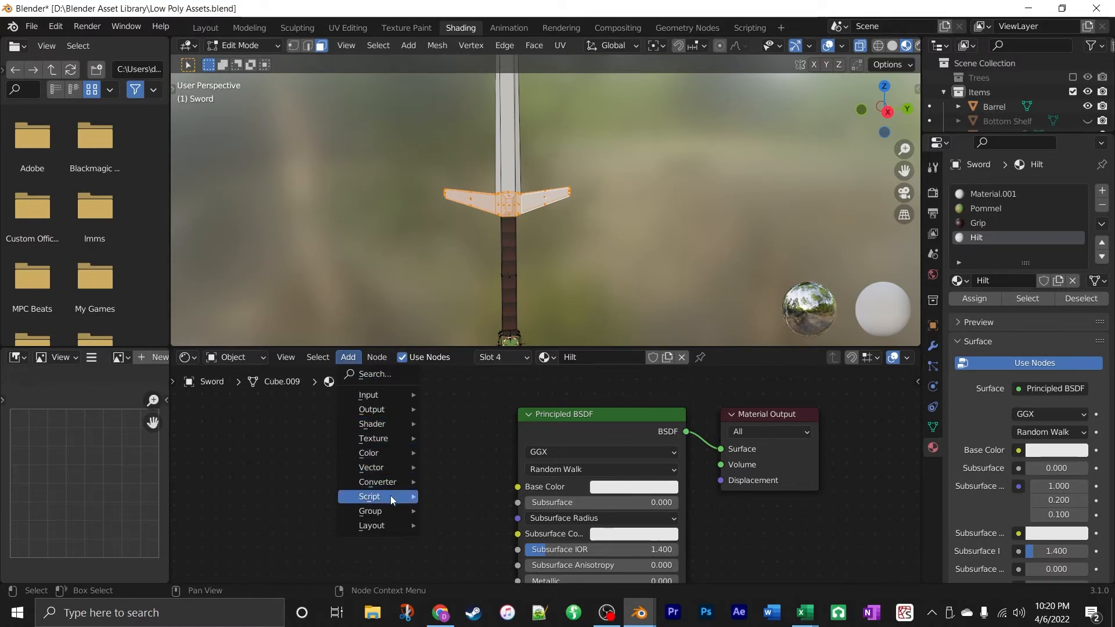
{"action": "mouse_move", "coordinate": [396, 436]}
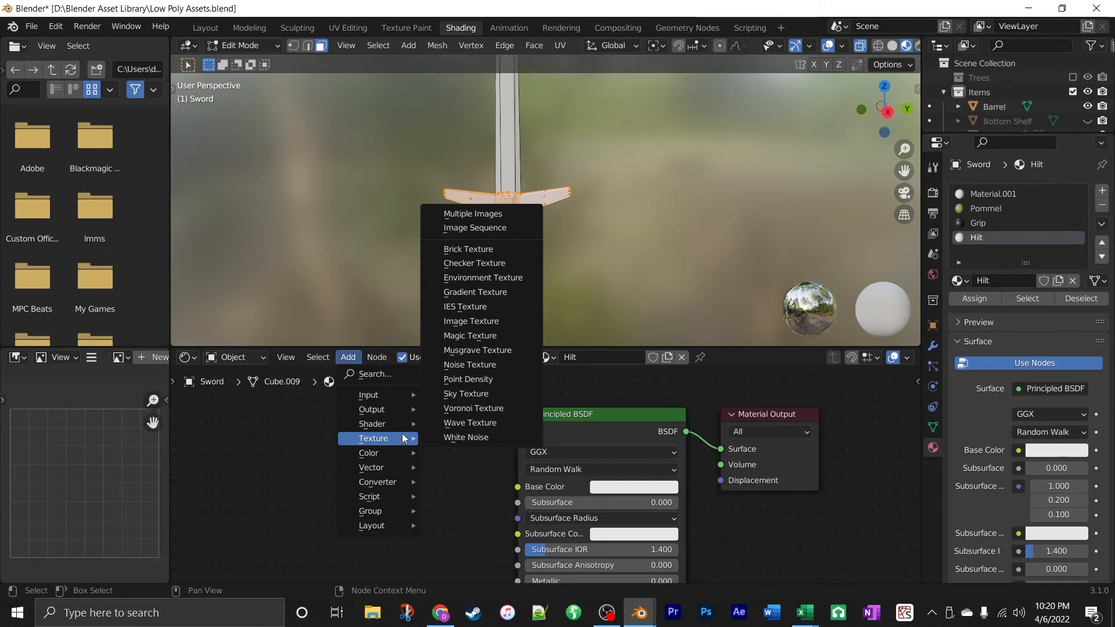
{"action": "mouse_move", "coordinate": [401, 396]}
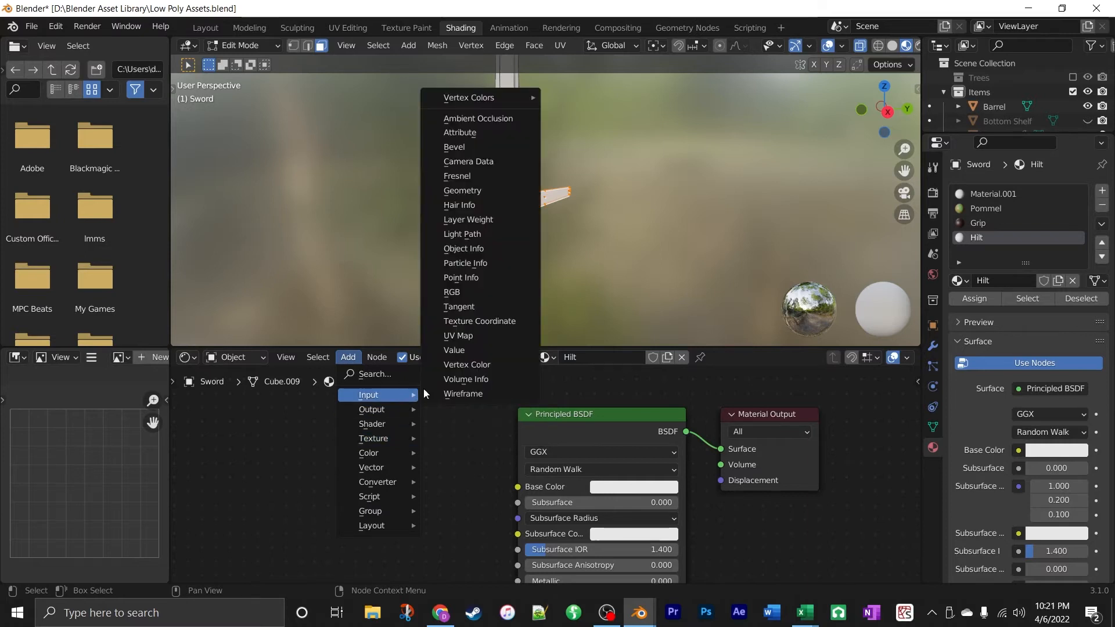
{"action": "left_click", "coordinate": [486, 335]}
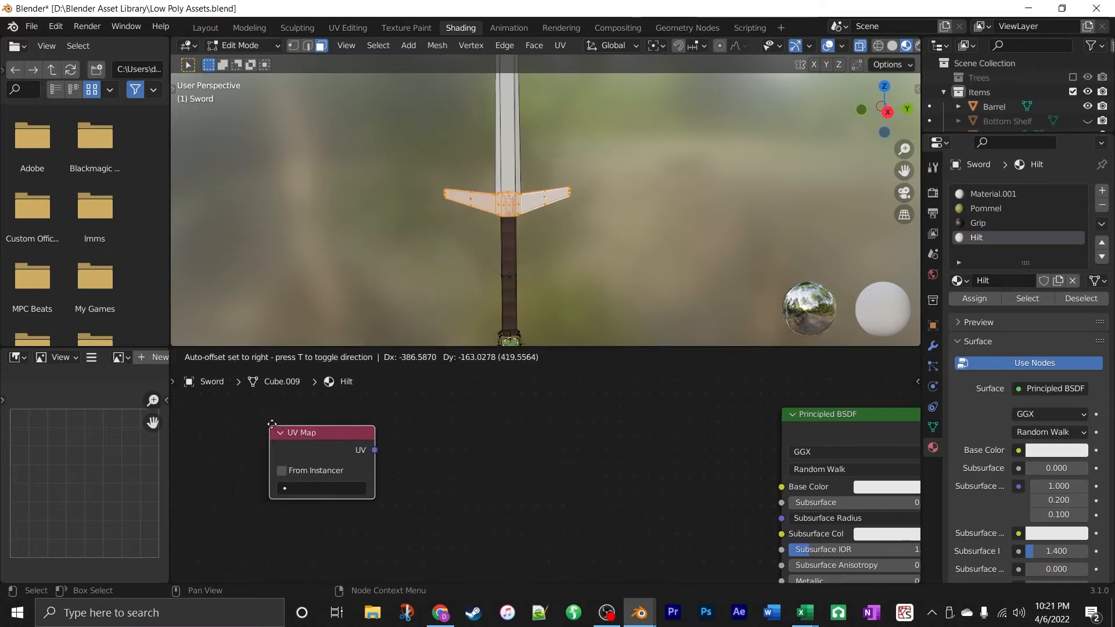
{"action": "left_click", "coordinate": [237, 412]}
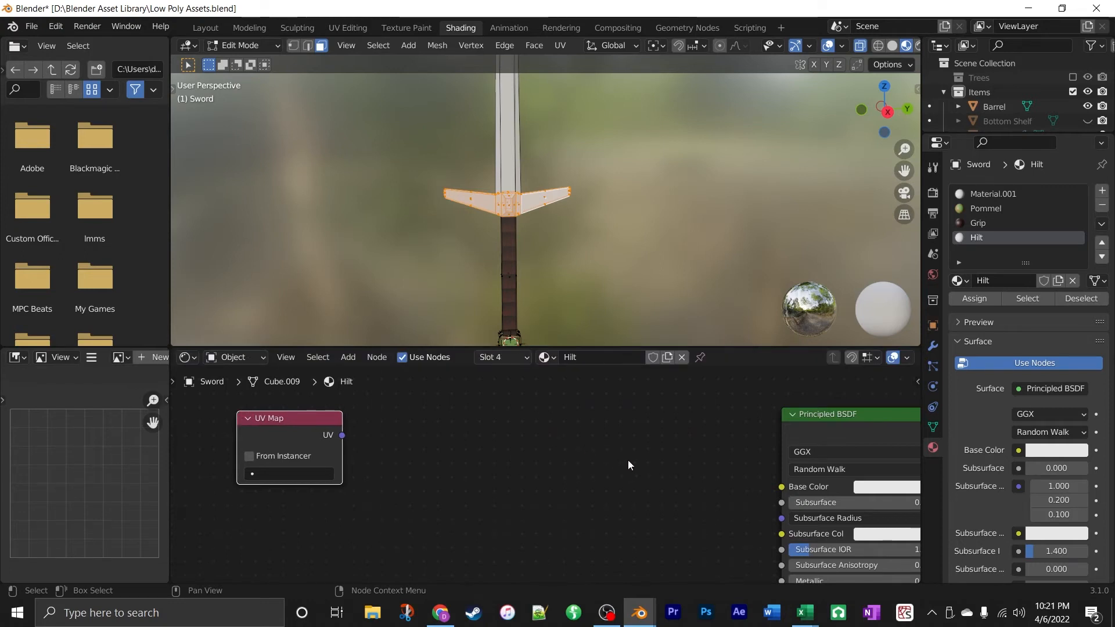
{"action": "middle_click_drag", "start_coordinate": [549, 463], "coordinate": [505, 471]}
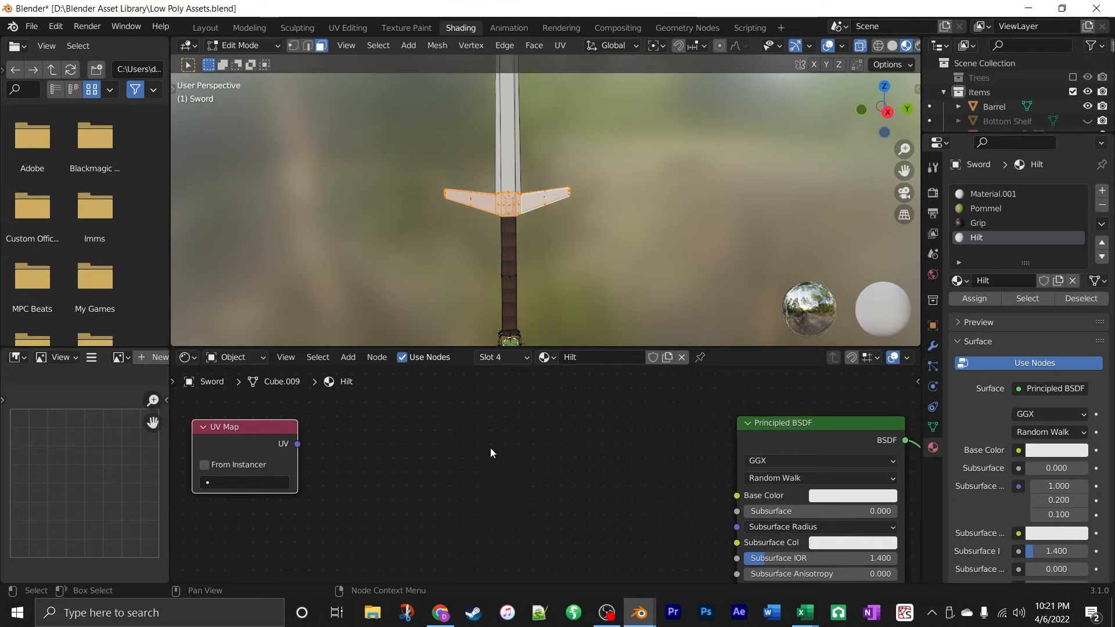
Add a Musgrave Texture node between the UV Map and the Principled BSDF.
{"action": "left_click", "coordinate": [377, 360]}
{"action": "left_click", "coordinate": [352, 357]}
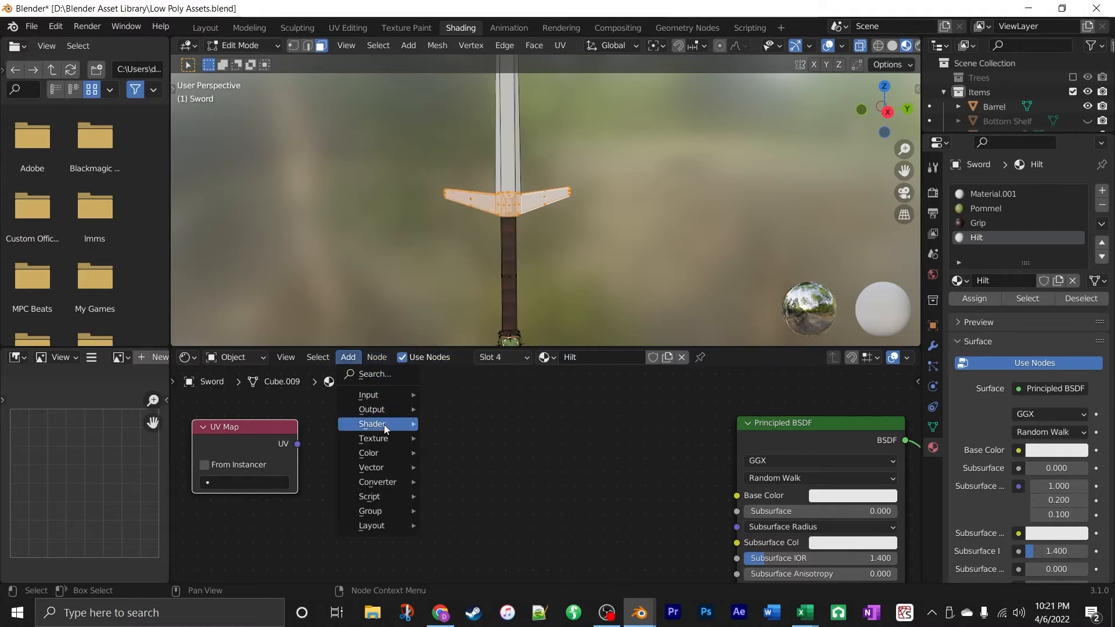
{"action": "mouse_move", "coordinate": [388, 437]}
{"action": "left_click", "coordinate": [511, 351]}
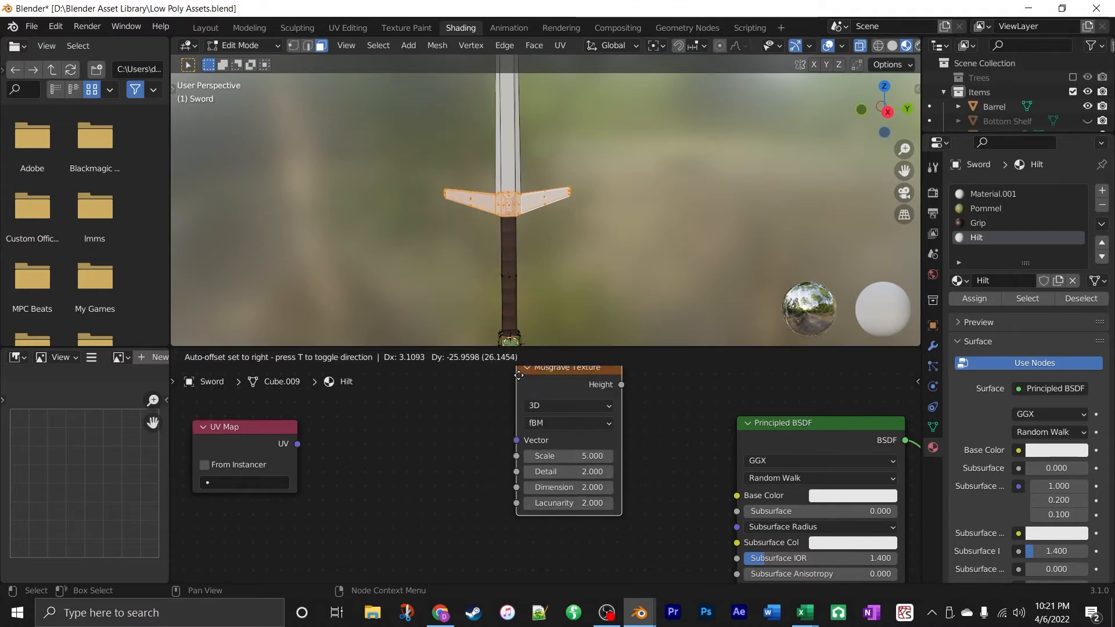
{"action": "left_click", "coordinate": [388, 430]}
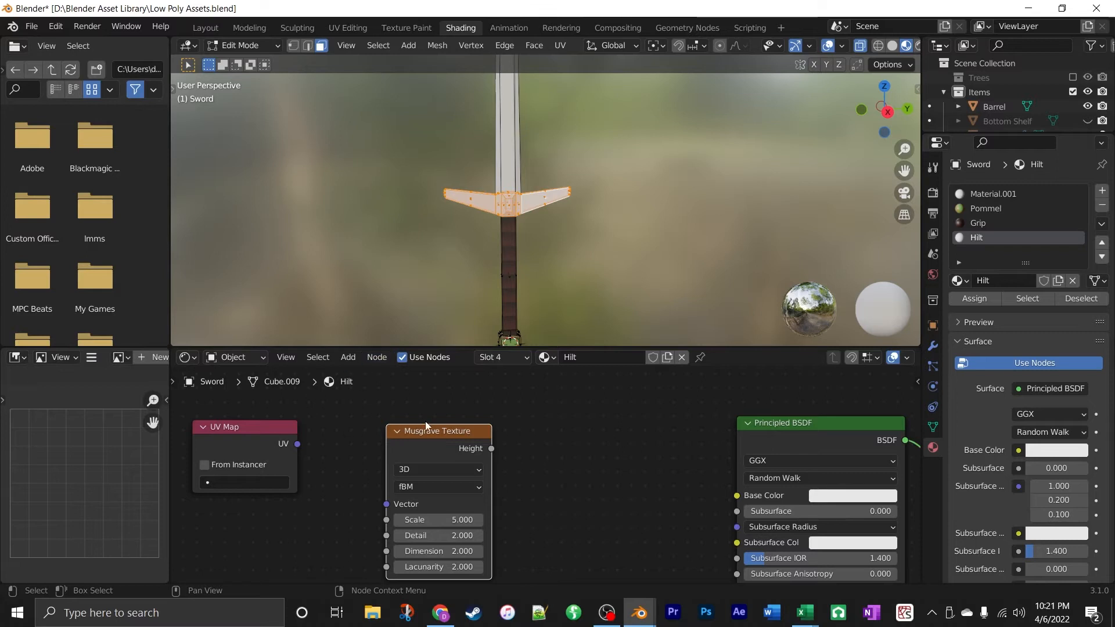
{"action": "left_click_drag", "start_coordinate": [429, 431], "coordinate": [472, 419]}
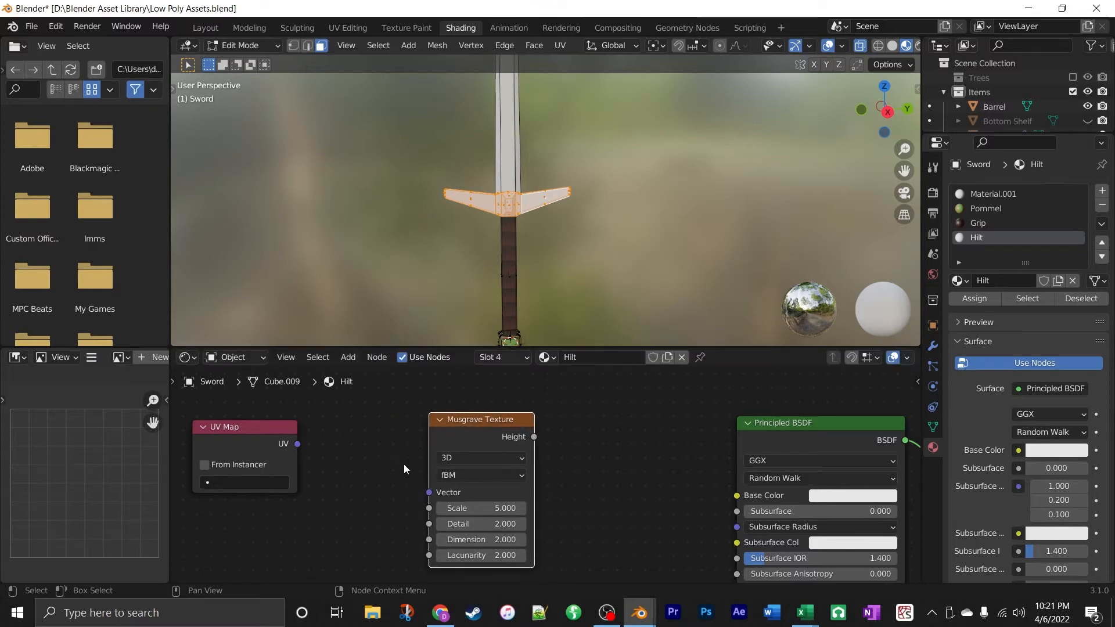
Add a Mapping node between the UV Map and the Musgrave Texture.
{"action": "left_click", "coordinate": [349, 357]}
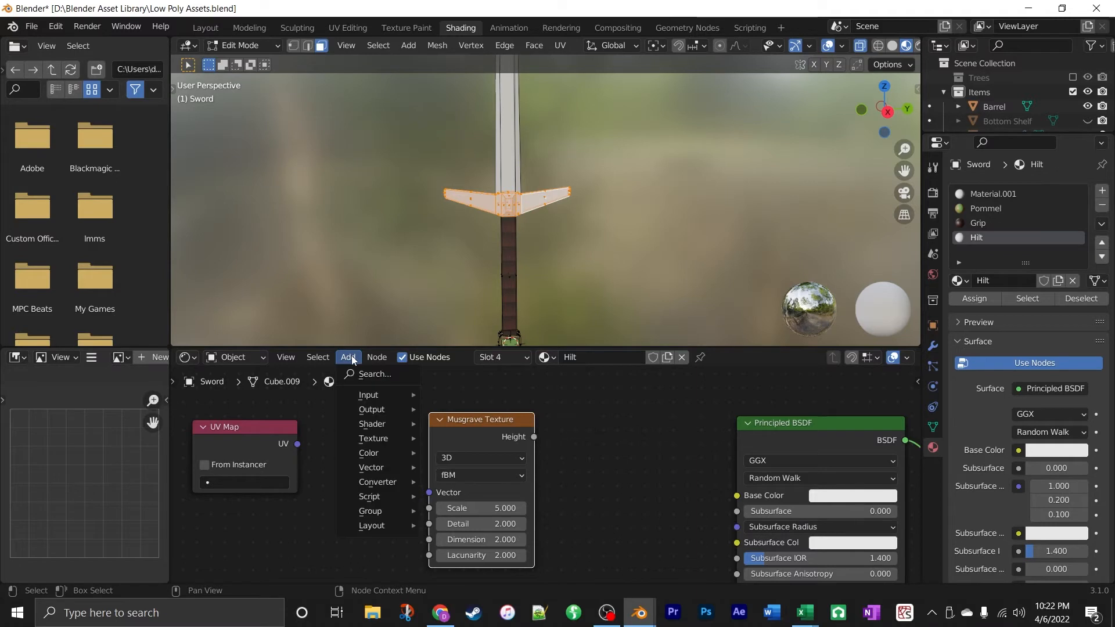
{"action": "mouse_move", "coordinate": [368, 396]}
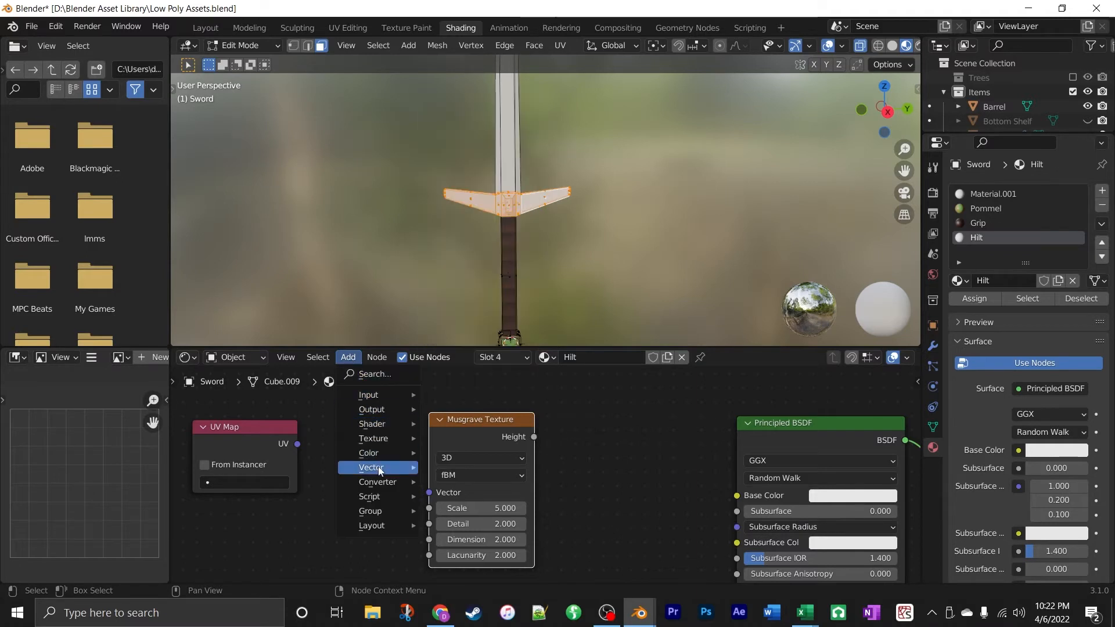
{"action": "mouse_move", "coordinate": [384, 466]}
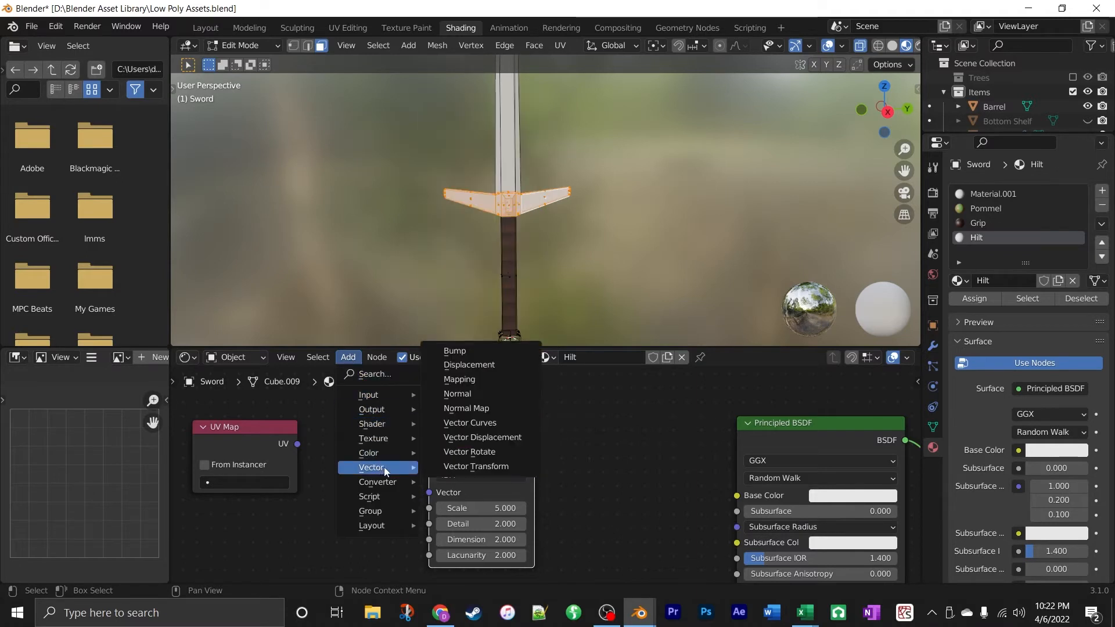
{"action": "left_click", "coordinate": [492, 379]}
{"action": "left_click", "coordinate": [317, 411]}
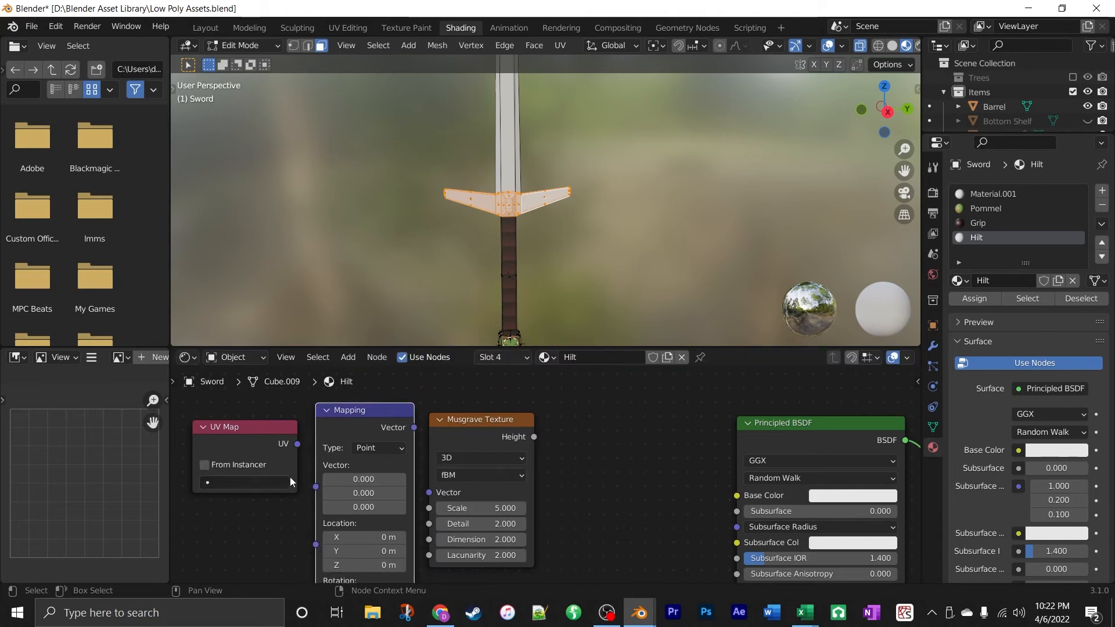
Link the UV Map through the Mapping node to the Musgrave Texture's Vector and choose UVMap as its UV layer.
{"action": "scroll", "coordinate": [290, 476], "scroll_direction": "down", "scroll_amount": 1}
{"action": "left_click_drag", "start_coordinate": [277, 441], "coordinate": [349, 485]}
{"action": "left_click_drag", "start_coordinate": [378, 419], "coordinate": [448, 490]}
{"action": "left_click_drag", "start_coordinate": [484, 424], "coordinate": [461, 401]}
{"action": "scroll", "coordinate": [456, 409], "scroll_direction": "down", "scroll_amount": 6}
{"action": "left_click_drag", "start_coordinate": [421, 443], "coordinate": [427, 435]}
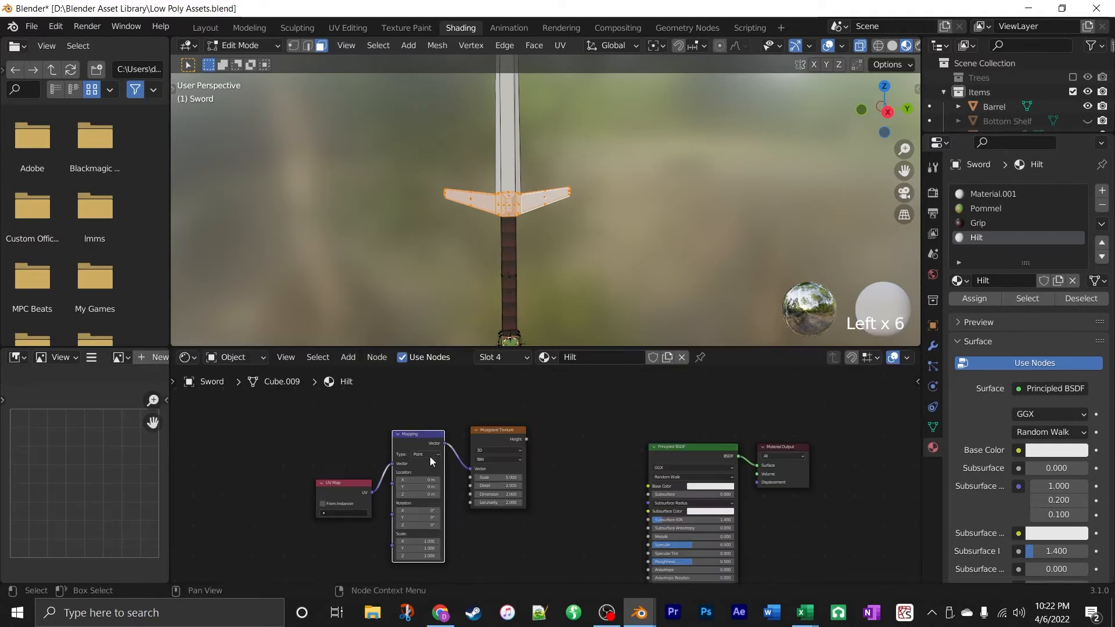
{"action": "left_click", "coordinate": [347, 512]}
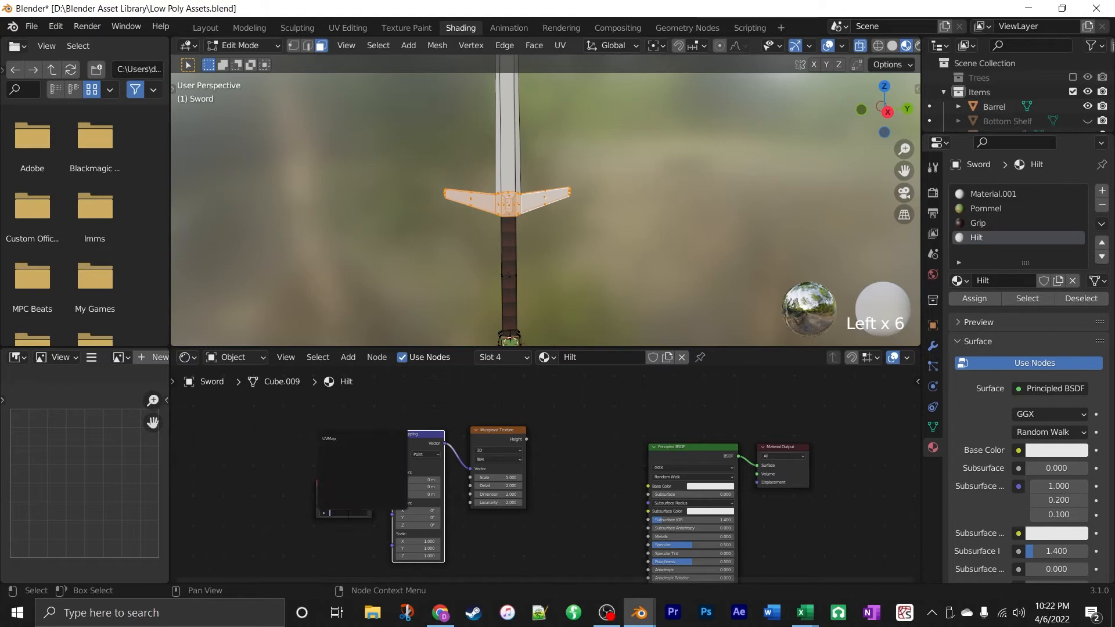
{"action": "left_click", "coordinate": [366, 439]}
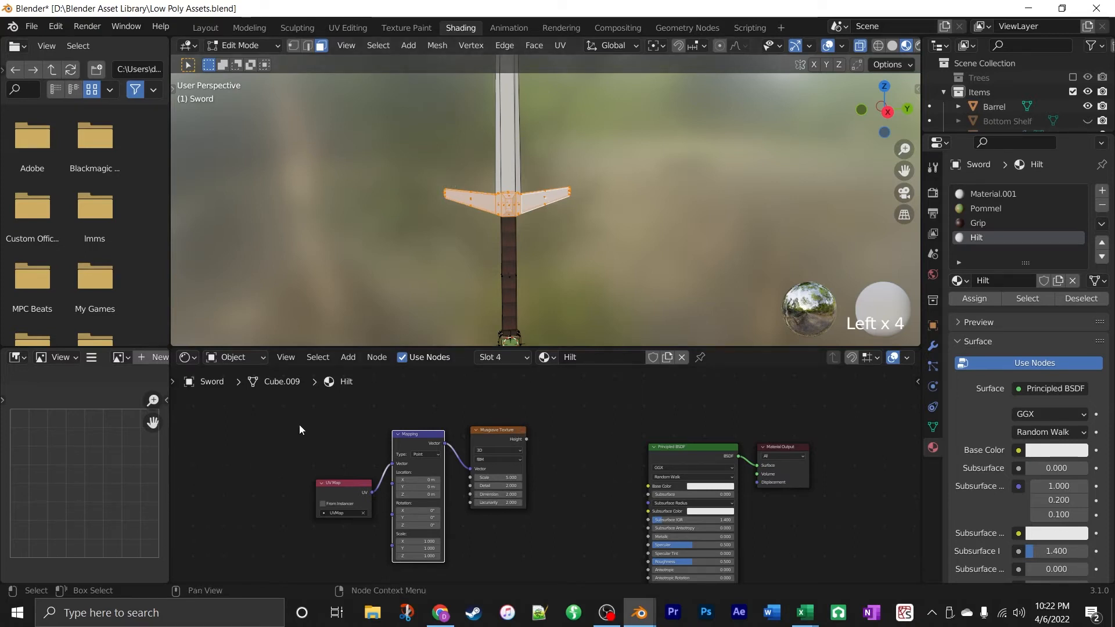
Add a MixRGB node after the Musgrave Texture, space the nodes out, and link the Musgrave Height to the Mix Fac.
{"action": "left_click", "coordinate": [346, 357]}
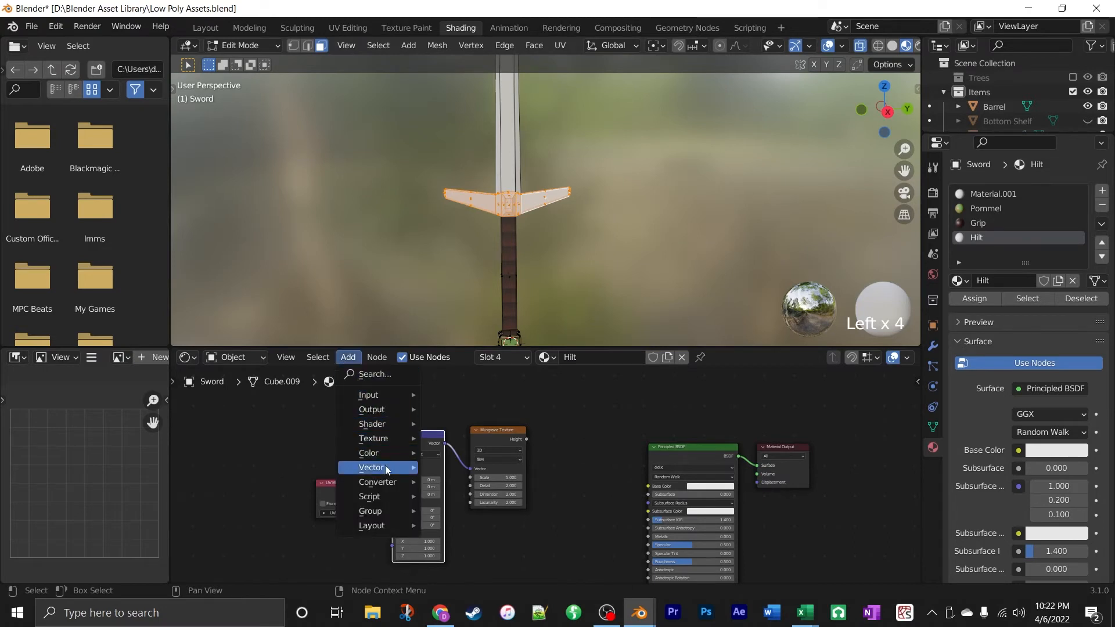
{"action": "mouse_move", "coordinate": [394, 451]}
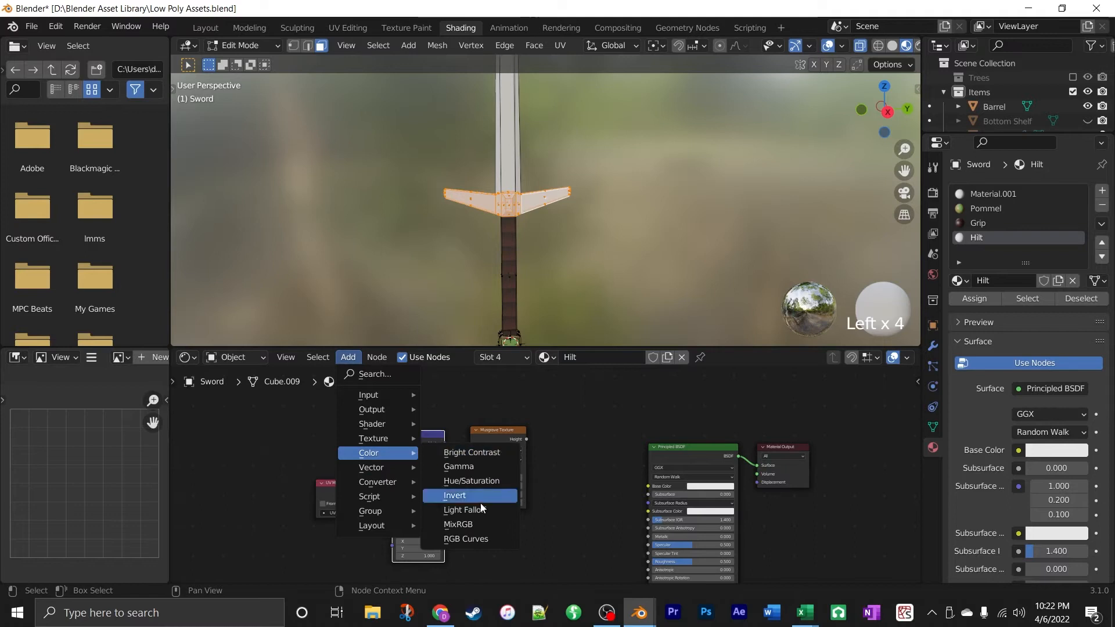
{"action": "left_click", "coordinate": [483, 523]}
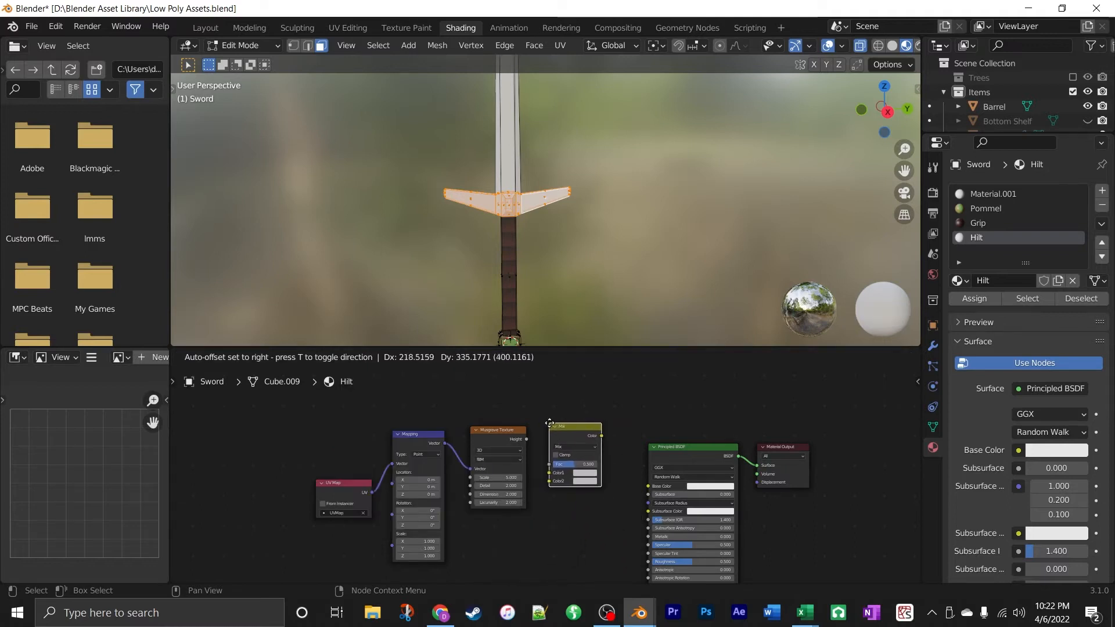
{"action": "left_click", "coordinate": [549, 423]}
{"action": "left_click_drag", "start_coordinate": [357, 481], "coordinate": [273, 477]}
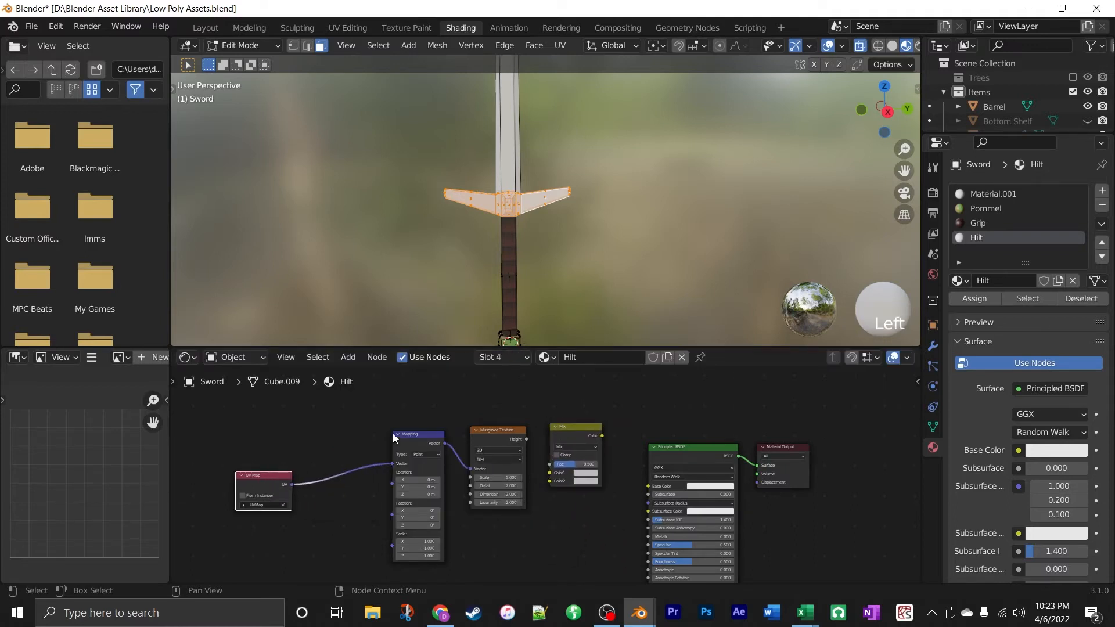
{"action": "left_click_drag", "start_coordinate": [433, 433], "coordinate": [364, 435]}
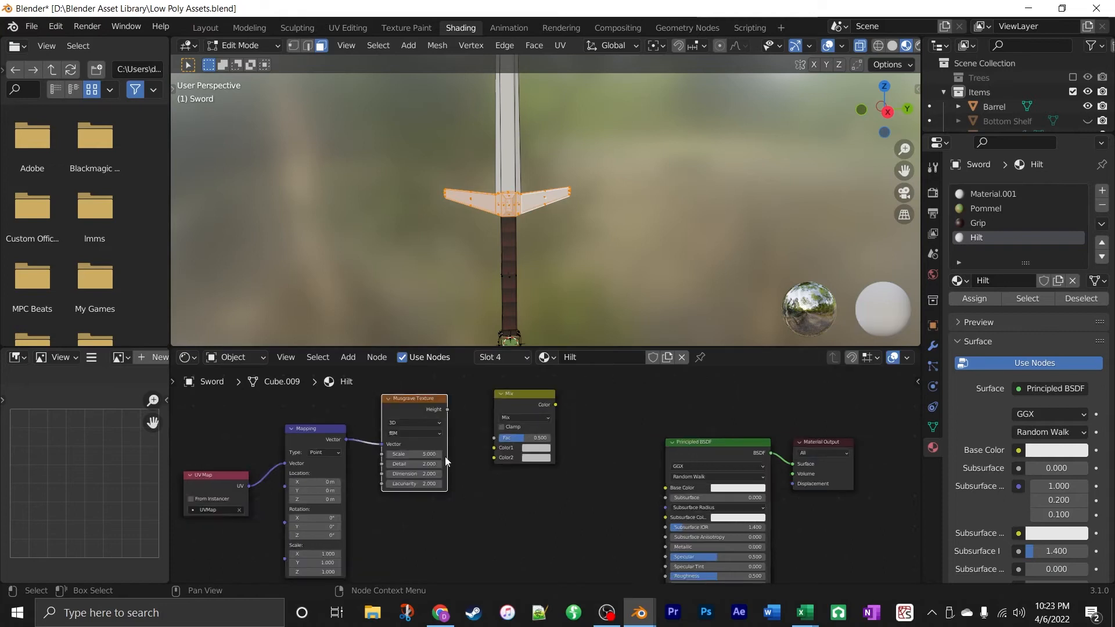
{"action": "scroll", "coordinate": [445, 456], "scroll_direction": "up", "scroll_amount": 3}
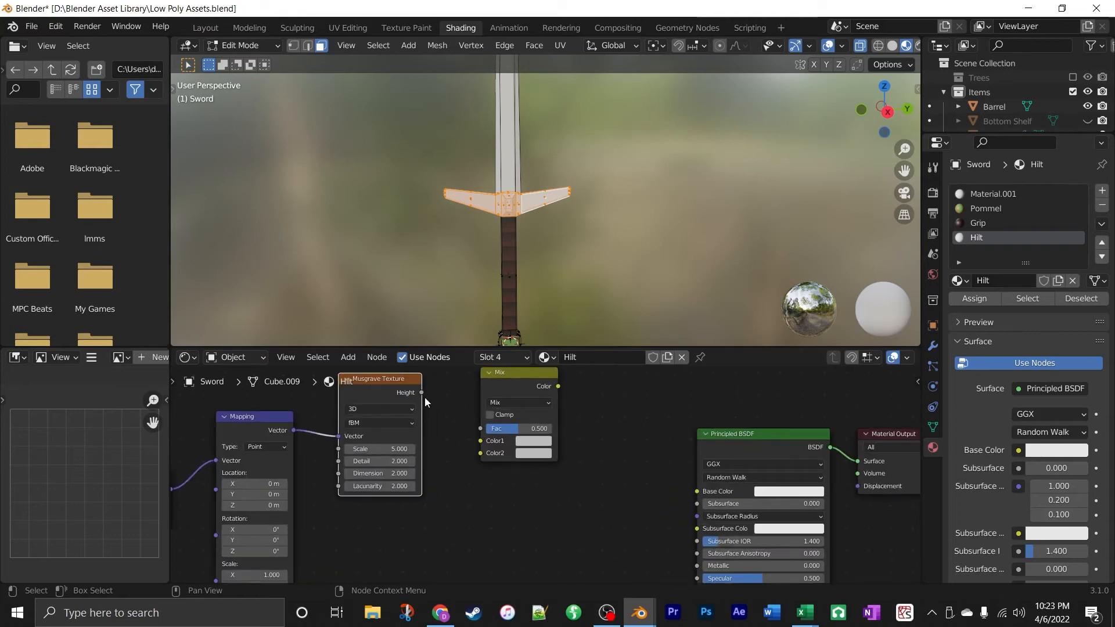
{"action": "left_click_drag", "start_coordinate": [422, 393], "coordinate": [485, 430]}
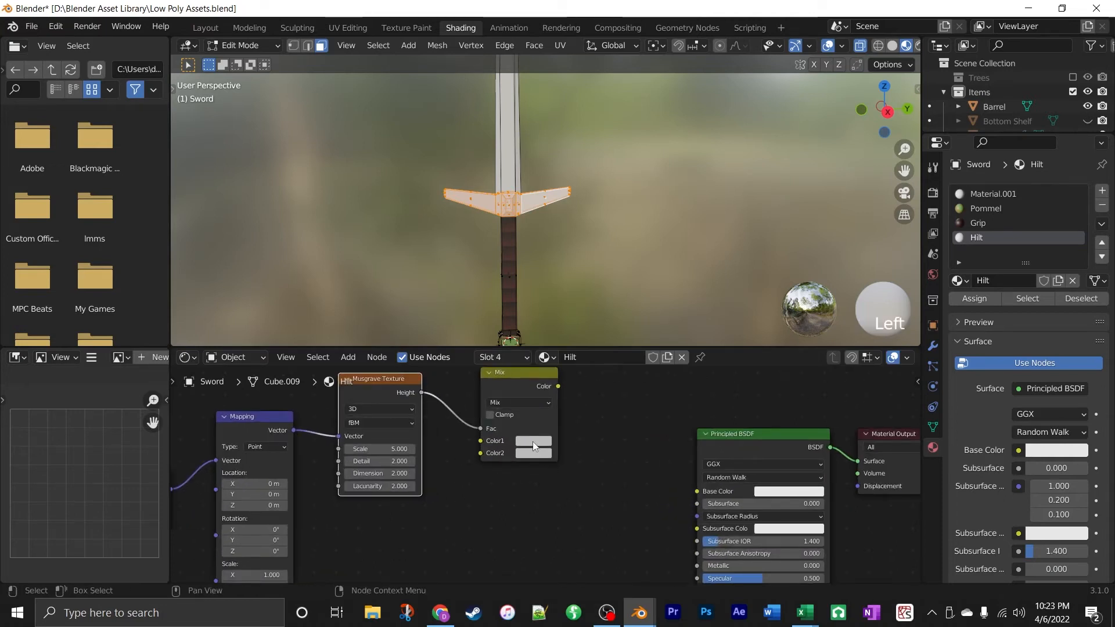
Set the Mix node's Color1 to a bright orange with hue 0.070, saturation 0.999 and value 1.000.
{"action": "left_click", "coordinate": [532, 441]}
{"action": "left_click", "coordinate": [542, 352]}
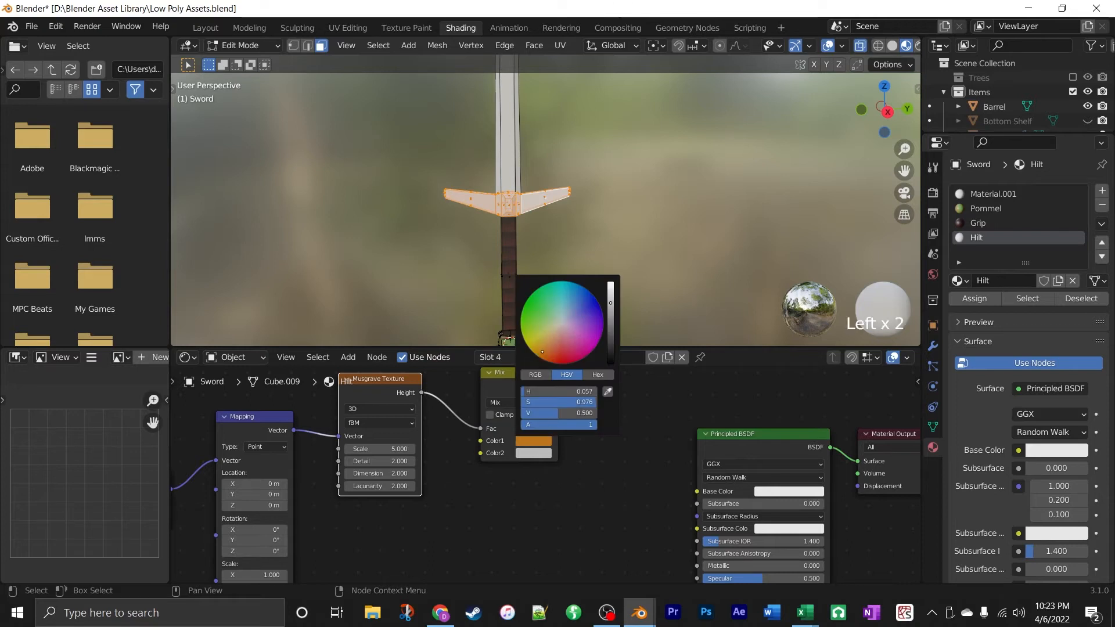
{"action": "left_click_drag", "start_coordinate": [611, 301], "coordinate": [611, 284]}
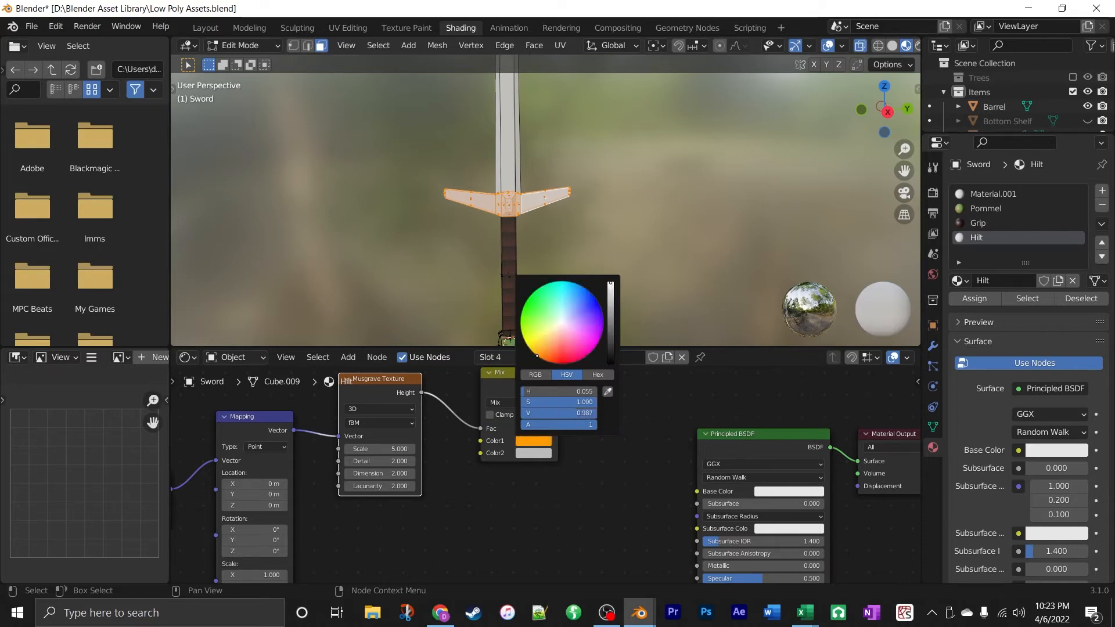
{"action": "left_click", "coordinate": [535, 353]}
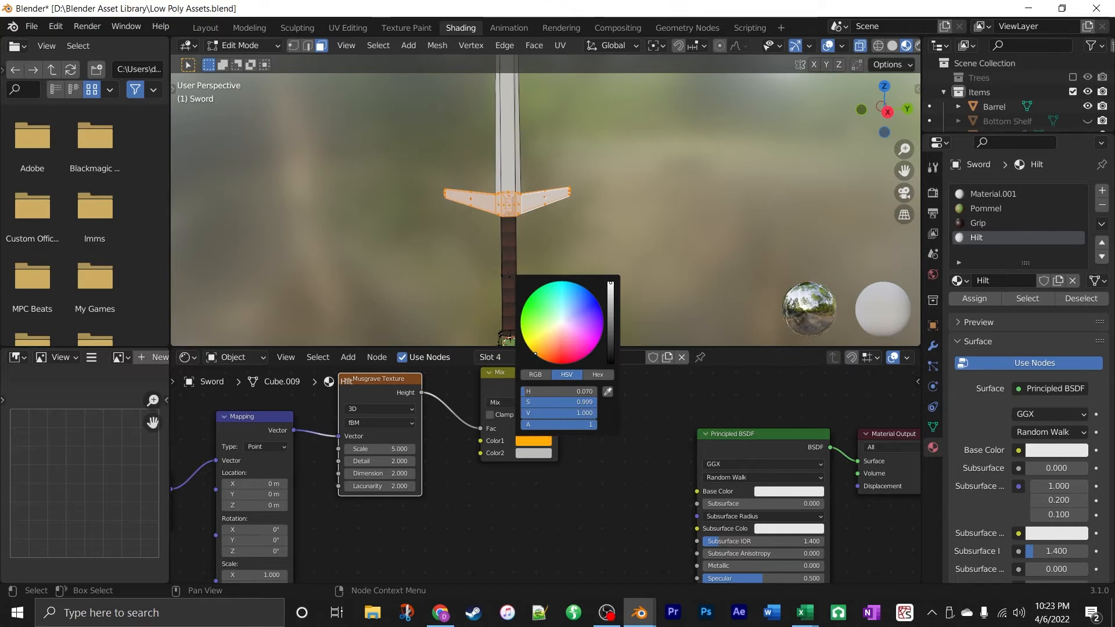
Set the Mix node's Color2 to a fully bright golden yellow.
{"action": "left_click", "coordinate": [523, 454]}
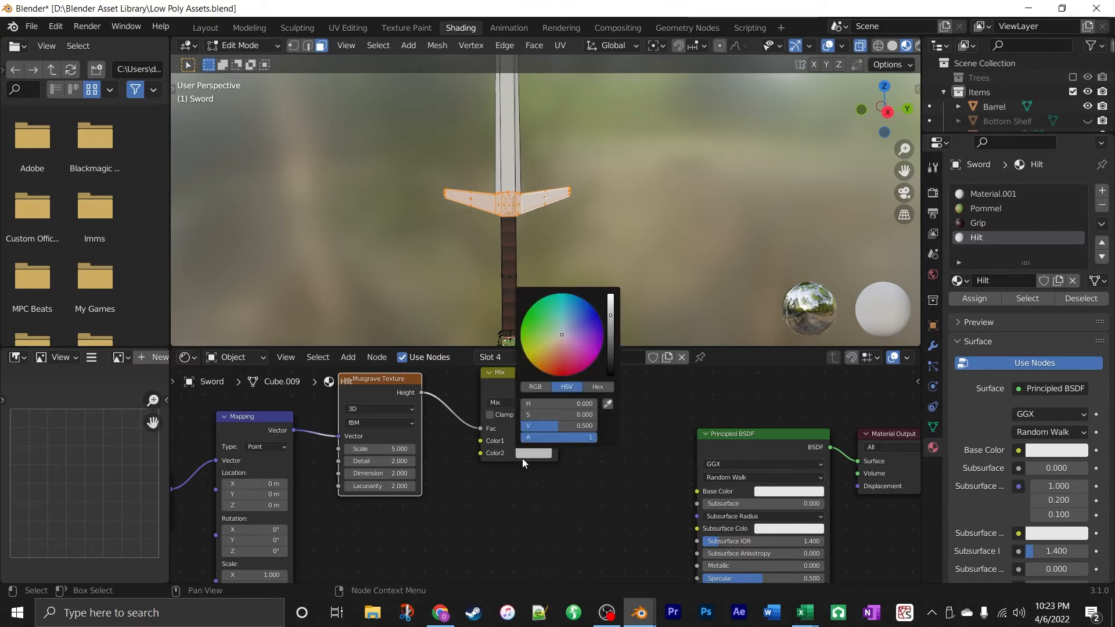
{"action": "left_click", "coordinate": [529, 360]}
{"action": "left_click_drag", "start_coordinate": [610, 316], "coordinate": [615, 292]}
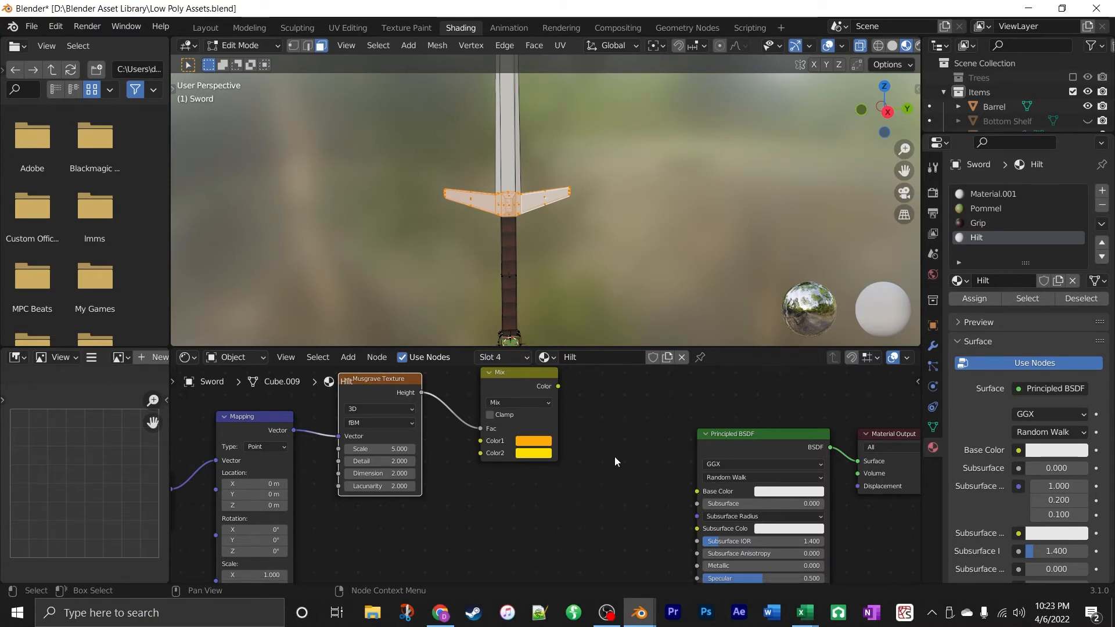
Add a ColorRamp node after the Mix node and link the Mix Color output to the ramp's Fac.
{"action": "left_click_drag", "start_coordinate": [518, 372], "coordinate": [518, 412]}
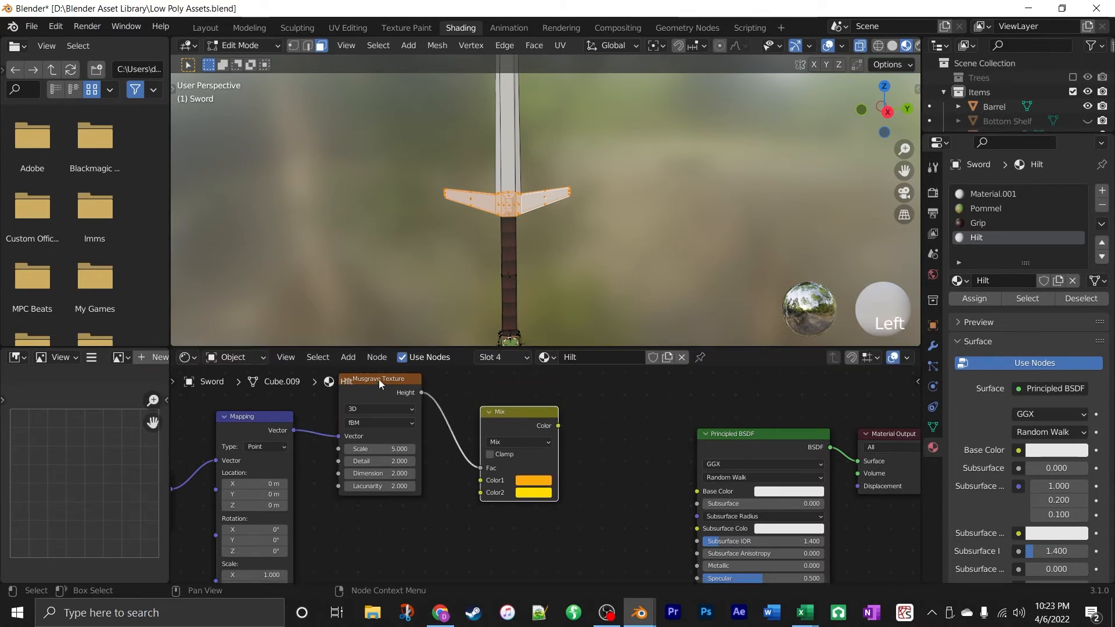
{"action": "left_click", "coordinate": [350, 356]}
{"action": "mouse_move", "coordinate": [381, 485]}
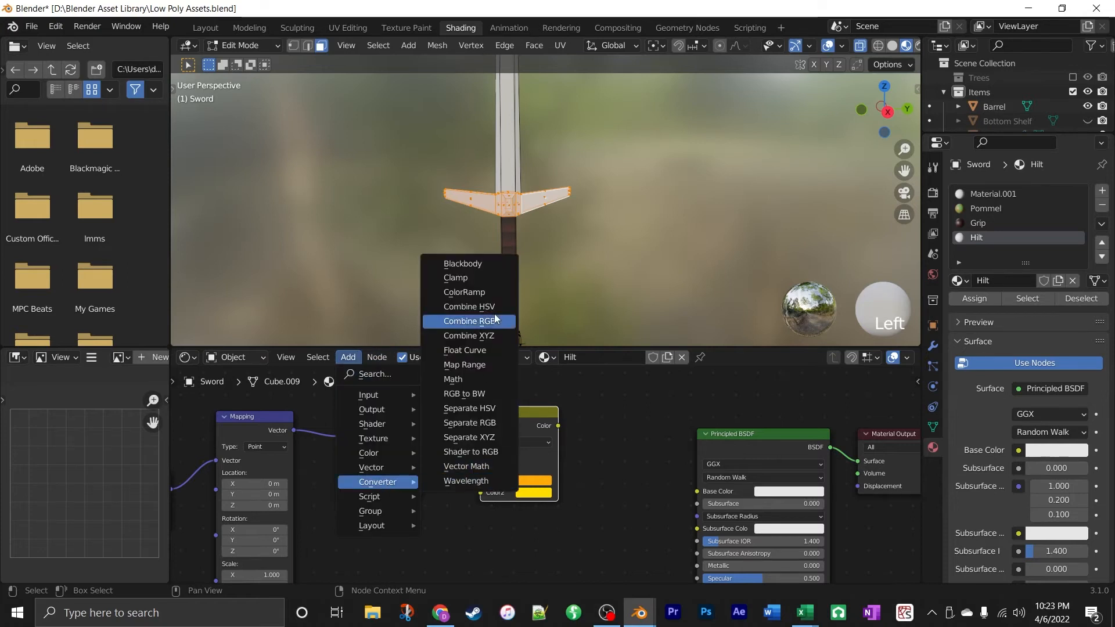
{"action": "left_click", "coordinate": [464, 292]}
{"action": "left_click", "coordinate": [567, 352]}
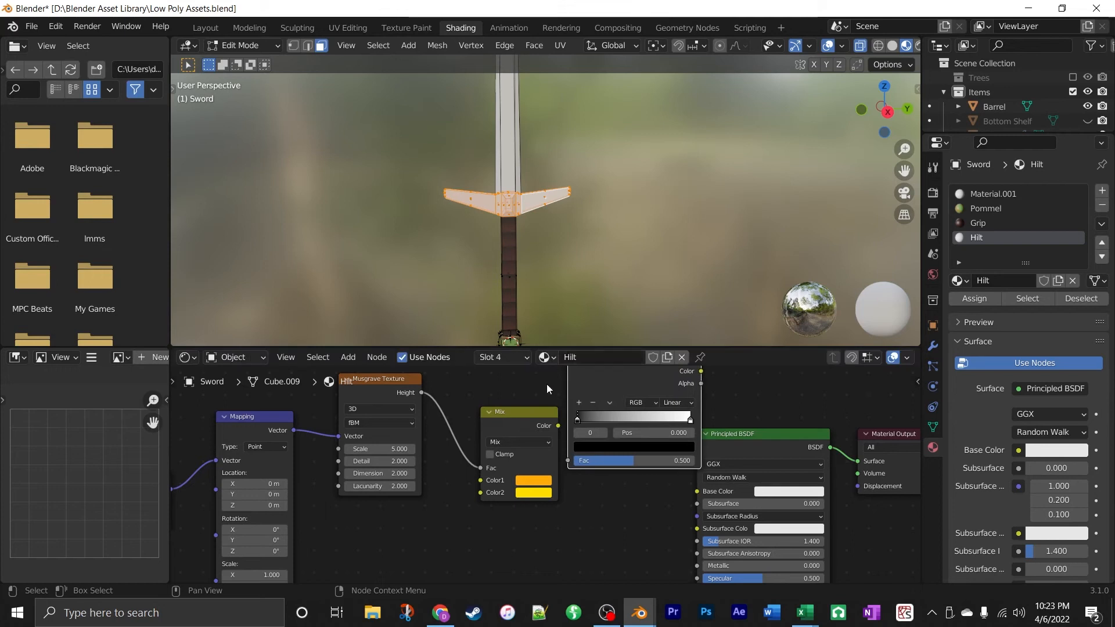
{"action": "scroll", "coordinate": [444, 472], "scroll_direction": "down", "scroll_amount": 2}
{"action": "left_click_drag", "start_coordinate": [529, 432], "coordinate": [549, 461]}
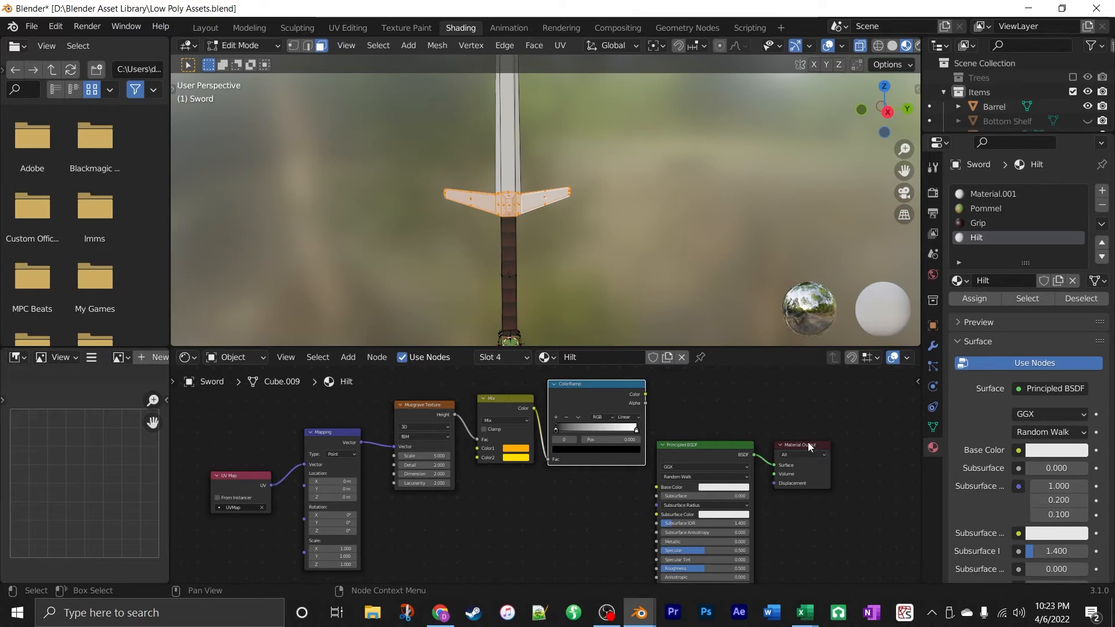
Move the Principled BSDF and Material Output farther along, link the ColorRamp Color to Base Color, and space the ramp evenly.
{"action": "left_click_drag", "start_coordinate": [807, 442], "coordinate": [882, 413]}
{"action": "left_click_drag", "start_coordinate": [709, 443], "coordinate": [761, 389]}
{"action": "left_click_drag", "start_coordinate": [646, 410], "coordinate": [717, 436]}
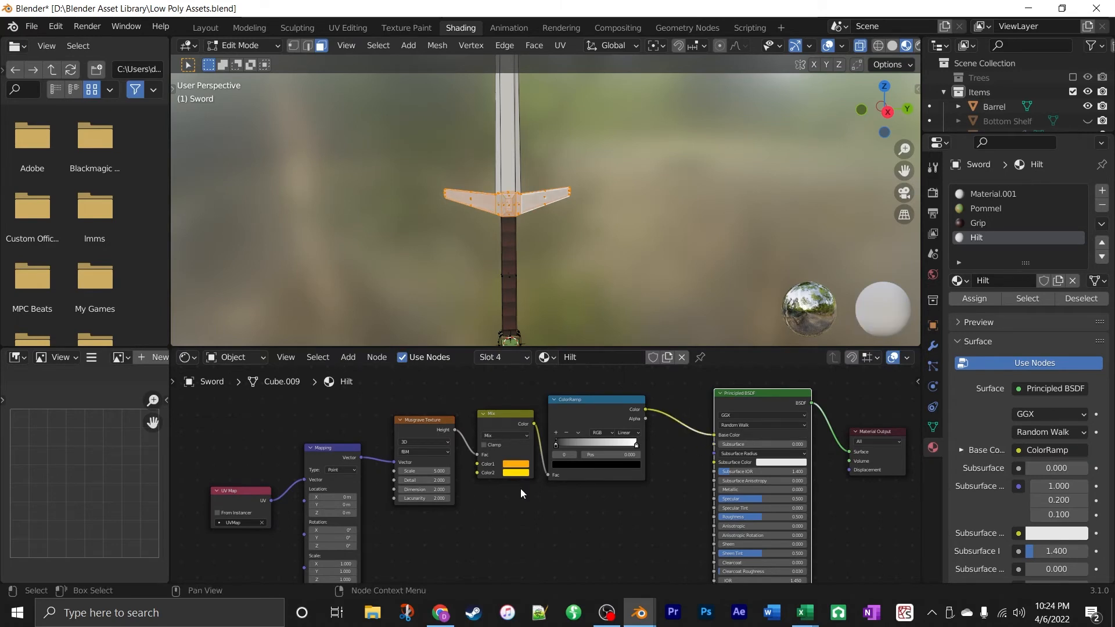
{"action": "left_click_drag", "start_coordinate": [598, 403], "coordinate": [629, 404]}
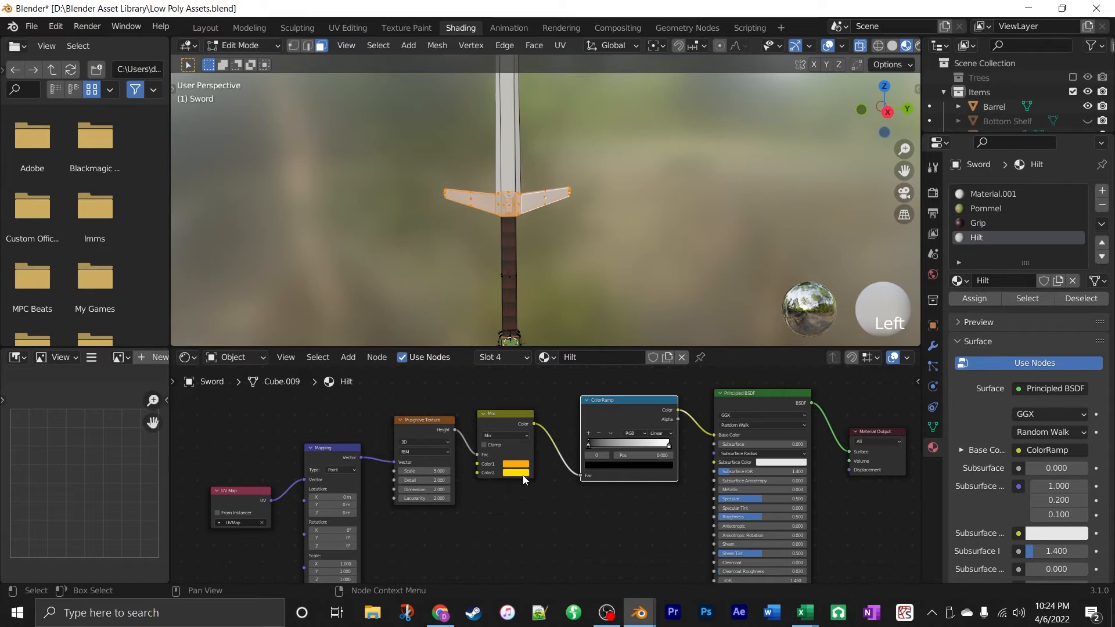
Sample the Mix node's orange Color1 into the ColorRamp's first stop and its yellow Color2 into the last stop.
{"action": "left_click", "coordinate": [588, 447]}
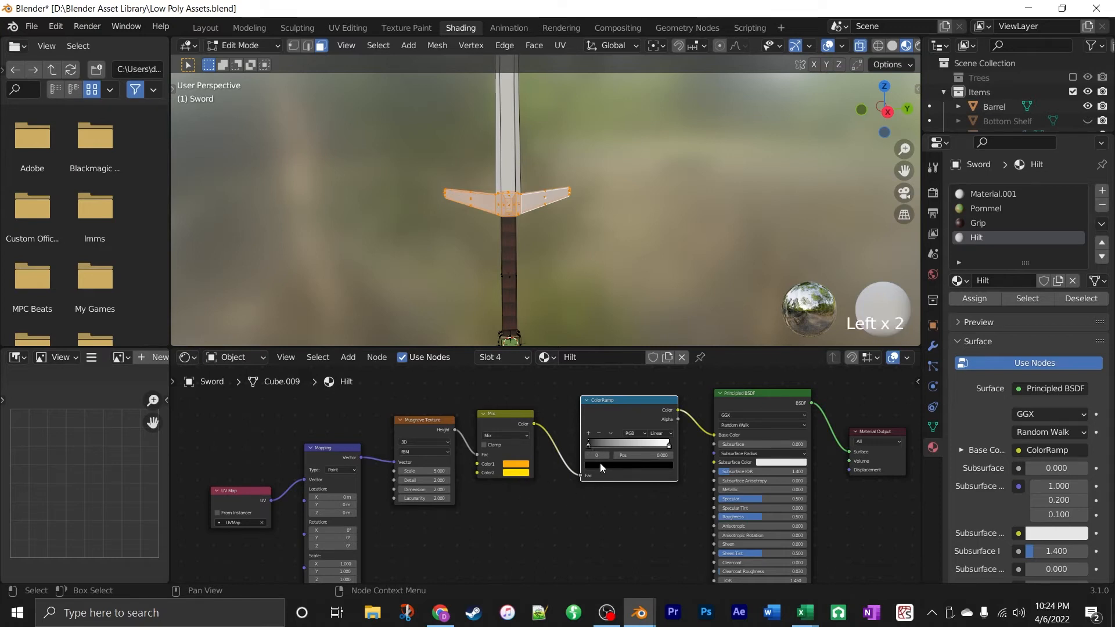
{"action": "left_click", "coordinate": [601, 463]}
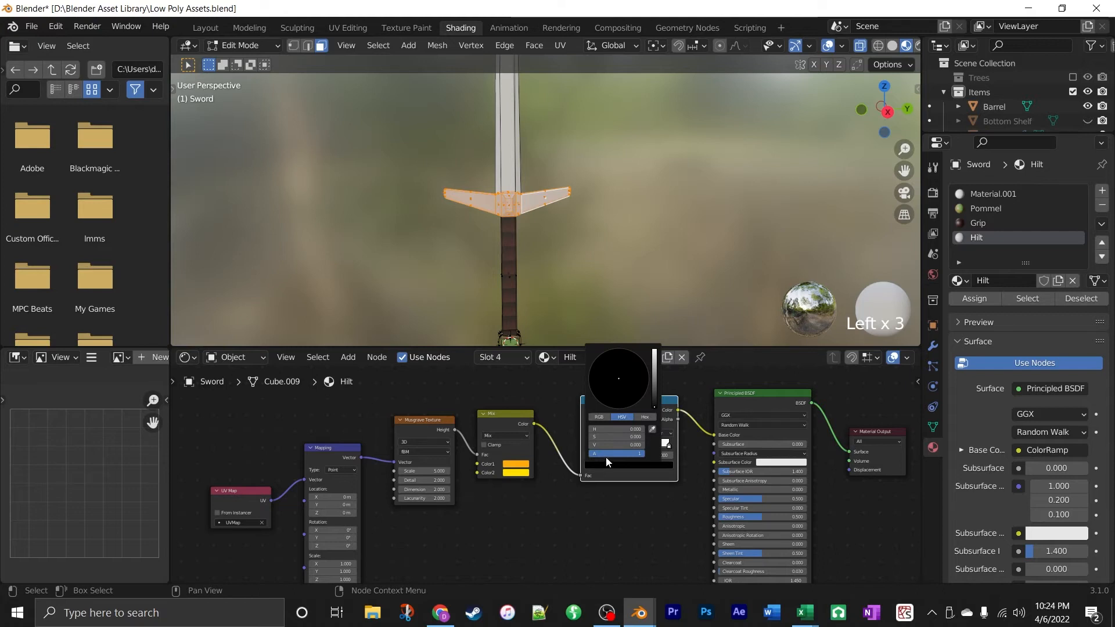
{"action": "left_click", "coordinate": [652, 430]}
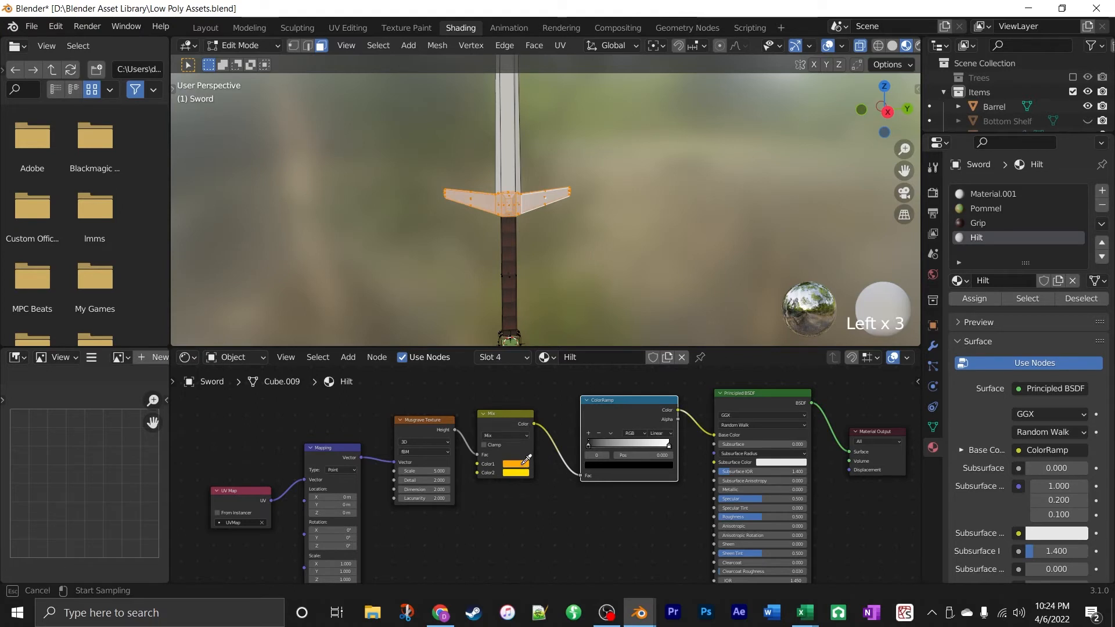
{"action": "left_click", "coordinate": [523, 465]}
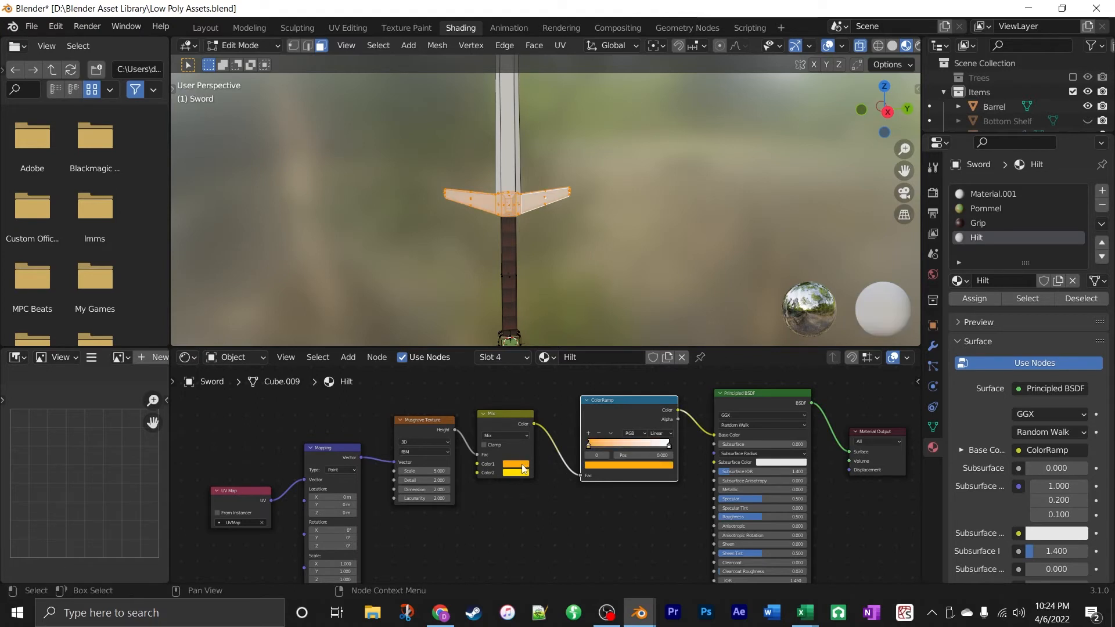
{"action": "left_click", "coordinate": [669, 446]}
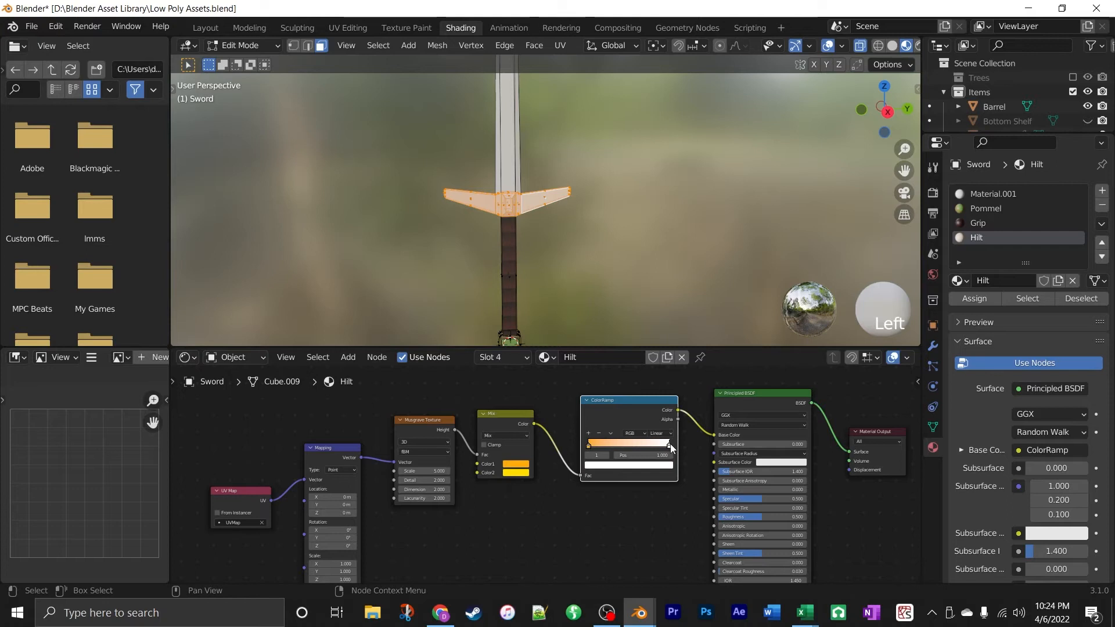
{"action": "left_click", "coordinate": [670, 467]}
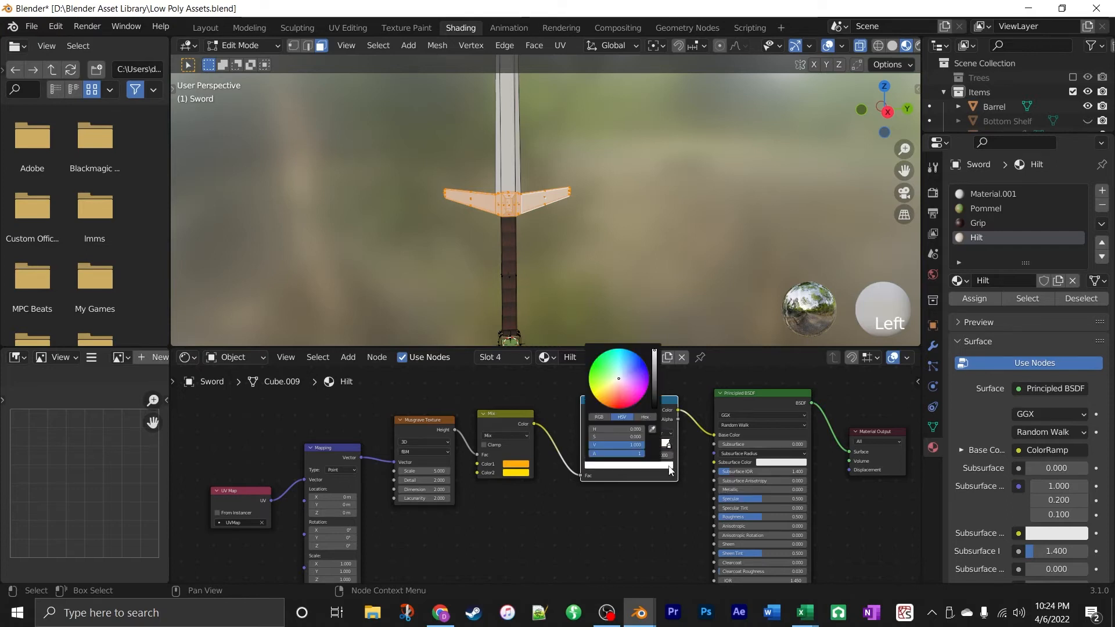
{"action": "left_click", "coordinate": [652, 429]}
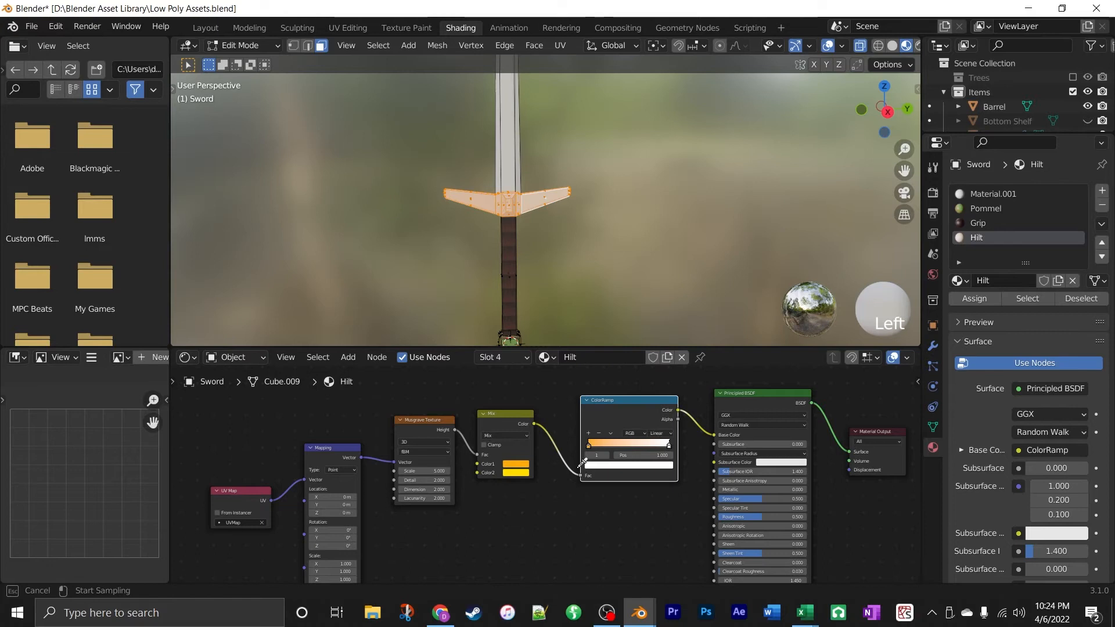
{"action": "left_click", "coordinate": [526, 473]}
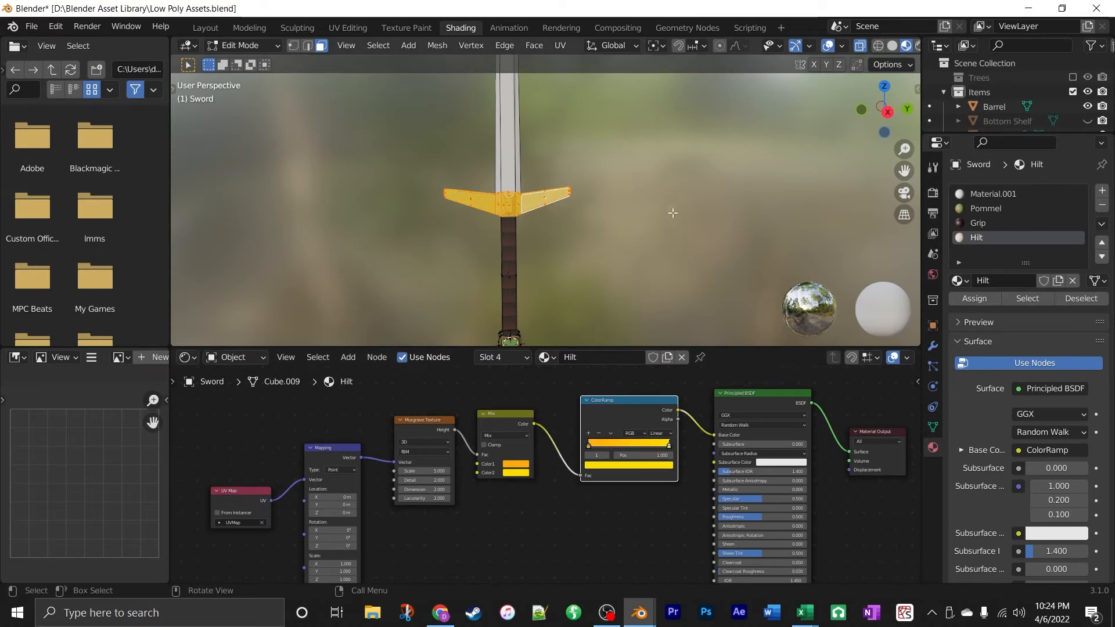
Switch the sword to Object Mode and examine the guard's gold shading up close.
{"action": "middle_click_drag", "start_coordinate": [677, 217], "coordinate": [568, 244]}
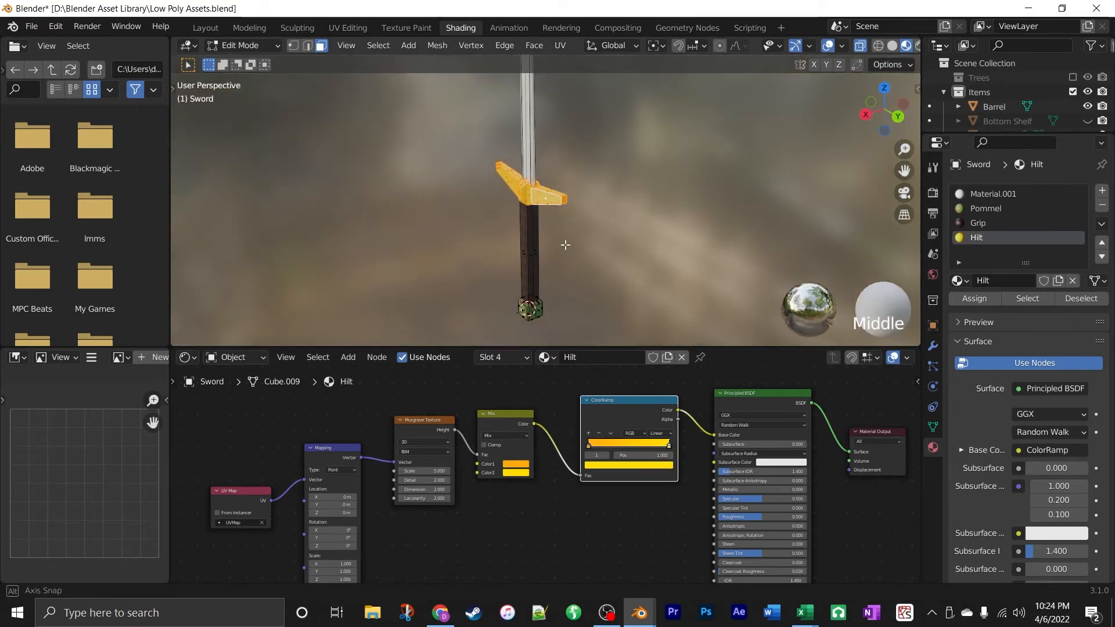
{"action": "left_click", "coordinate": [624, 210]}
{"action": "key", "text": "Tab"}
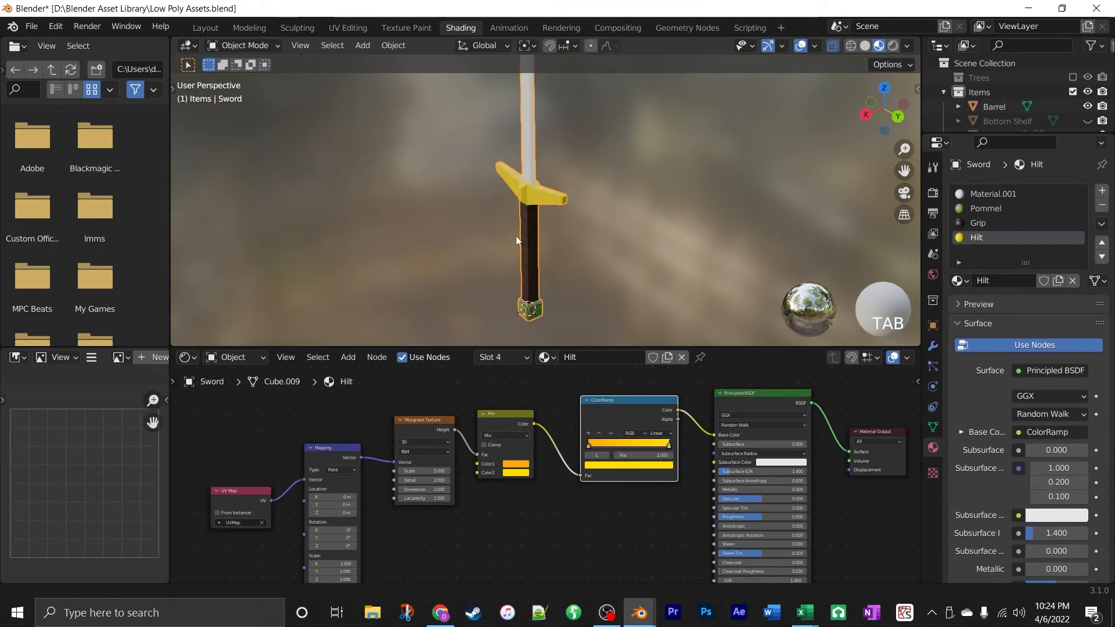
{"action": "middle_click_drag", "start_coordinate": [516, 236], "coordinate": [646, 224], "text": "shift"}
{"action": "scroll", "coordinate": [556, 310], "scroll_direction": "up", "scroll_amount": 3}
{"action": "scroll", "coordinate": [614, 187], "scroll_direction": "up", "scroll_amount": 3}
{"action": "scroll", "coordinate": [616, 191], "scroll_direction": "up", "scroll_amount": 1}
{"action": "scroll", "coordinate": [647, 227], "scroll_direction": "down", "scroll_amount": 3}
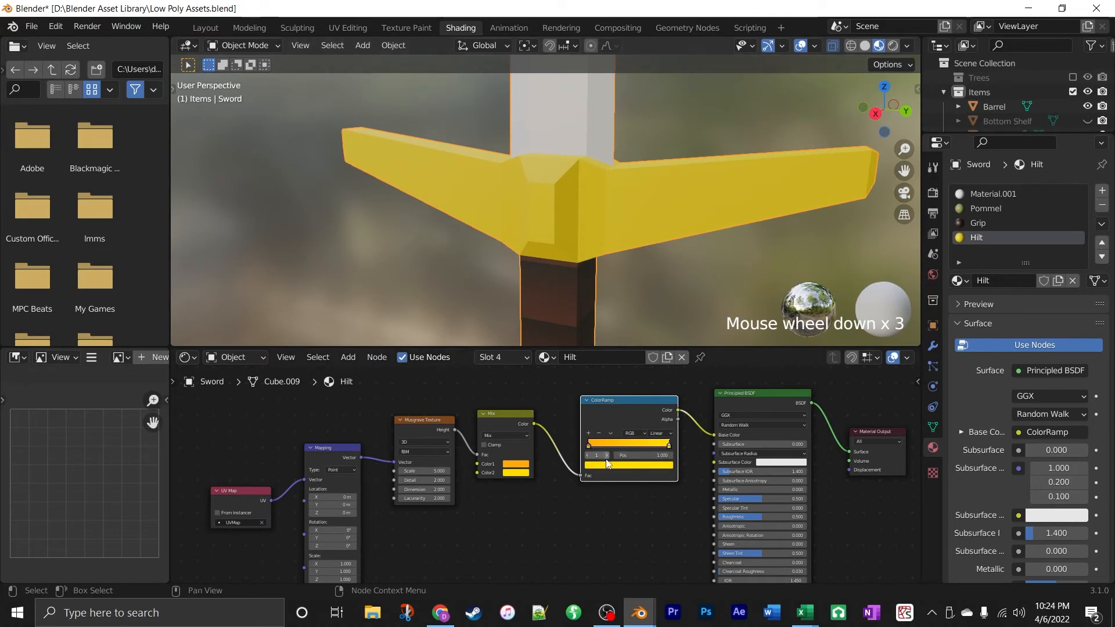
Set the Mix node's Color1 to a deeper orange with hue 0.029 and resample it into the ColorRamp's first stop.
{"action": "left_click", "coordinate": [522, 465]}
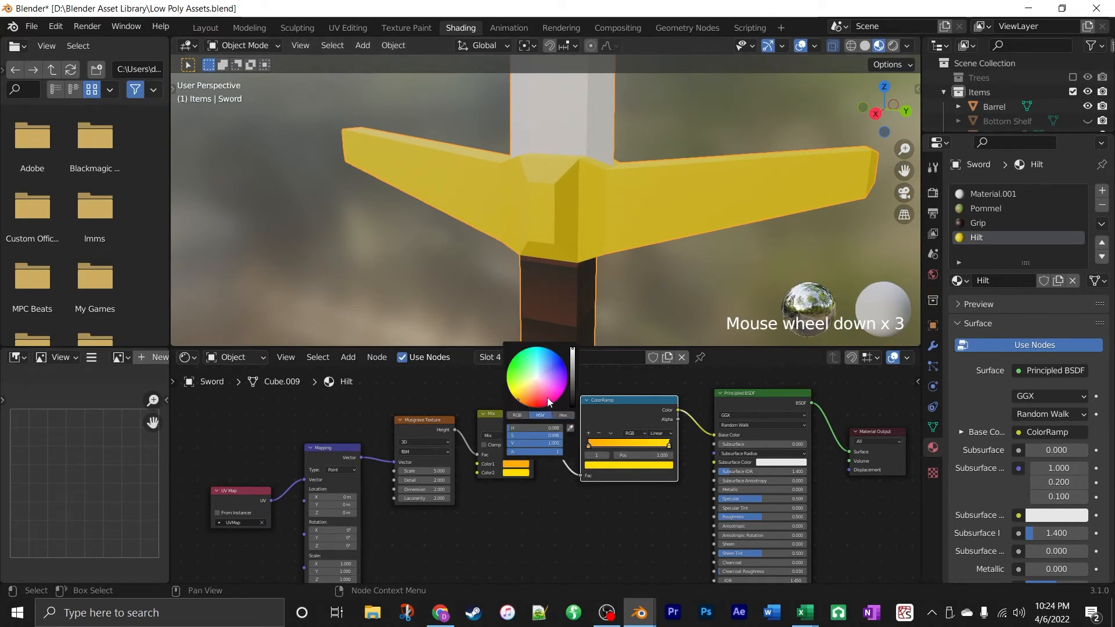
{"action": "left_click_drag", "start_coordinate": [522, 395], "coordinate": [523, 404]}
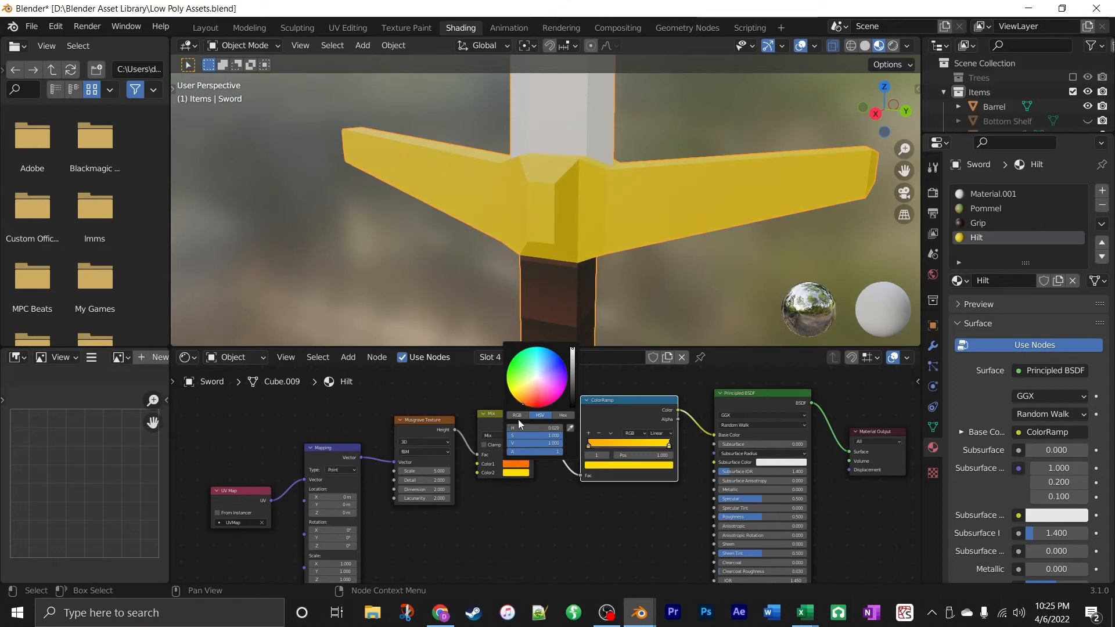
{"action": "left_click", "coordinate": [589, 444]}
{"action": "left_click", "coordinate": [598, 467]}
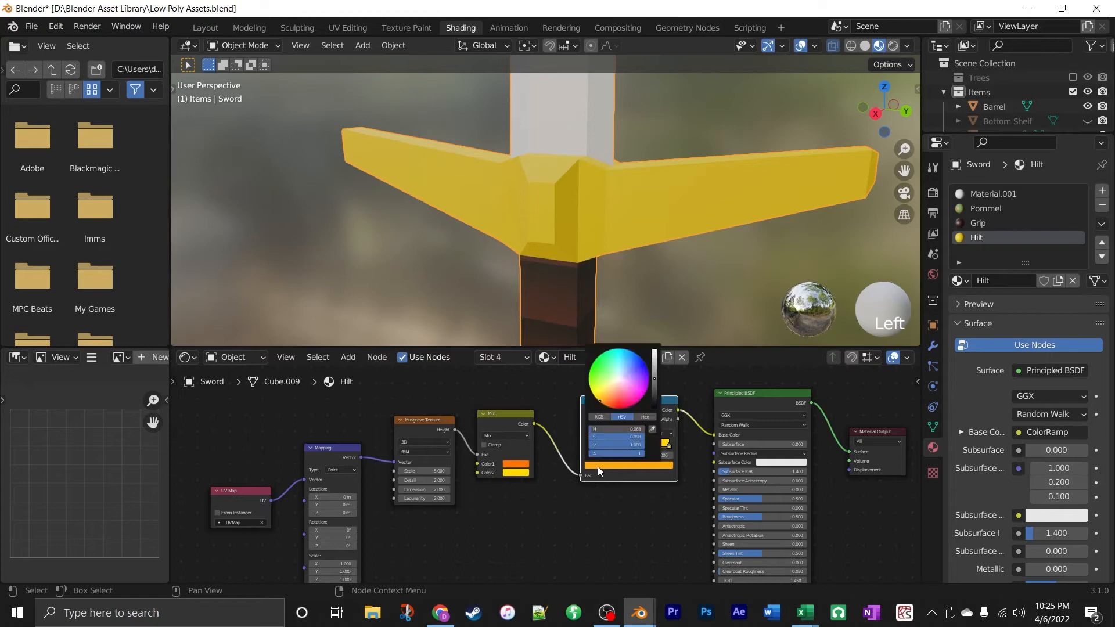
{"action": "left_click", "coordinate": [516, 472]}
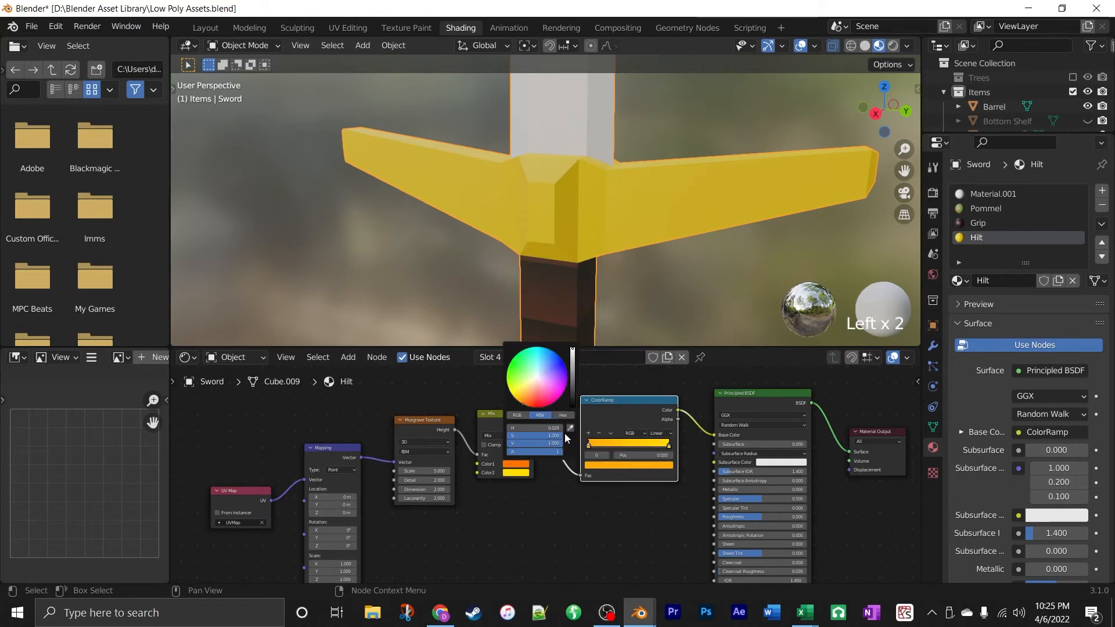
{"action": "left_click", "coordinate": [612, 465]}
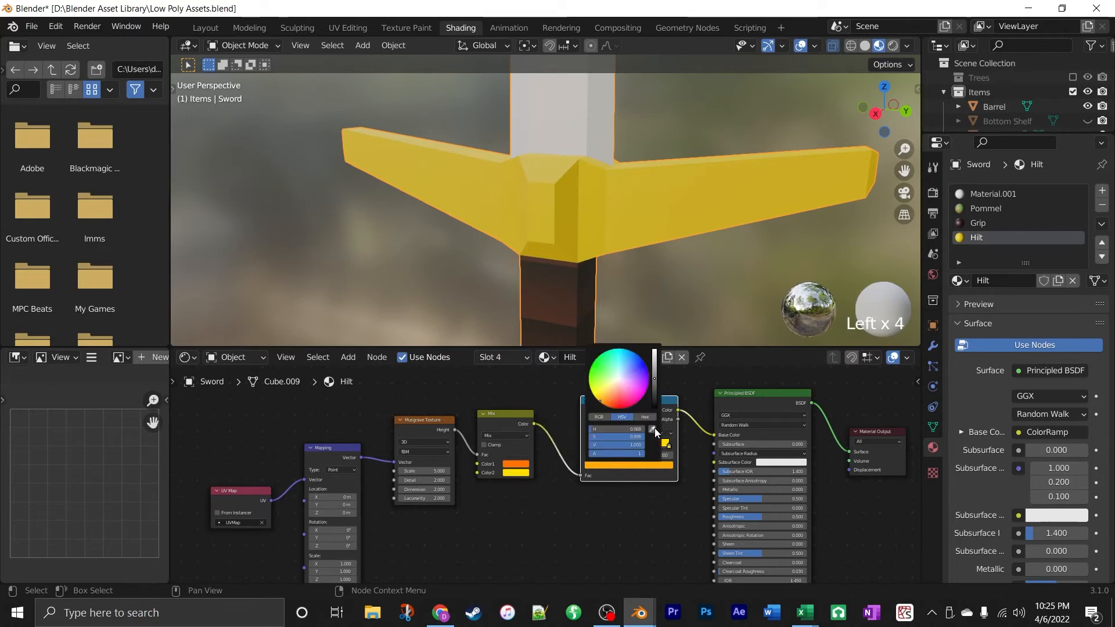
{"action": "left_click", "coordinate": [652, 429]}
{"action": "left_click", "coordinate": [523, 468]}
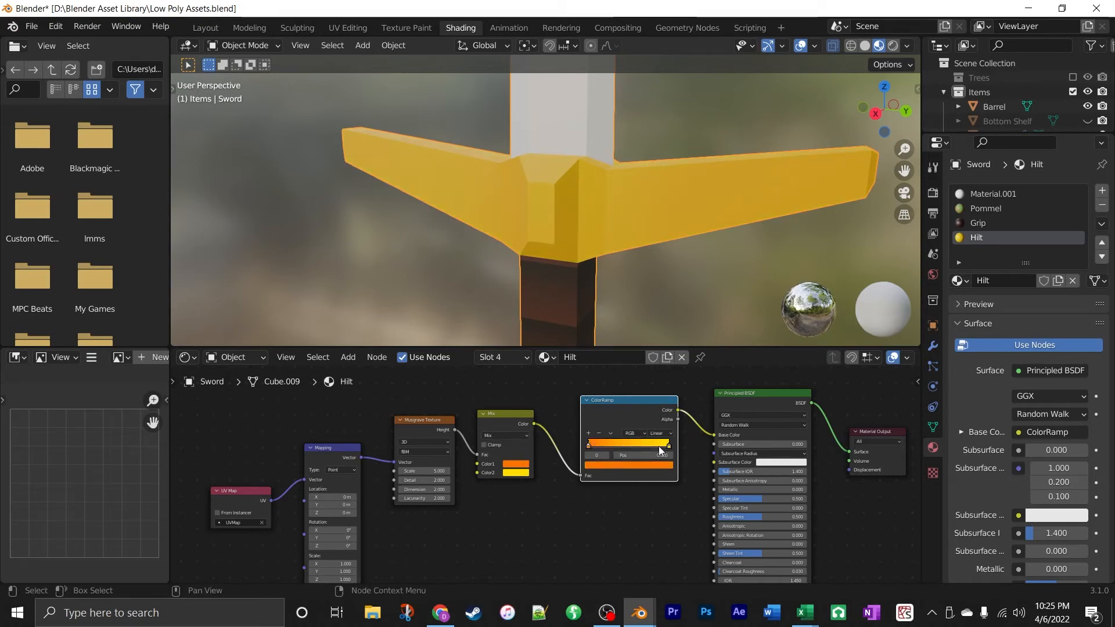
Move the ColorRamp's orange and yellow stops slightly inward and set the Mapping node's X scale to 1.400.
{"action": "left_click_drag", "start_coordinate": [669, 446], "coordinate": [600, 444]}
{"action": "left_click", "coordinate": [589, 444]}
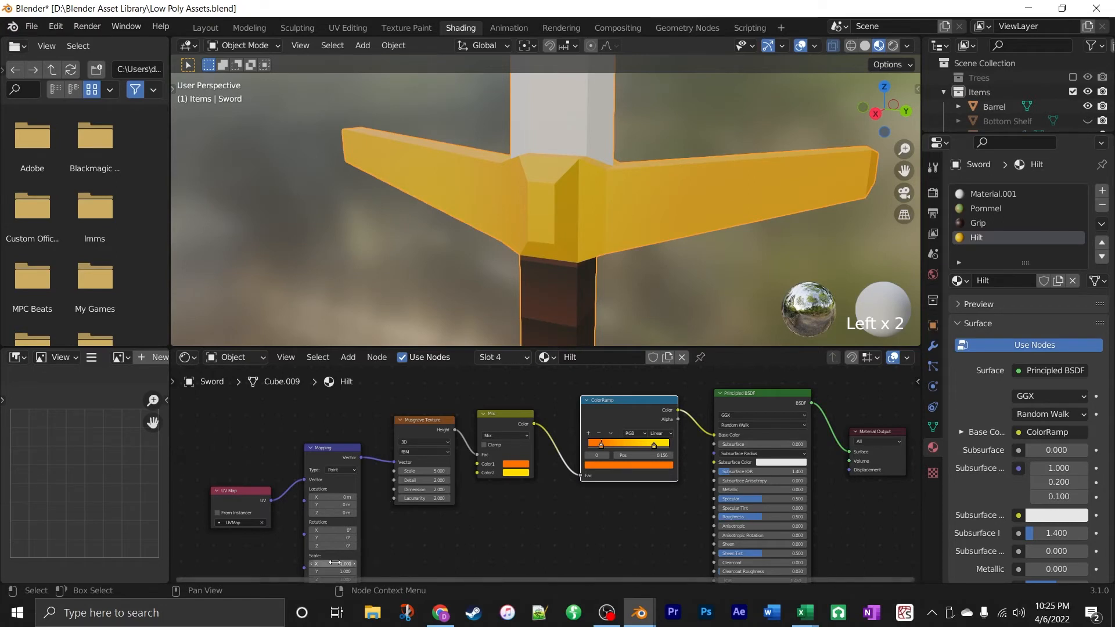
{"action": "mouse_move", "coordinate": [334, 564]}
{"action": "left_mouse_down"}
{"action": "mouse_move", "coordinate": [360, 564]}
{"action": "mouse_move", "coordinate": [334, 564]}
{"action": "mouse_move", "coordinate": [350, 564]}
{"action": "left_mouse_up"}
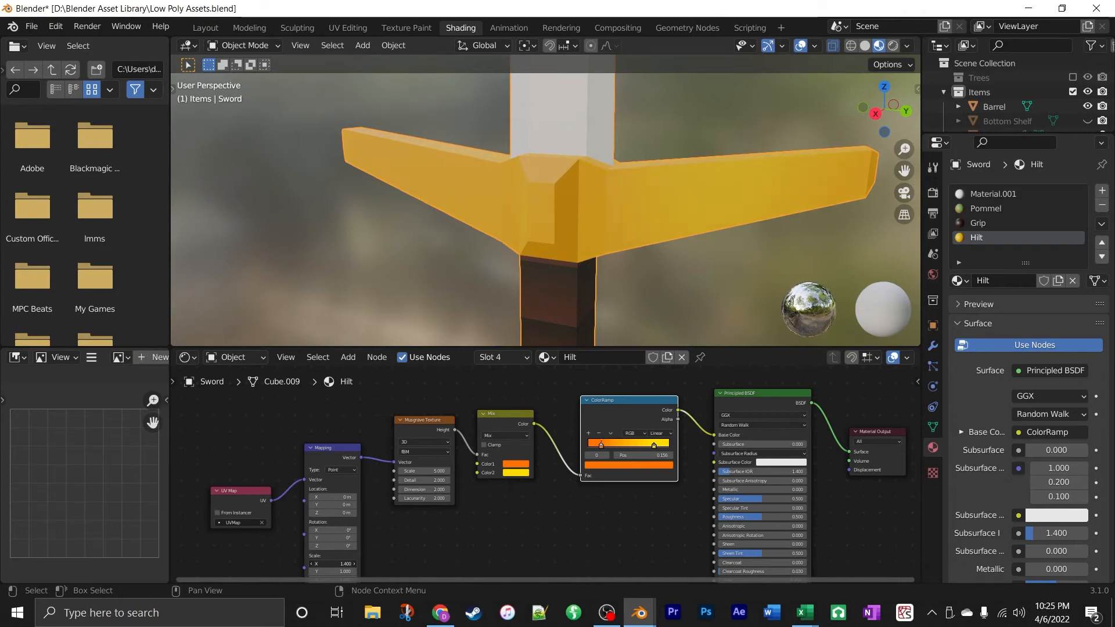
{"action": "middle_click_drag", "start_coordinate": [691, 267], "coordinate": [406, 244]}
{"action": "scroll", "coordinate": [577, 227], "scroll_direction": "down", "scroll_amount": 4}
{"action": "middle_click_drag", "start_coordinate": [572, 230], "coordinate": [578, 261]}
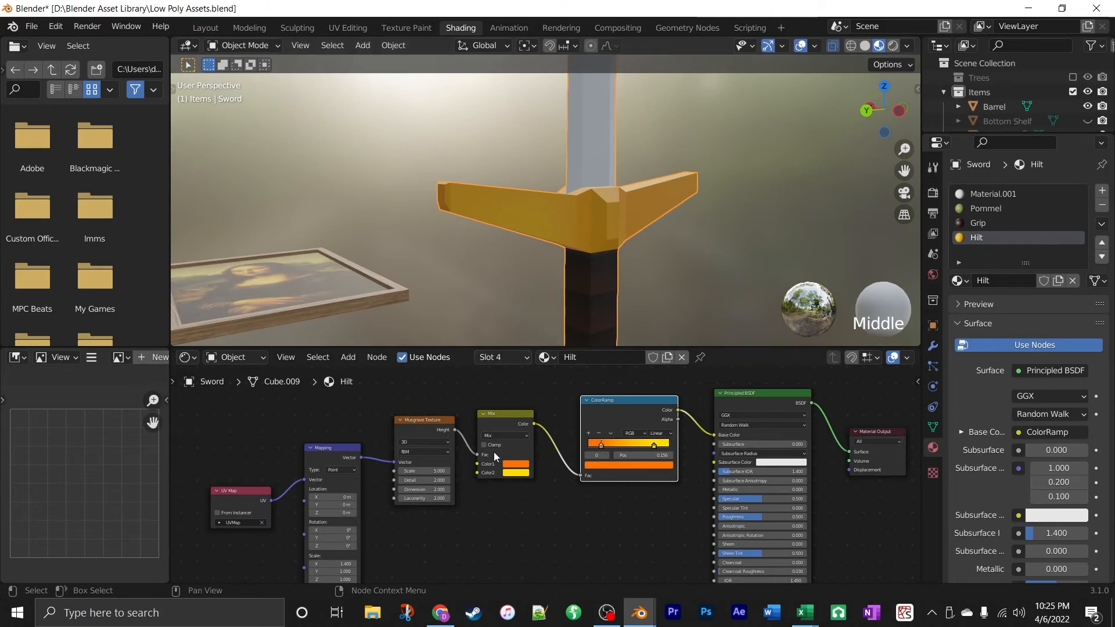
Raise the Musgrave Texture's Scale to about 12 and its Dimension to 4.300, checking the guard from several sides.
{"action": "left_click_drag", "start_coordinate": [435, 476], "coordinate": [493, 471]}
{"action": "middle_click_drag", "start_coordinate": [579, 242], "coordinate": [808, 268]}
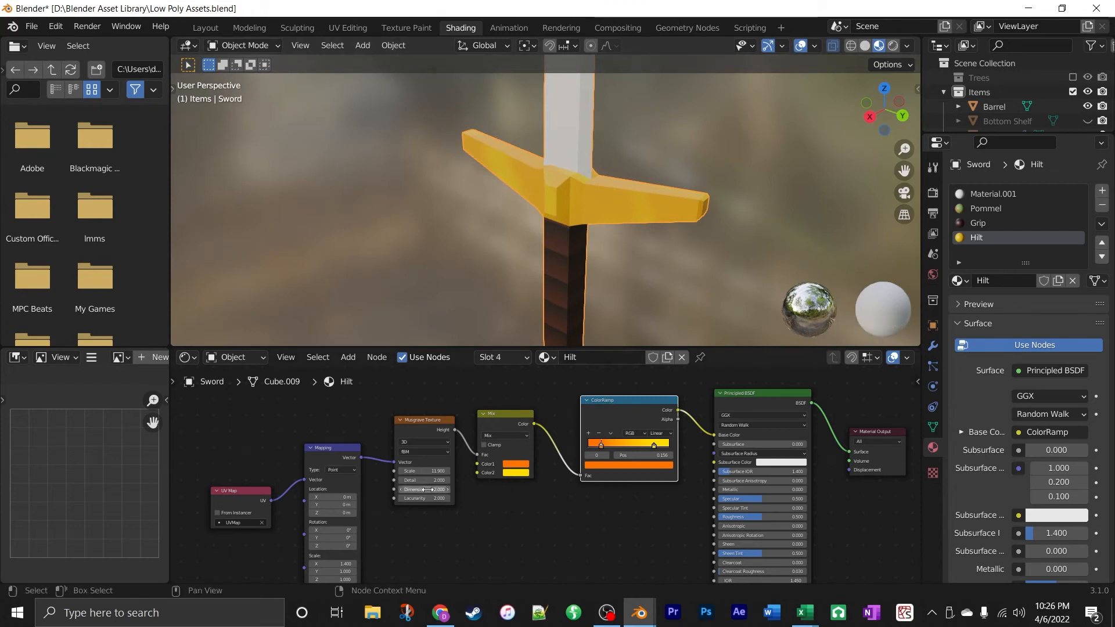
{"action": "left_click_drag", "start_coordinate": [427, 489], "coordinate": [432, 489]}
{"action": "middle_click_drag", "start_coordinate": [625, 214], "coordinate": [734, 190]}
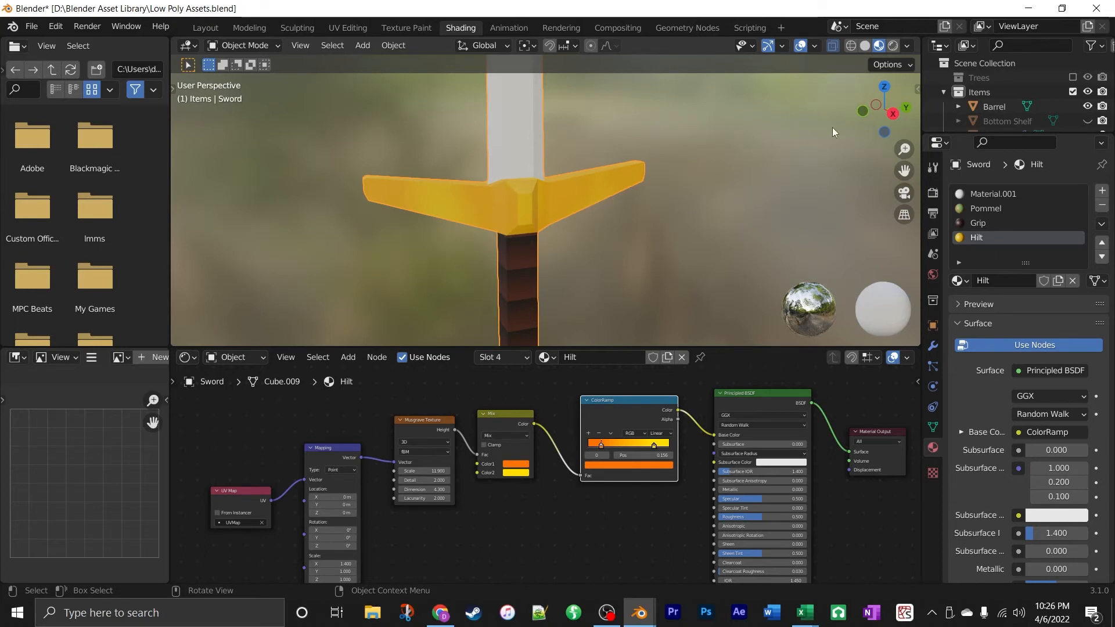
Save the Low Poly Assets.blend file with the whole sword handle in view.
{"action": "scroll", "coordinate": [832, 128], "scroll_direction": "down", "scroll_amount": 6}
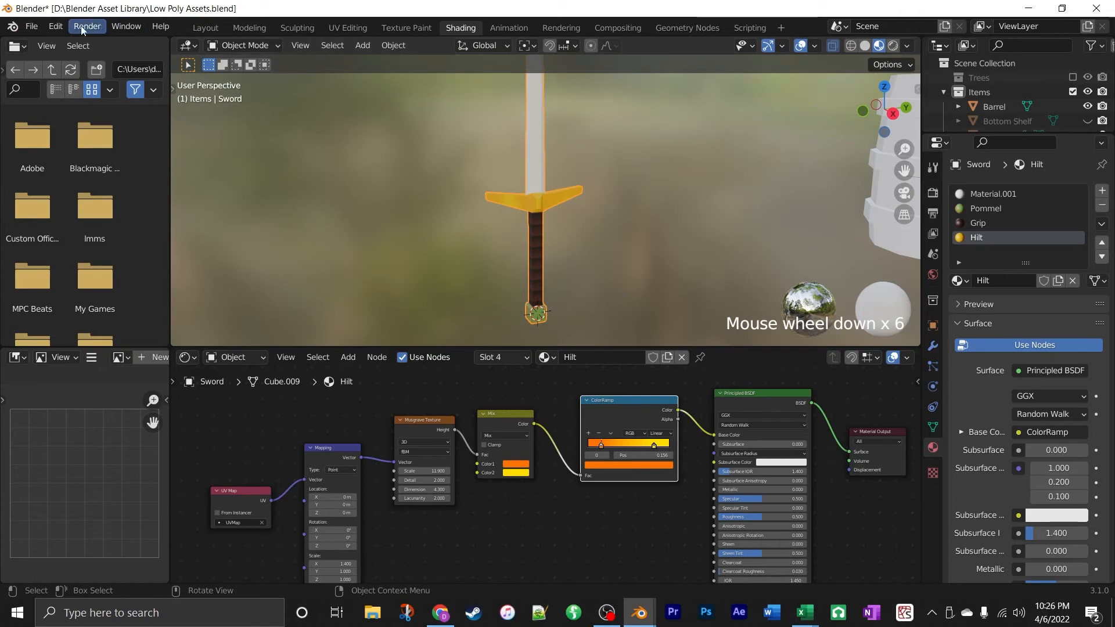
{"action": "left_click", "coordinate": [32, 27]}
{"action": "left_click", "coordinate": [47, 120]}
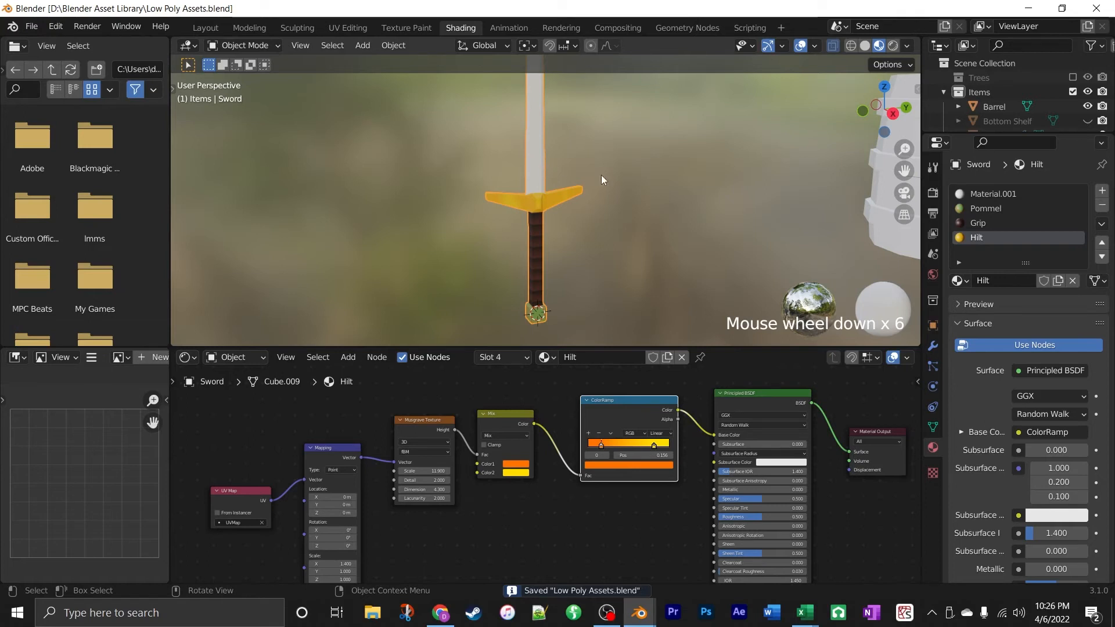
Select the sword's Material.001 slot and rename the material to Blade.
{"action": "left_click", "coordinate": [1008, 194]}
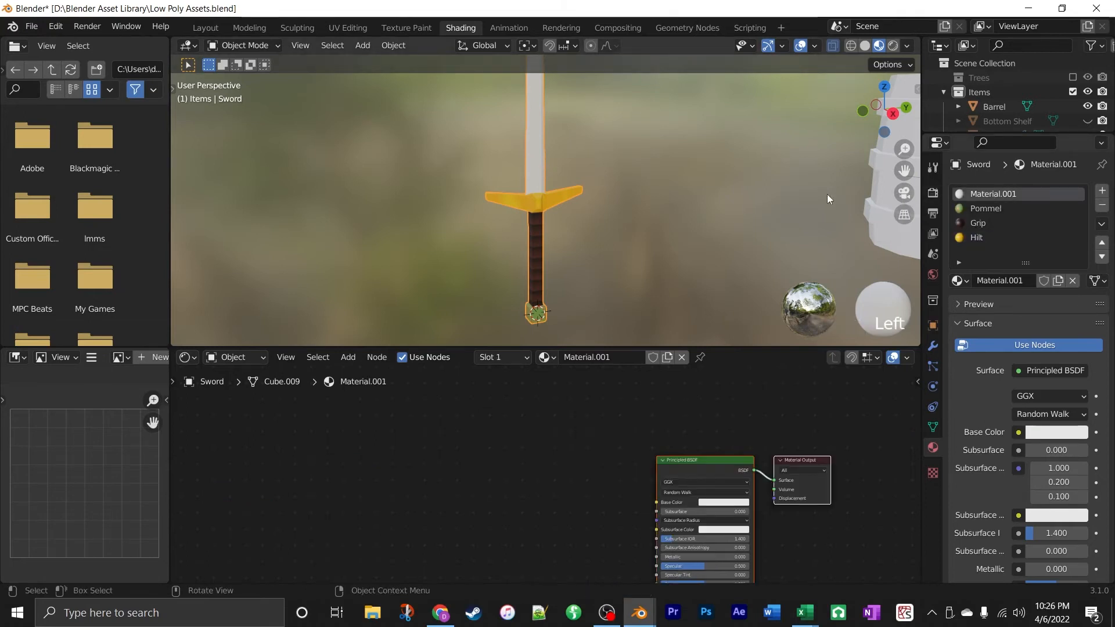
{"action": "scroll", "coordinate": [630, 160], "scroll_direction": "down", "scroll_amount": 2}
{"action": "middle_click_drag", "start_coordinate": [630, 161], "coordinate": [650, 215], "text": "shift"}
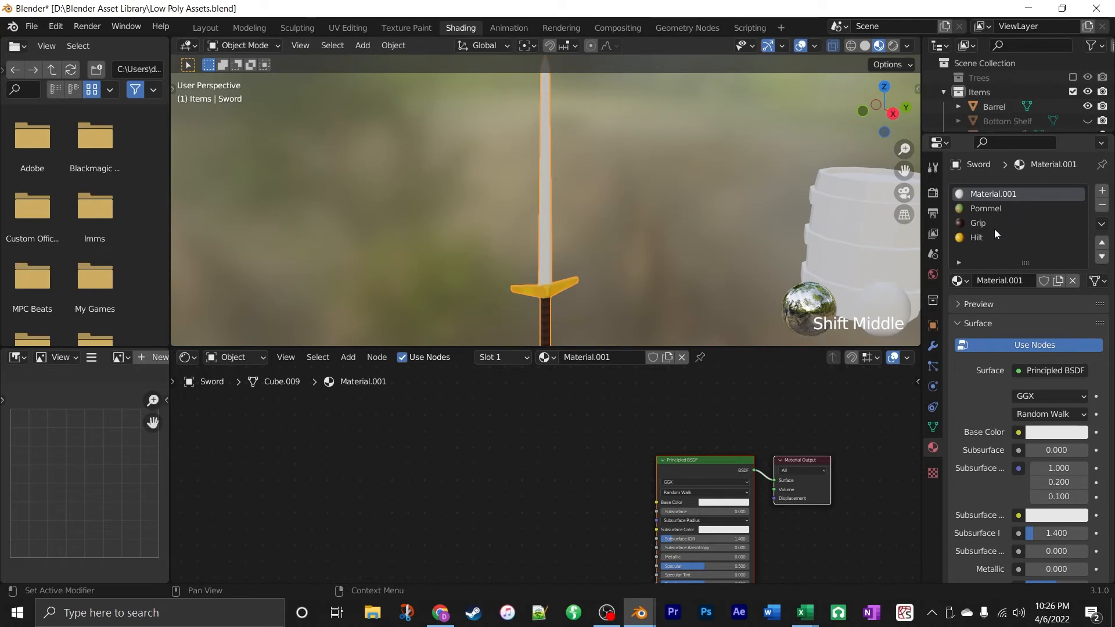
{"action": "left_click", "coordinate": [996, 282]}
{"action": "type", "text": "Blade"}
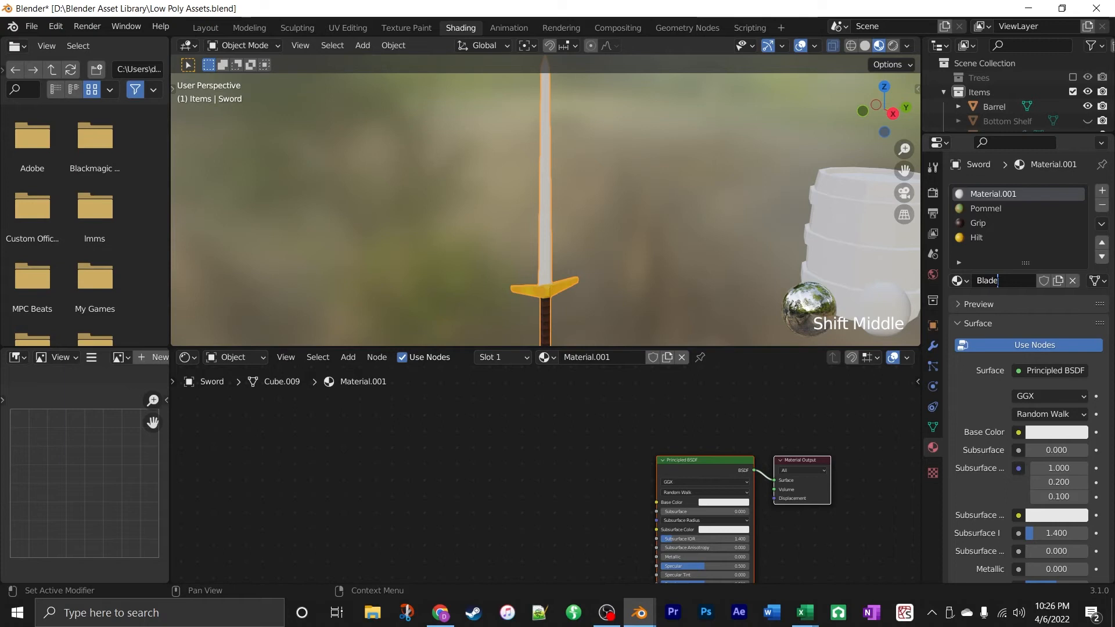
{"action": "key", "text": "Return"}
Add a Magic Texture node to the Blade material, placed well before the Principled BSDF.
{"action": "scroll", "coordinate": [528, 271], "scroll_direction": "up", "scroll_amount": 4}
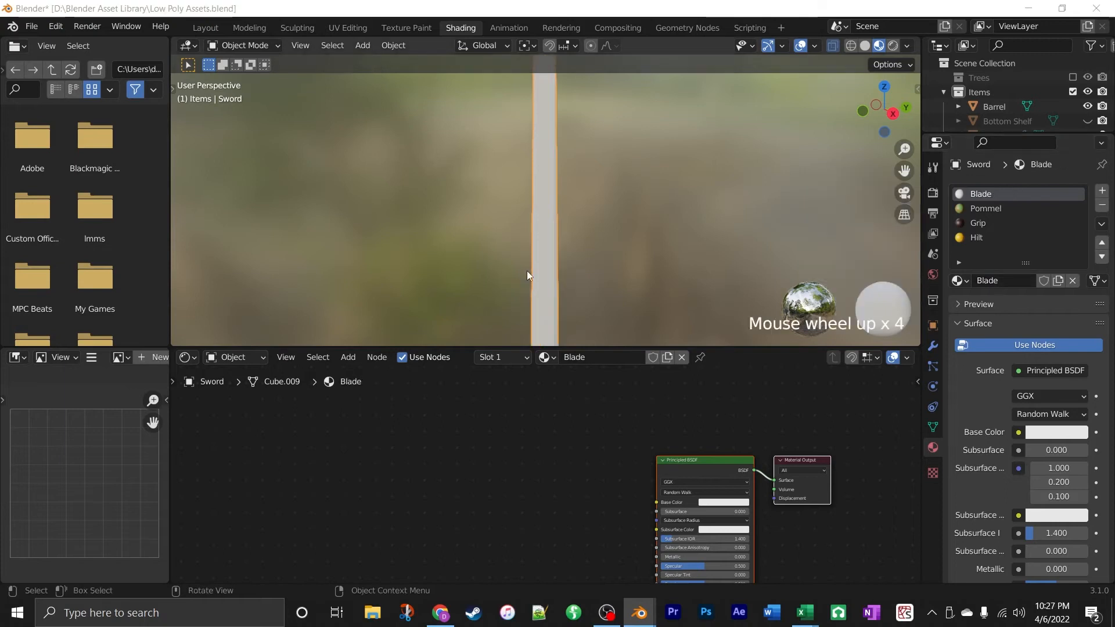
{"action": "middle_click_drag", "start_coordinate": [575, 280], "coordinate": [588, 194]}
{"action": "scroll", "coordinate": [572, 272], "scroll_direction": "down", "scroll_amount": 4}
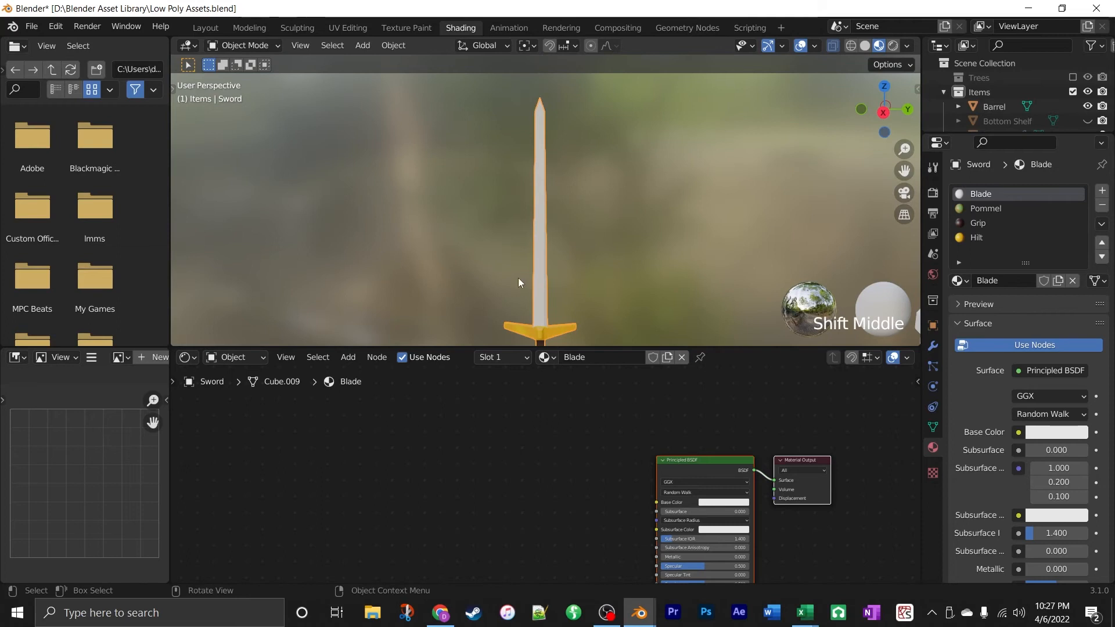
{"action": "scroll", "coordinate": [527, 290], "scroll_direction": "up", "scroll_amount": 1}
{"action": "scroll", "coordinate": [531, 295], "scroll_direction": "up", "scroll_amount": 2}
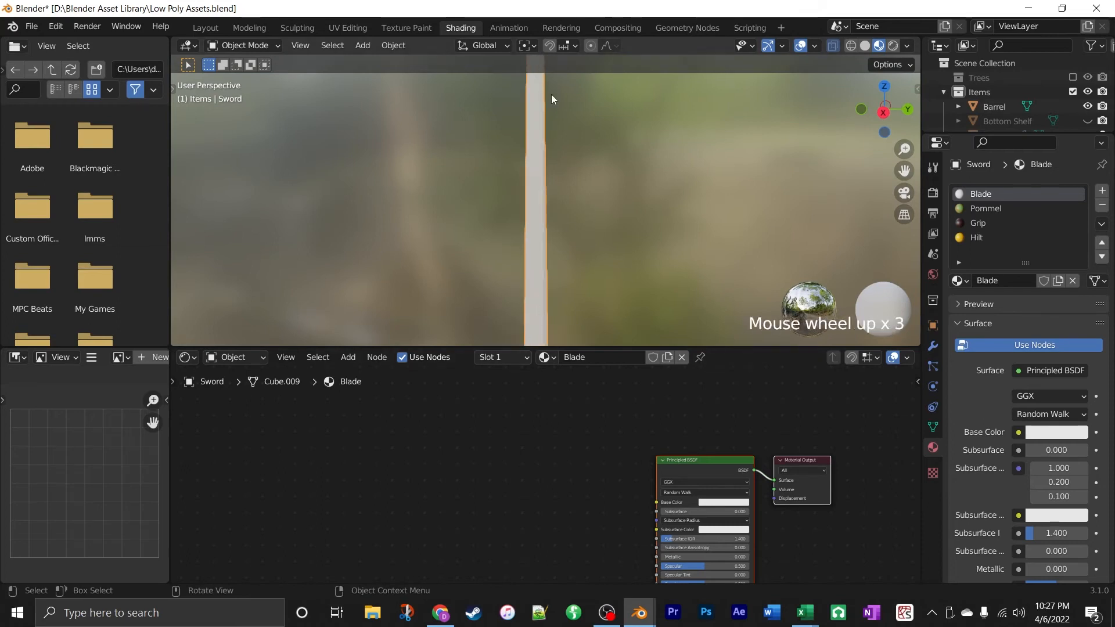
{"action": "scroll", "coordinate": [537, 237], "scroll_direction": "down", "scroll_amount": 3}
{"action": "middle_click_drag", "start_coordinate": [542, 237], "coordinate": [481, 245]}
{"action": "left_click", "coordinate": [348, 356]}
{"action": "mouse_move", "coordinate": [383, 430]}
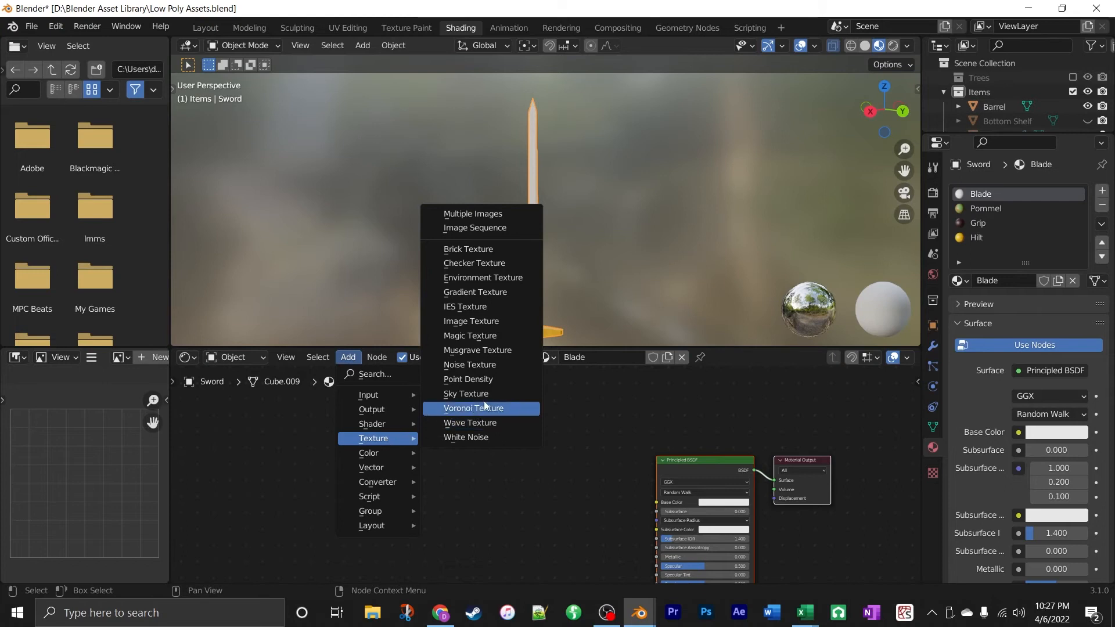
{"action": "left_click", "coordinate": [504, 337]}
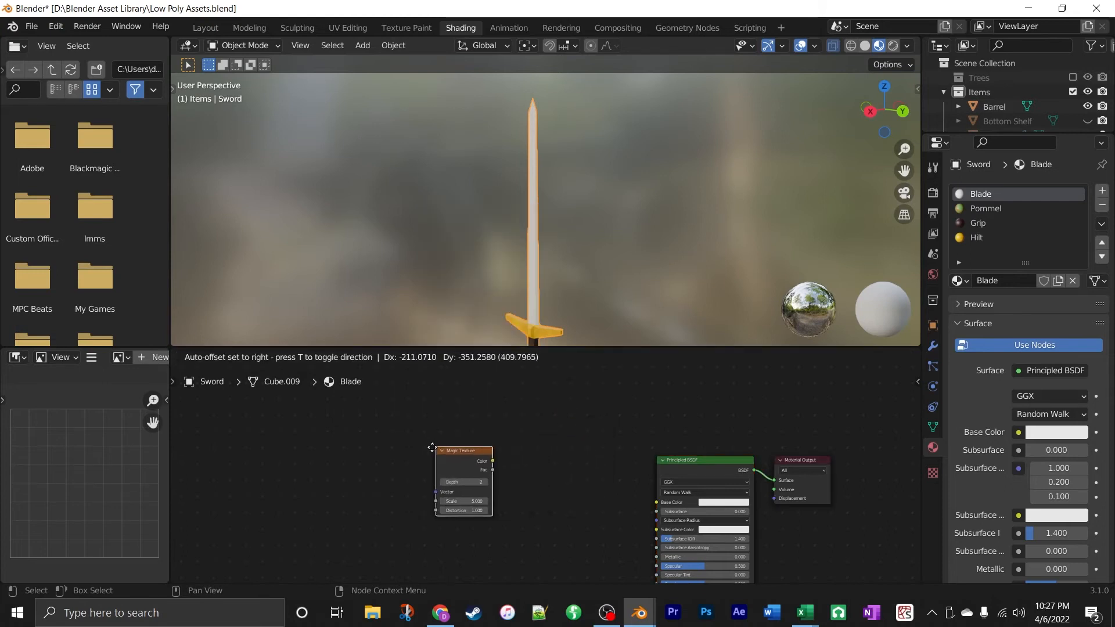
{"action": "left_click", "coordinate": [402, 467]}
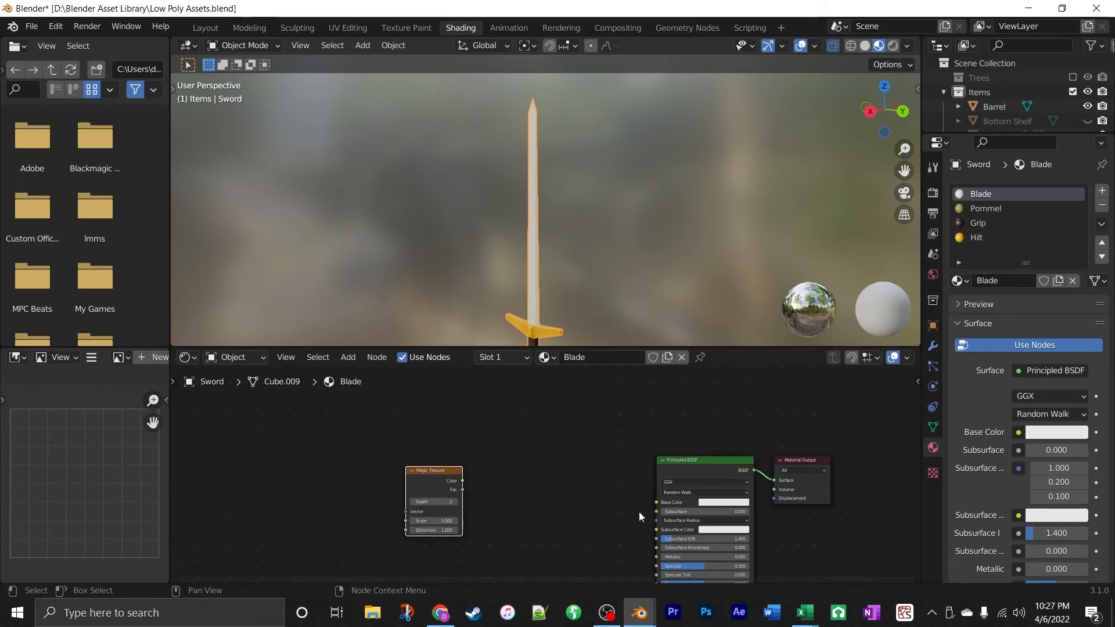
Add a MixRGB node after the Magic Texture and link the texture's Fac output to the Mix node's Fac input.
{"action": "left_click", "coordinate": [354, 361]}
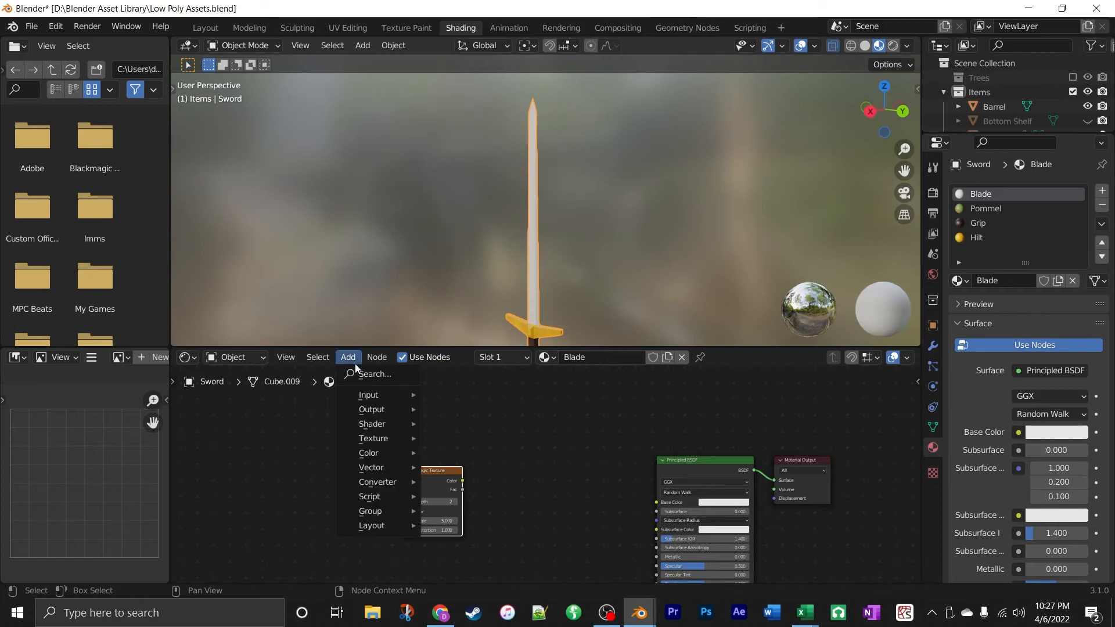
{"action": "mouse_move", "coordinate": [383, 452]}
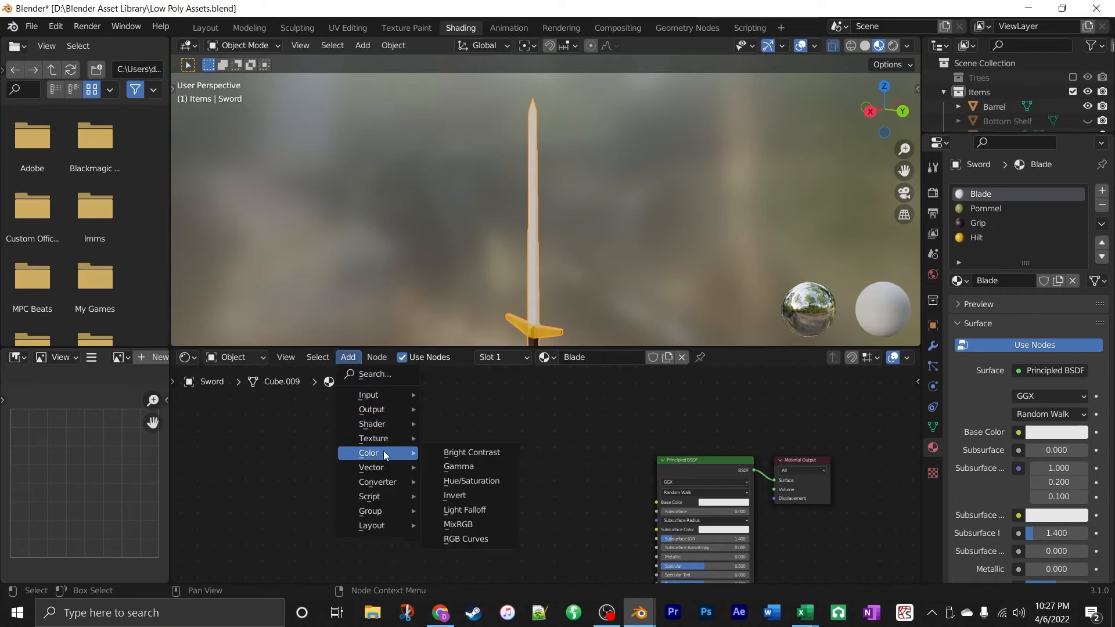
{"action": "left_click", "coordinate": [508, 523]}
{"action": "left_click", "coordinate": [507, 434]}
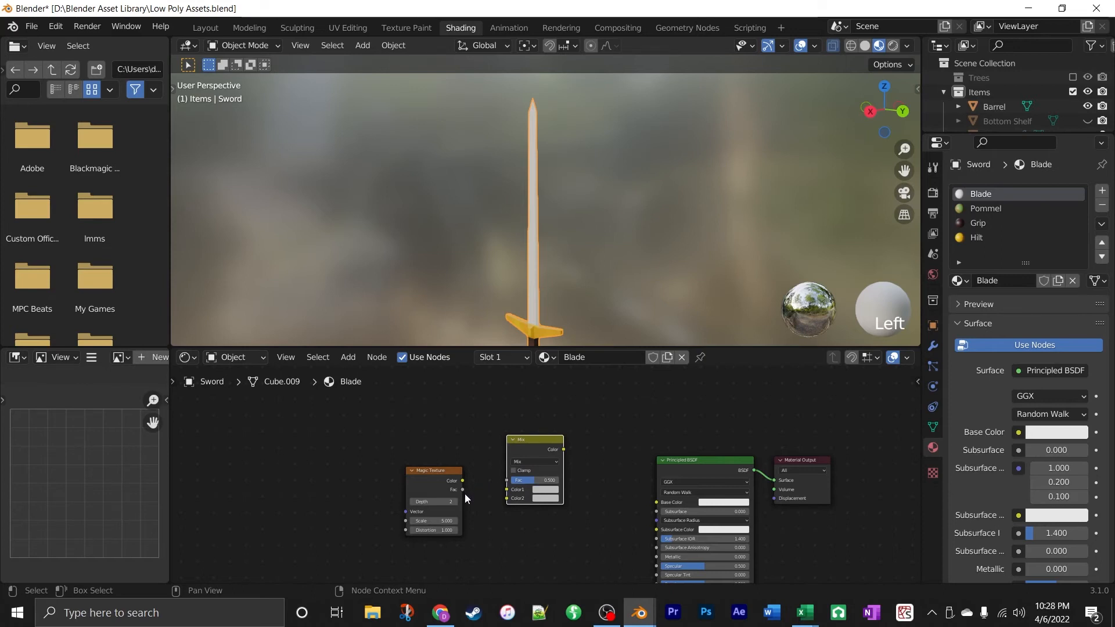
{"action": "left_click_drag", "start_coordinate": [465, 489], "coordinate": [508, 482]}
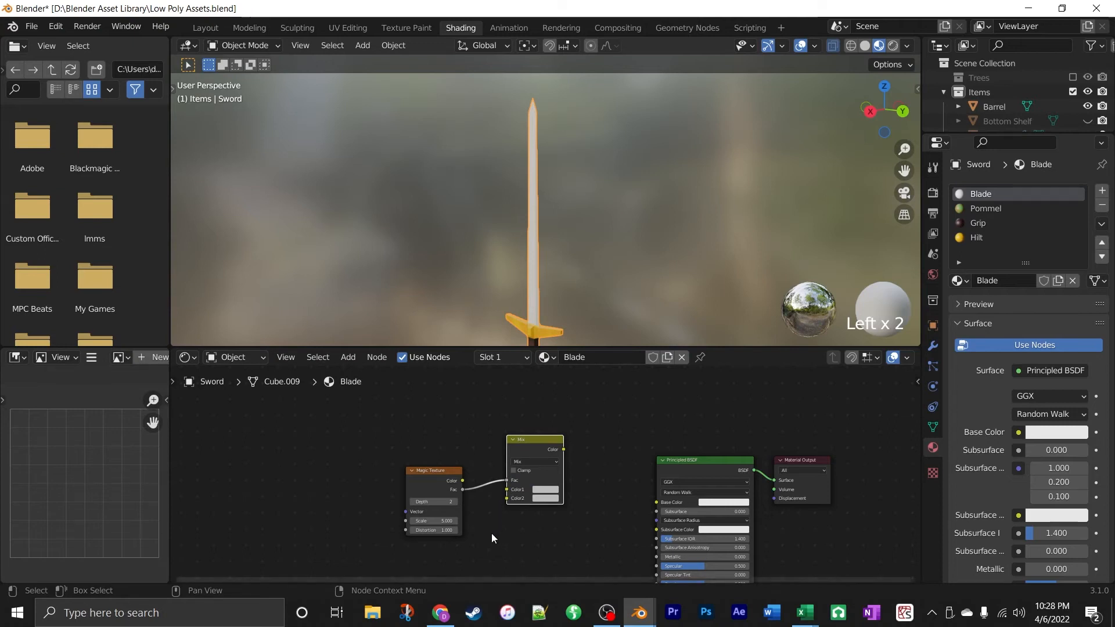
Duplicate the Mix node and space out the Magic Texture and both Mix nodes ahead of the Principled BSDF.
{"action": "double_click", "coordinate": [532, 440]}
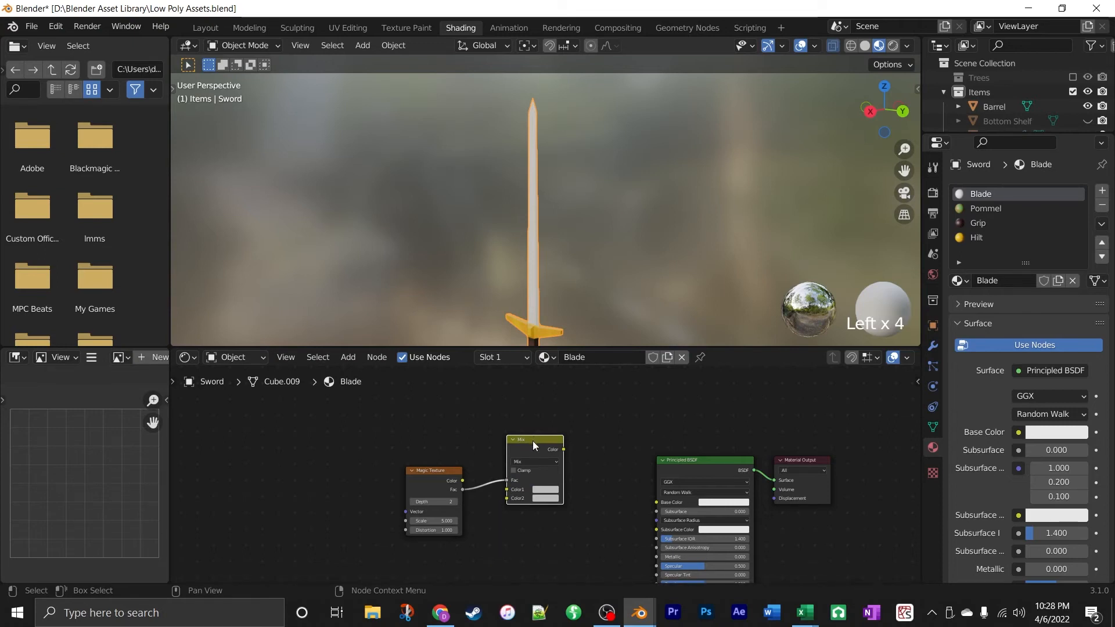
{"action": "key", "text": "shift+d"}
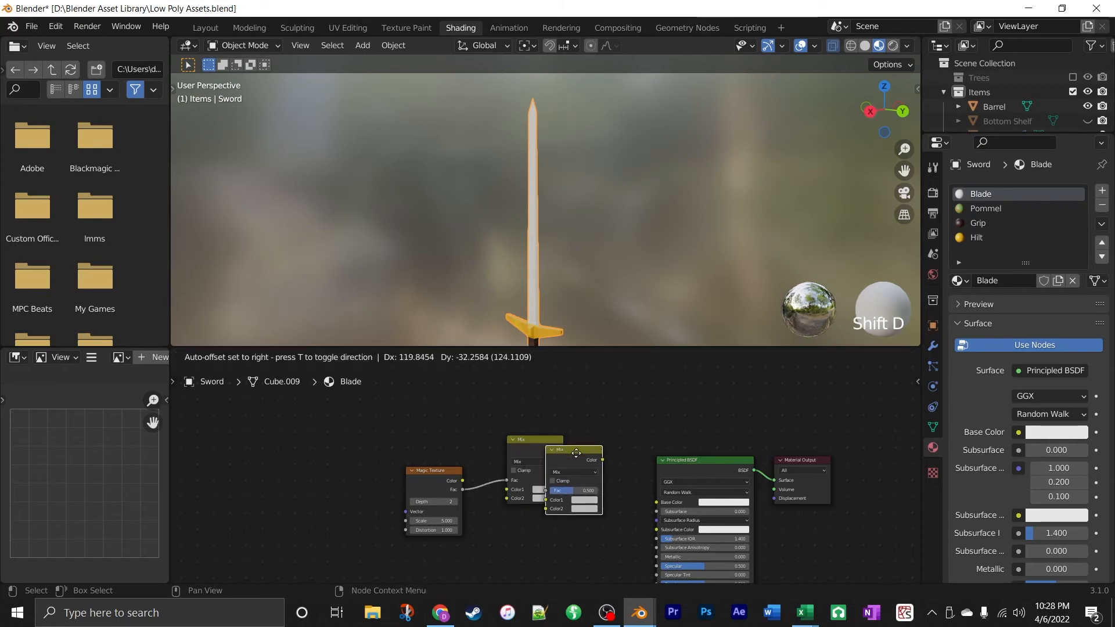
{"action": "left_click", "coordinate": [598, 445]}
{"action": "left_click", "coordinate": [447, 469]}
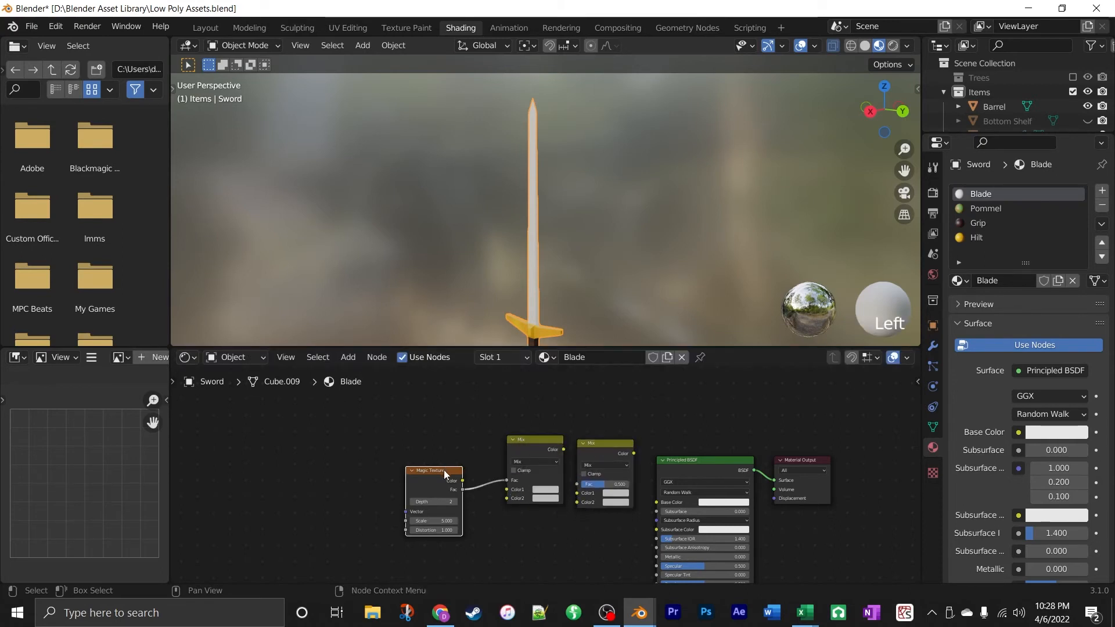
{"action": "left_click_drag", "start_coordinate": [444, 469], "coordinate": [352, 469]}
{"action": "left_click", "coordinate": [544, 444]}
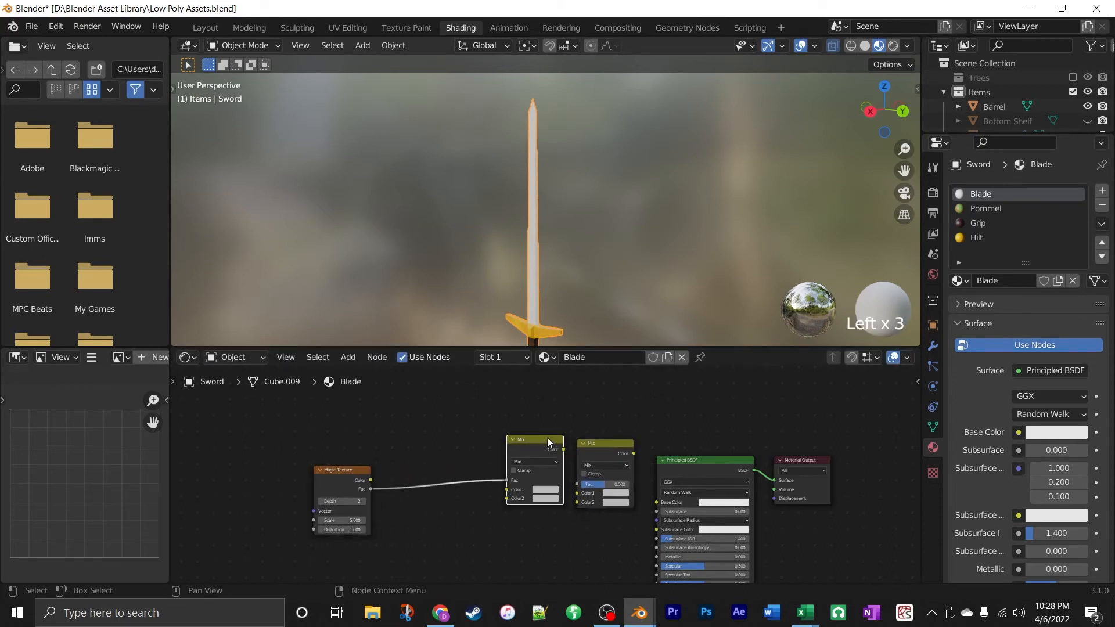
{"action": "left_click_drag", "start_coordinate": [545, 442], "coordinate": [457, 442]}
{"action": "left_click_drag", "start_coordinate": [603, 458], "coordinate": [560, 446]}
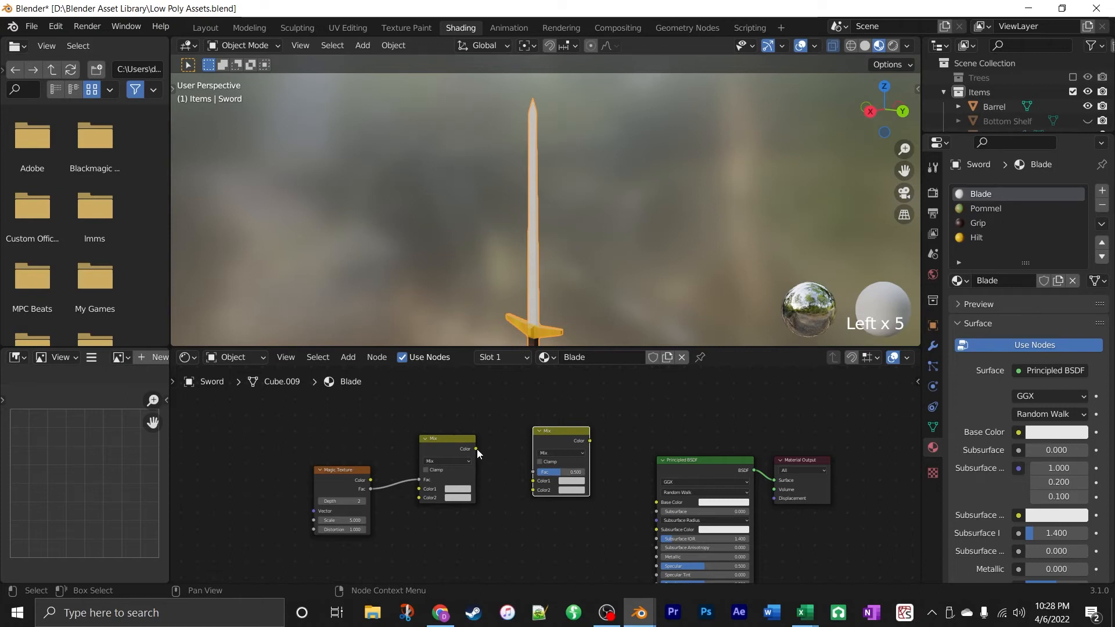
Link the first Mix node's Color to the second's Color1 and the Magic Texture's Color to its Color2.
{"action": "left_click_drag", "start_coordinate": [476, 448], "coordinate": [529, 485]}
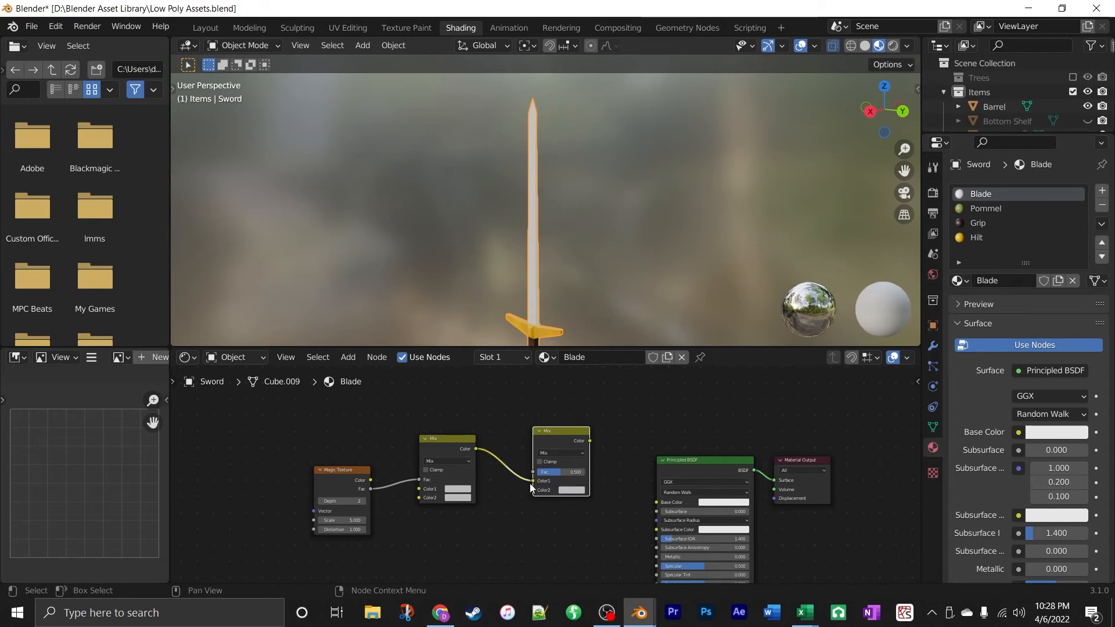
{"action": "left_click", "coordinate": [371, 481]}
{"action": "left_click_drag", "start_coordinate": [371, 481], "coordinate": [534, 490]}
Set the second Mix node's blending mode to Color Dodge and link its Color output to the Principled BSDF's Base Color.
{"action": "left_click", "coordinate": [578, 456]}
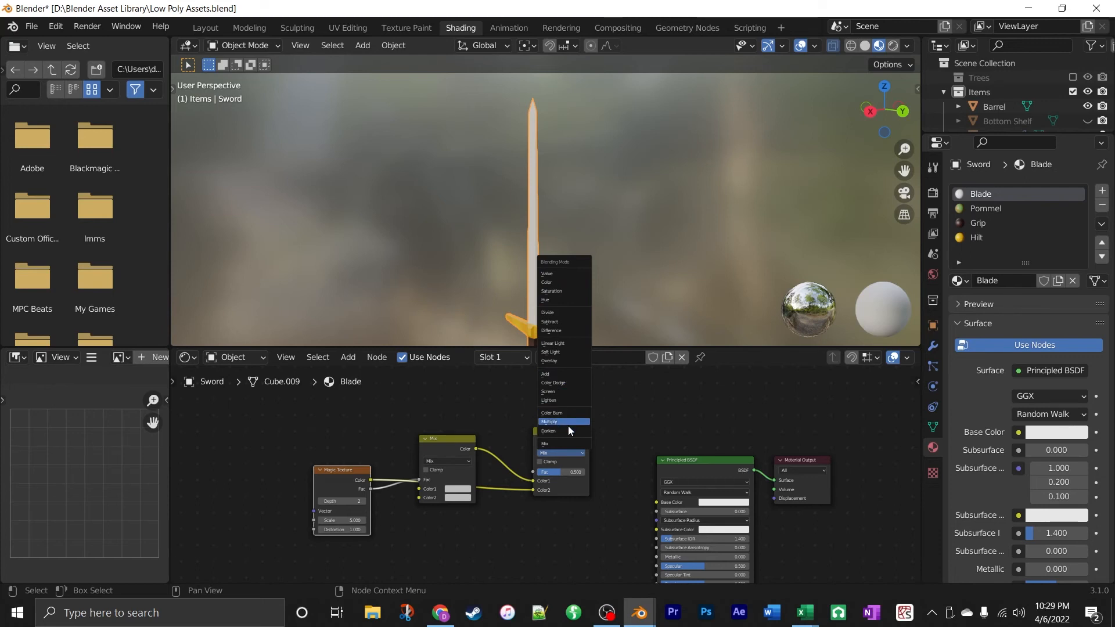
{"action": "left_click", "coordinate": [576, 384]}
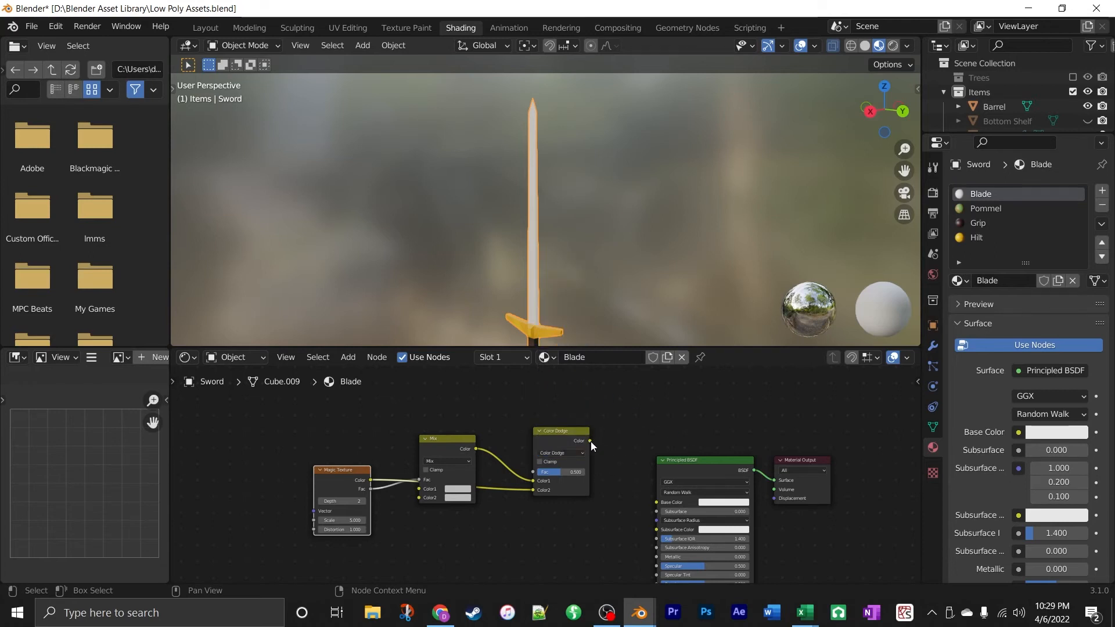
{"action": "mouse_move", "coordinate": [590, 441]}
{"action": "left_mouse_down"}
{"action": "mouse_move", "coordinate": [640, 506]}
{"action": "mouse_move", "coordinate": [658, 503]}
{"action": "left_mouse_up"}
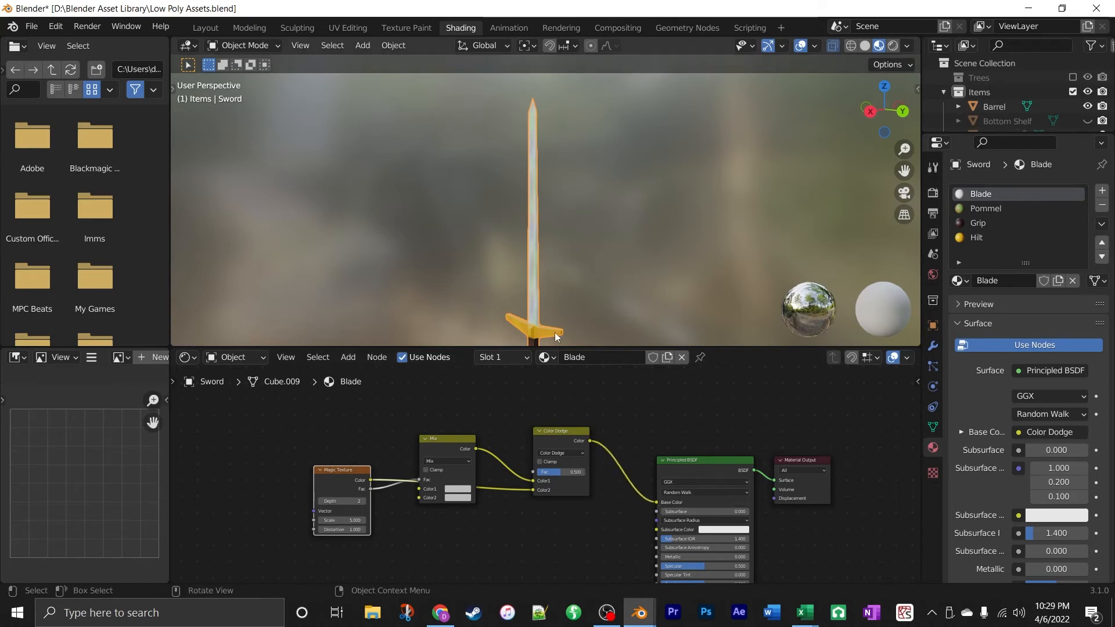
Set the first Mix node's Color2 to black and darken its Color1 to a medium grey.
{"action": "scroll", "coordinate": [542, 324], "scroll_direction": "up", "scroll_amount": 5}
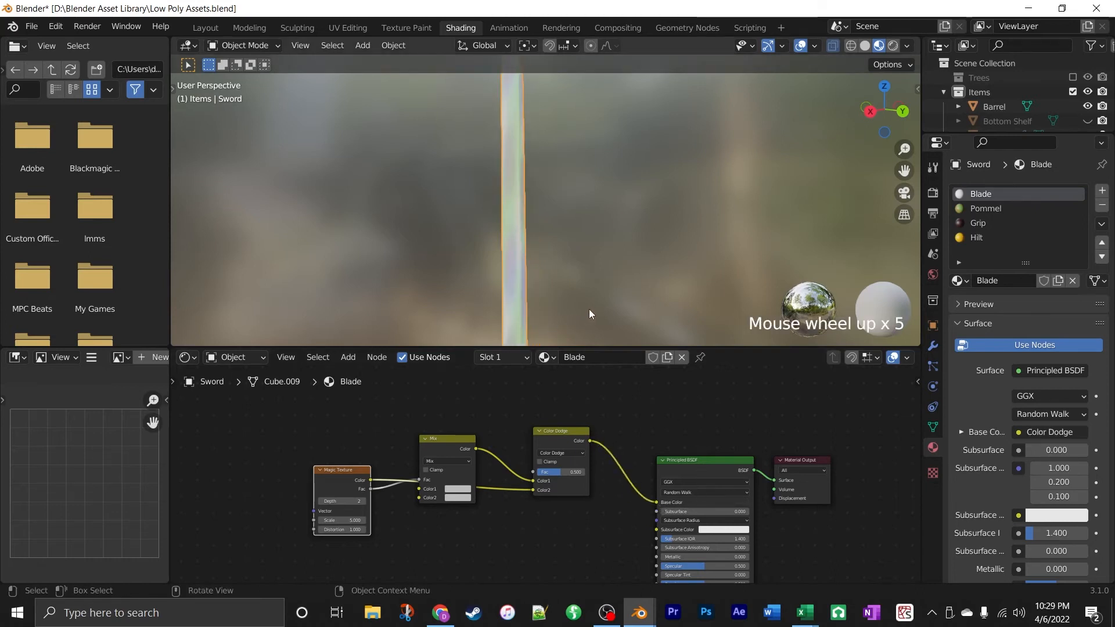
{"action": "middle_click_drag", "start_coordinate": [589, 314], "coordinate": [344, 286]}
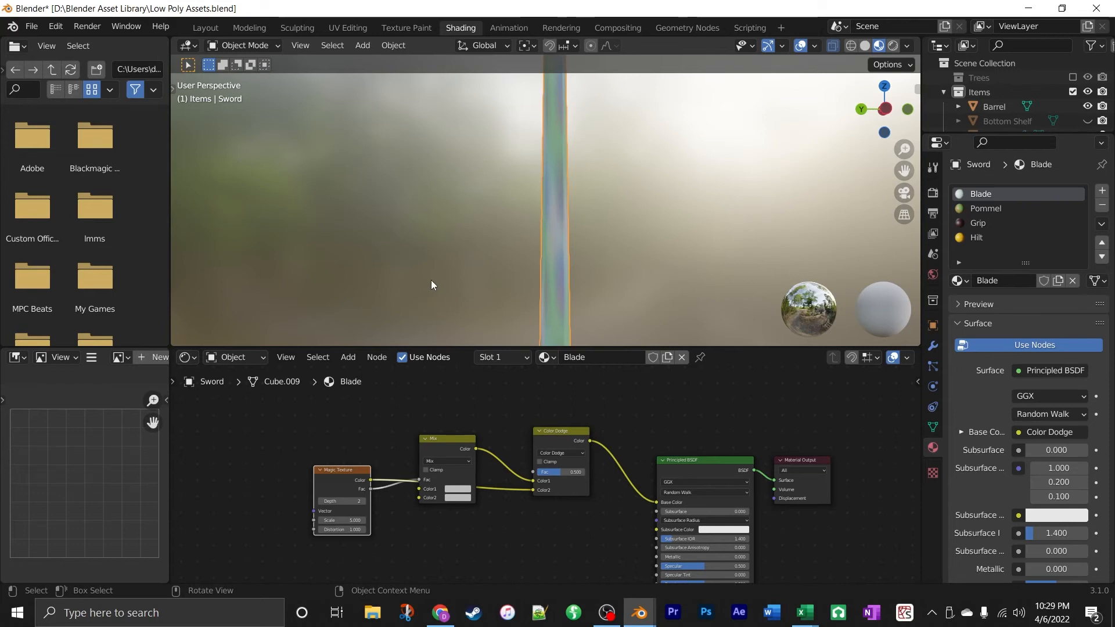
{"action": "scroll", "coordinate": [550, 257], "scroll_direction": "down", "scroll_amount": 6}
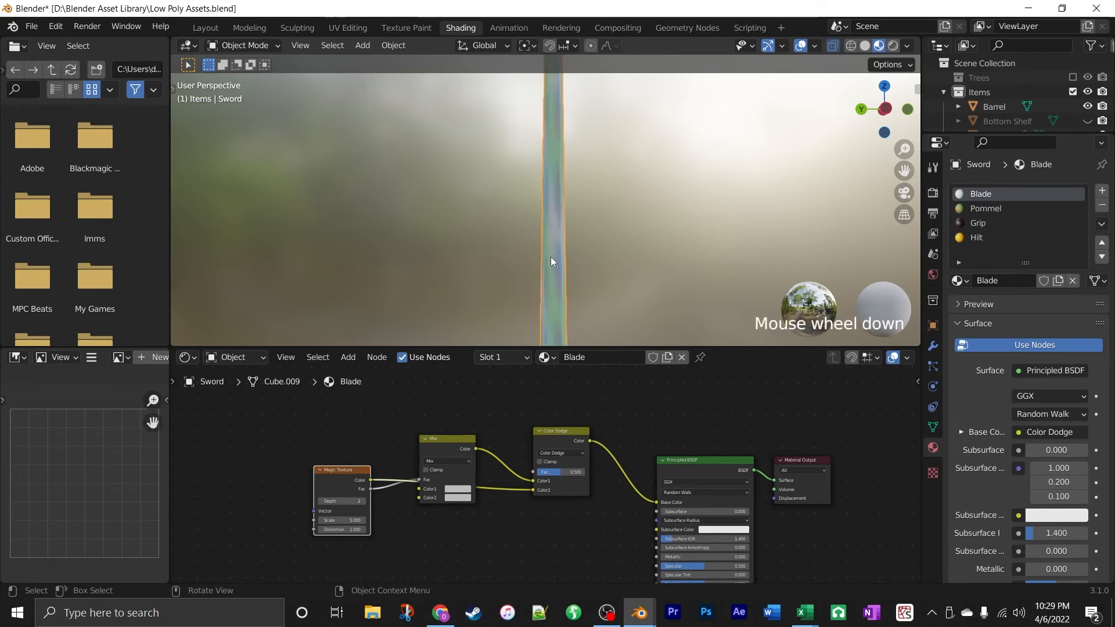
{"action": "scroll", "coordinate": [551, 266], "scroll_direction": "up", "scroll_amount": 3}
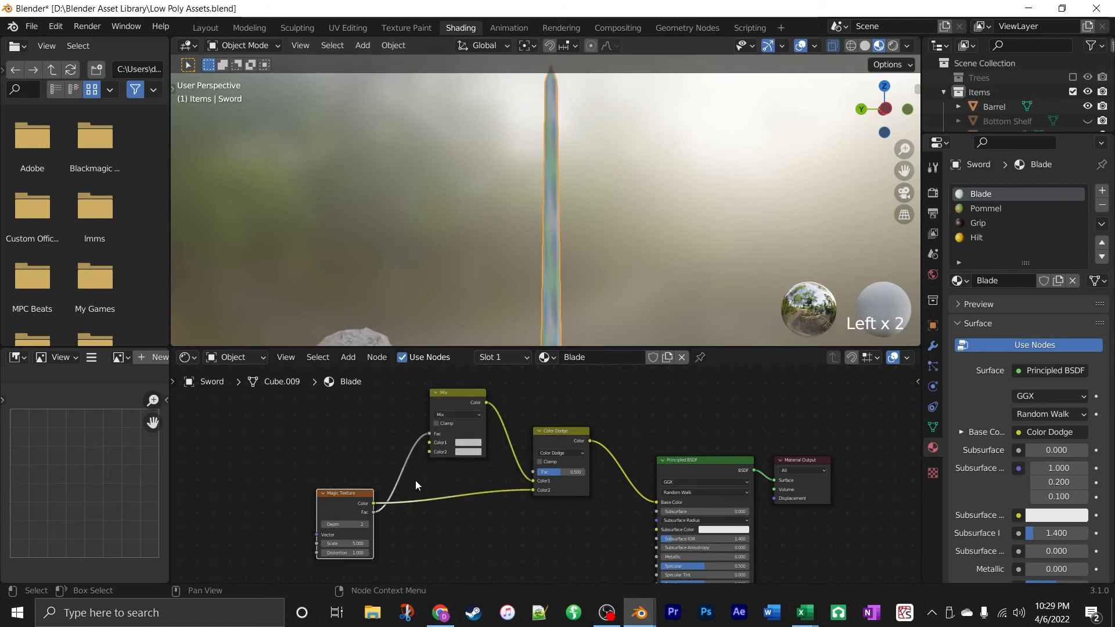
{"action": "left_click", "coordinate": [466, 451]}
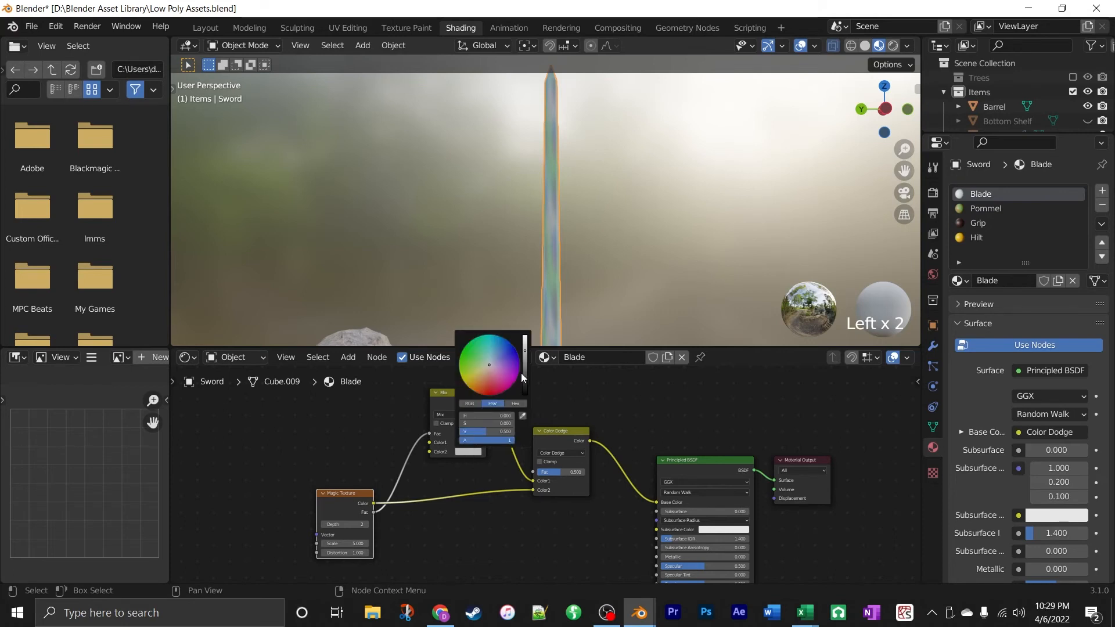
{"action": "left_click_drag", "start_coordinate": [525, 367], "coordinate": [525, 377]}
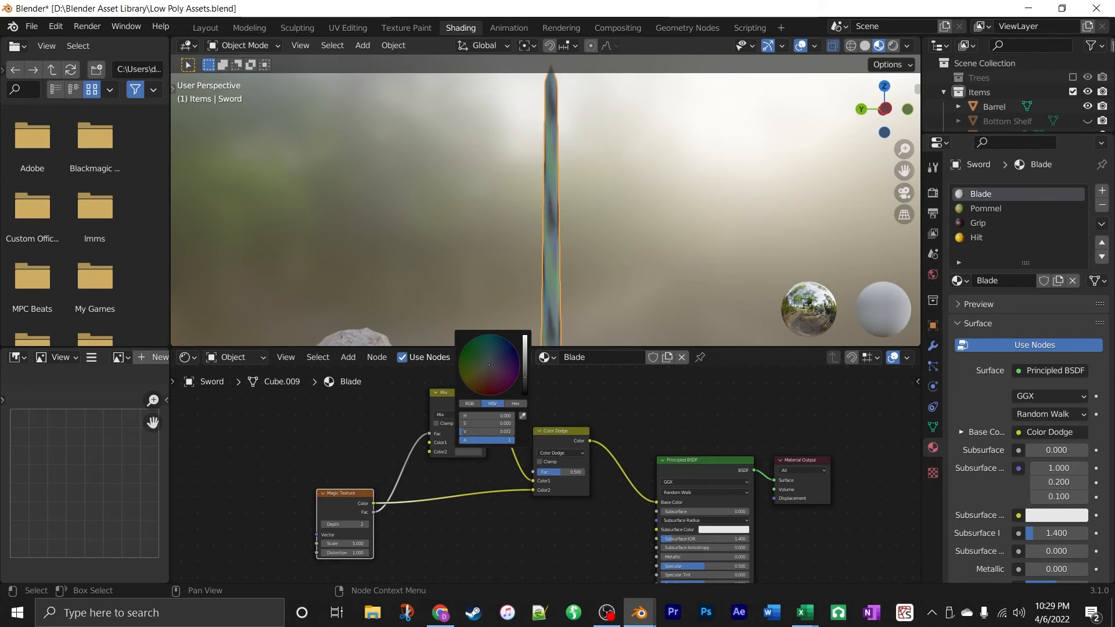
{"action": "left_click", "coordinate": [466, 443]}
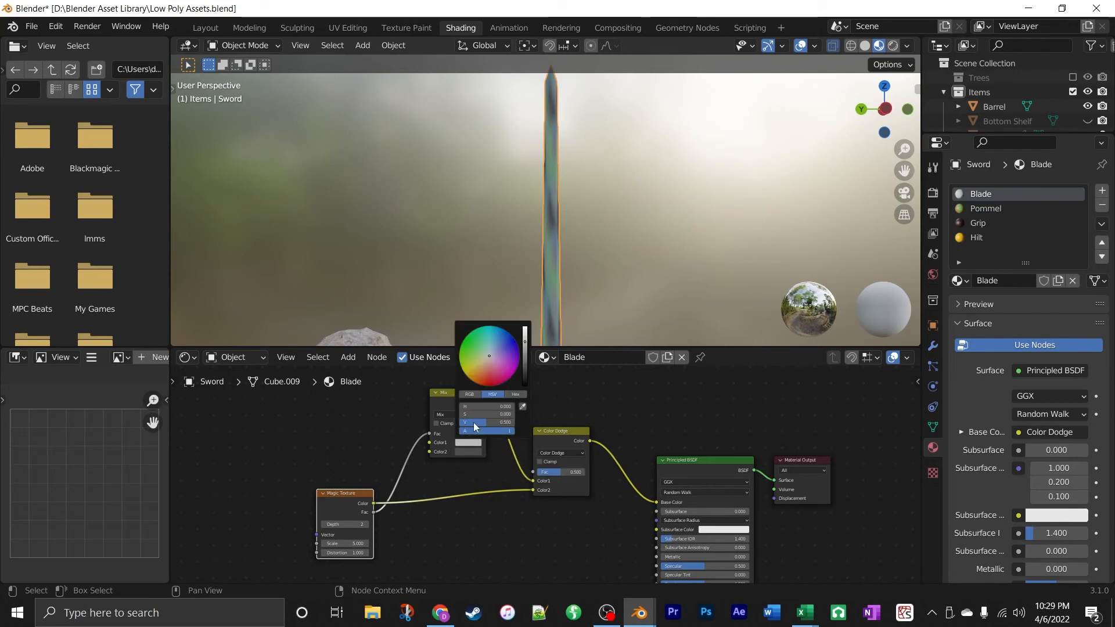
{"action": "left_click", "coordinate": [525, 346]}
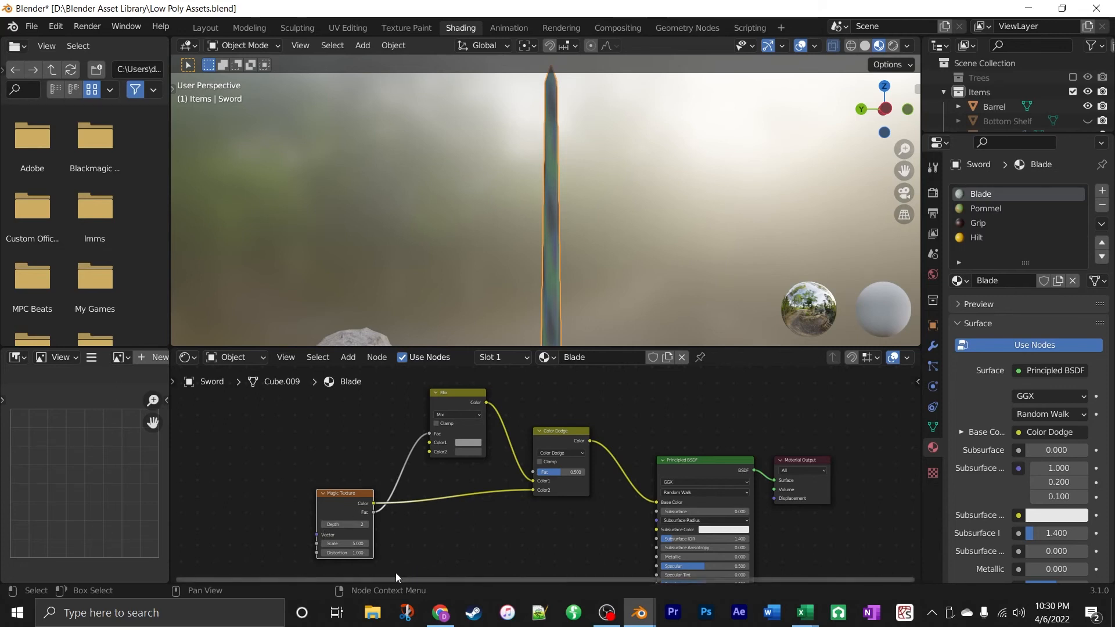
Set the Magic Texture's Depth to 3, Scale to 2.100 and Distortion to 5.000.
{"action": "left_click", "coordinate": [364, 524]}
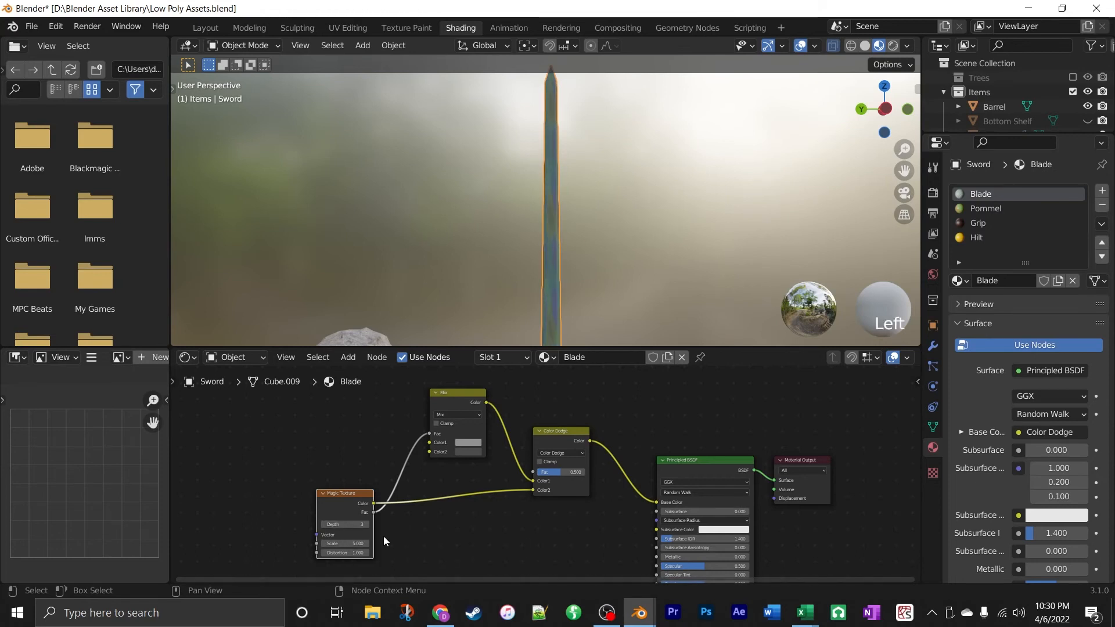
{"action": "left_click", "coordinate": [356, 544]}
{"action": "key", "text": "Return"}
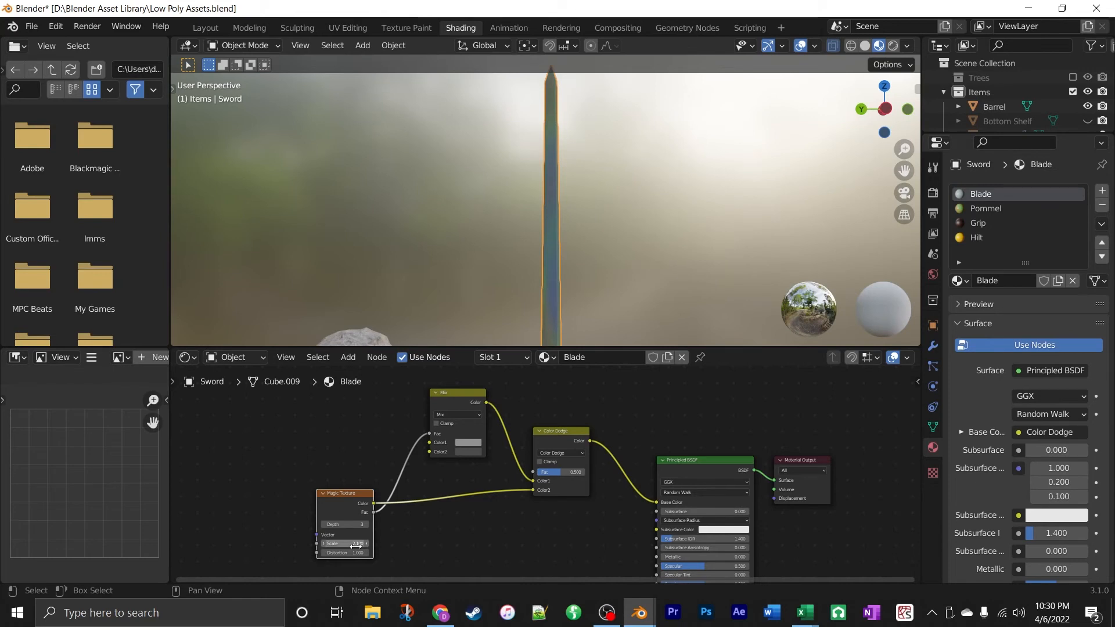
{"action": "left_click", "coordinate": [358, 553]}
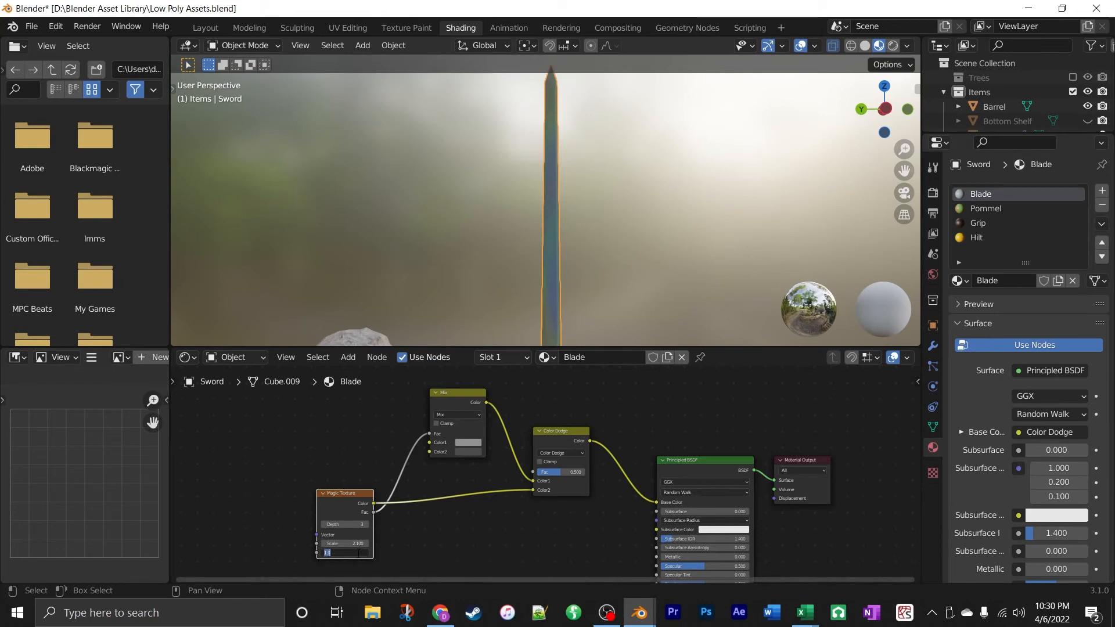
{"action": "type", "text": "5"}
{"action": "key", "text": "Return"}
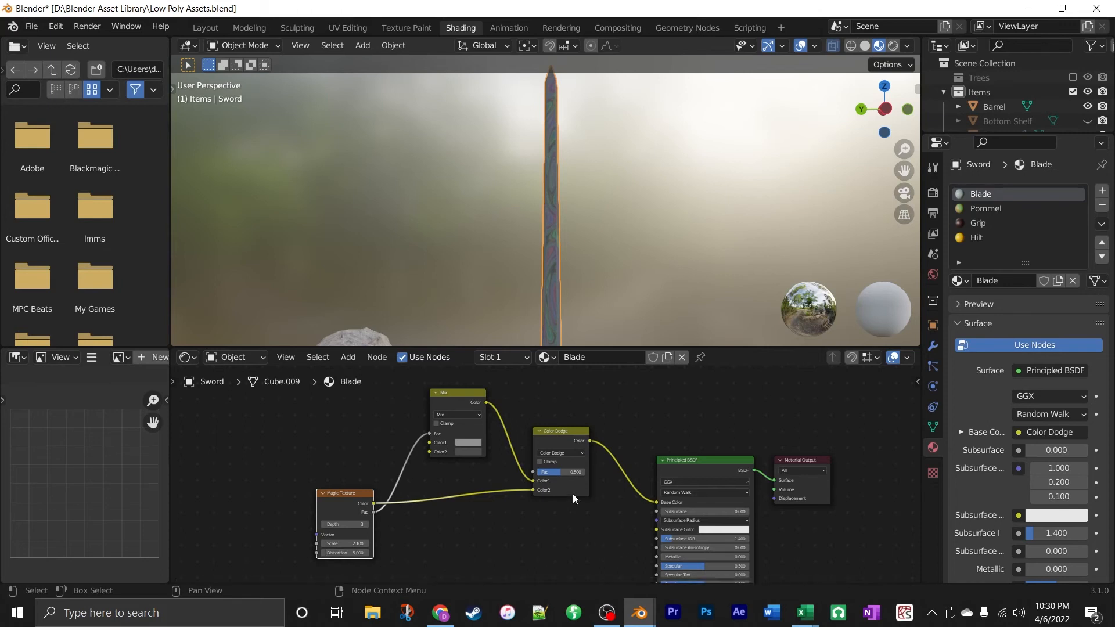
Enable Clamp on the Color Dodge node and lower its Fac to about 0.15.
{"action": "left_click", "coordinate": [548, 463]}
{"action": "left_click", "coordinate": [572, 471]}
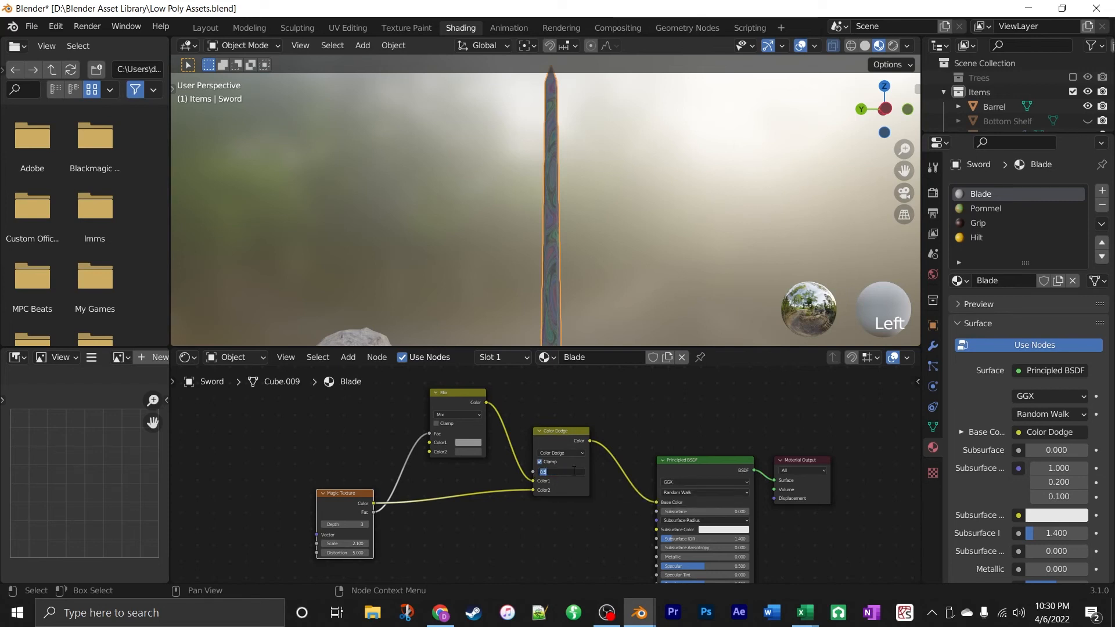
{"action": "type", "text": "1"}
{"action": "key", "text": "Return"}
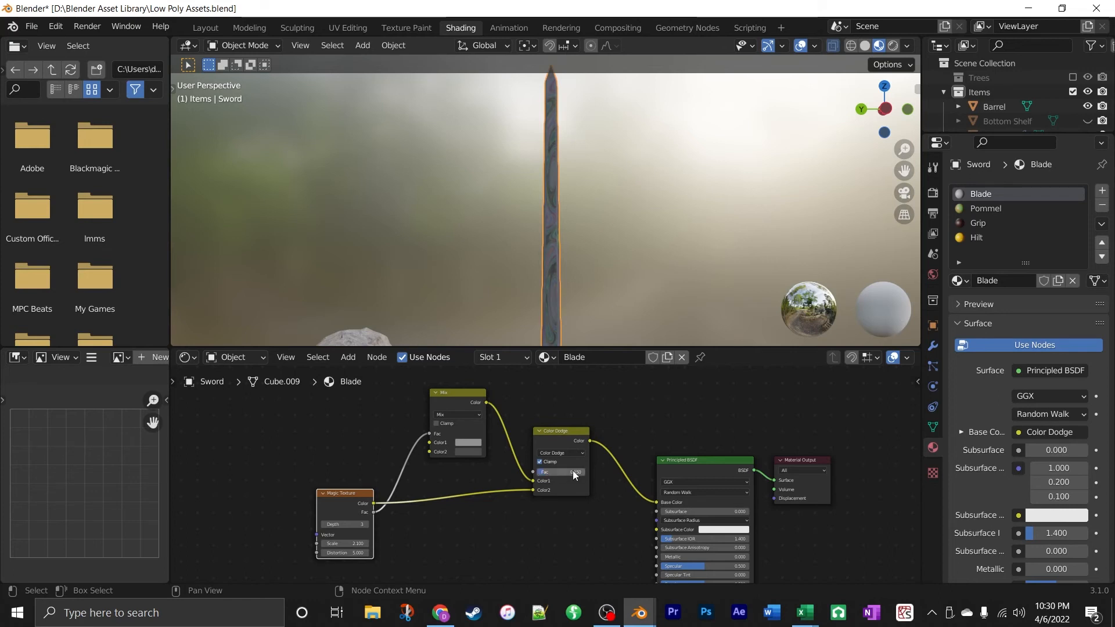
Examine the blade pattern and the sword handle from several sides, and look through the Blade material's Principled BSDF surface settings.
{"action": "scroll", "coordinate": [592, 293], "scroll_direction": "up", "scroll_amount": 8}
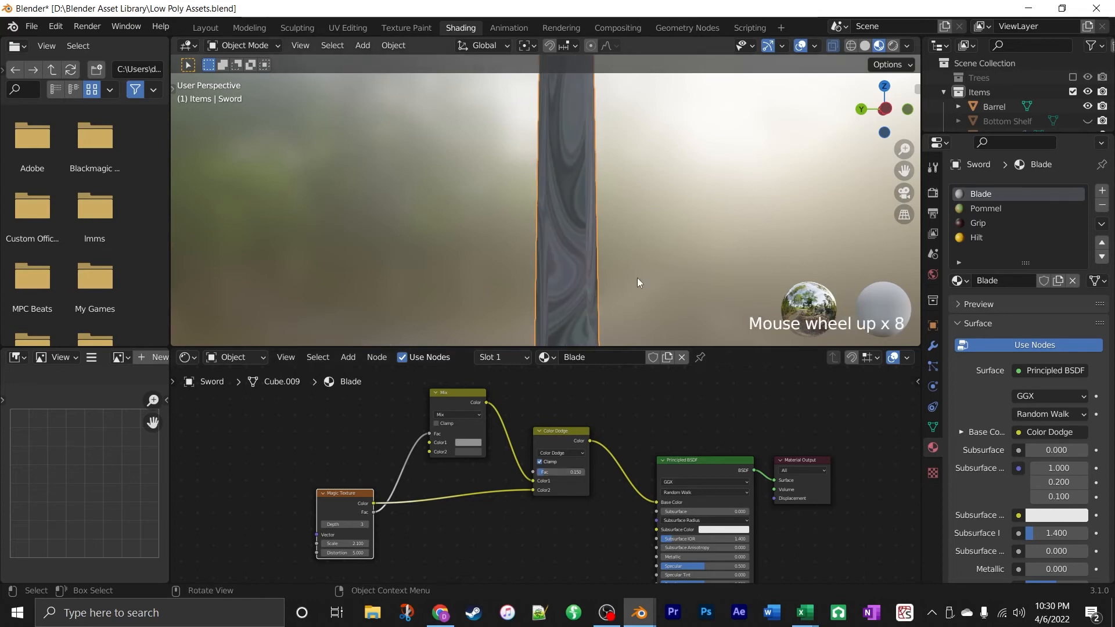
{"action": "middle_click_drag", "start_coordinate": [637, 281], "coordinate": [316, 322]}
{"action": "scroll", "coordinate": [476, 256], "scroll_direction": "down", "scroll_amount": 4}
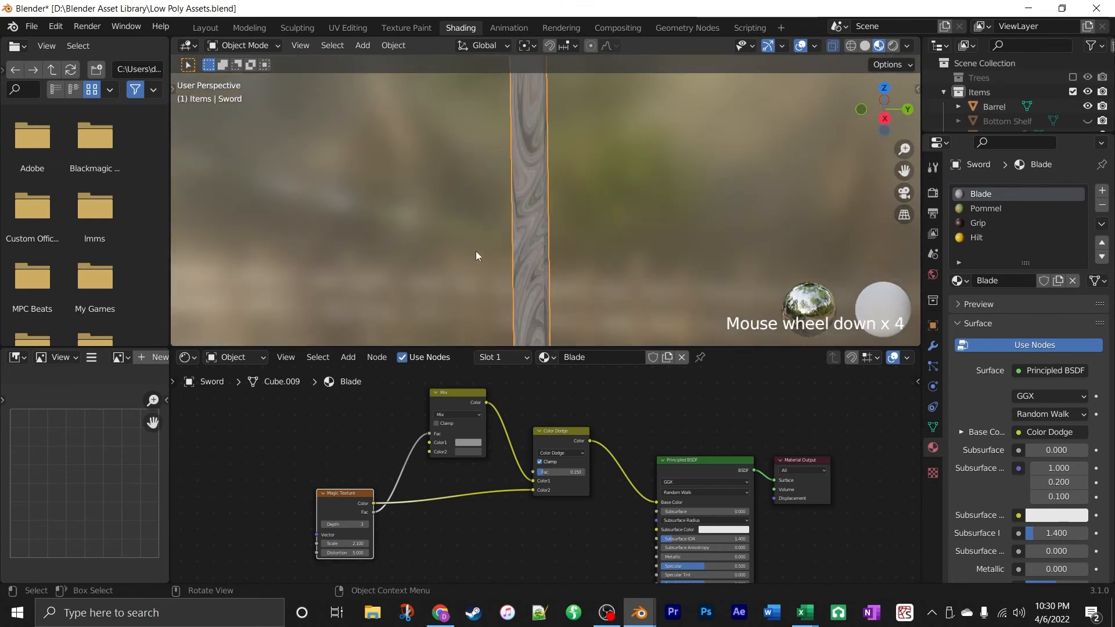
{"action": "middle_click_drag", "start_coordinate": [476, 256], "coordinate": [597, 156]}
{"action": "scroll", "coordinate": [564, 301], "scroll_direction": "up", "scroll_amount": 2}
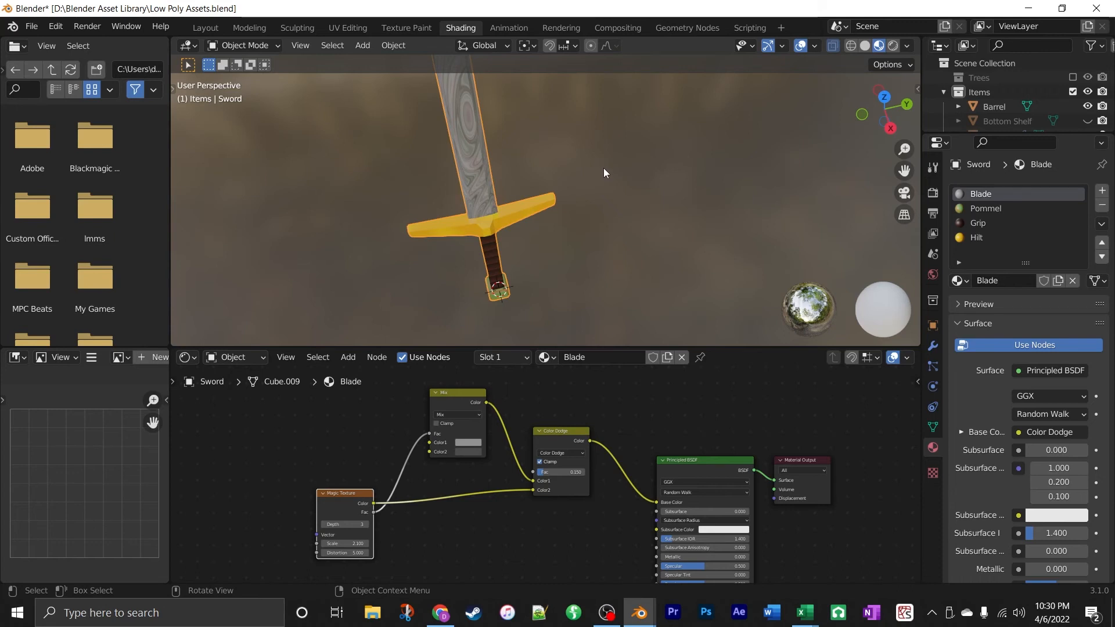
{"action": "scroll", "coordinate": [527, 166], "scroll_direction": "down", "scroll_amount": 2}
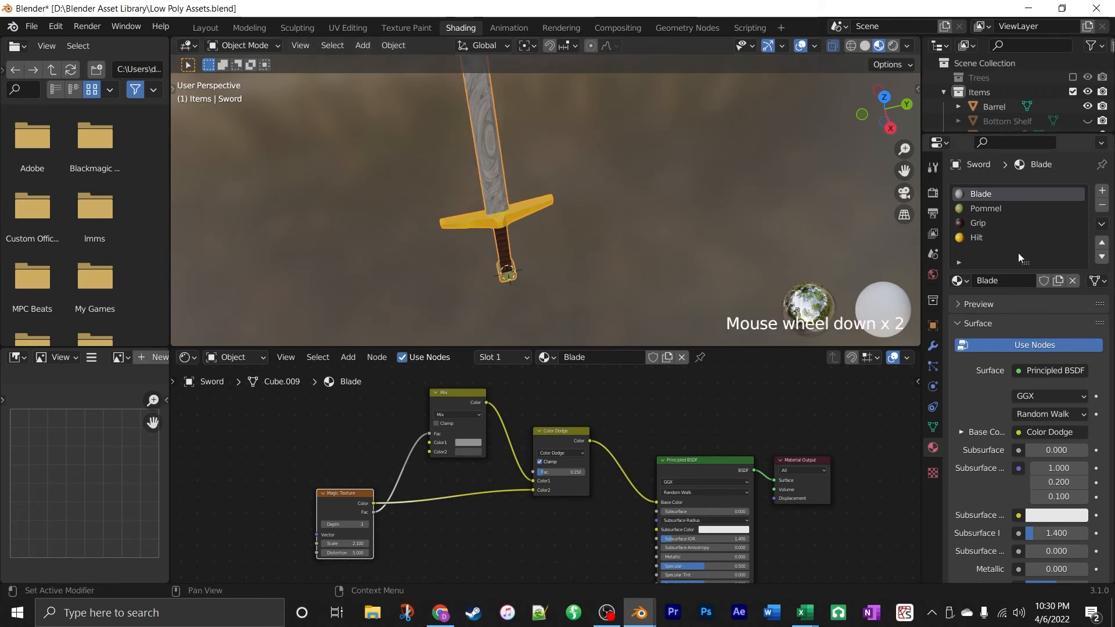
{"action": "mouse_move", "coordinate": [666, 219]}
{"action": "middle_mouse_down"}
{"action": "mouse_move", "coordinate": [477, 235]}
{"action": "mouse_move", "coordinate": [542, 220]}
{"action": "mouse_move", "coordinate": [560, 80]}
{"action": "mouse_move", "coordinate": [461, 100]}
{"action": "mouse_move", "coordinate": [301, 164]}
{"action": "middle_mouse_up"}
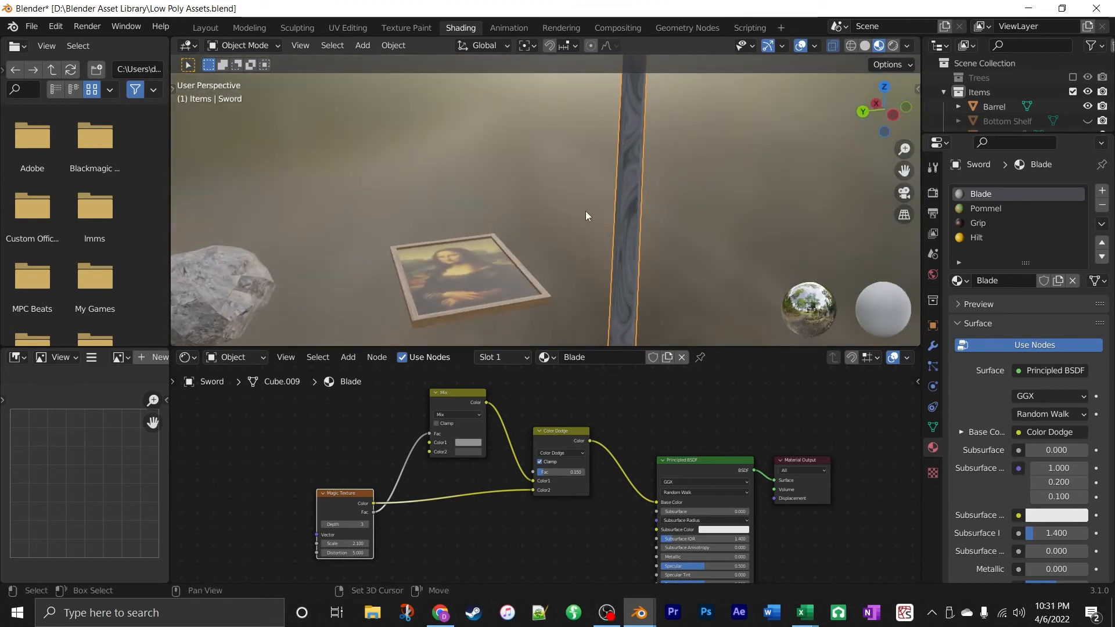
{"action": "mouse_move", "coordinate": [587, 217]}
{"action": "middle_mouse_down", "text": "shift"}
{"action": "mouse_move", "coordinate": [584, 170]}
{"action": "mouse_move", "coordinate": [546, 343]}
{"action": "middle_mouse_up", "text": "shift"}
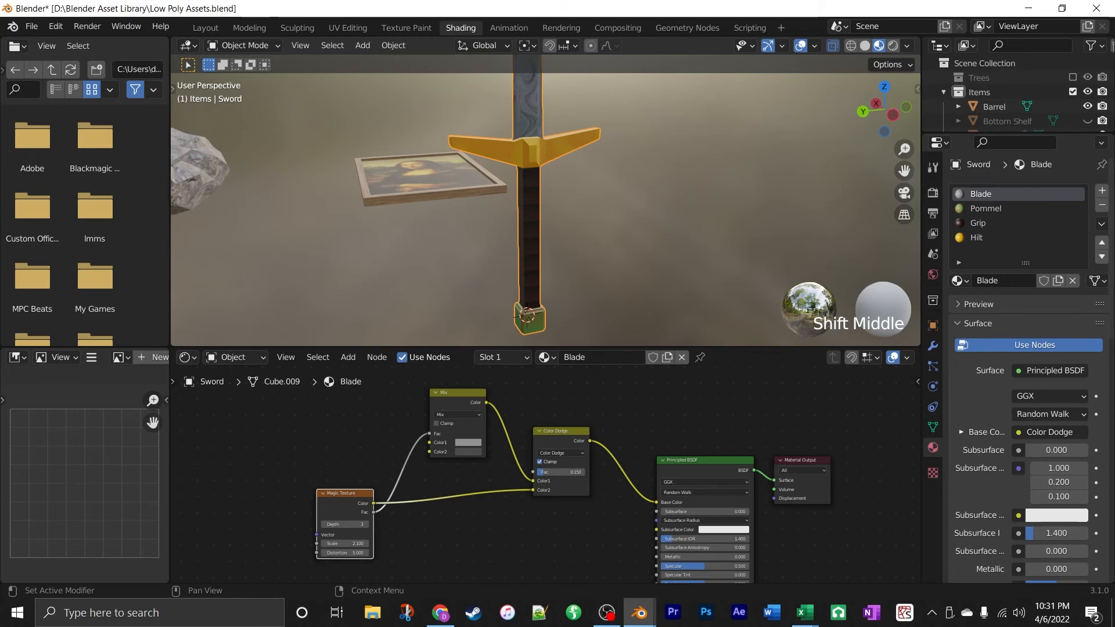
{"action": "scroll", "coordinate": [983, 412], "scroll_direction": "down", "scroll_amount": 5}
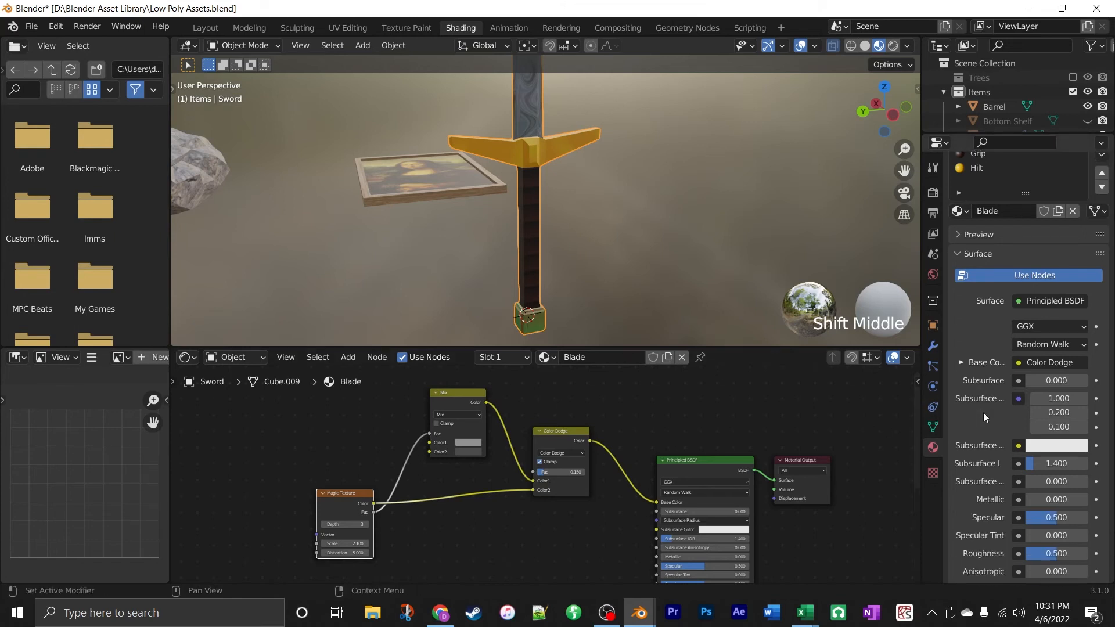
{"action": "scroll", "coordinate": [983, 412], "scroll_direction": "down", "scroll_amount": 4}
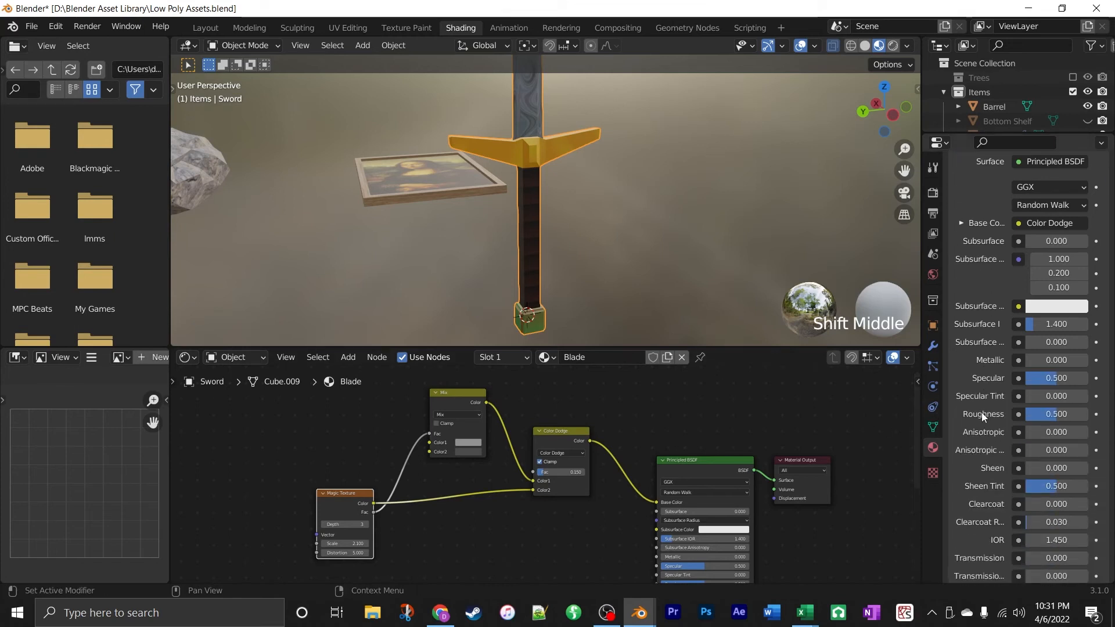
Set the Blade material's Metallic to 0.900 and its Specular to 0.616.
{"action": "left_click", "coordinate": [1060, 359]}
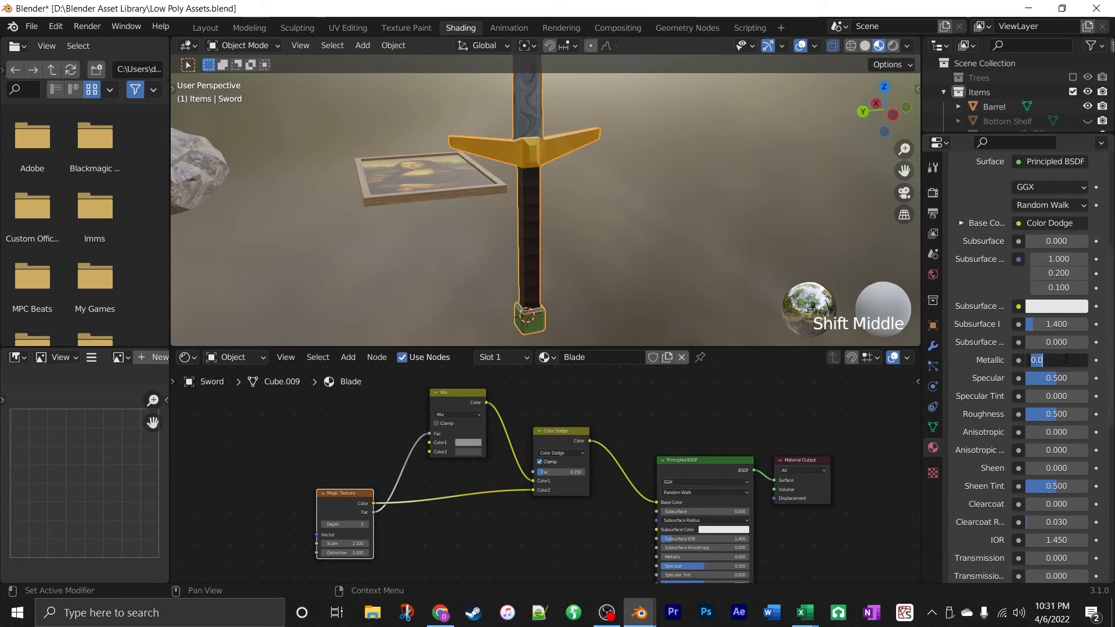
{"action": "type", "text": "0.9"}
{"action": "left_click", "coordinate": [1065, 357]}
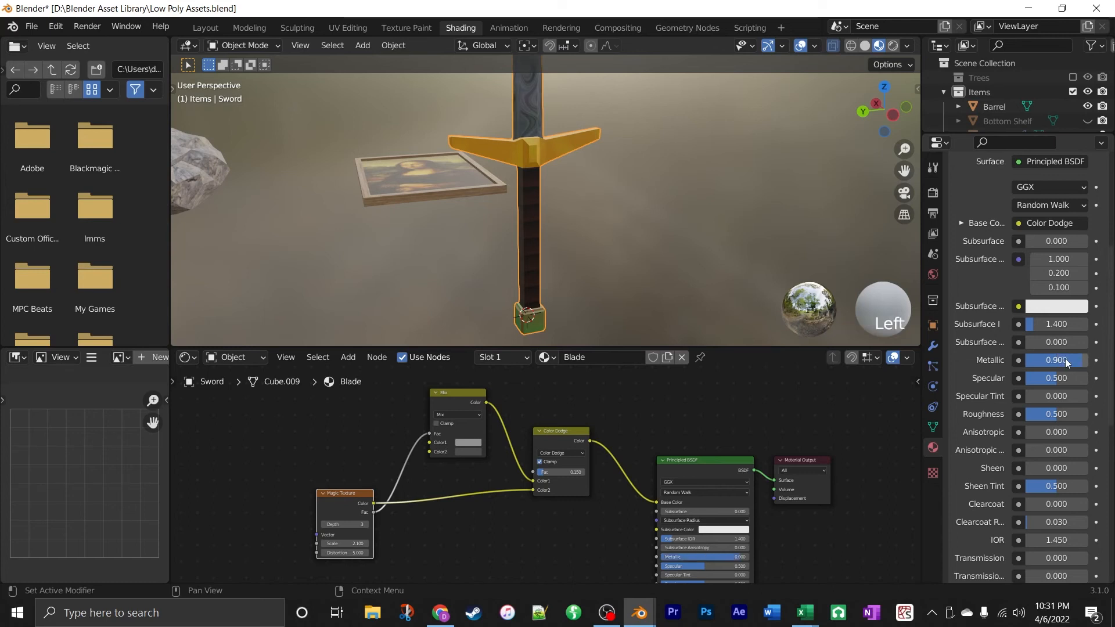
{"action": "left_click", "coordinate": [1064, 376]}
{"action": "type", "text": ".616"}
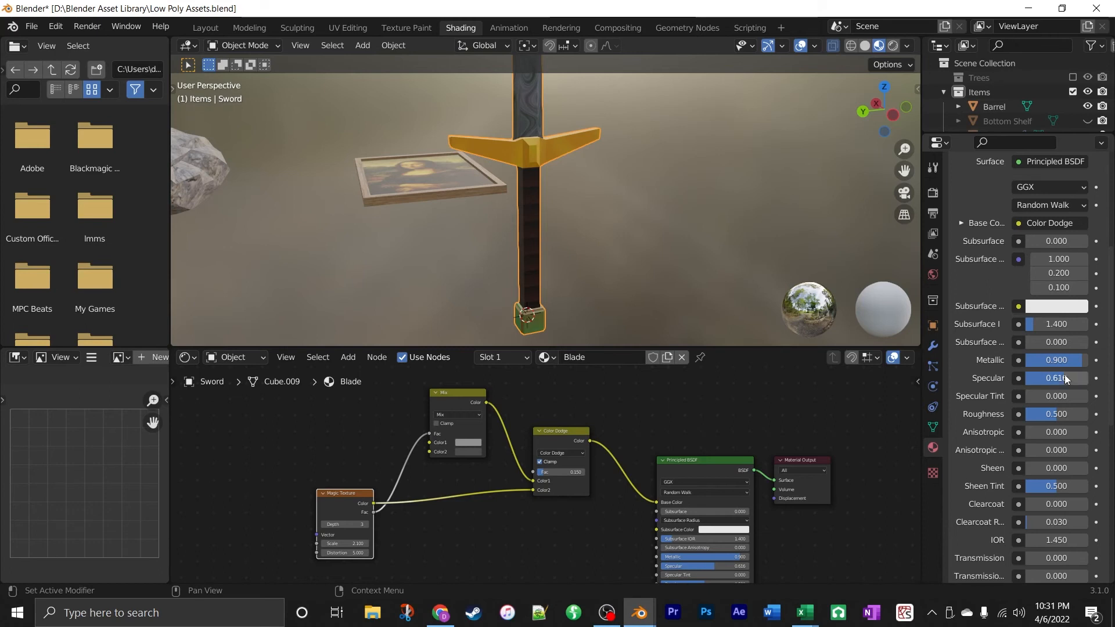
Set the Blade material's Roughness to 0.100 and inspect the blade's reflections.
{"action": "left_click", "coordinate": [1057, 415]}
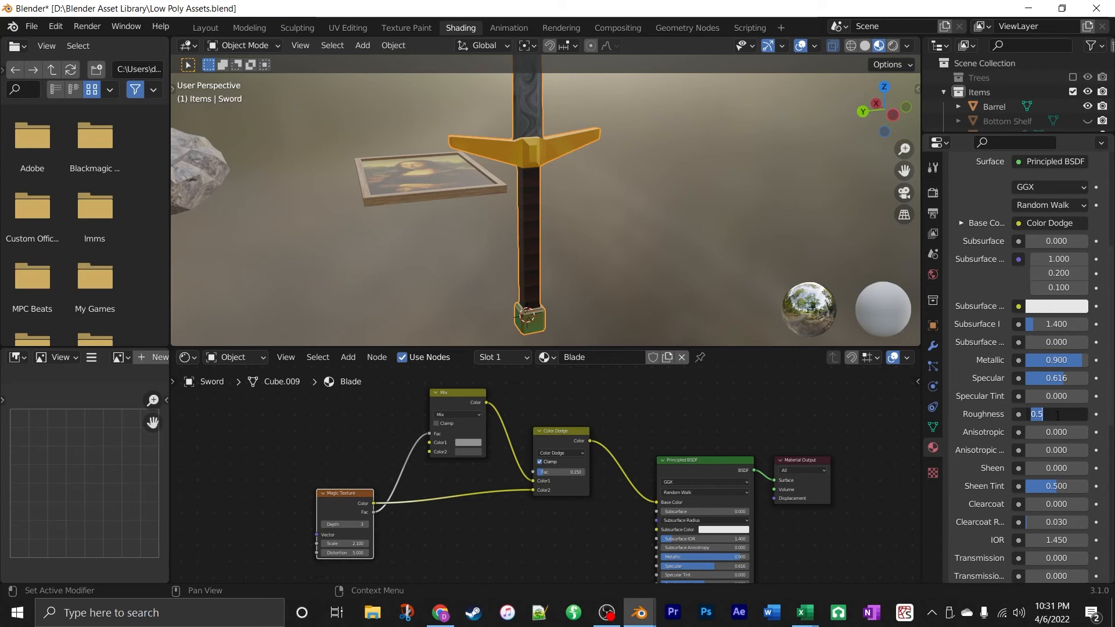
{"action": "key", "text": "BackSpace"}
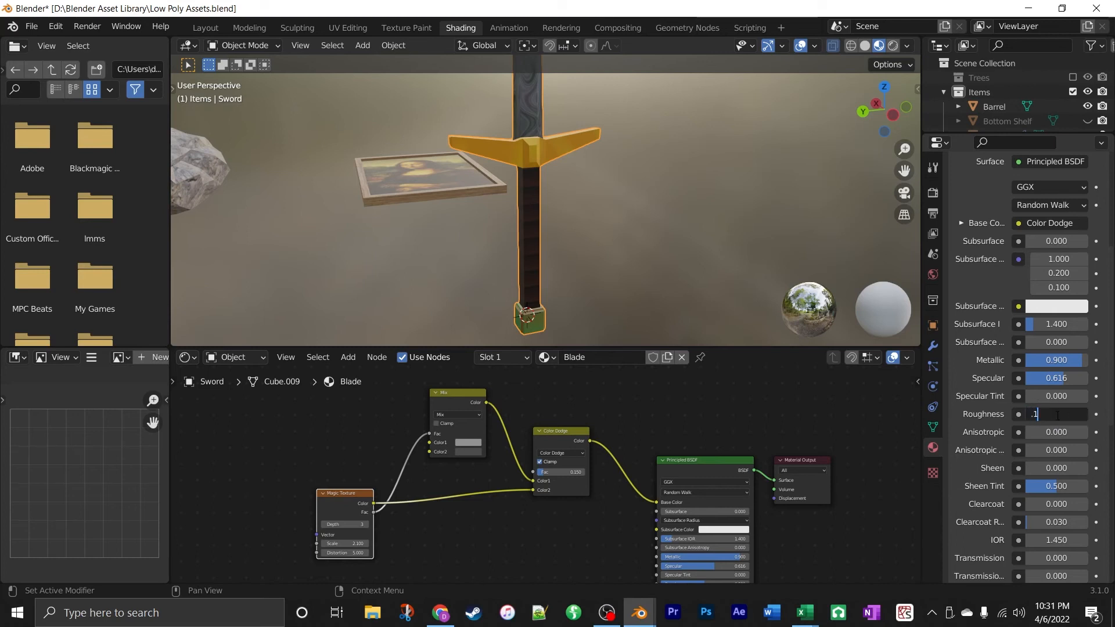
{"action": "type", "text": ".1"}
{"action": "key", "text": "Return"}
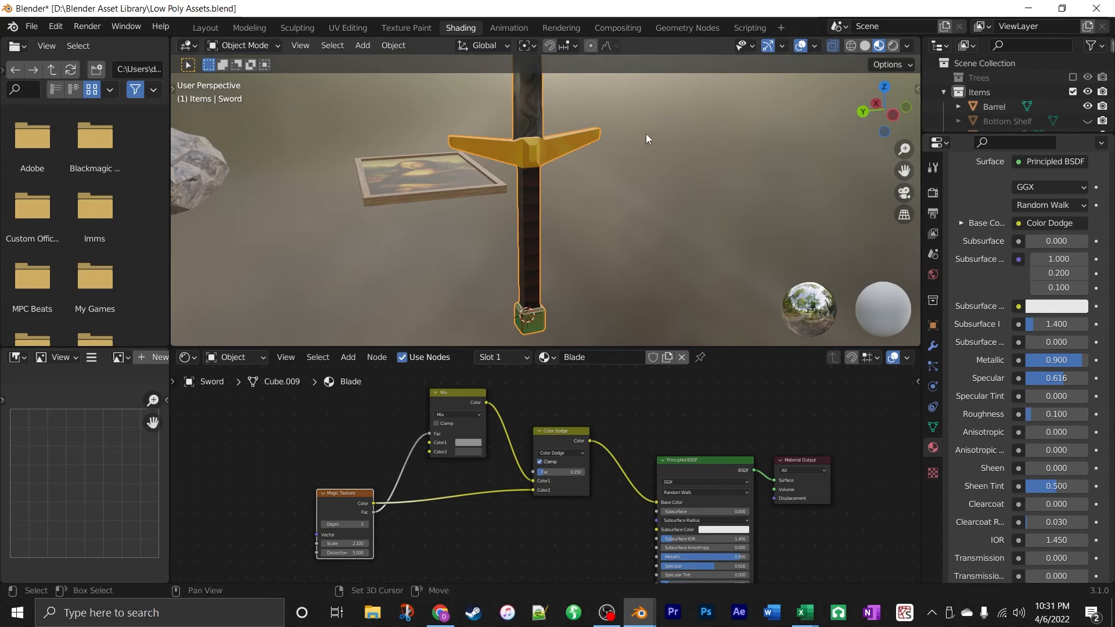
{"action": "mouse_move", "coordinate": [645, 133]}
{"action": "middle_mouse_down", "text": "shift"}
{"action": "mouse_move", "coordinate": [644, 309]}
{"action": "mouse_move", "coordinate": [608, 83]}
{"action": "mouse_move", "coordinate": [592, 113]}
{"action": "middle_mouse_up", "text": "shift"}
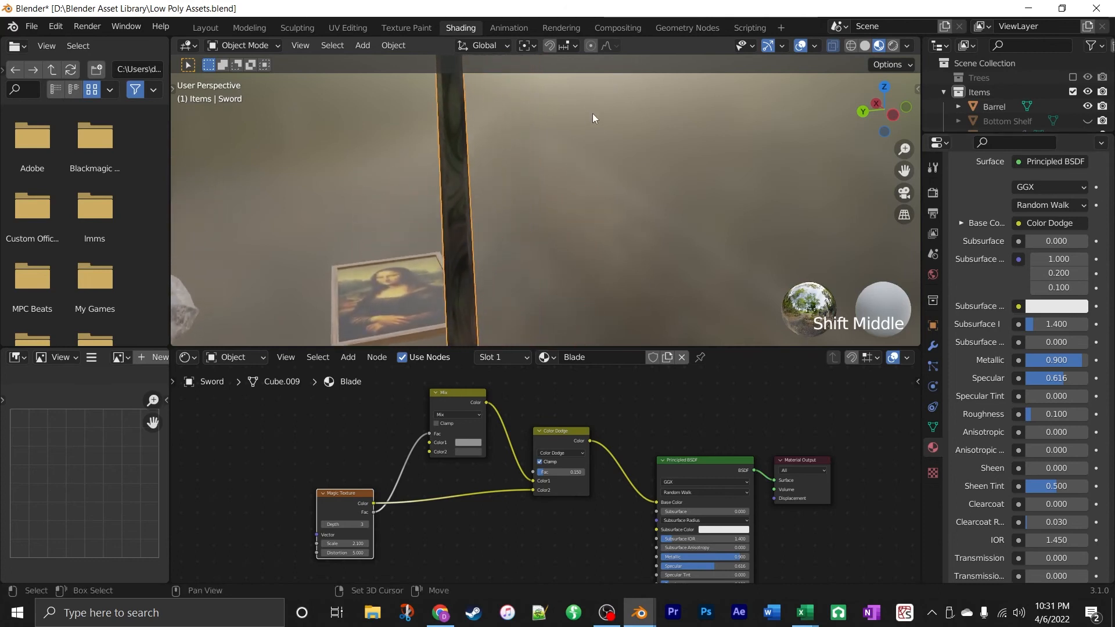
{"action": "mouse_move", "coordinate": [570, 188]}
{"action": "middle_mouse_down"}
{"action": "mouse_move", "coordinate": [558, 112]}
{"action": "mouse_move", "coordinate": [565, 96]}
{"action": "mouse_move", "coordinate": [600, 100]}
{"action": "mouse_move", "coordinate": [617, 112]}
{"action": "mouse_move", "coordinate": [631, 159]}
{"action": "mouse_move", "coordinate": [625, 228]}
{"action": "mouse_move", "coordinate": [536, 296]}
{"action": "mouse_move", "coordinate": [516, 330]}
{"action": "mouse_move", "coordinate": [548, 65]}
{"action": "mouse_move", "coordinate": [618, 296]}
{"action": "mouse_move", "coordinate": [632, 238]}
{"action": "mouse_move", "coordinate": [534, 142]}
{"action": "mouse_move", "coordinate": [543, 109]}
{"action": "mouse_move", "coordinate": [520, 186]}
{"action": "middle_mouse_up"}
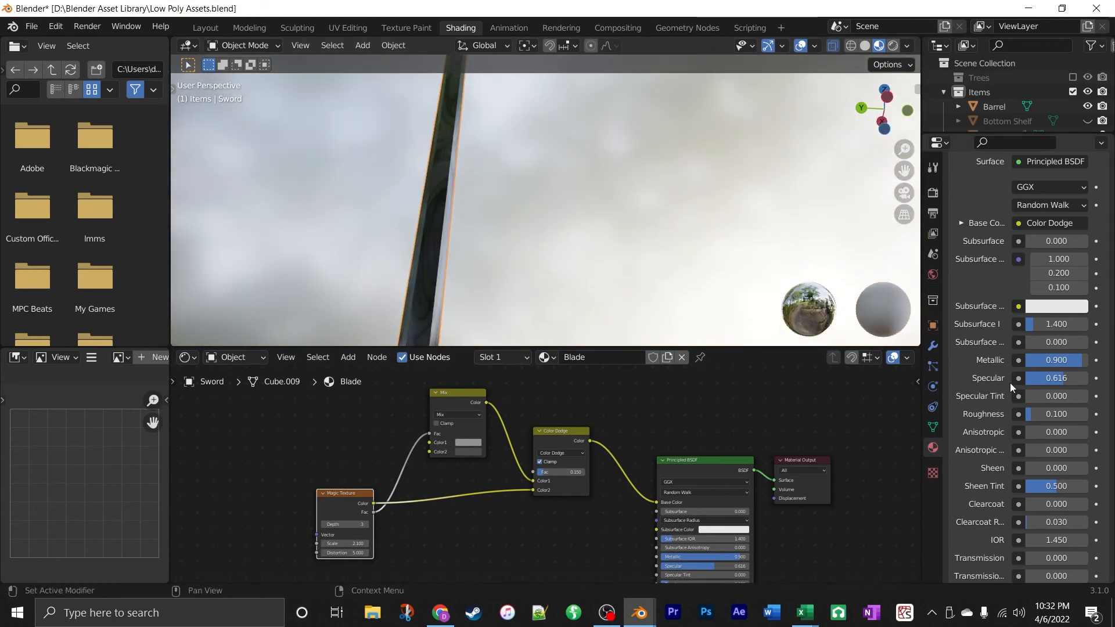
Try a Metallic value of about 0.817 on the Blade material and set it back to 0.900.
{"action": "mouse_move", "coordinate": [1083, 360]}
{"action": "left_mouse_down"}
{"action": "mouse_move", "coordinate": [1027, 360]}
{"action": "mouse_move", "coordinate": [1080, 360]}
{"action": "mouse_move", "coordinate": [1041, 360]}
{"action": "mouse_move", "coordinate": [1074, 369]}
{"action": "left_mouse_up"}
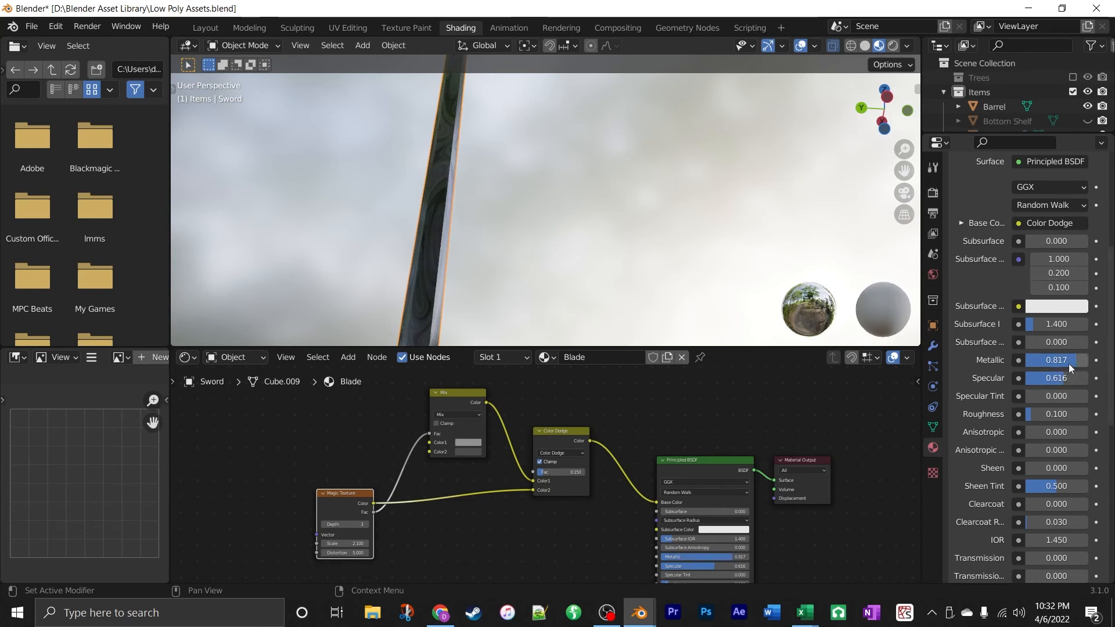
{"action": "left_click", "coordinate": [1068, 363]}
{"action": "type", "text": ".9"}
{"action": "key", "text": "Return"}
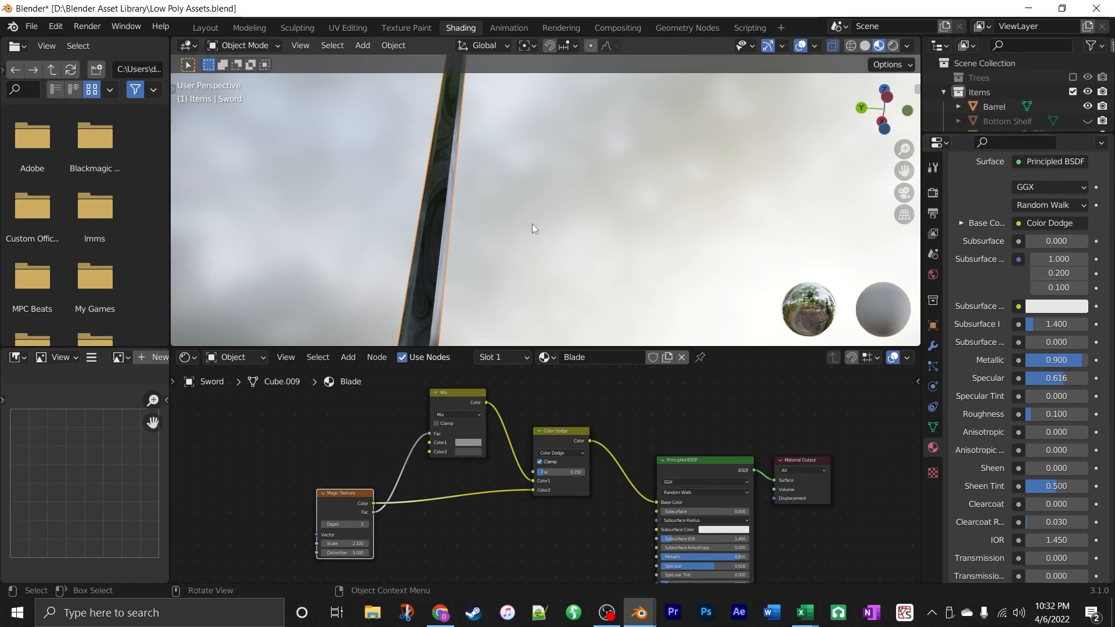
{"action": "middle_click_drag", "start_coordinate": [532, 225], "coordinate": [590, 221]}
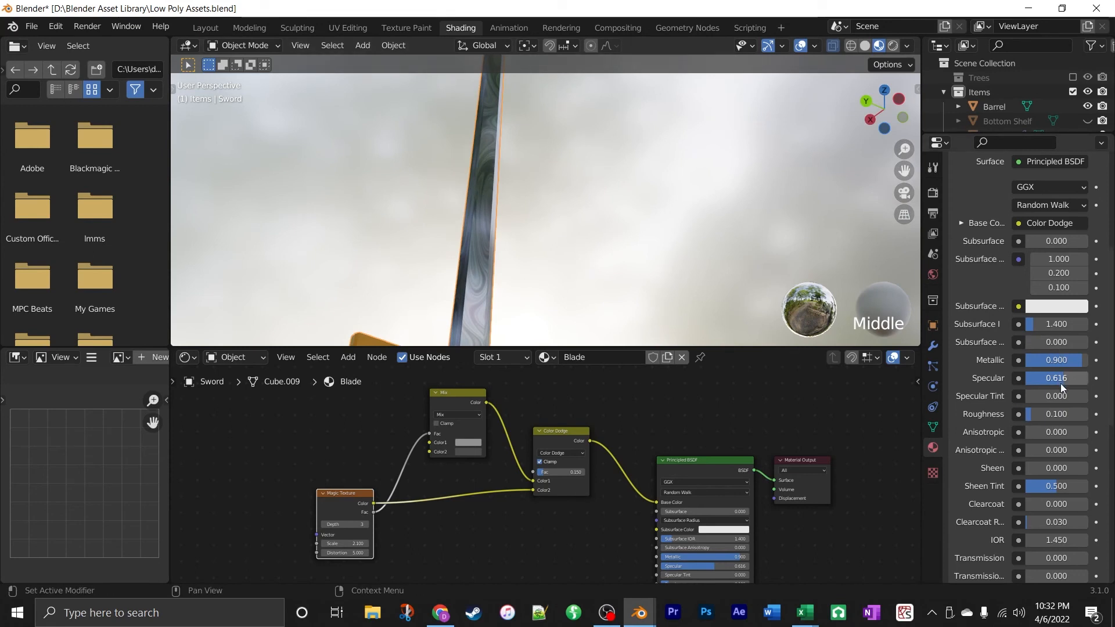
Try a slightly different Roughness on the Blade material and set it back to 0.100.
{"action": "mouse_move", "coordinate": [1030, 415]}
{"action": "left_mouse_down"}
{"action": "mouse_move", "coordinate": [1072, 416]}
{"action": "mouse_move", "coordinate": [1031, 416]}
{"action": "left_mouse_up"}
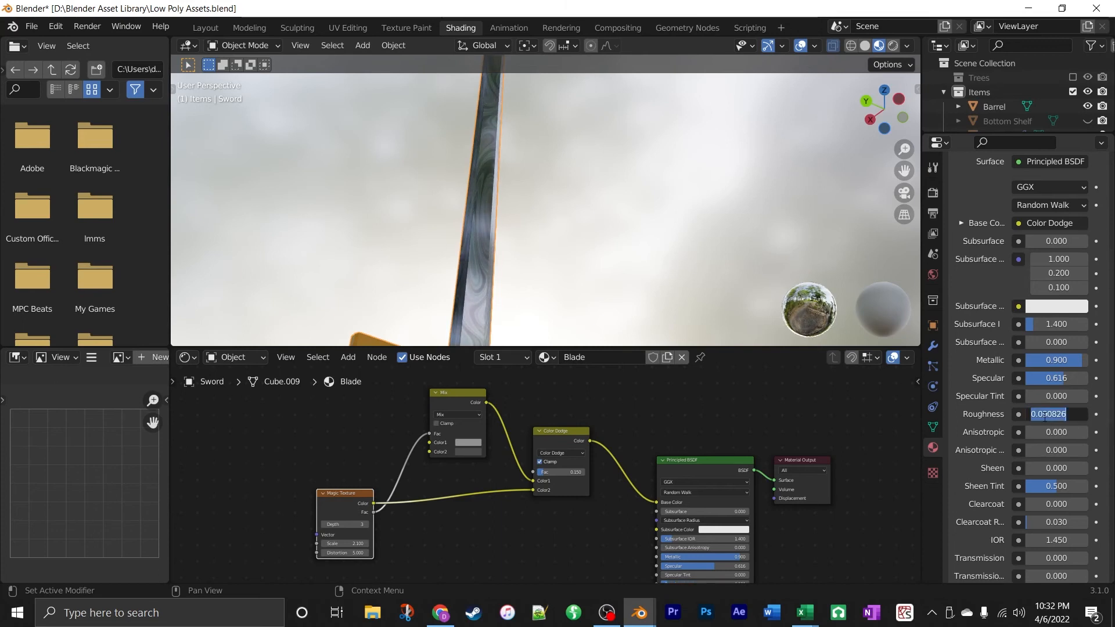
{"action": "key", "text": "BackSpace"}
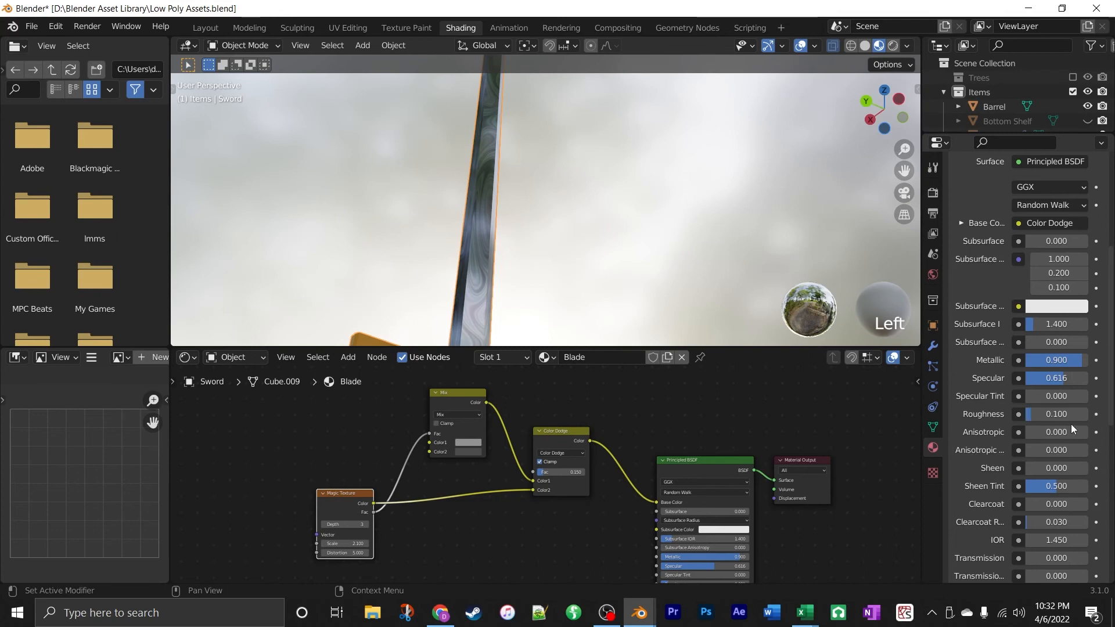
{"action": "middle_click_drag", "start_coordinate": [580, 133], "coordinate": [540, 231]}
{"action": "scroll", "coordinate": [603, 174], "scroll_direction": "down", "scroll_amount": 4}
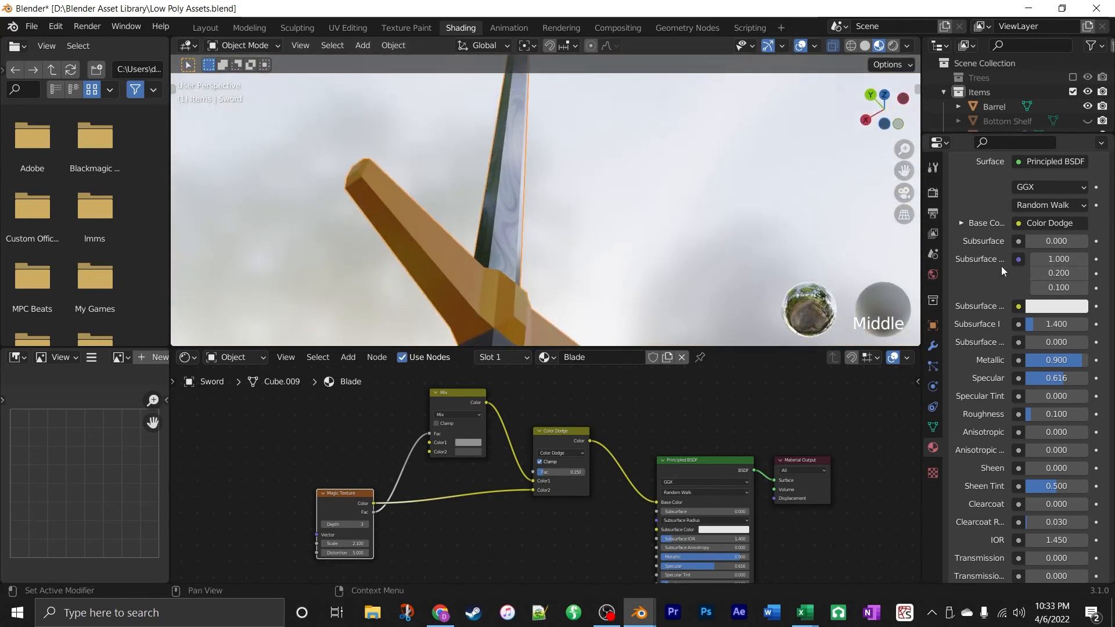
Select the sword's Hilt material and set its Metallic to 0.910.
{"action": "scroll", "coordinate": [987, 266], "scroll_direction": "up", "scroll_amount": 8}
{"action": "left_click", "coordinate": [996, 235]}
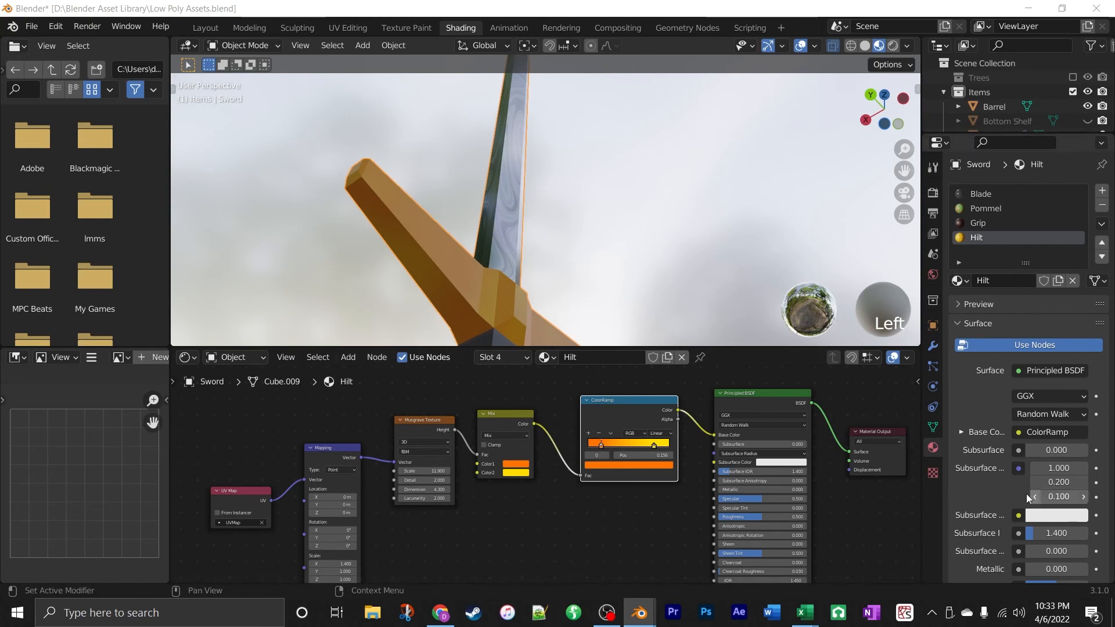
{"action": "scroll", "coordinate": [986, 486], "scroll_direction": "down", "scroll_amount": 6}
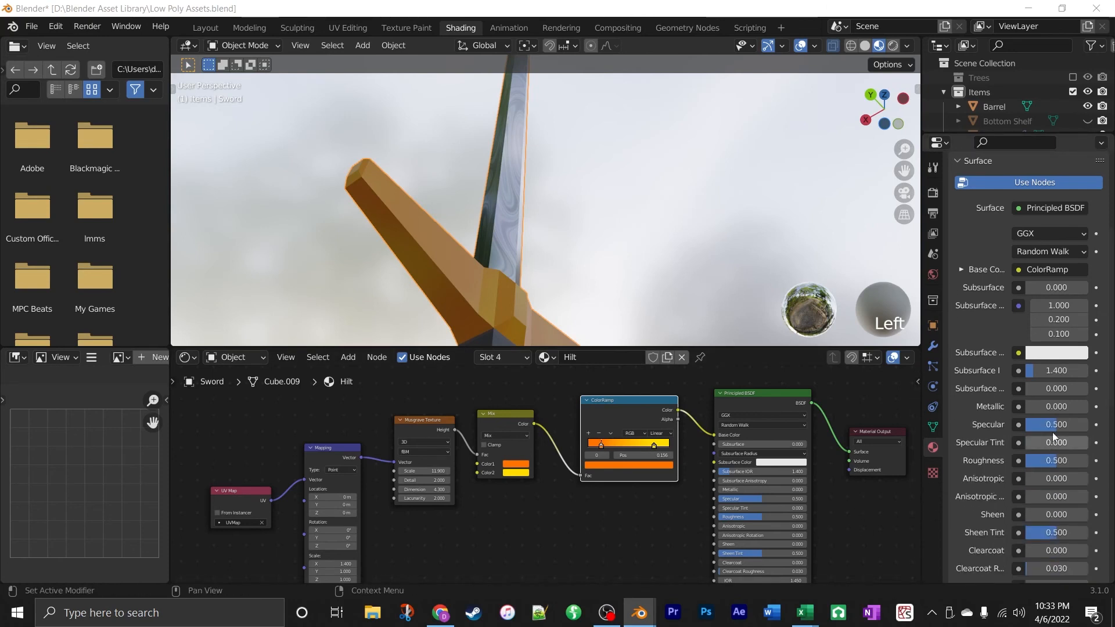
{"action": "left_click", "coordinate": [1068, 407]}
{"action": "type", "text": ".9"}
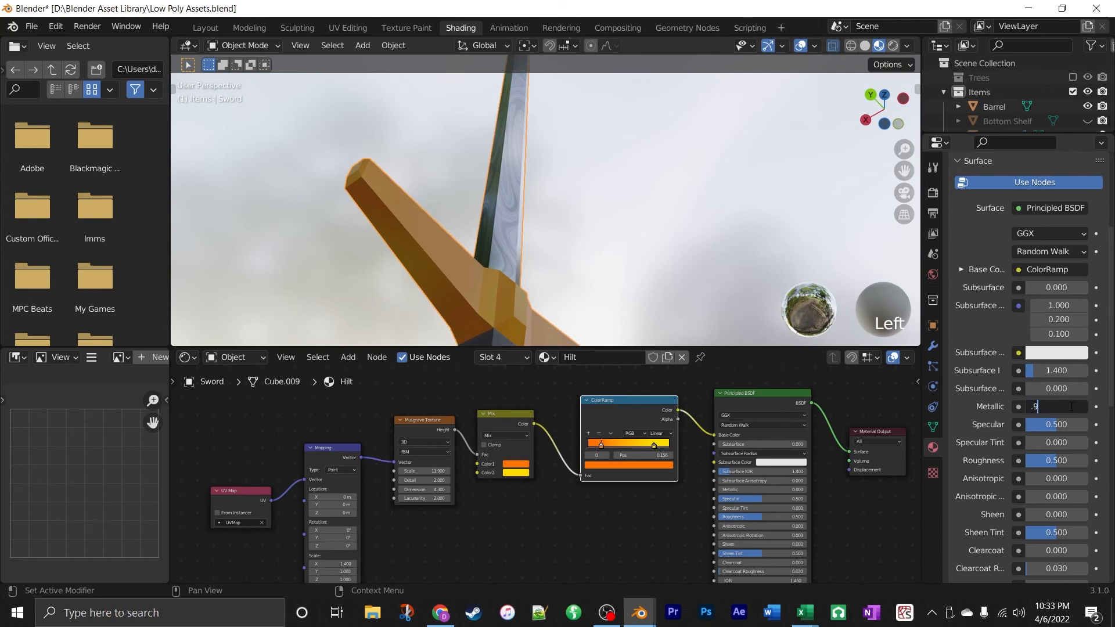
{"action": "type", "text": "1"}
{"action": "left_click", "coordinate": [1071, 406]}
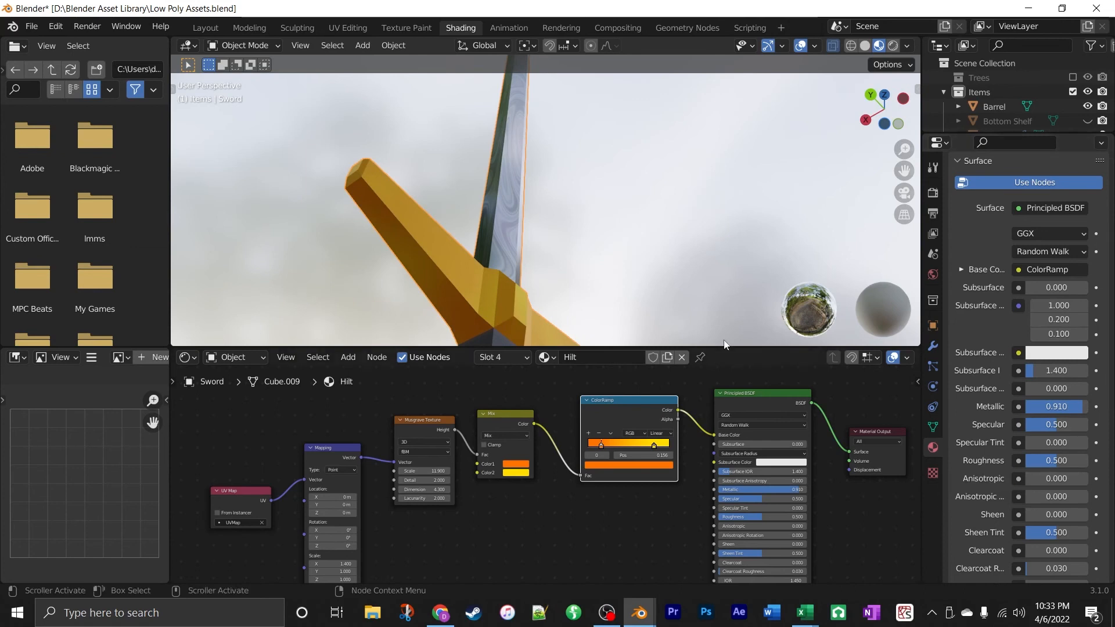
Lower the Hilt material's Roughness to about 0.216 while checking the gold crossguard from several angles.
{"action": "middle_click_drag", "start_coordinate": [569, 250], "coordinate": [461, 179]}
{"action": "scroll", "coordinate": [407, 209], "scroll_direction": "down", "scroll_amount": 2}
{"action": "middle_click_drag", "start_coordinate": [504, 260], "coordinate": [521, 226]}
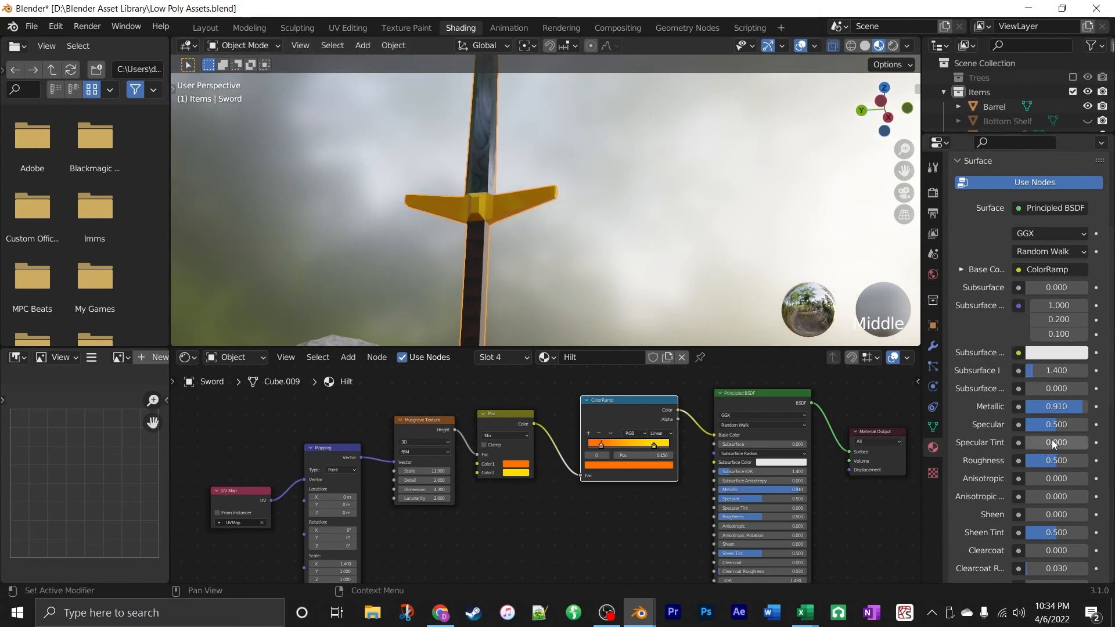
{"action": "left_click_drag", "start_coordinate": [1057, 461], "coordinate": [1050, 460]}
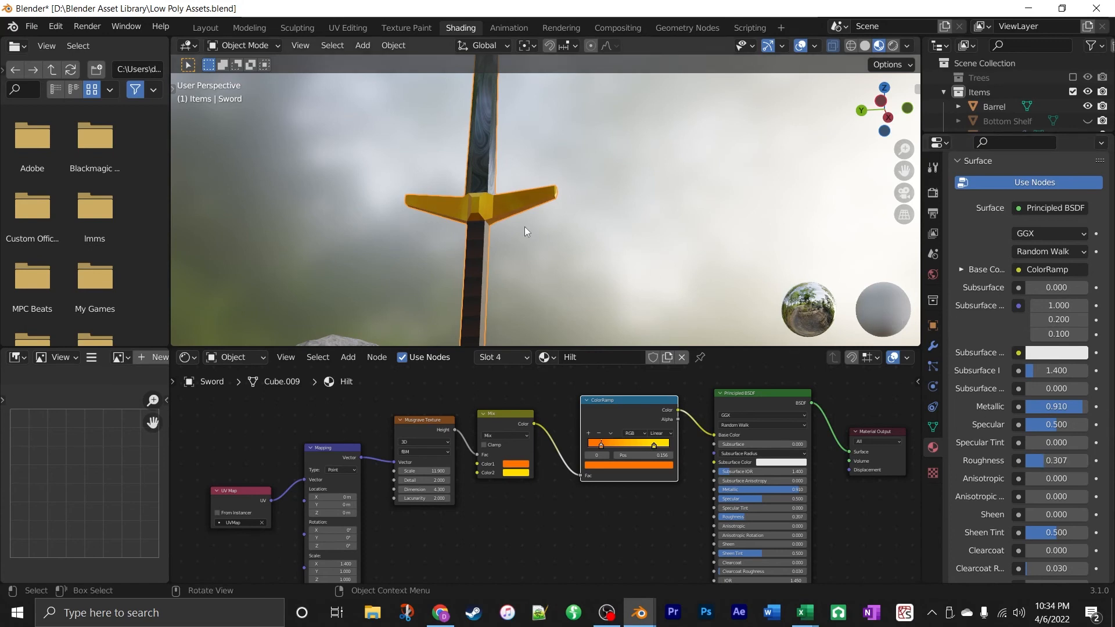
{"action": "middle_click_drag", "start_coordinate": [526, 231], "coordinate": [539, 150]}
{"action": "left_click_drag", "start_coordinate": [1056, 461], "coordinate": [1048, 460]}
{"action": "mouse_move", "coordinate": [627, 221]}
{"action": "middle_mouse_down"}
{"action": "mouse_move", "coordinate": [534, 304]}
{"action": "mouse_move", "coordinate": [504, 313]}
{"action": "mouse_move", "coordinate": [596, 289]}
{"action": "mouse_move", "coordinate": [738, 300]}
{"action": "middle_mouse_up"}
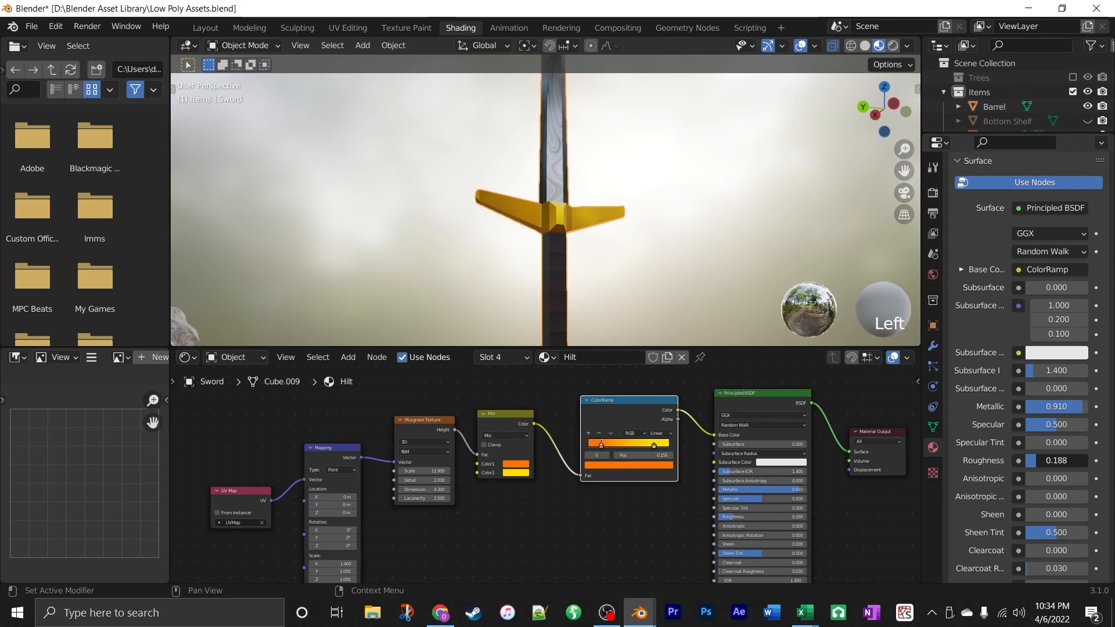
{"action": "left_click_drag", "start_coordinate": [1052, 460], "coordinate": [1052, 461]}
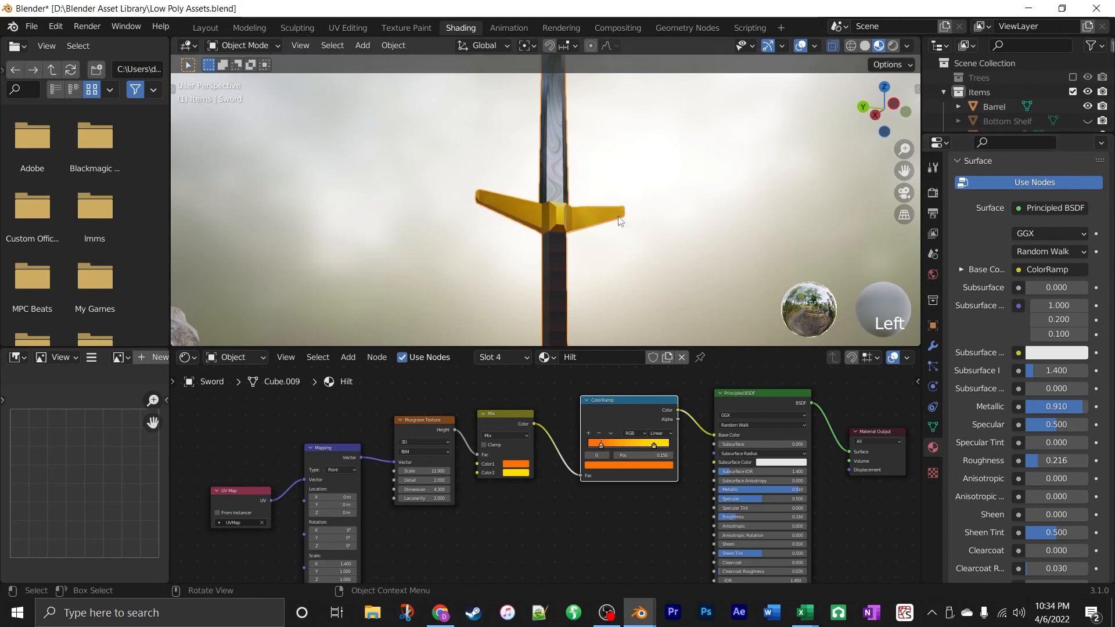
{"action": "left_click_drag", "start_coordinate": [619, 217], "coordinate": [589, 235]}
{"action": "left_click", "coordinate": [674, 256]}
{"action": "middle_click_drag", "start_coordinate": [700, 229], "coordinate": [764, 211]}
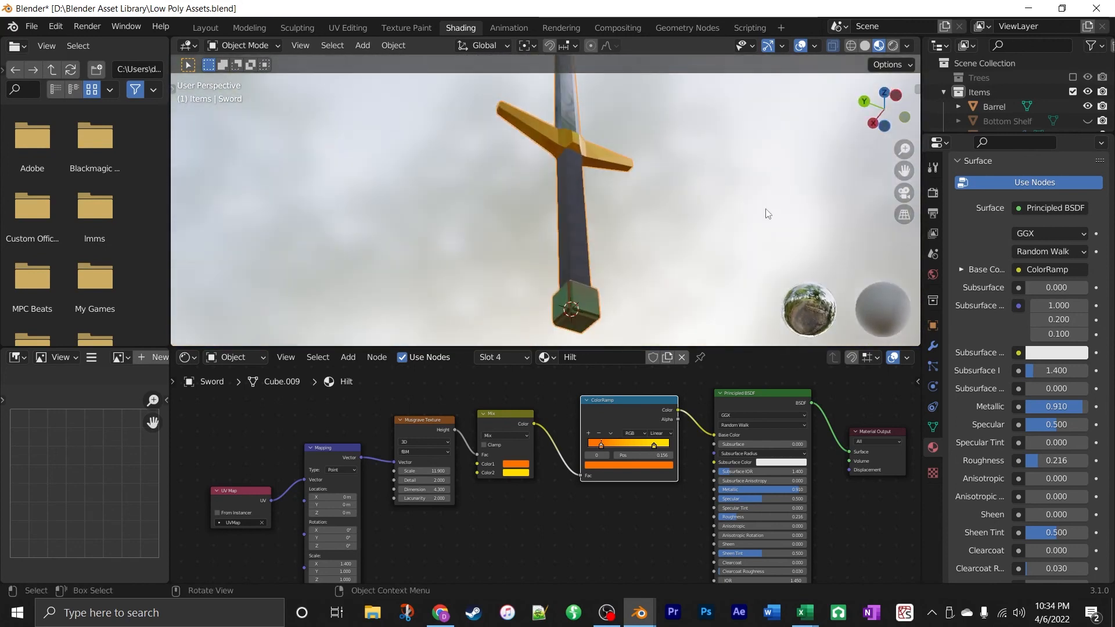
Select the sword's Grip material and raise its Roughness to about 0.794.
{"action": "scroll", "coordinate": [1003, 232], "scroll_direction": "up", "scroll_amount": 6}
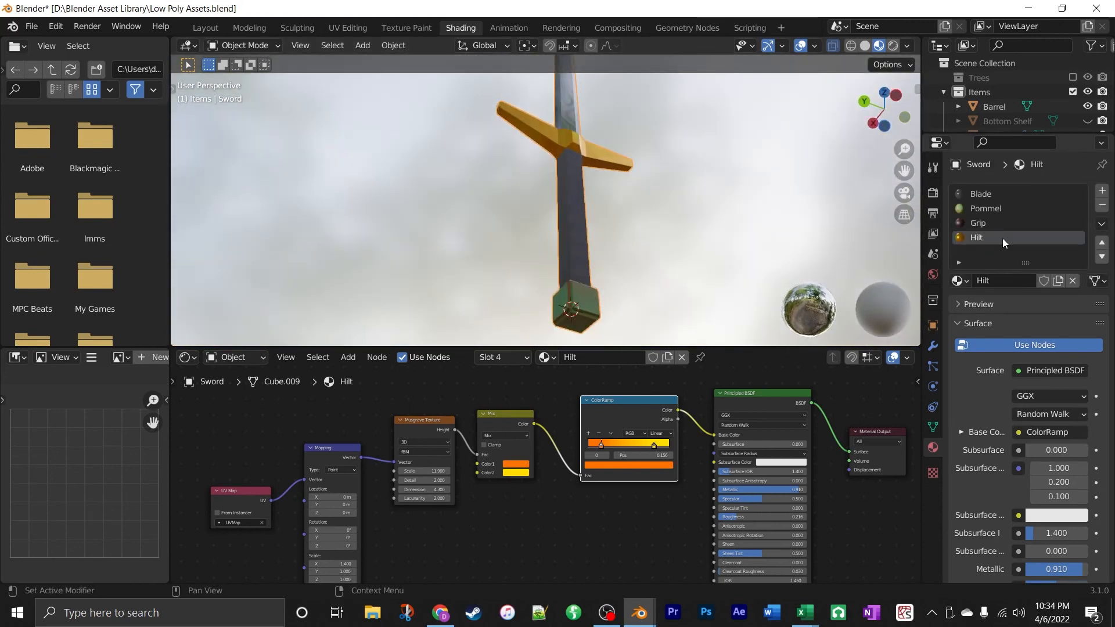
{"action": "left_click", "coordinate": [981, 224]}
{"action": "scroll", "coordinate": [652, 269], "scroll_direction": "down", "scroll_amount": 2}
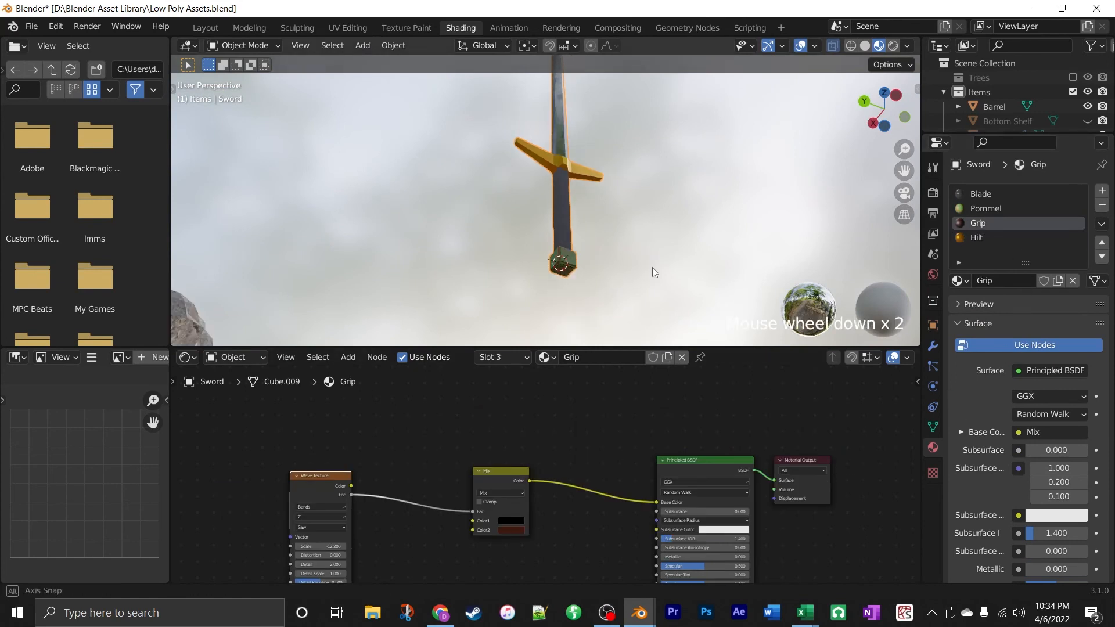
{"action": "mouse_move", "coordinate": [652, 269]}
{"action": "middle_mouse_down"}
{"action": "mouse_move", "coordinate": [405, 332]}
{"action": "mouse_move", "coordinate": [441, 308]}
{"action": "mouse_move", "coordinate": [577, 269]}
{"action": "mouse_move", "coordinate": [642, 299]}
{"action": "mouse_move", "coordinate": [677, 298]}
{"action": "mouse_move", "coordinate": [537, 339]}
{"action": "middle_mouse_up"}
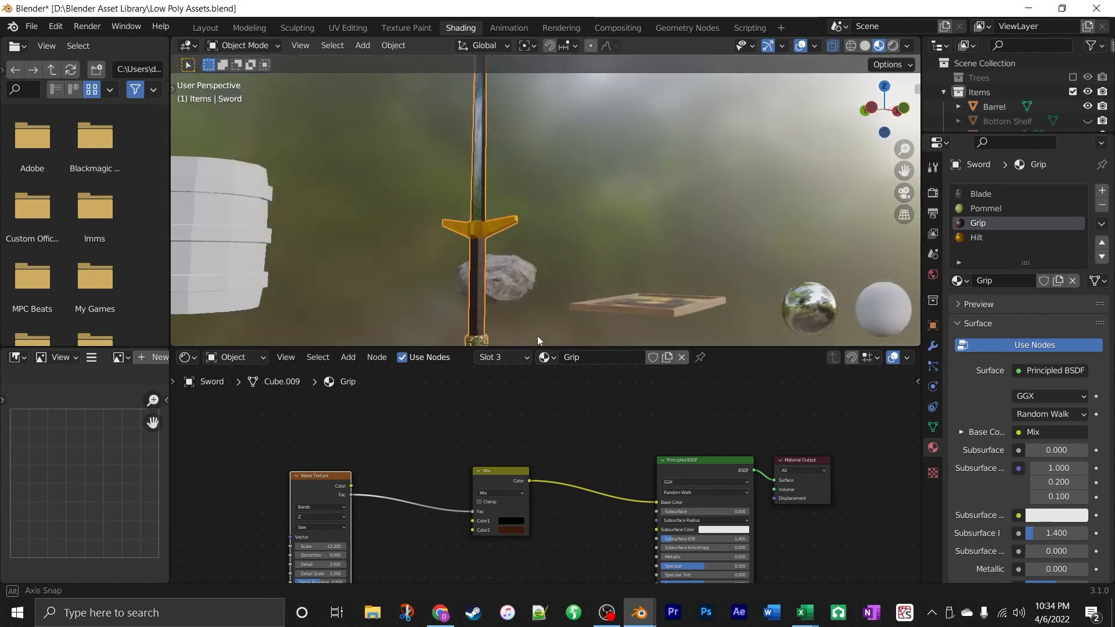
{"action": "scroll", "coordinate": [1007, 366], "scroll_direction": "down", "scroll_amount": 5}
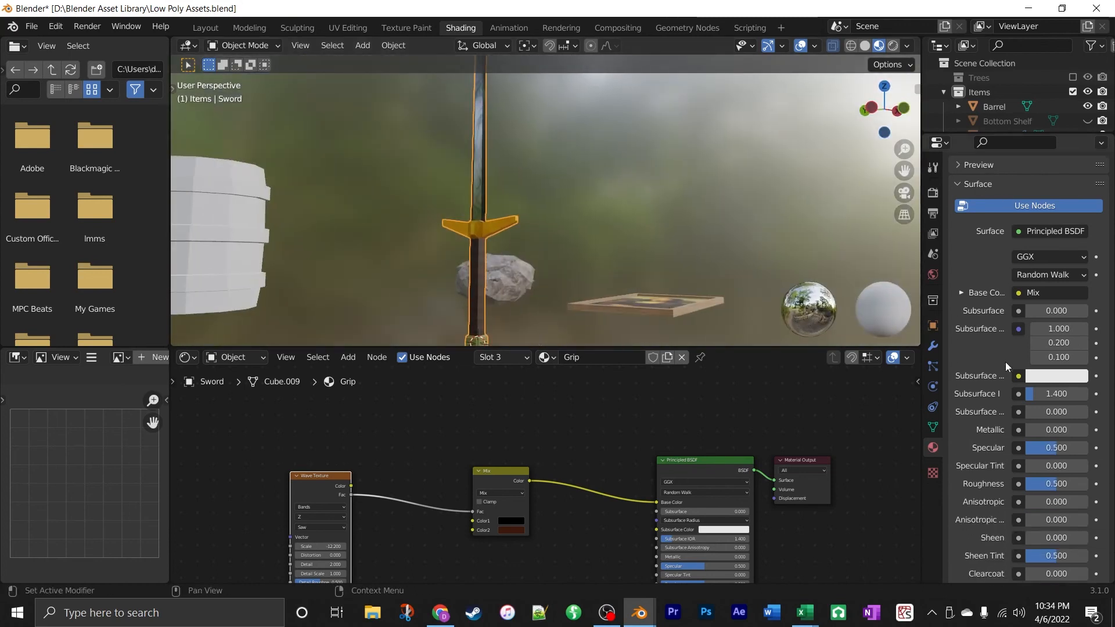
{"action": "scroll", "coordinate": [1008, 368], "scroll_direction": "down", "scroll_amount": 7}
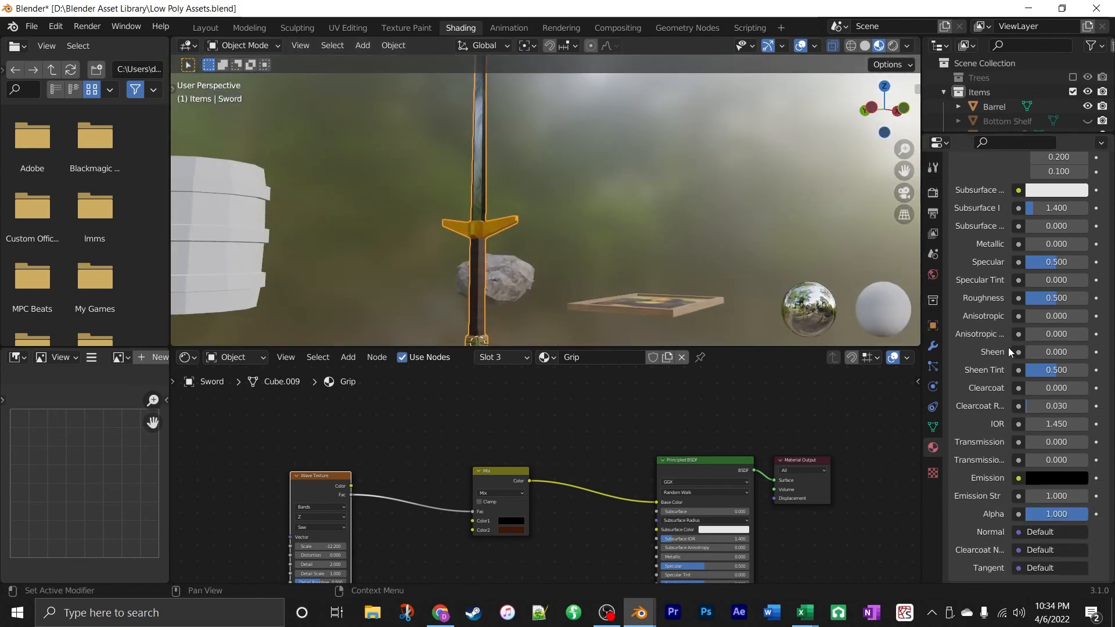
{"action": "scroll", "coordinate": [1011, 354], "scroll_direction": "up", "scroll_amount": 2}
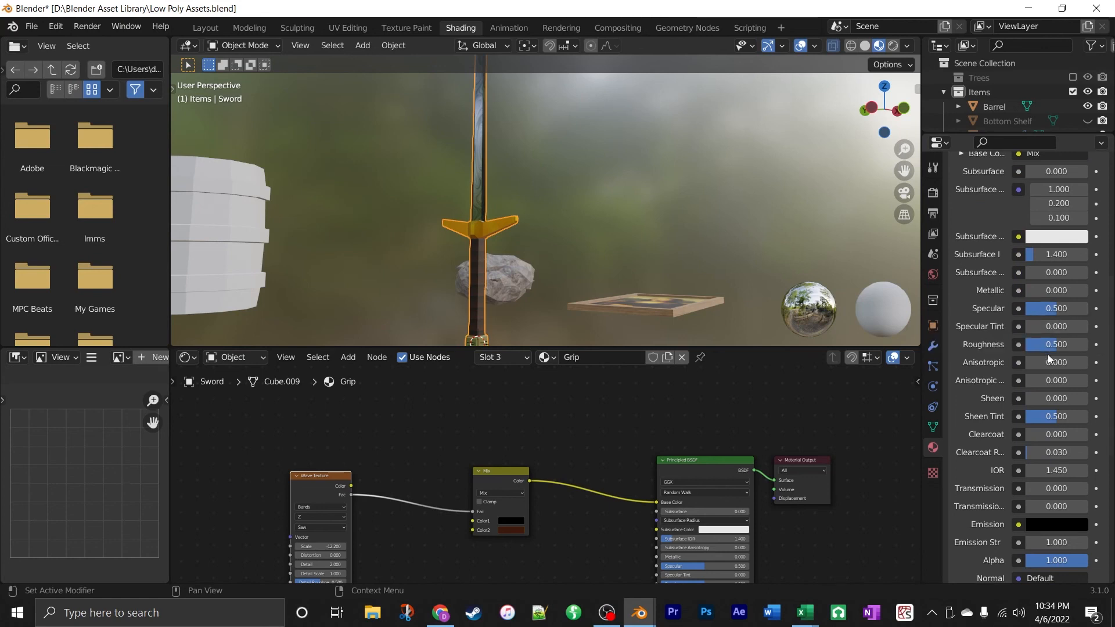
{"action": "left_click_drag", "start_coordinate": [1052, 345], "coordinate": [1056, 344]}
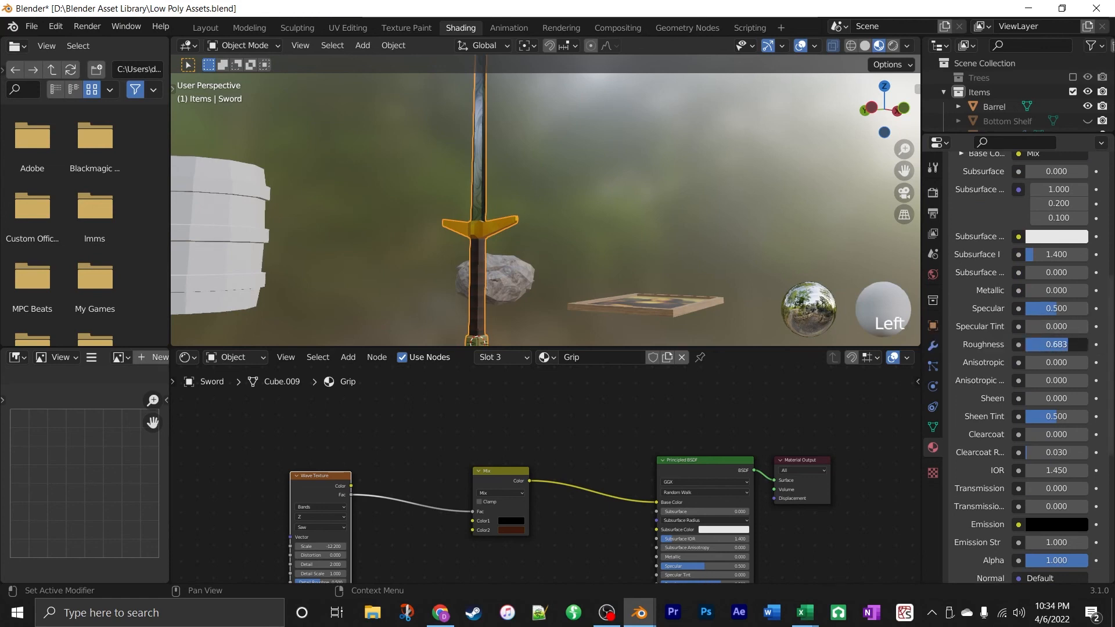
Inspect the grip up close and set the Grip material's Roughness to 0.750.
{"action": "mouse_move", "coordinate": [697, 313]}
{"action": "middle_mouse_down"}
{"action": "mouse_move", "coordinate": [730, 316]}
{"action": "mouse_move", "coordinate": [499, 336]}
{"action": "mouse_move", "coordinate": [542, 155]}
{"action": "mouse_move", "coordinate": [518, 233]}
{"action": "middle_mouse_up"}
{"action": "scroll", "coordinate": [518, 331], "scroll_direction": "up", "scroll_amount": 4}
{"action": "scroll", "coordinate": [561, 159], "scroll_direction": "up", "scroll_amount": 3}
{"action": "scroll", "coordinate": [575, 182], "scroll_direction": "up", "scroll_amount": 1}
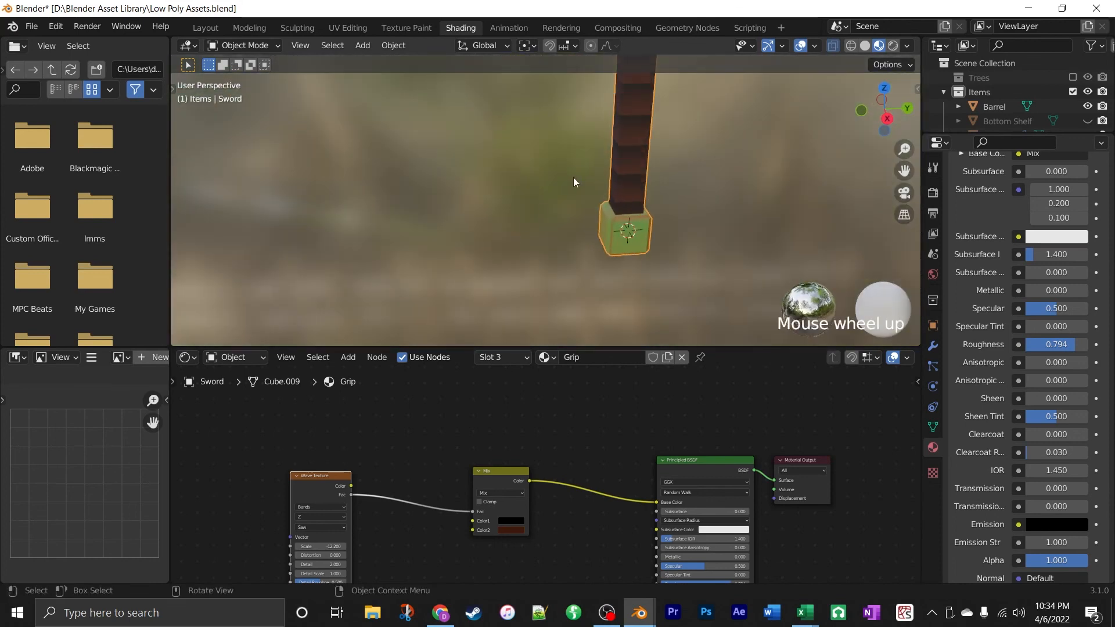
{"action": "scroll", "coordinate": [577, 182], "scroll_direction": "down", "scroll_amount": 10}
{"action": "mouse_move", "coordinate": [577, 182]}
{"action": "middle_mouse_down", "text": "shift"}
{"action": "mouse_move", "coordinate": [593, 163]}
{"action": "mouse_move", "coordinate": [535, 246]}
{"action": "mouse_move", "coordinate": [586, 204]}
{"action": "middle_mouse_up", "text": "shift"}
{"action": "left_click", "coordinate": [1065, 348]}
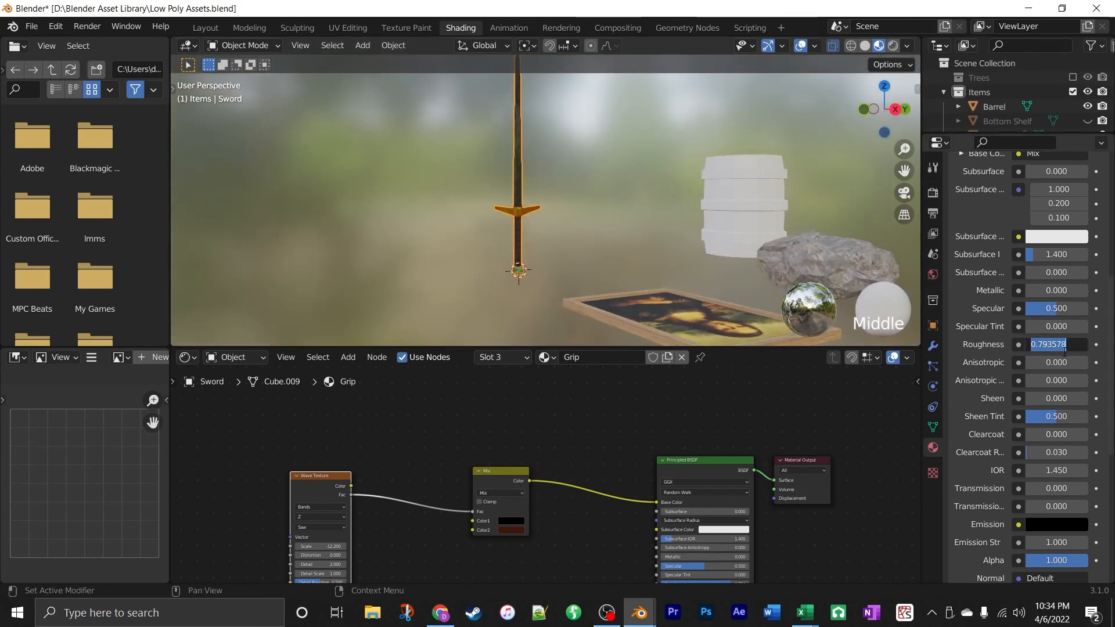
{"action": "type", "text": ".75"}
{"action": "left_click", "coordinate": [1064, 352]}
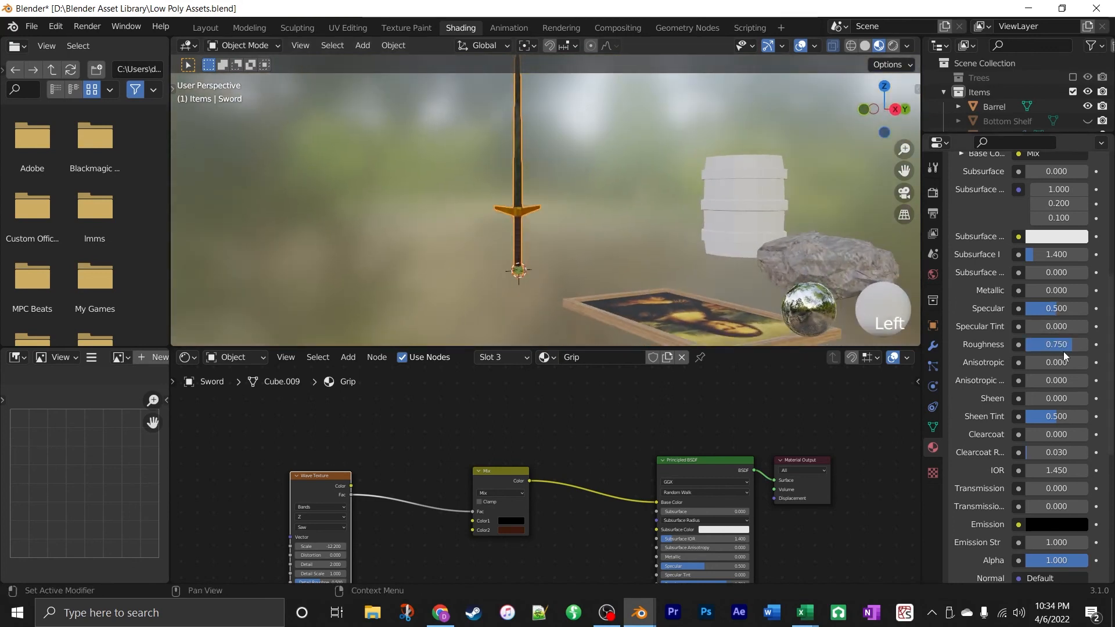
Select the sword's Pommel material and set its Metallic to 0.750 and its Specular to 0.630.
{"action": "scroll", "coordinate": [608, 276], "scroll_direction": "up", "scroll_amount": 5}
{"action": "scroll", "coordinate": [592, 273], "scroll_direction": "up", "scroll_amount": 1}
{"action": "middle_click_drag", "start_coordinate": [577, 269], "coordinate": [681, 170], "text": "shift"}
{"action": "scroll", "coordinate": [638, 147], "scroll_direction": "down", "scroll_amount": 2}
{"action": "scroll", "coordinate": [991, 191], "scroll_direction": "up", "scroll_amount": 12}
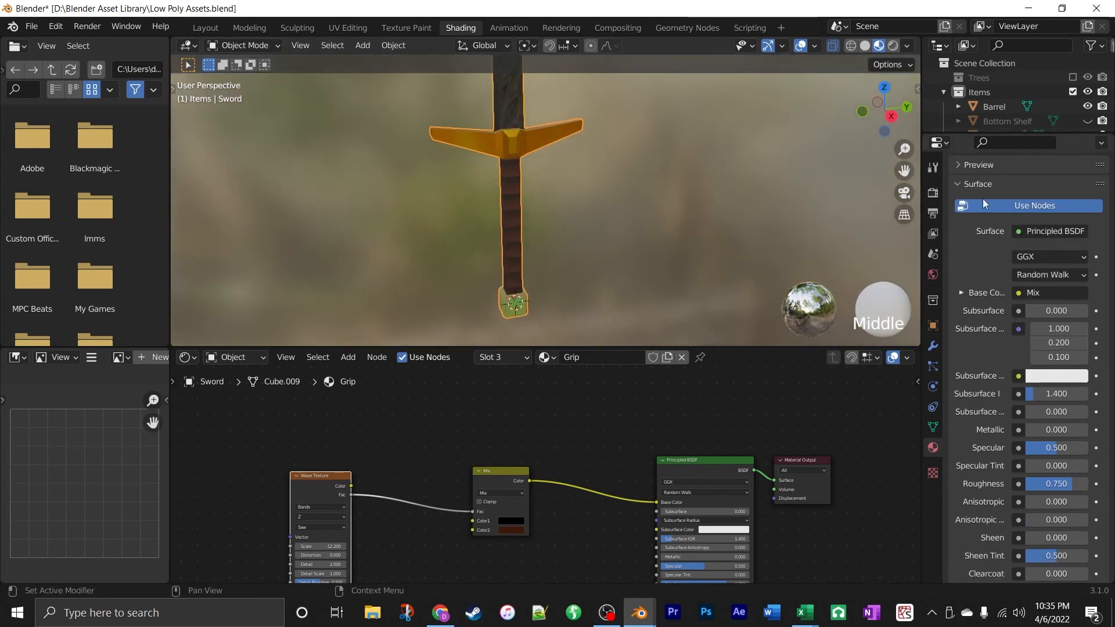
{"action": "left_click", "coordinate": [981, 209]}
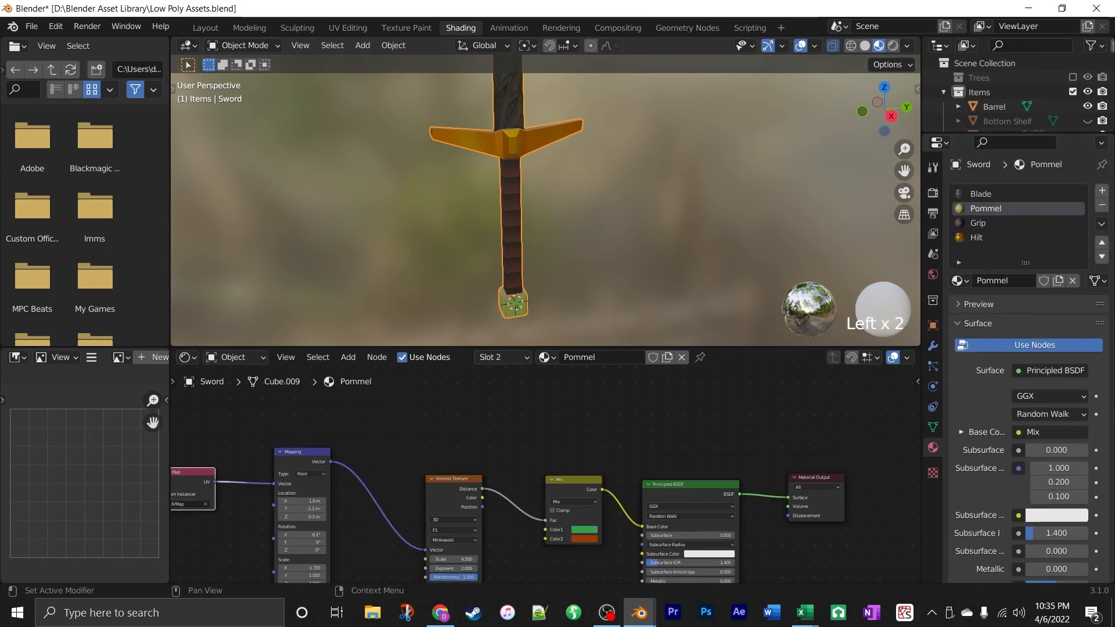
{"action": "scroll", "coordinate": [965, 447], "scroll_direction": "down", "scroll_amount": 15}
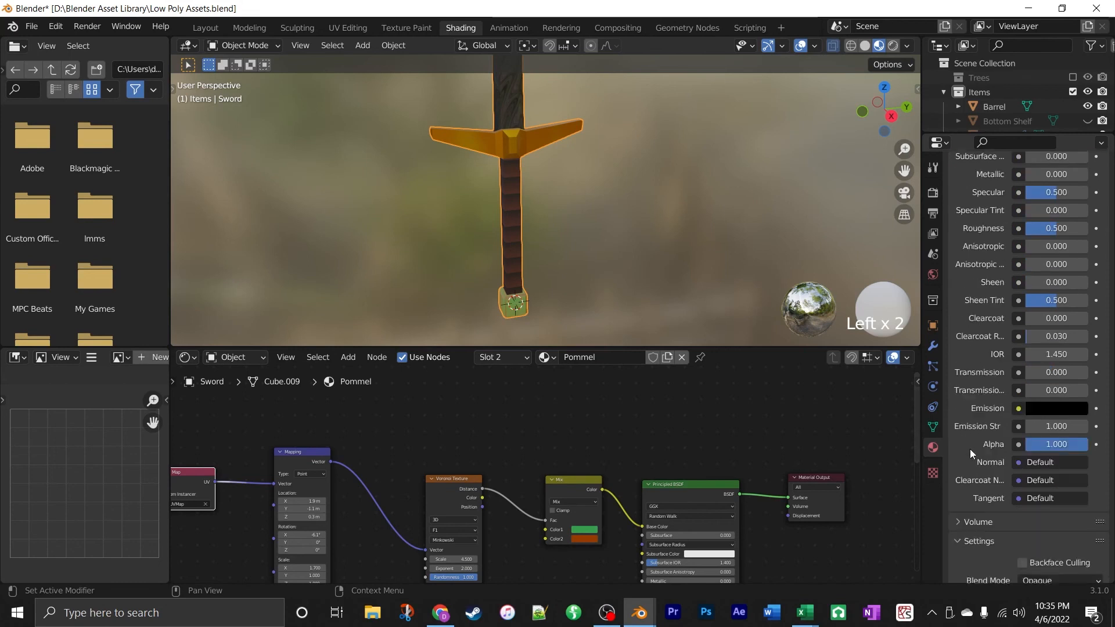
{"action": "scroll", "coordinate": [971, 453], "scroll_direction": "down", "scroll_amount": 7}
{"action": "scroll", "coordinate": [973, 454], "scroll_direction": "up", "scroll_amount": 10}
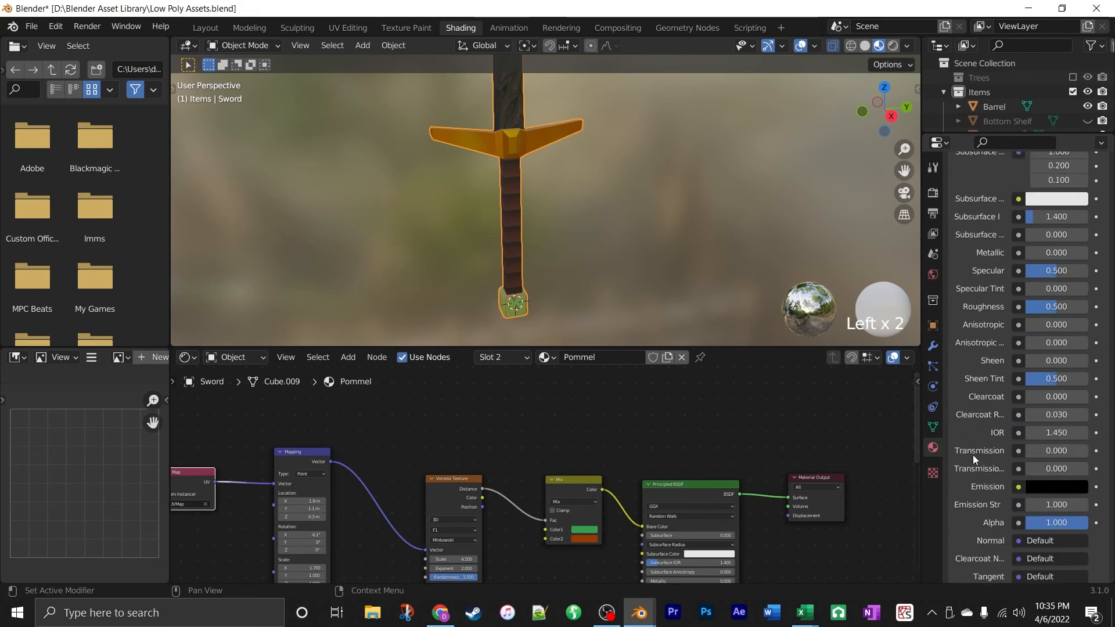
{"action": "scroll", "coordinate": [973, 455], "scroll_direction": "up", "scroll_amount": 5}
{"action": "middle_click_drag", "start_coordinate": [586, 337], "coordinate": [545, 280], "text": "shift"}
{"action": "scroll", "coordinate": [544, 280], "scroll_direction": "up", "scroll_amount": 4}
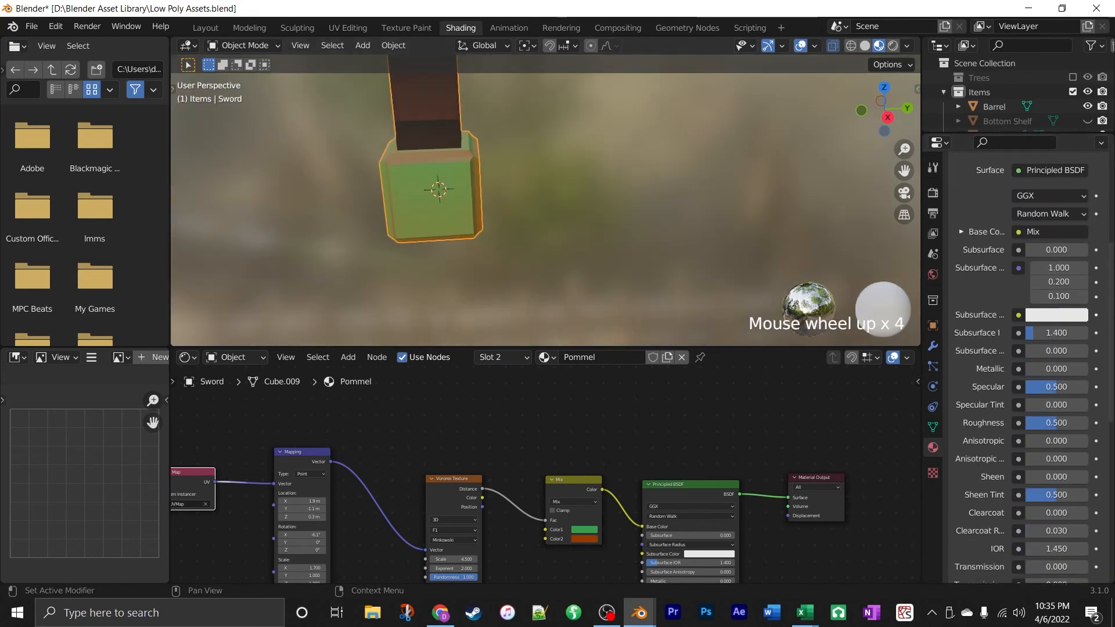
{"action": "left_click", "coordinate": [1071, 370]}
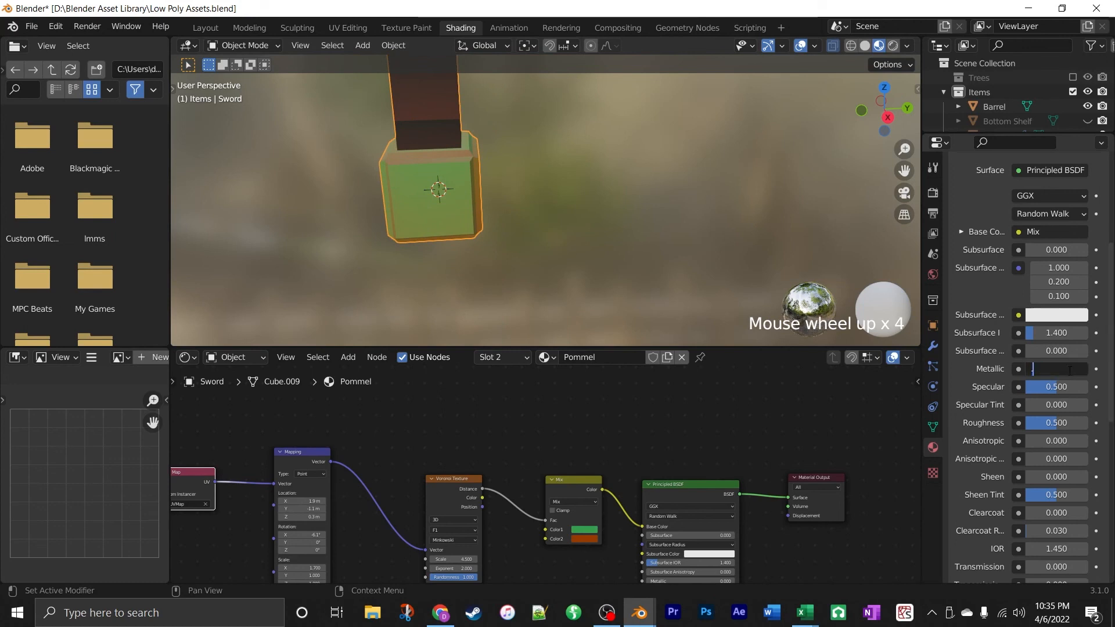
{"action": "left_click", "coordinate": [1071, 375]}
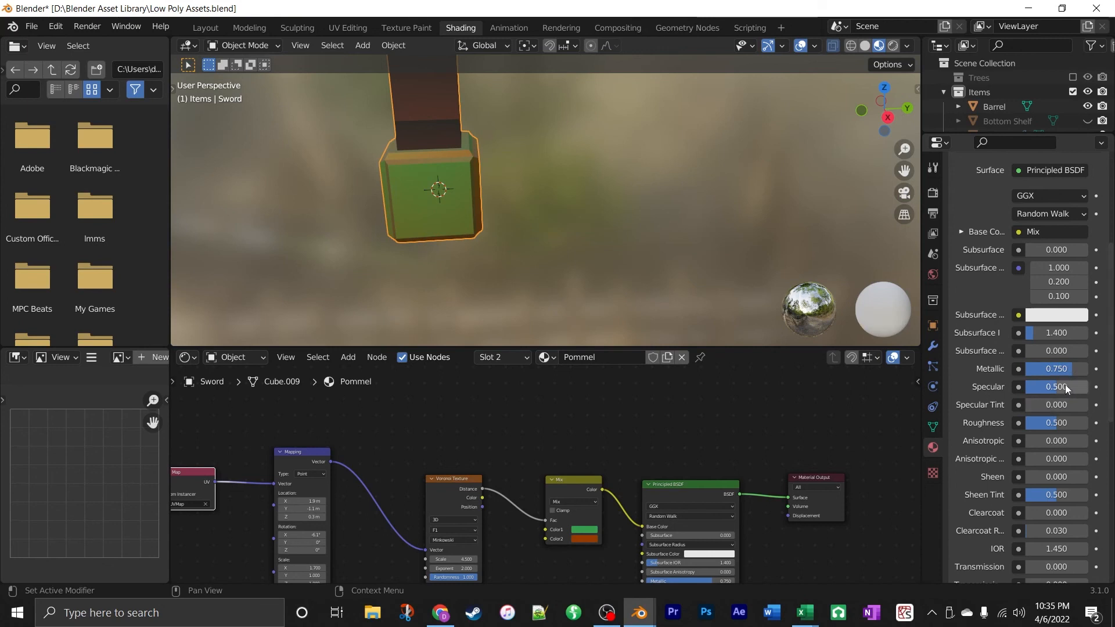
{"action": "left_click", "coordinate": [1065, 385]}
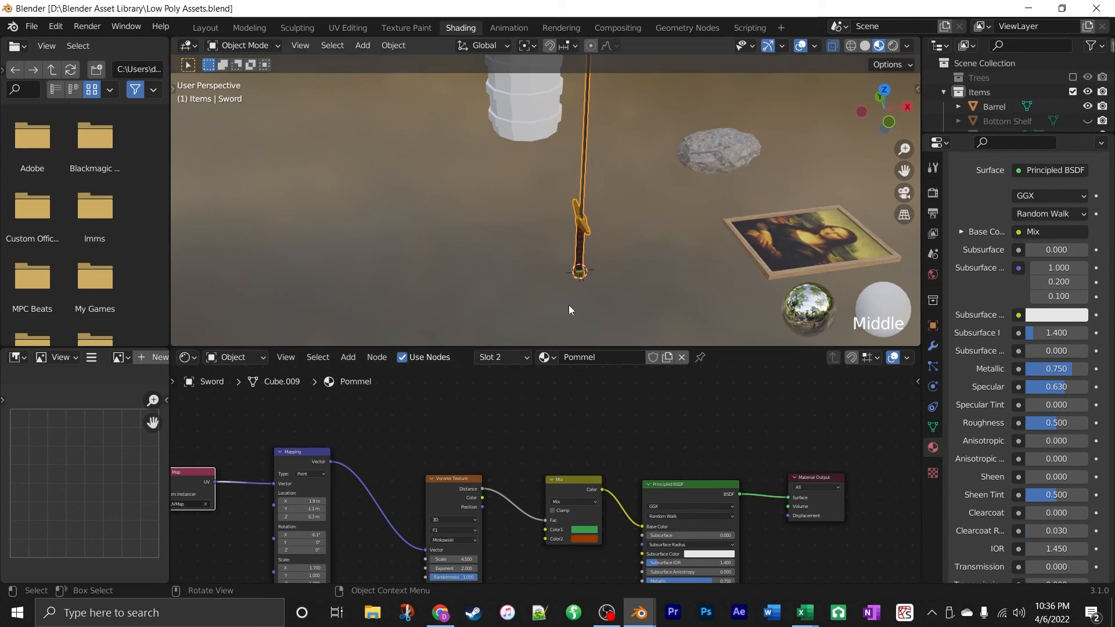
Examine the textured sword's blade, crossguard, grip and pommel from several angles.
{"action": "middle_click_drag", "start_coordinate": [569, 305], "coordinate": [430, 154]}
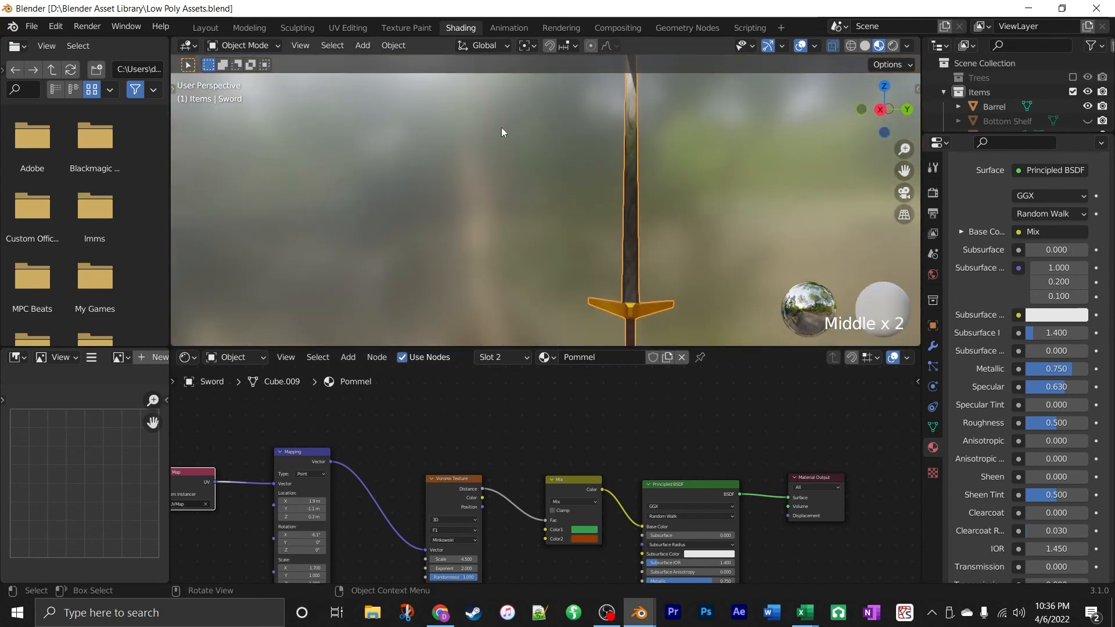
{"action": "scroll", "coordinate": [574, 173], "scroll_direction": "up", "scroll_amount": 2}
{"action": "middle_click_drag", "start_coordinate": [638, 187], "coordinate": [724, 201]}
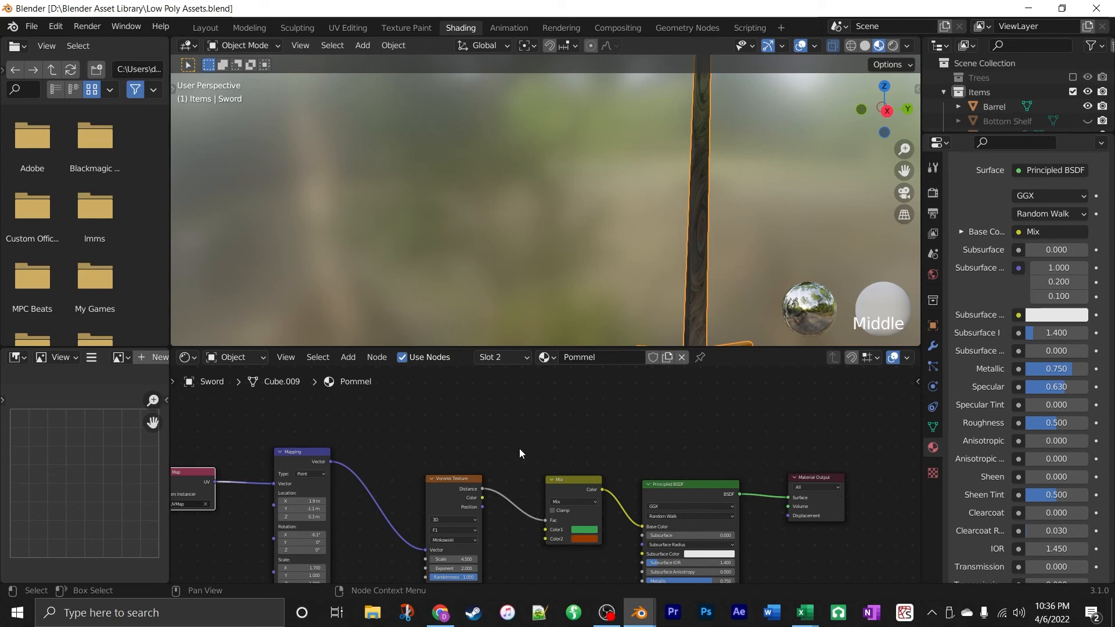
{"action": "middle_click_drag", "start_coordinate": [654, 273], "coordinate": [685, 226]}
{"action": "scroll", "coordinate": [698, 229], "scroll_direction": "up", "scroll_amount": 1}
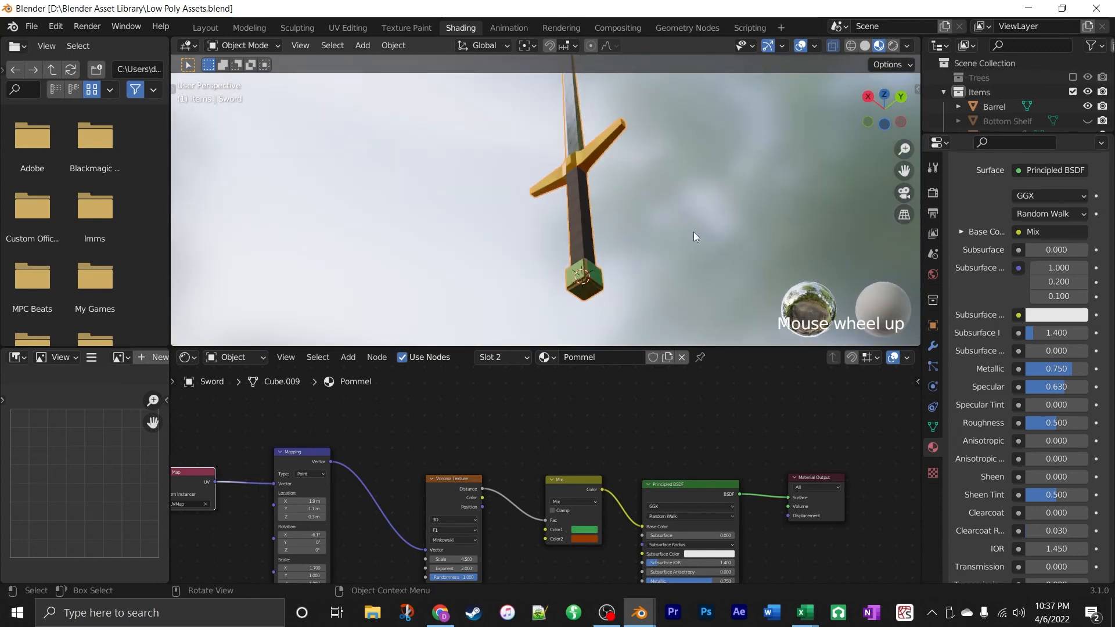
{"action": "middle_click_drag", "start_coordinate": [693, 234], "coordinate": [661, 280]}
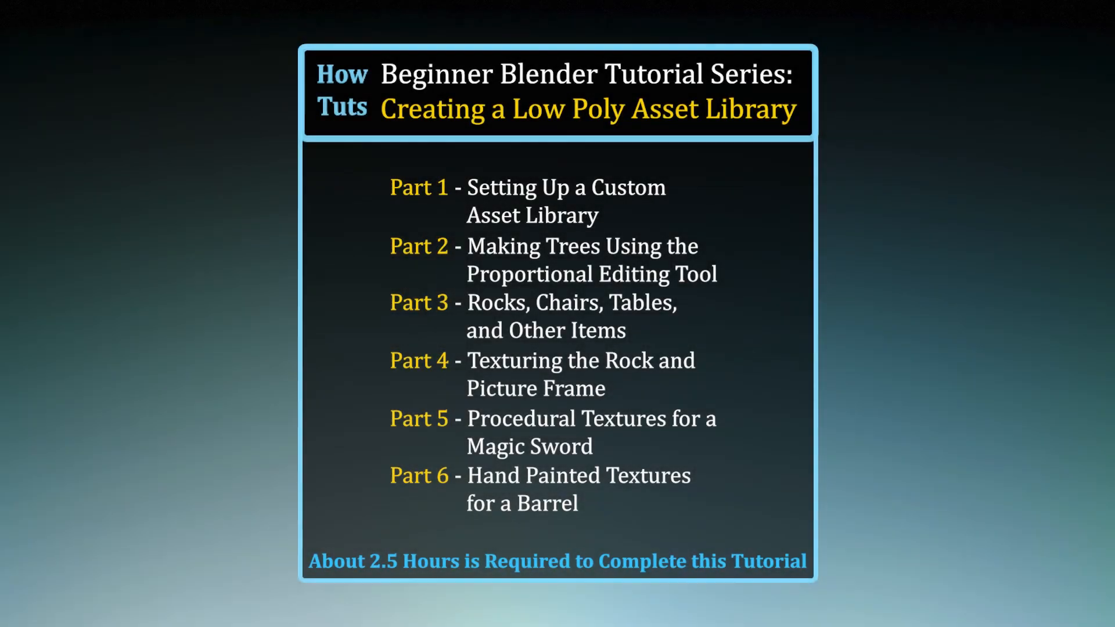